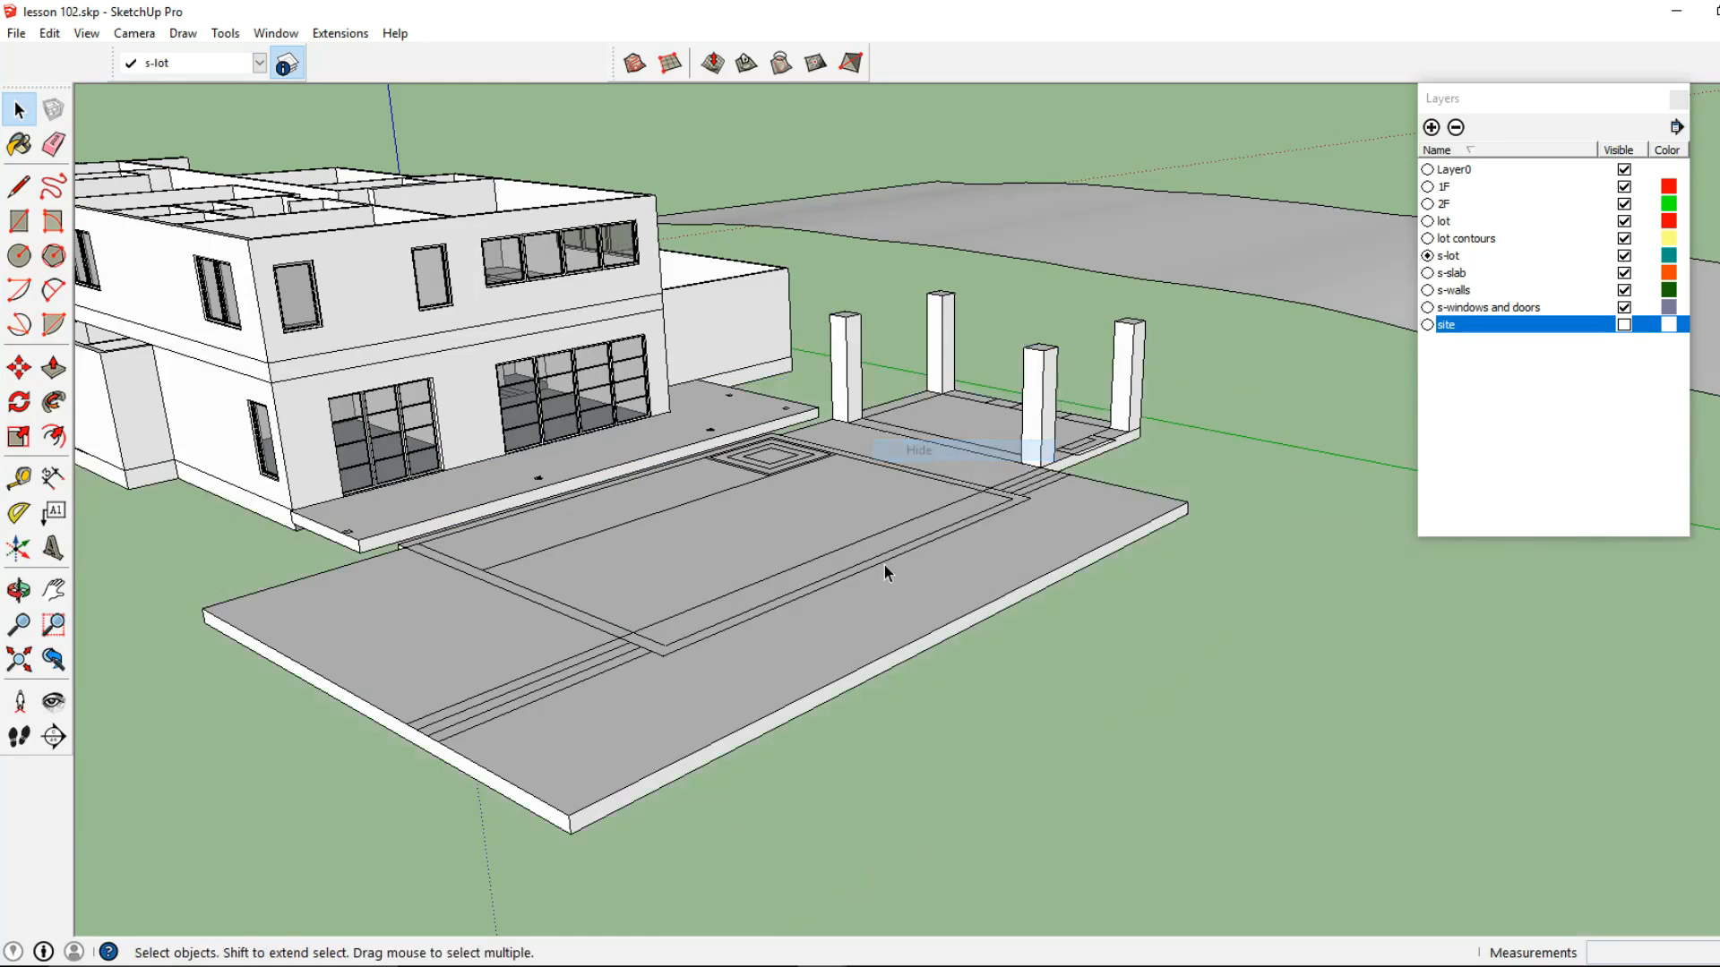
Open the slab group for editing from below and select the inner face on the pool slab's underside
{"action": "middle_click_drag", "start_coordinate": [688, 713], "coordinate": [729, 603]}
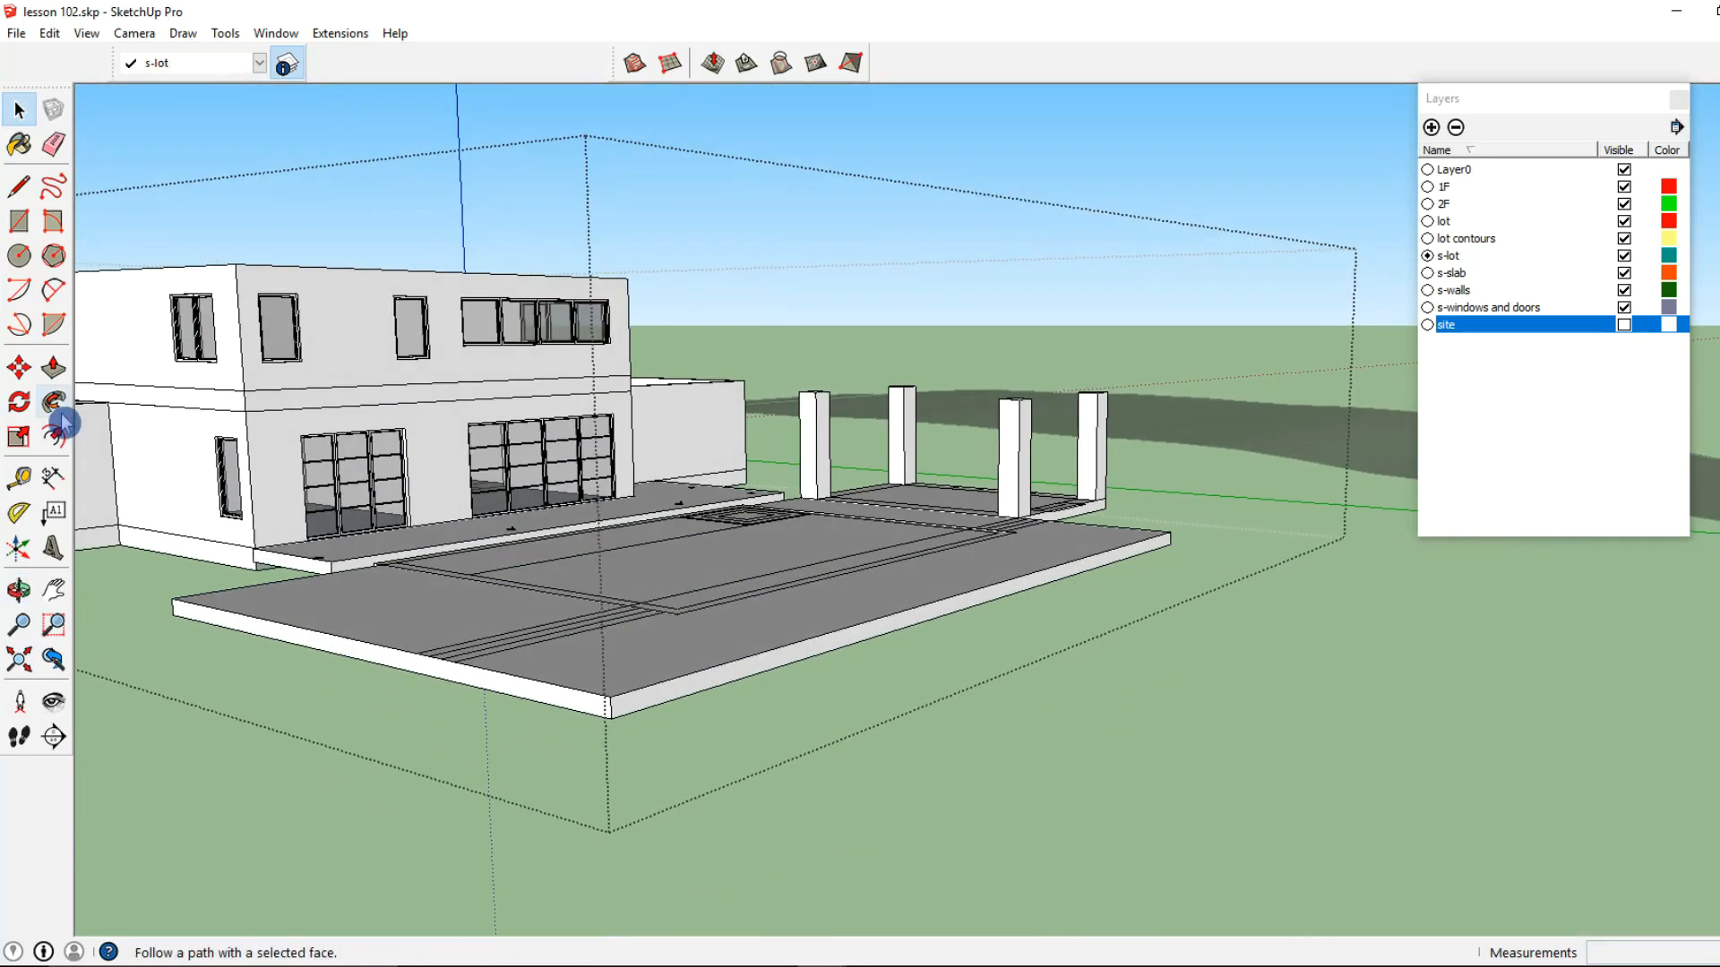
{"action": "left_click", "coordinate": [62, 374]}
{"action": "middle_click_drag", "start_coordinate": [477, 730], "coordinate": [561, 573]}
{"action": "middle_click_drag", "start_coordinate": [597, 491], "coordinate": [595, 424]}
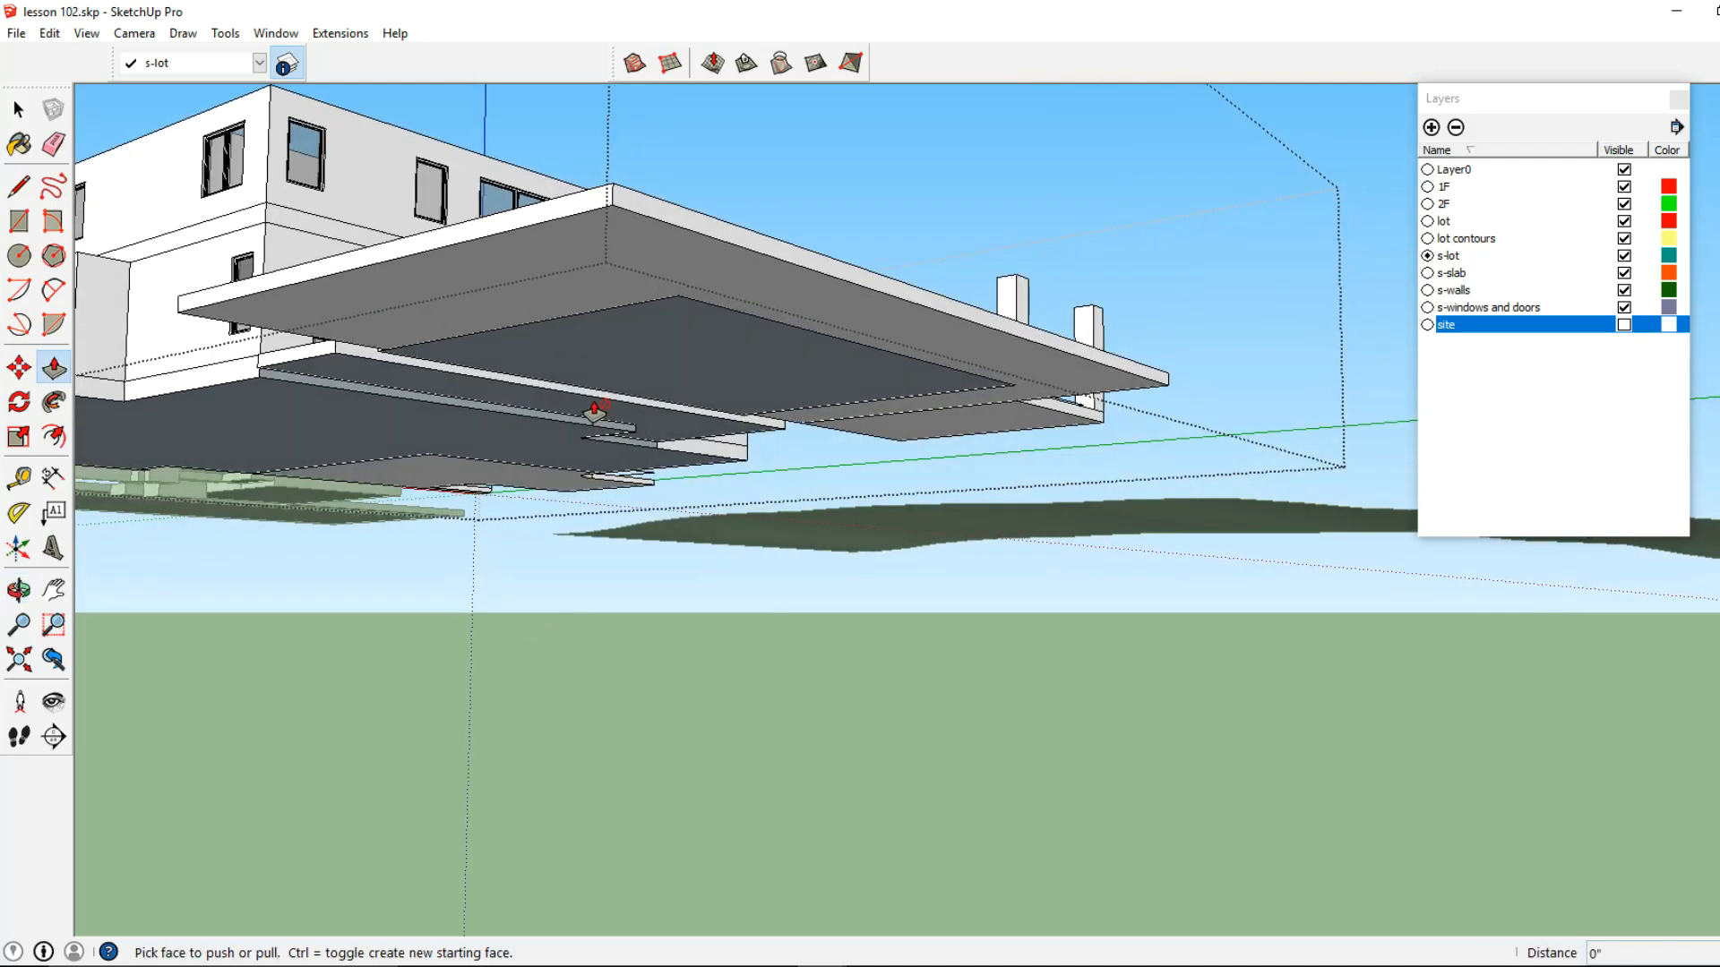
{"action": "key", "text": "space"}
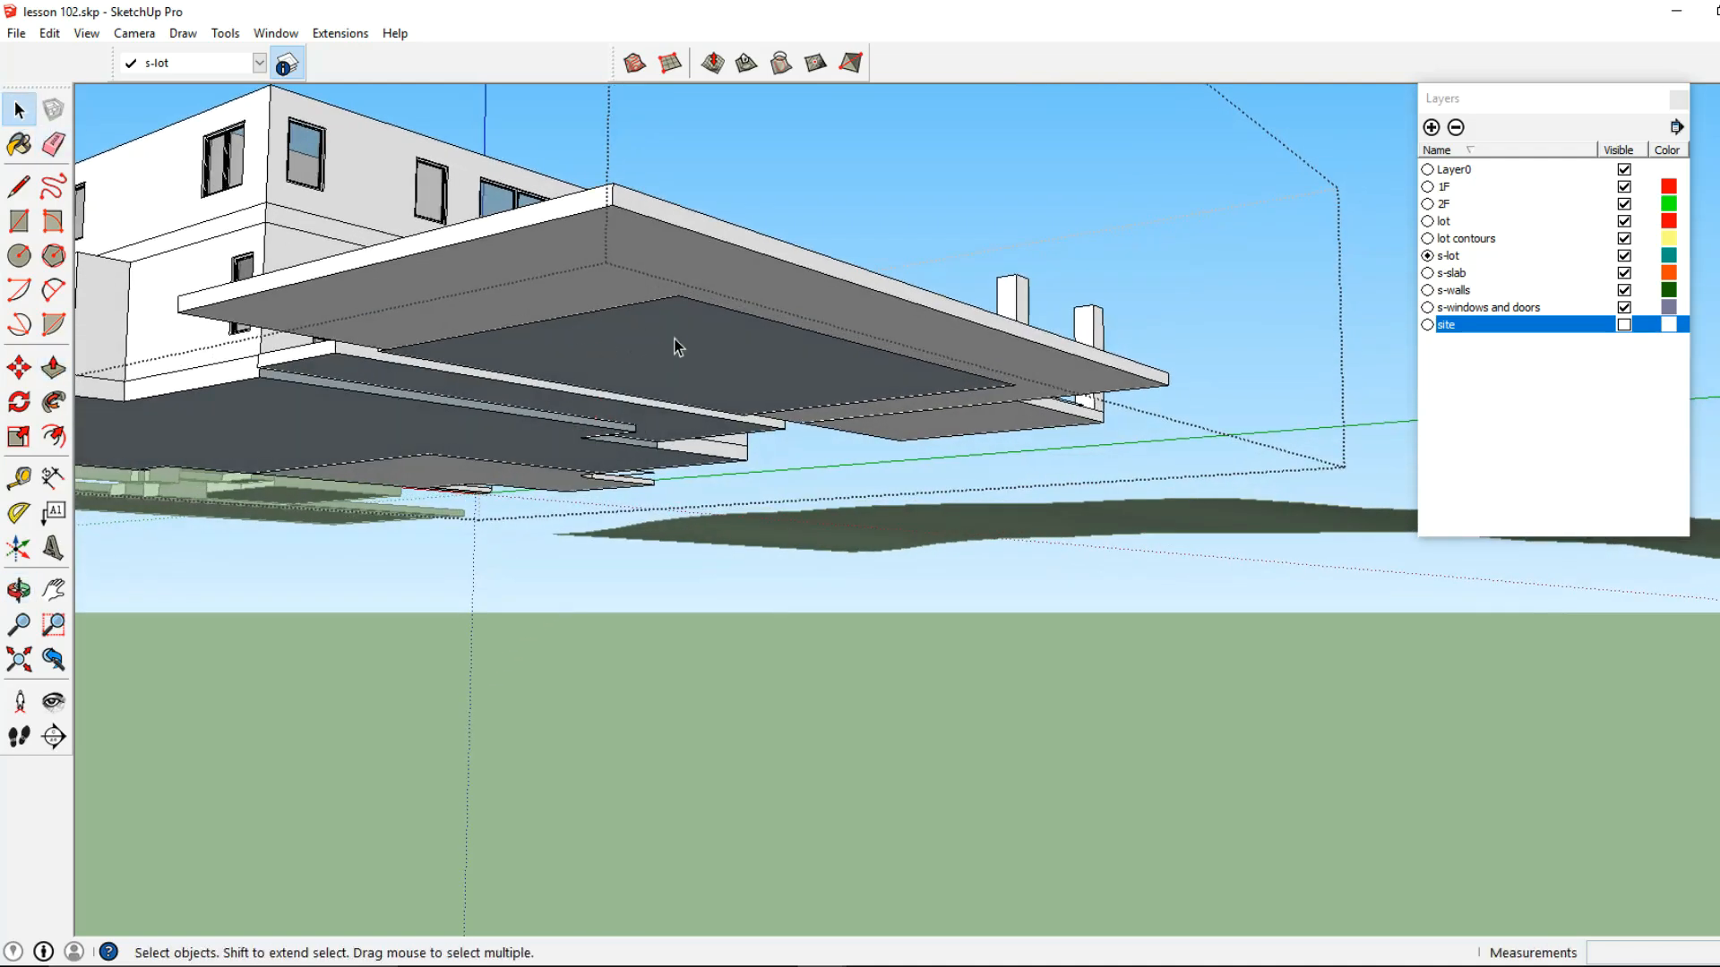
{"action": "double_click", "coordinate": [675, 345]}
{"action": "triple_click", "coordinate": [676, 346]}
{"action": "left_click", "coordinate": [675, 346]}
Extrude the inner and surrounding underside faces of the pool slab downward by 6'
{"action": "key", "text": "p"}
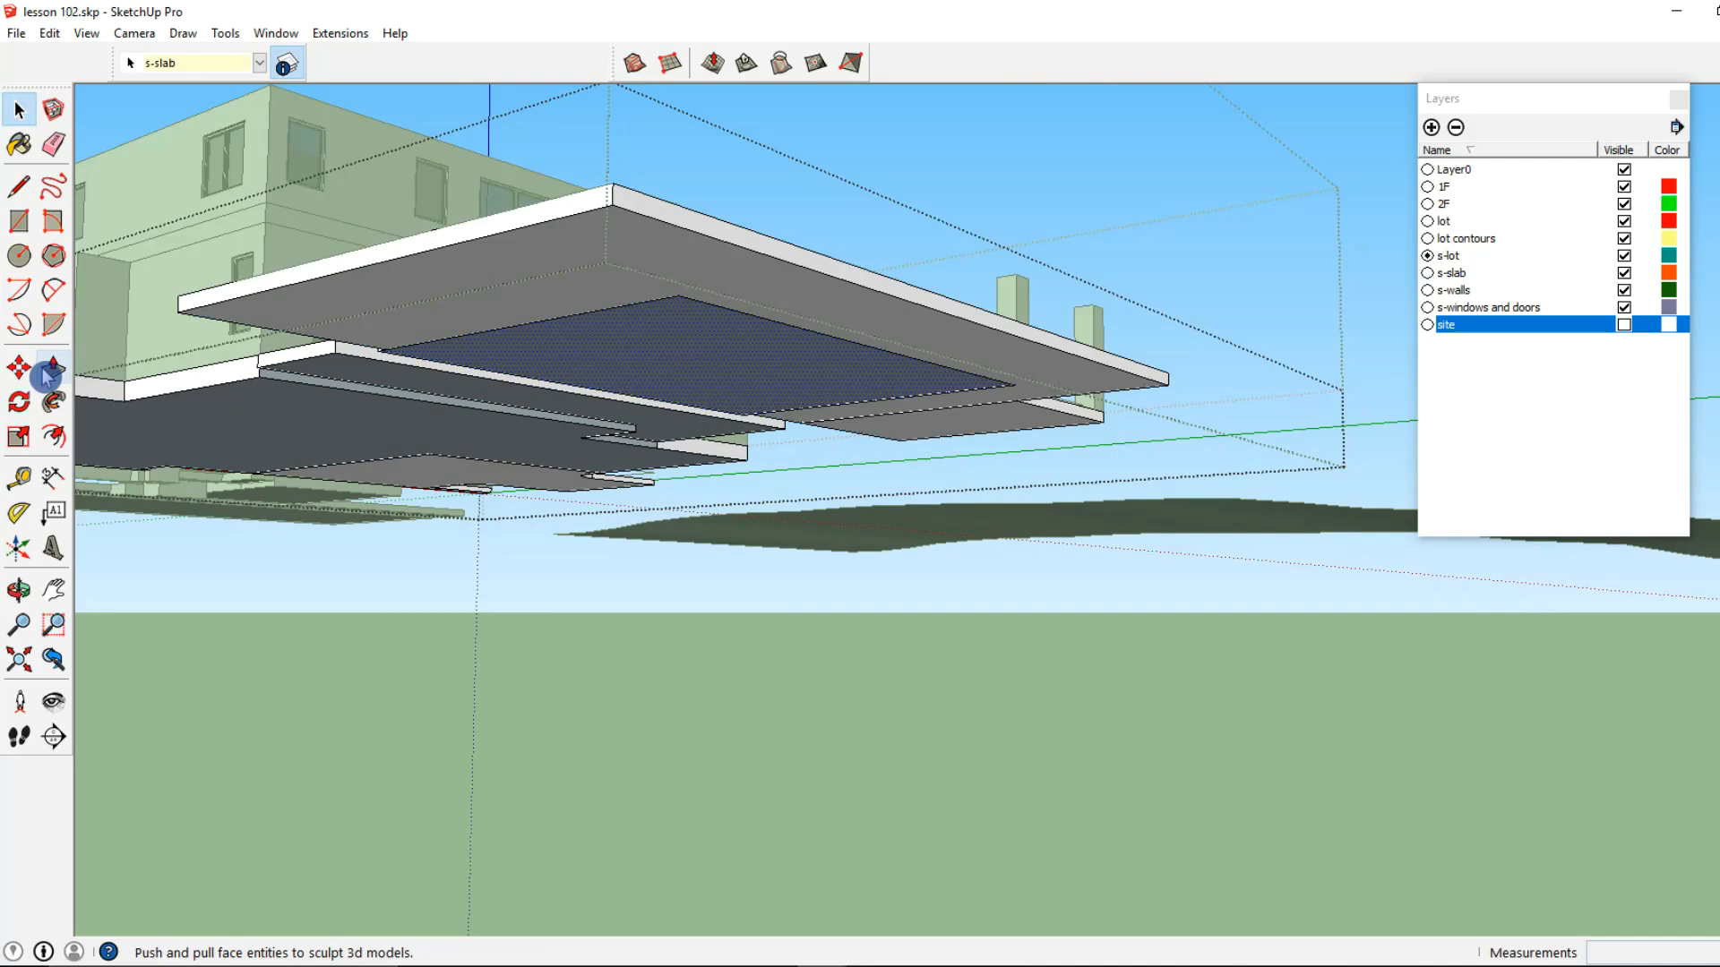
{"action": "left_click", "coordinate": [690, 396]}
{"action": "left_click", "coordinate": [698, 395]}
{"action": "left_click", "coordinate": [699, 395]}
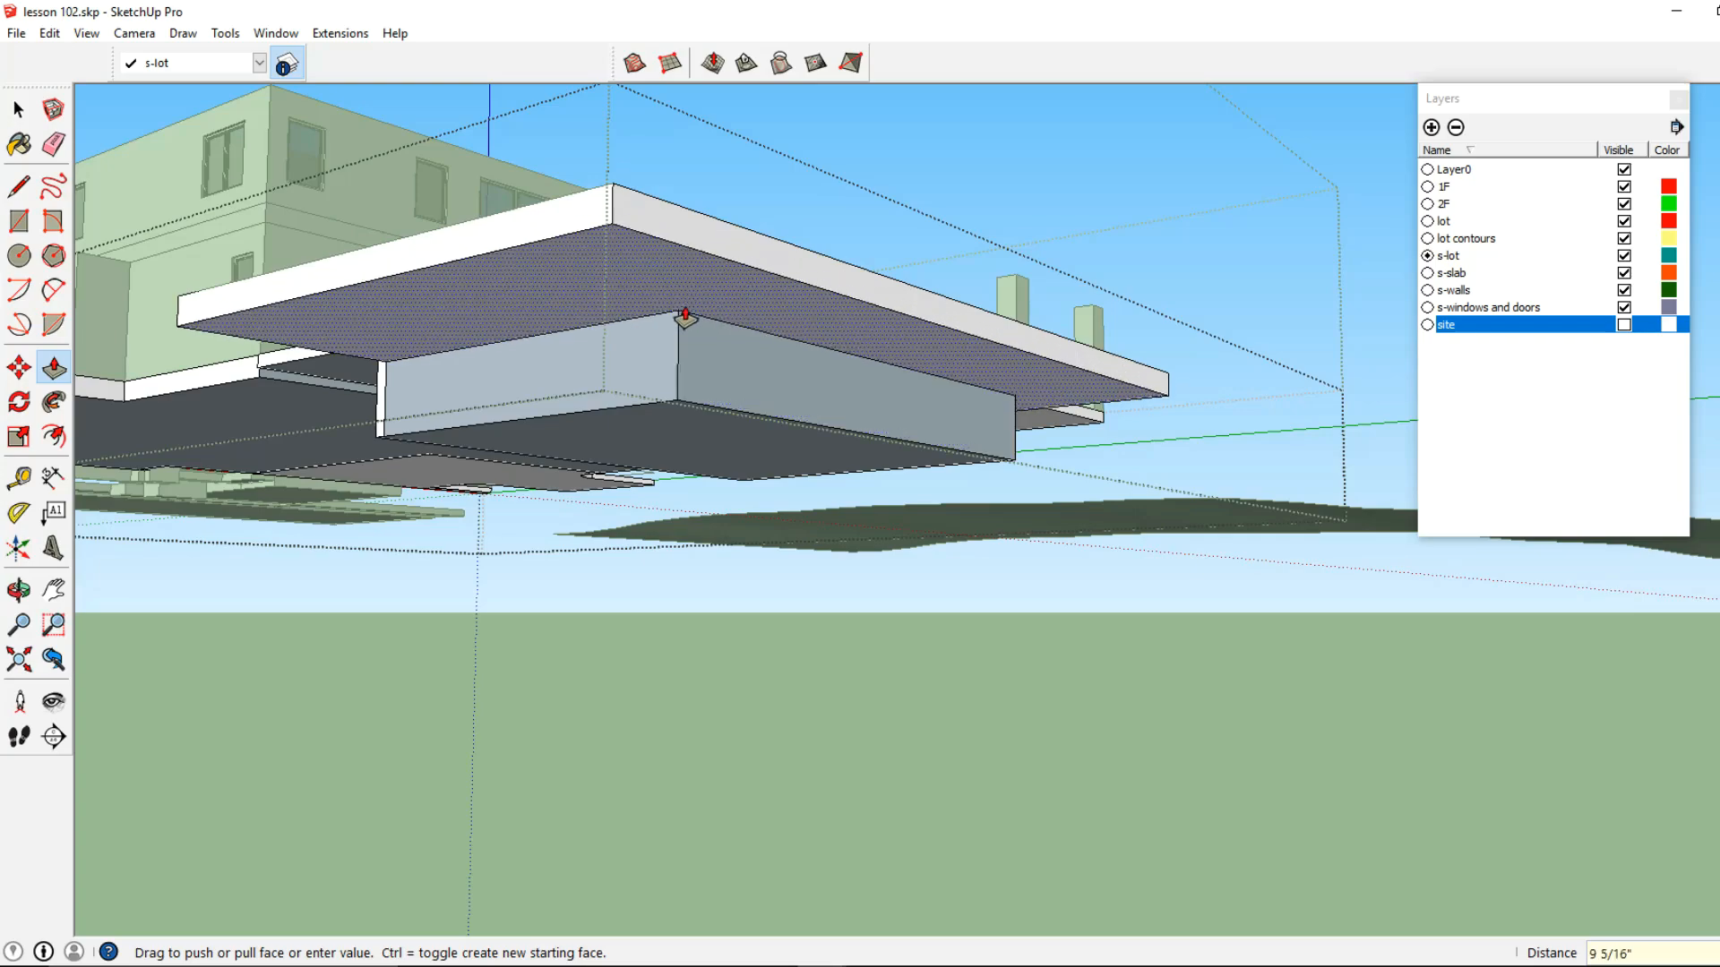
{"action": "left_click", "coordinate": [726, 413]}
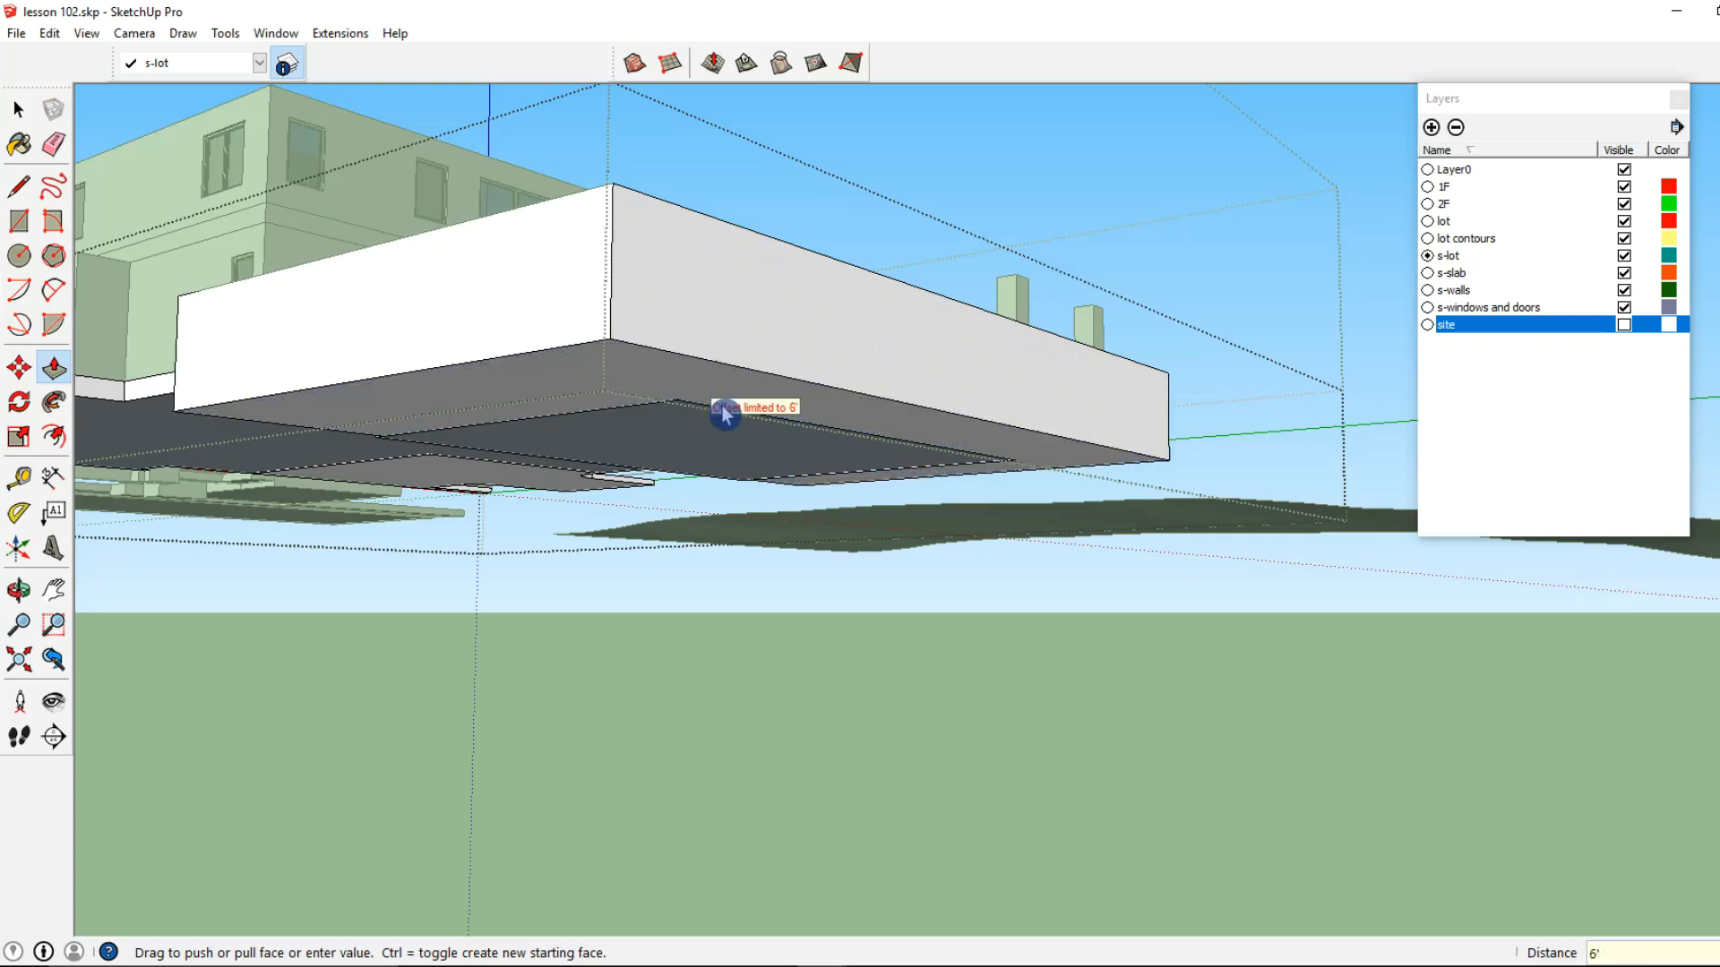
{"action": "left_click", "coordinate": [659, 417]}
Draw a rectangle over the long strip on the house side of the pool outline, ending at the small nested squares
{"action": "middle_click_drag", "start_coordinate": [660, 400], "coordinate": [66, 277]}
{"action": "left_click", "coordinate": [19, 221]}
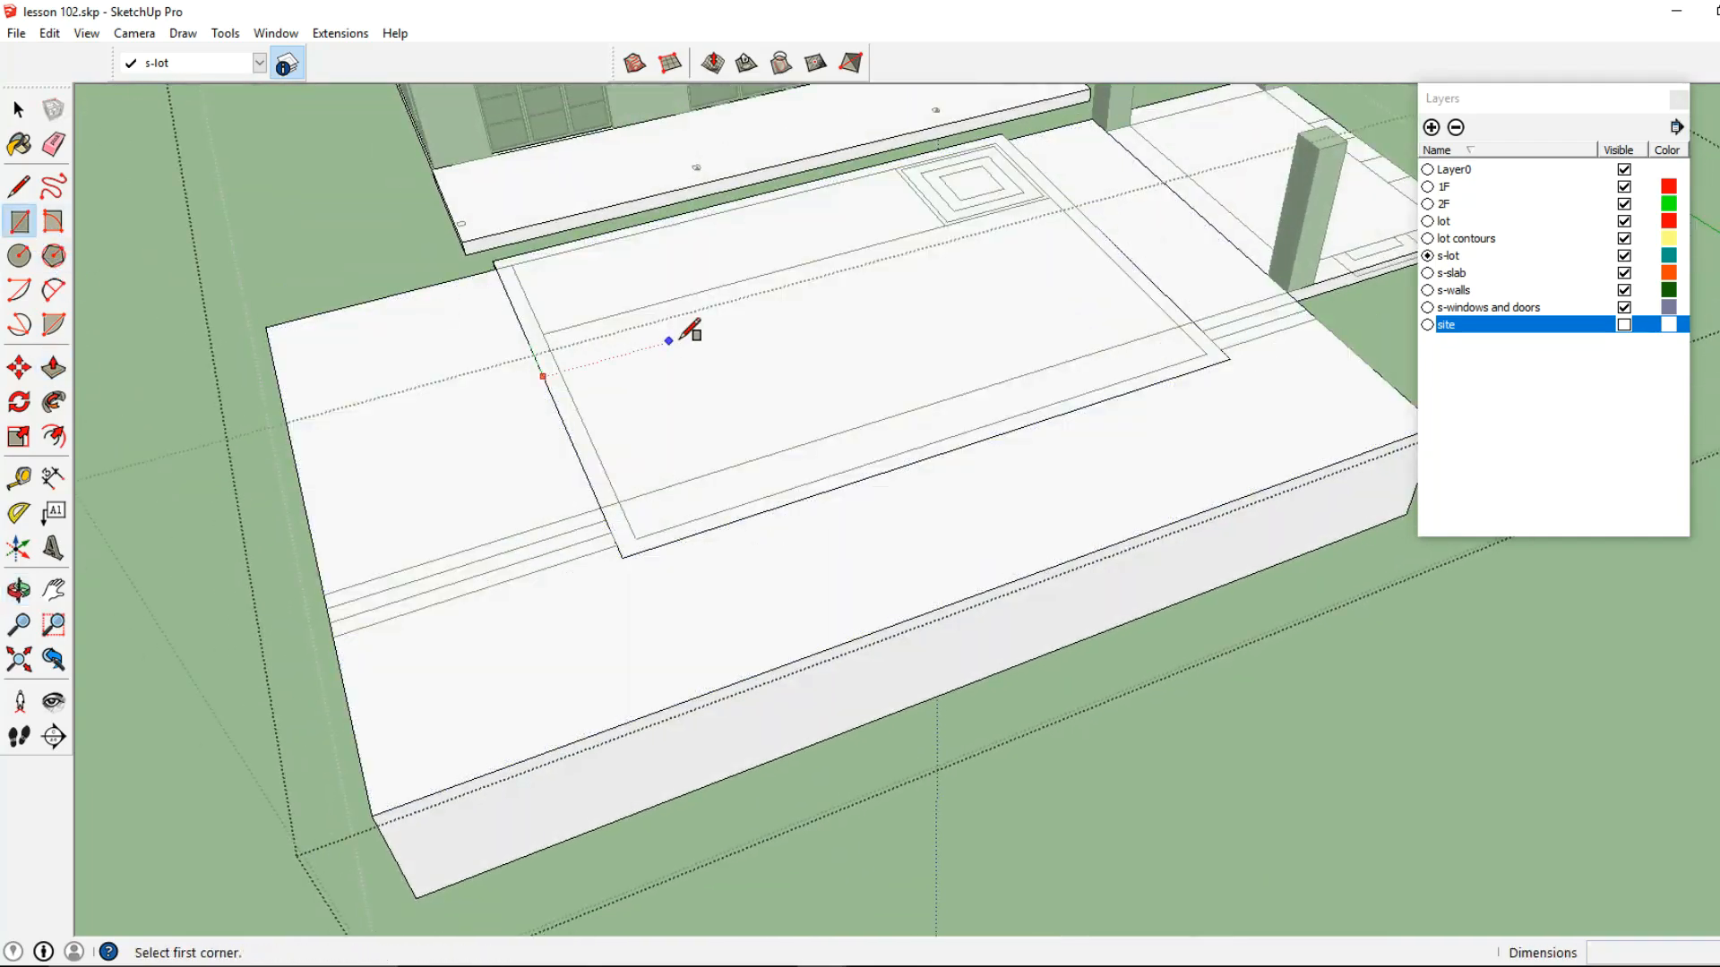
{"action": "middle_click_drag", "start_coordinate": [668, 341], "coordinate": [538, 541], "text": "shift"}
{"action": "scroll", "coordinate": [448, 537], "scroll_direction": "up", "scroll_amount": 2}
{"action": "left_click", "coordinate": [376, 436]}
{"action": "middle_click_drag", "start_coordinate": [784, 454], "coordinate": [659, 542], "text": "shift"}
{"action": "scroll", "coordinate": [698, 517], "scroll_direction": "up", "scroll_amount": 2}
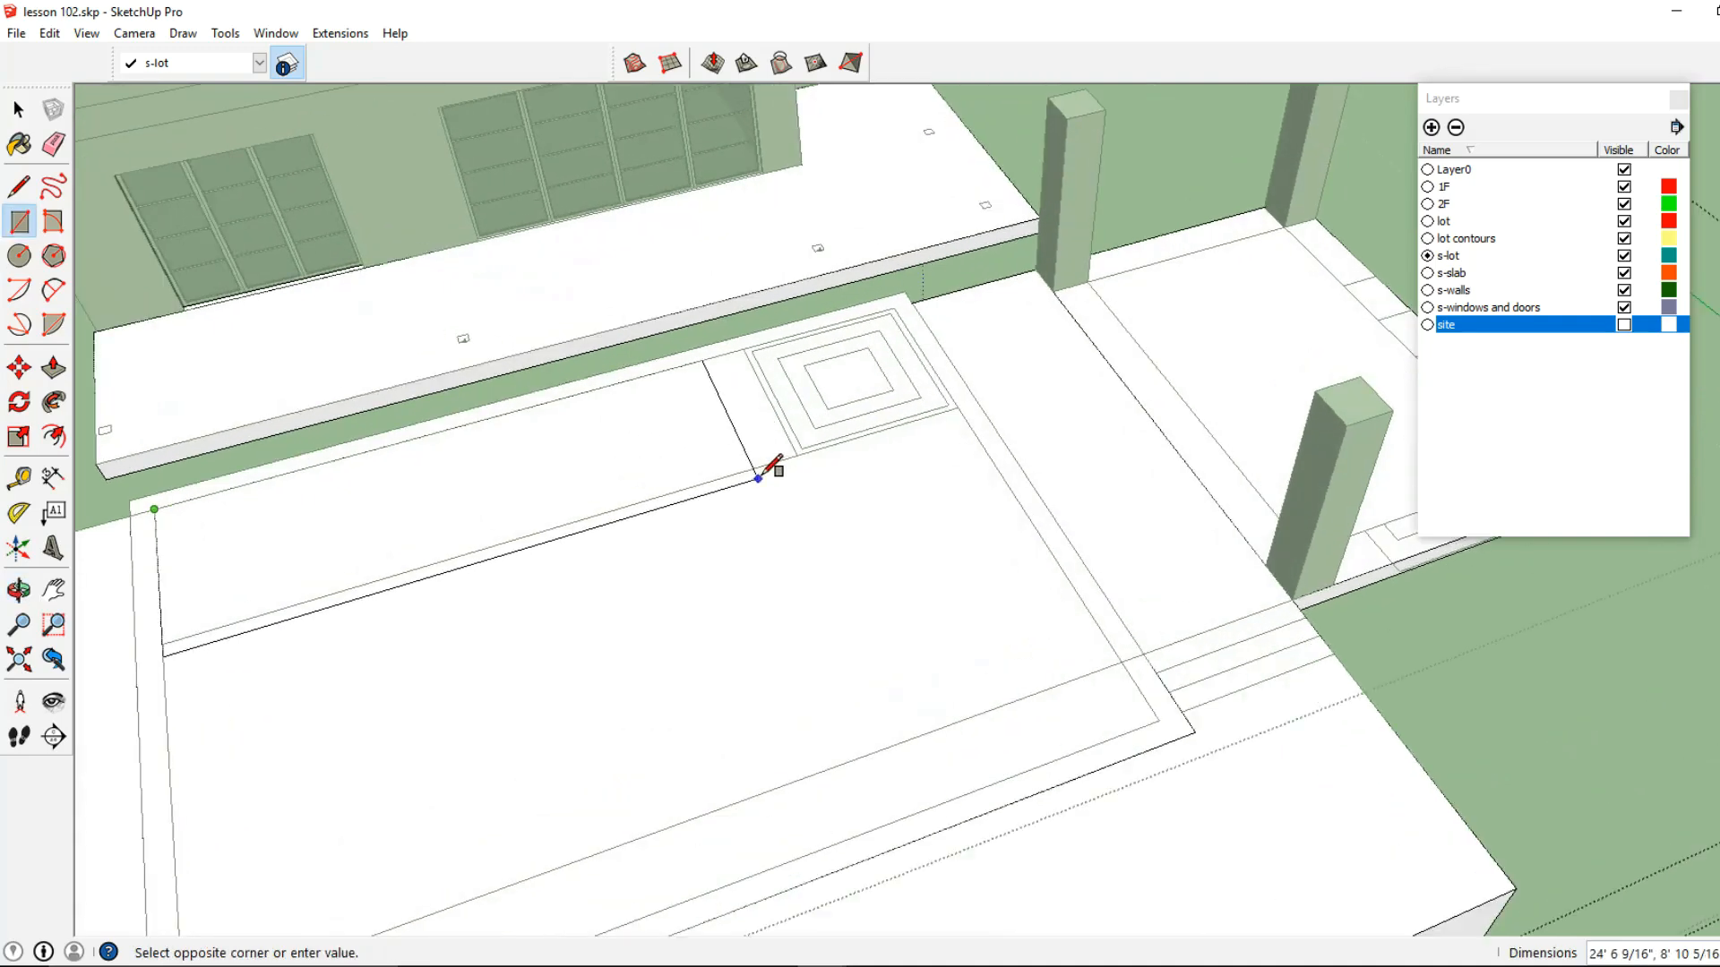
{"action": "left_click", "coordinate": [796, 456]}
{"action": "left_click", "coordinate": [24, 109]}
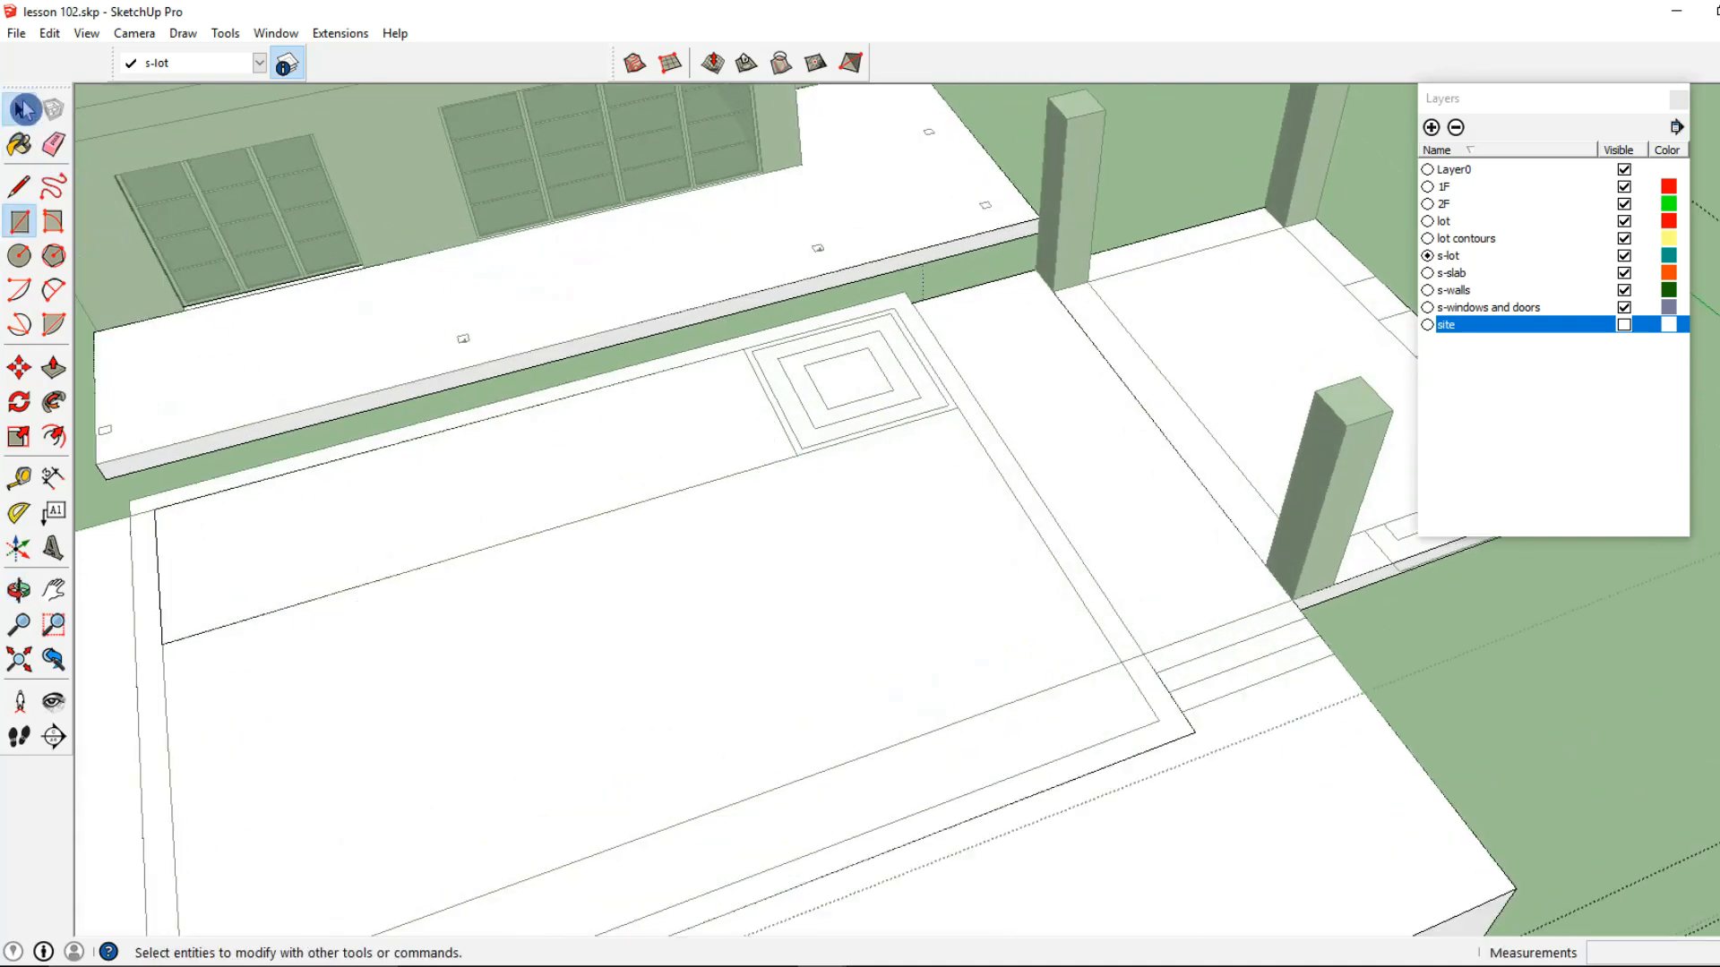
{"action": "left_click", "coordinate": [678, 655]}
Trace the pool's inner edge on the slab with a 35' by 27' rectangle
{"action": "left_click", "coordinate": [19, 220]}
{"action": "scroll", "coordinate": [760, 349], "scroll_direction": "up", "scroll_amount": 2}
{"action": "left_click", "coordinate": [757, 347]}
{"action": "key", "text": "Escape"}
{"action": "left_click", "coordinate": [937, 279]}
{"action": "middle_click_drag", "start_coordinate": [932, 292], "coordinate": [505, 727]}
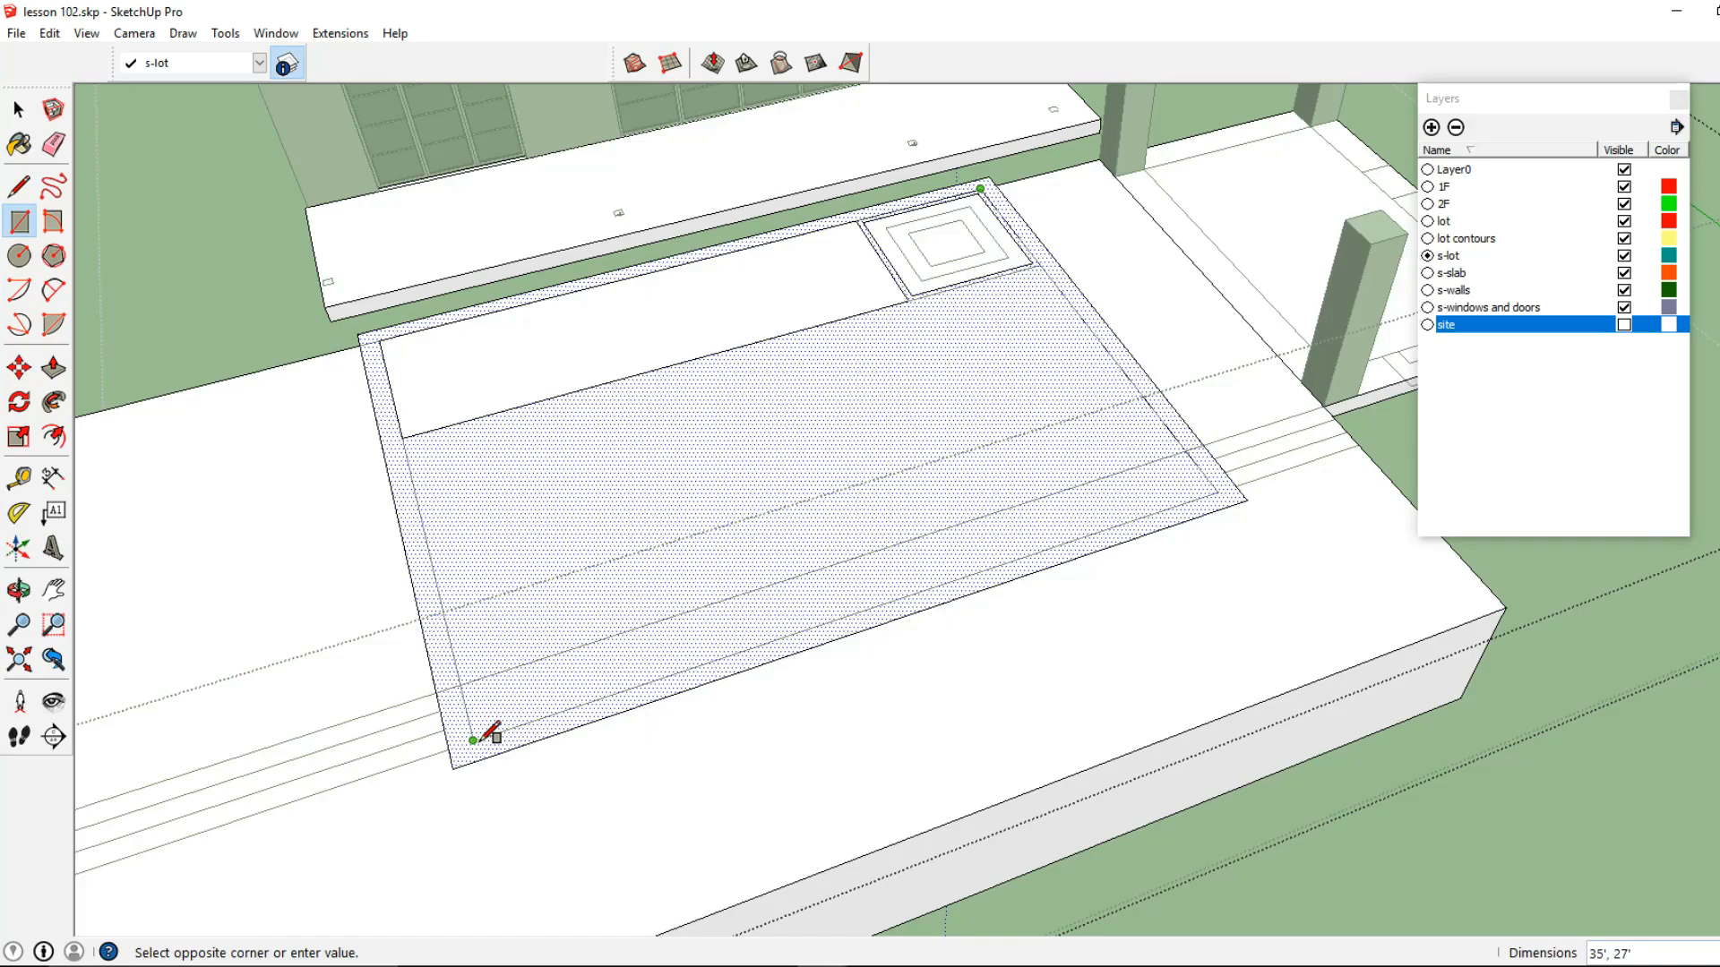
{"action": "left_click", "coordinate": [475, 737]}
Trace the two inner nested squares in the pool's corner with rectangles
{"action": "scroll", "coordinate": [802, 455], "scroll_direction": "up", "scroll_amount": 3}
{"action": "left_click", "coordinate": [742, 392]}
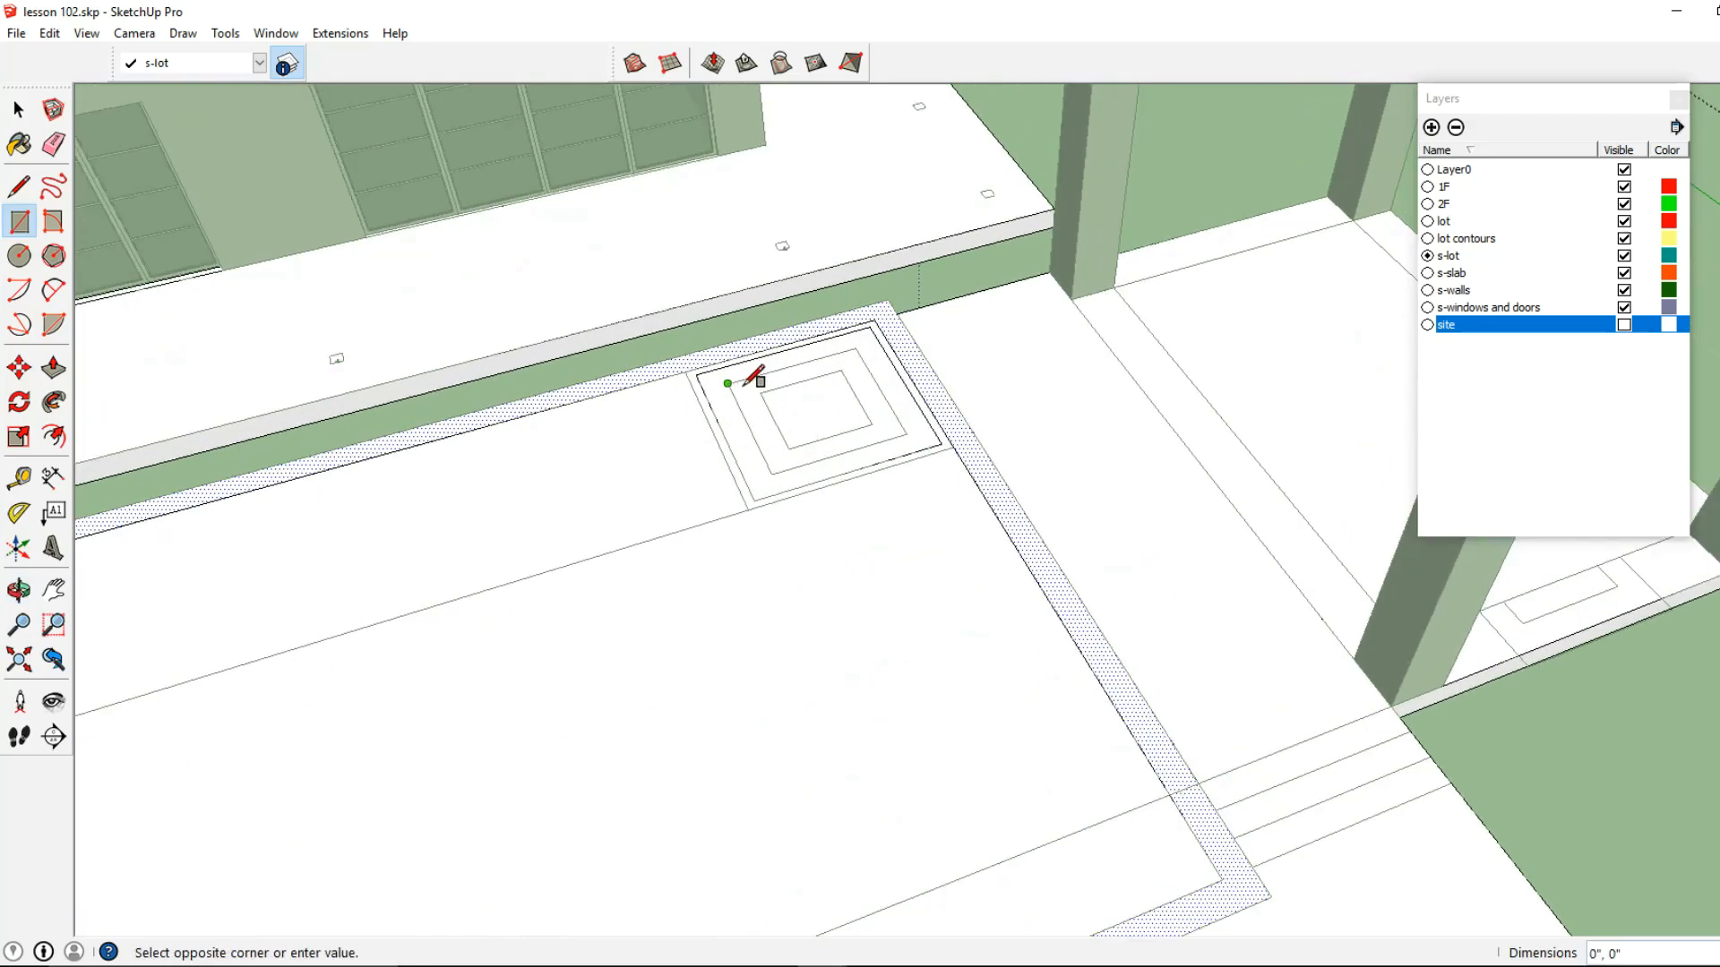
{"action": "left_click", "coordinate": [872, 424]}
{"action": "left_click", "coordinate": [871, 424]}
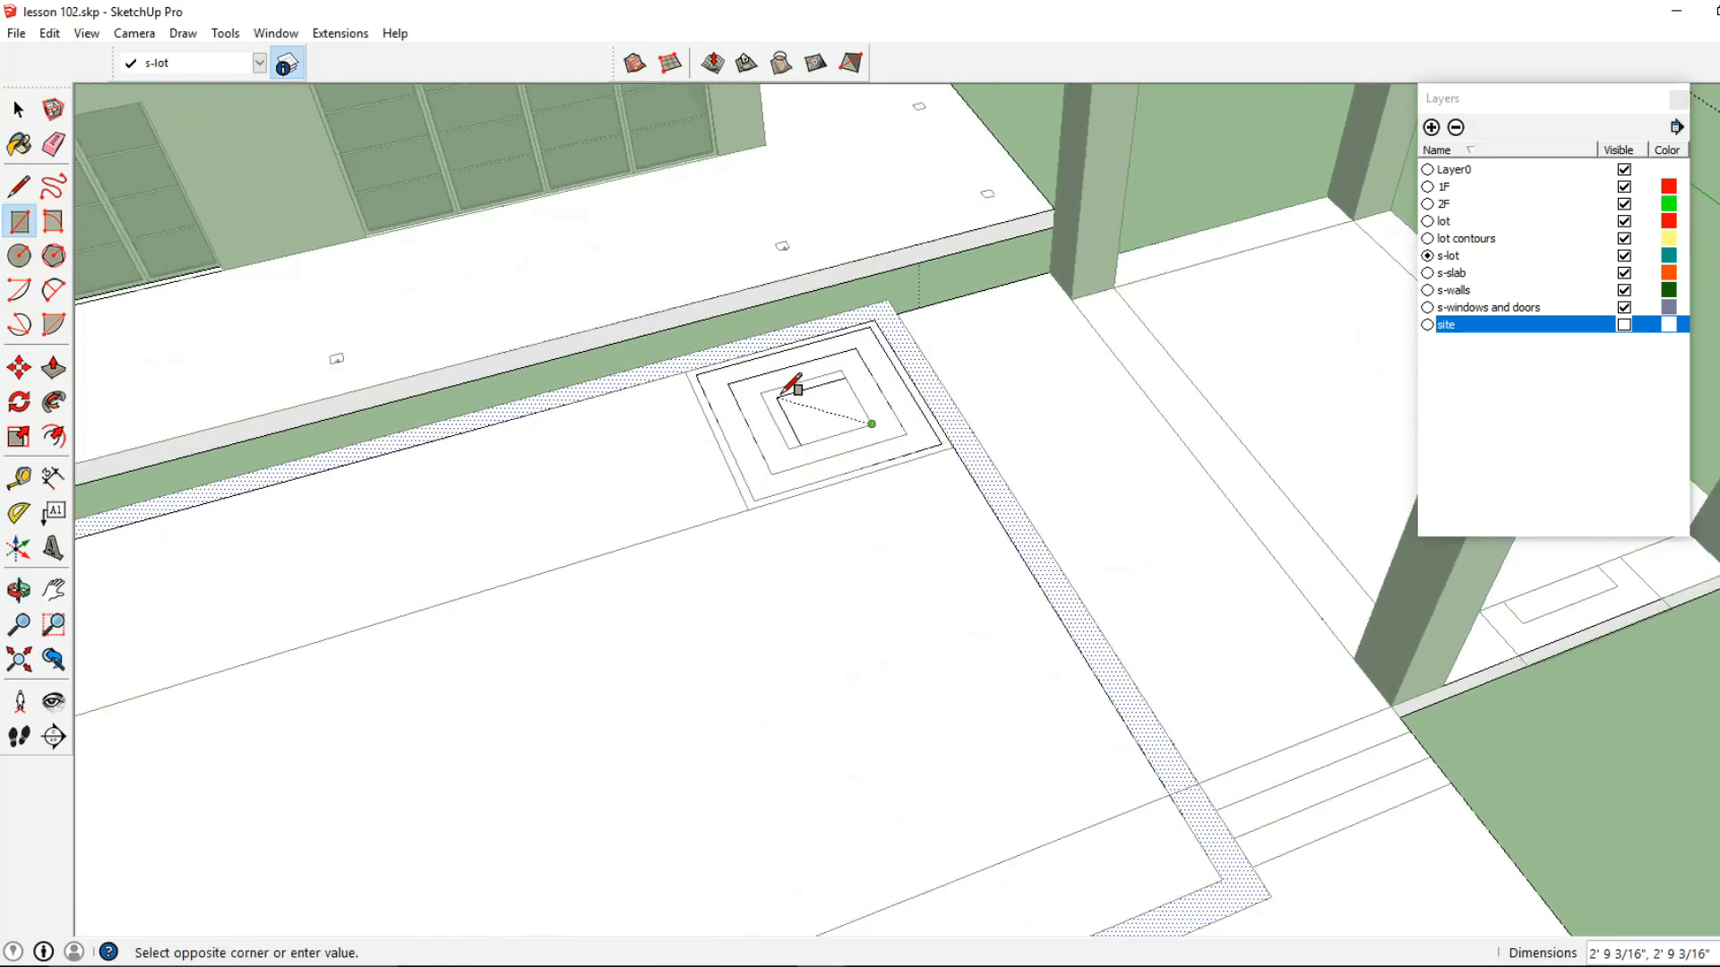
{"action": "left_click", "coordinate": [761, 392]}
Trace the stair treads between the pool and the slab's far side from the columns with 14' by 1' rectangles
{"action": "scroll", "coordinate": [771, 395], "scroll_direction": "down", "scroll_amount": 3}
{"action": "mouse_move", "coordinate": [1070, 694]}
{"action": "middle_mouse_down"}
{"action": "mouse_move", "coordinate": [1003, 605]}
{"action": "mouse_move", "coordinate": [1009, 534]}
{"action": "mouse_move", "coordinate": [752, 626]}
{"action": "mouse_move", "coordinate": [845, 576]}
{"action": "mouse_move", "coordinate": [751, 627]}
{"action": "mouse_move", "coordinate": [779, 645]}
{"action": "middle_mouse_up"}
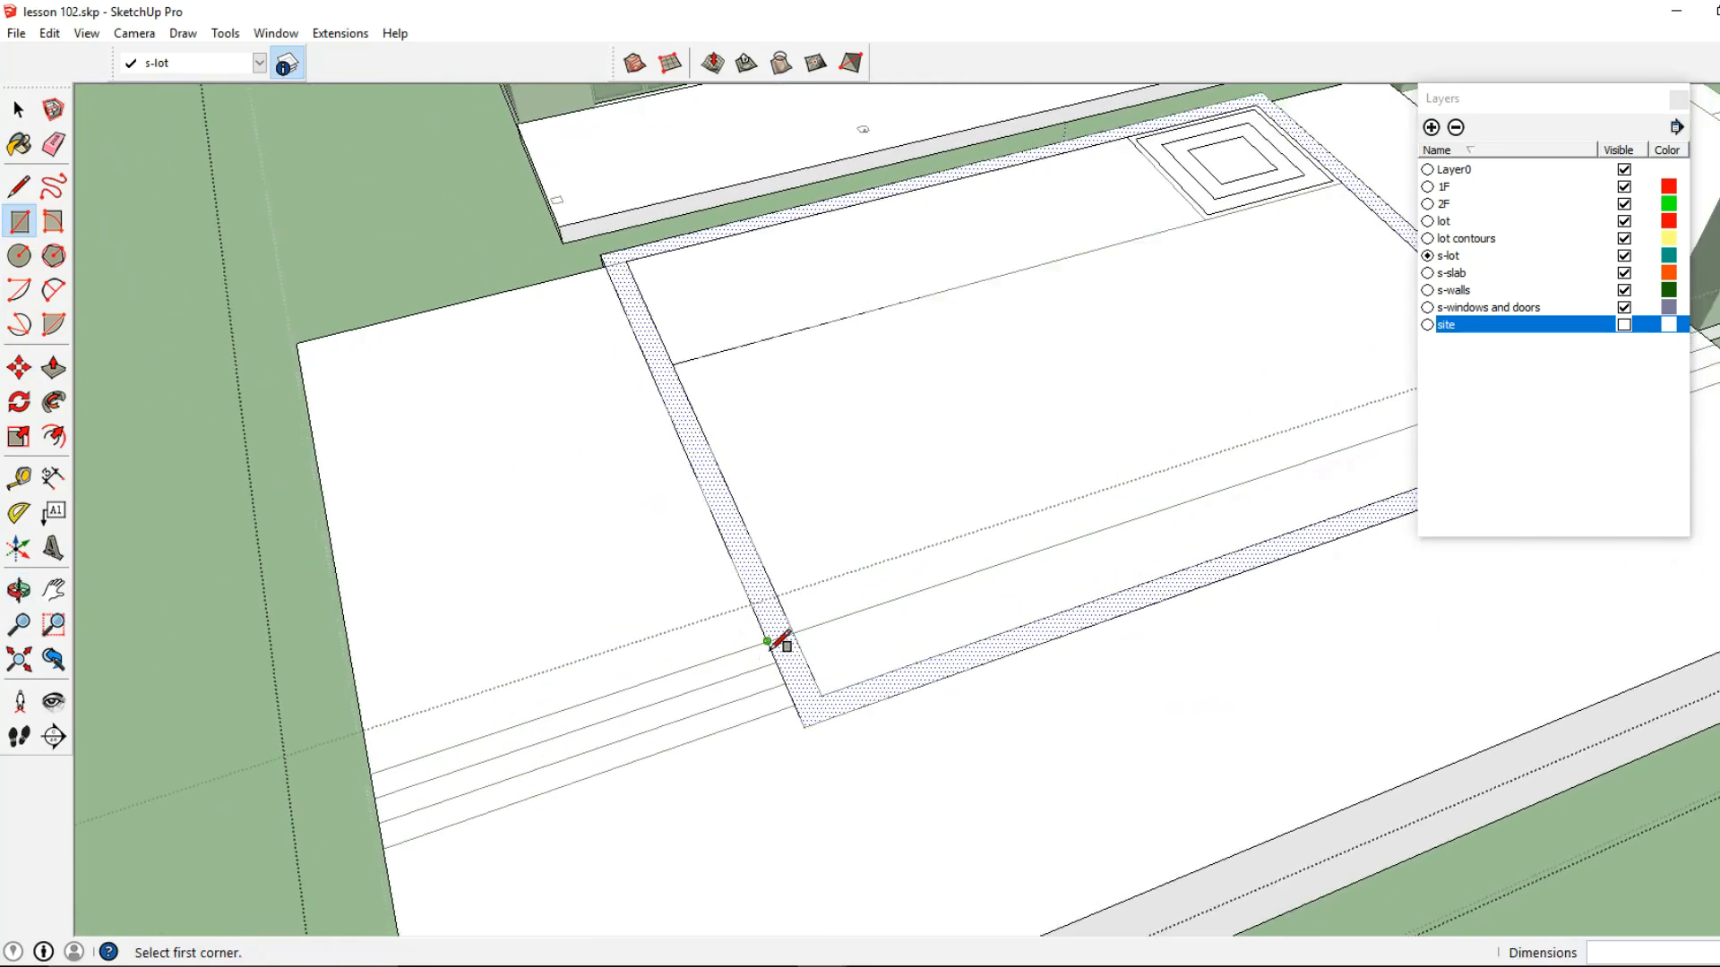
{"action": "left_click", "coordinate": [774, 645]}
{"action": "left_click", "coordinate": [374, 798]}
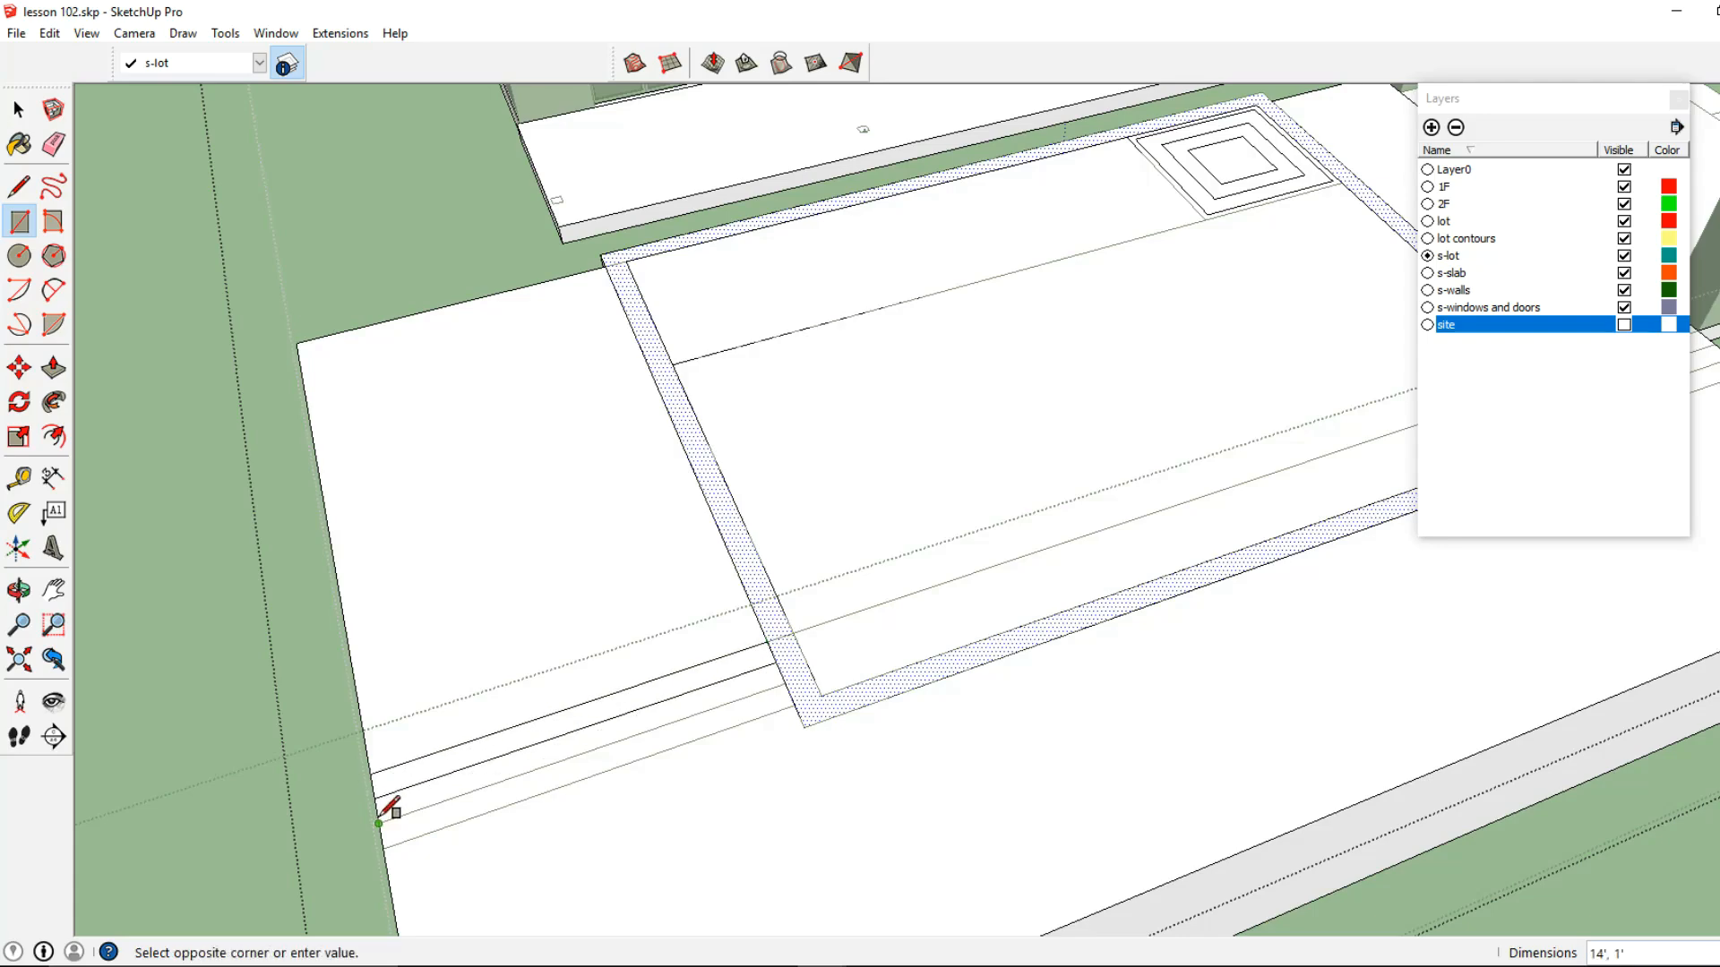
{"action": "left_click", "coordinate": [793, 706]}
Trace the short stair treads between the pool and the columned platform with rectangles
{"action": "scroll", "coordinate": [793, 706], "scroll_direction": "down", "scroll_amount": 2}
{"action": "middle_click_drag", "start_coordinate": [1036, 583], "coordinate": [430, 753], "text": "shift"}
{"action": "scroll", "coordinate": [855, 670], "scroll_direction": "up", "scroll_amount": 3}
{"action": "left_click", "coordinate": [868, 665]}
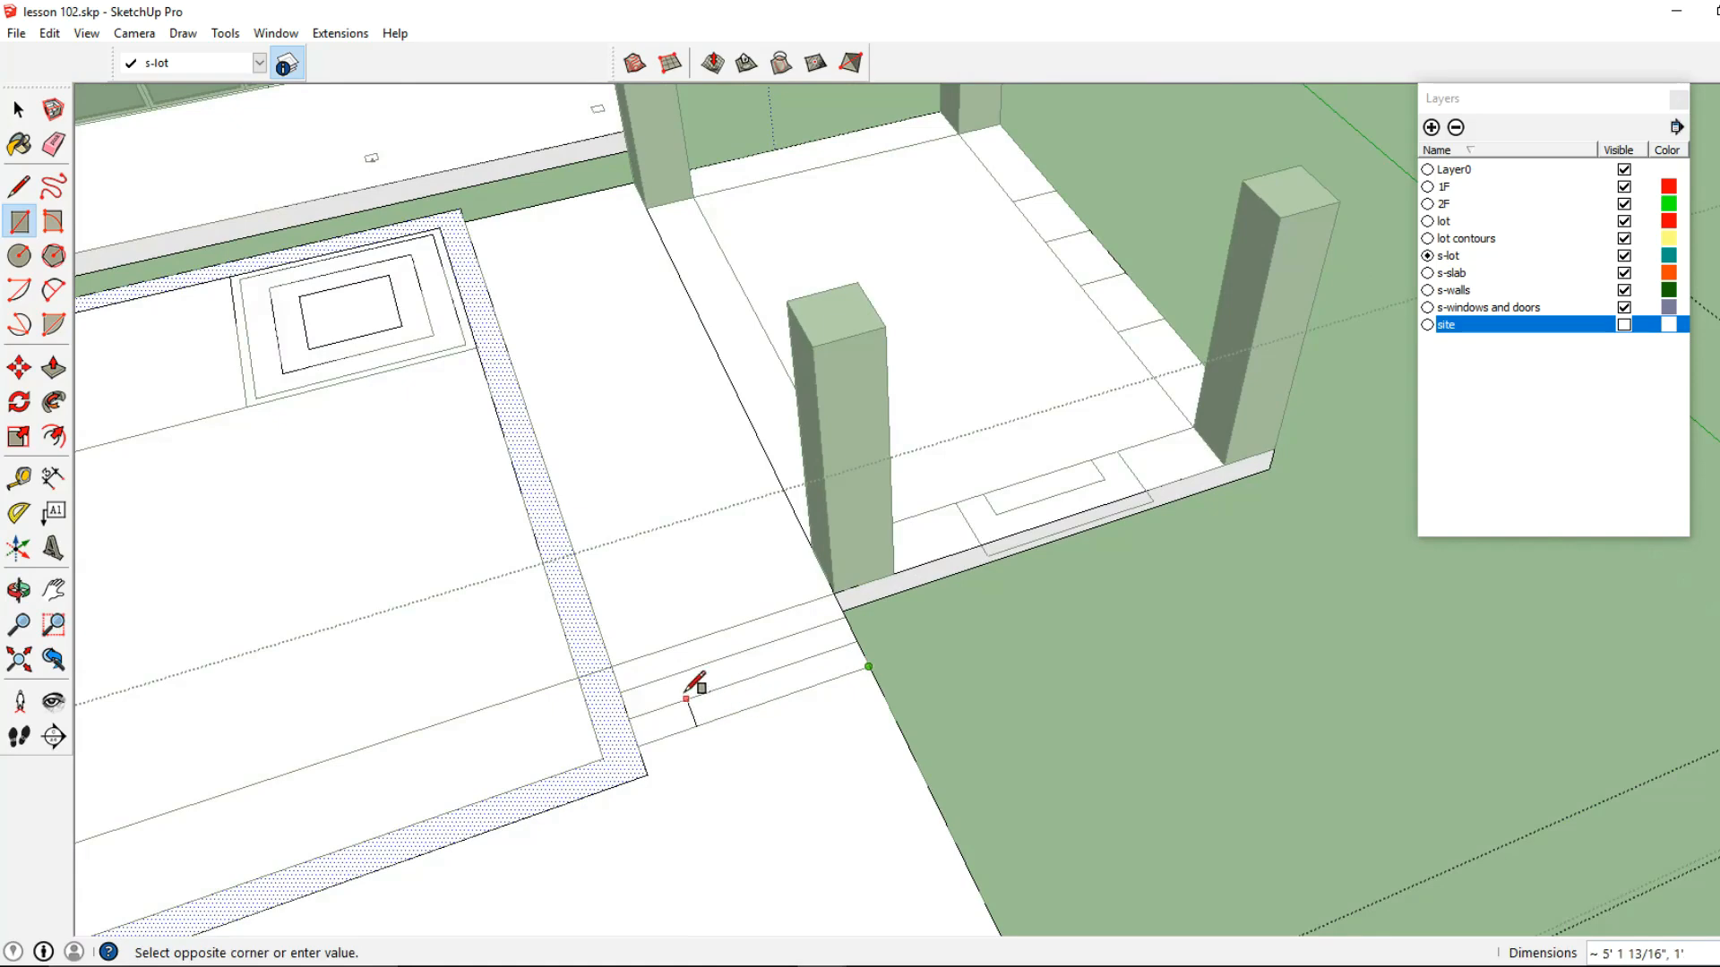
{"action": "left_click", "coordinate": [622, 692]}
{"action": "left_click", "coordinate": [625, 693]}
{"action": "left_click", "coordinate": [857, 638]}
{"action": "left_click", "coordinate": [836, 618]}
{"action": "left_click", "coordinate": [624, 662]}
Push the slab area in front of the pool and stairs down by 3'
{"action": "scroll", "coordinate": [612, 666], "scroll_direction": "down", "scroll_amount": 2}
{"action": "middle_click_drag", "start_coordinate": [527, 634], "coordinate": [948, 433], "text": "shift"}
{"action": "left_click", "coordinate": [52, 370]}
{"action": "middle_click_drag", "start_coordinate": [587, 479], "coordinate": [876, 484]}
{"action": "scroll", "coordinate": [919, 582], "scroll_direction": "up", "scroll_amount": 1}
{"action": "left_click_drag", "start_coordinate": [919, 590], "coordinate": [919, 602]}
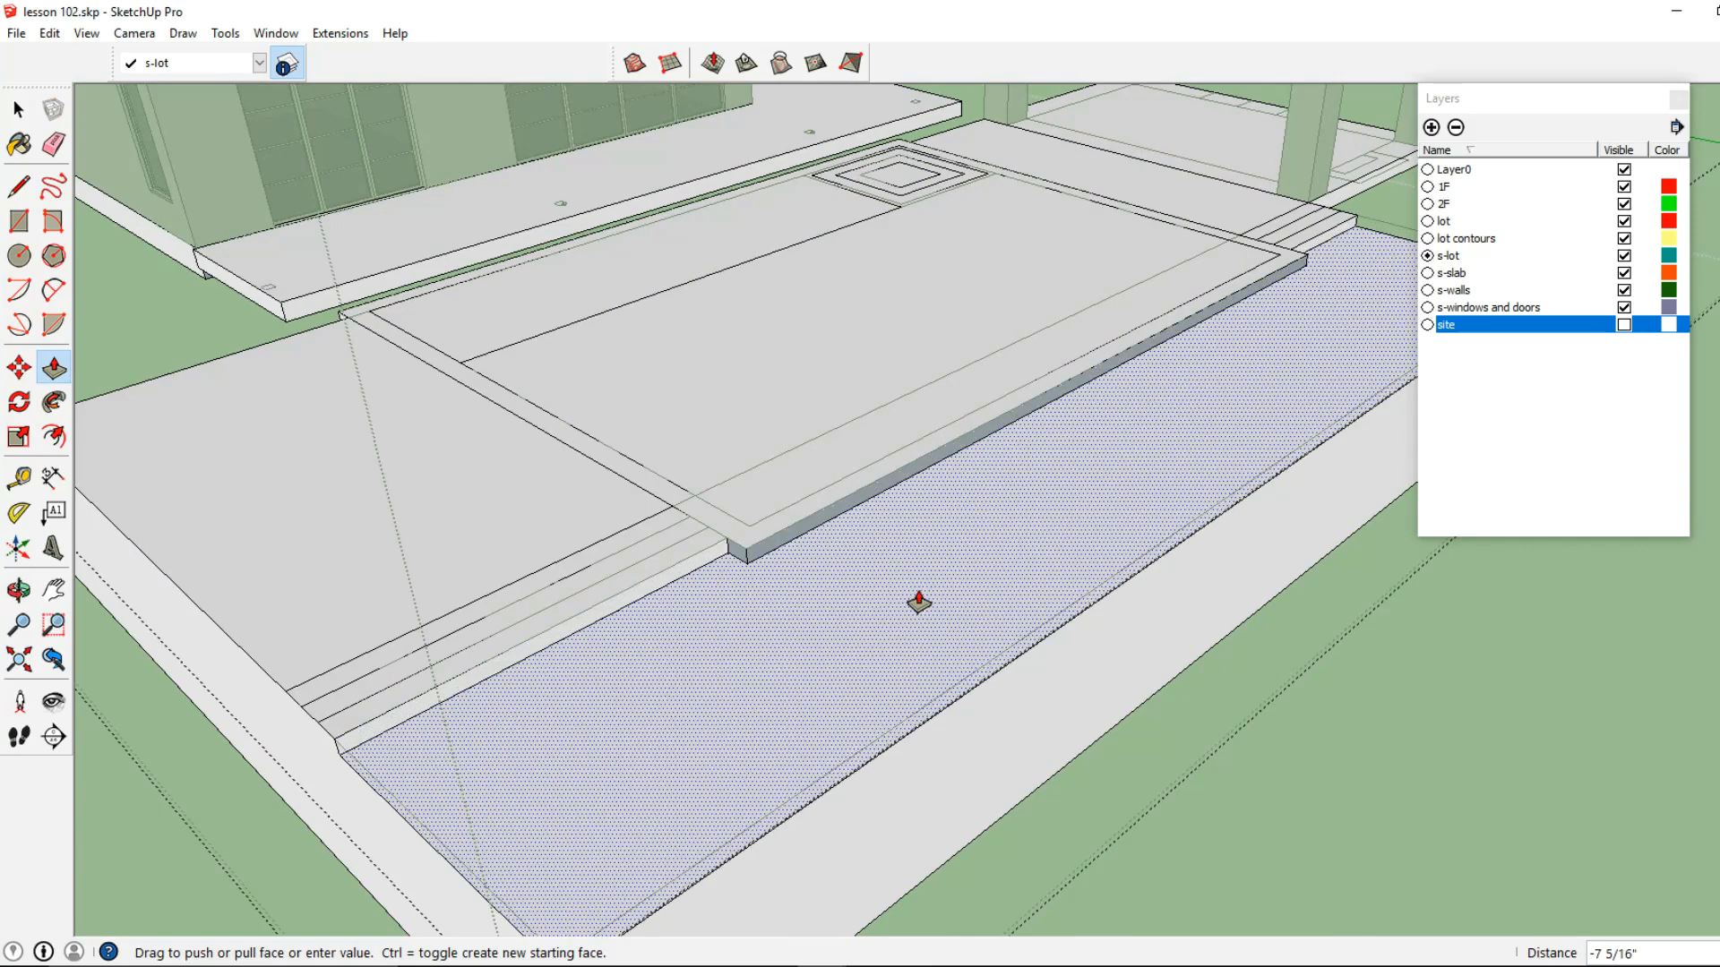
{"action": "type", "text": "3'"}
{"action": "key", "text": "Return"}
Pull the lowered area in front of the pool back up by 1'
{"action": "middle_click_drag", "start_coordinate": [919, 602], "coordinate": [886, 493]}
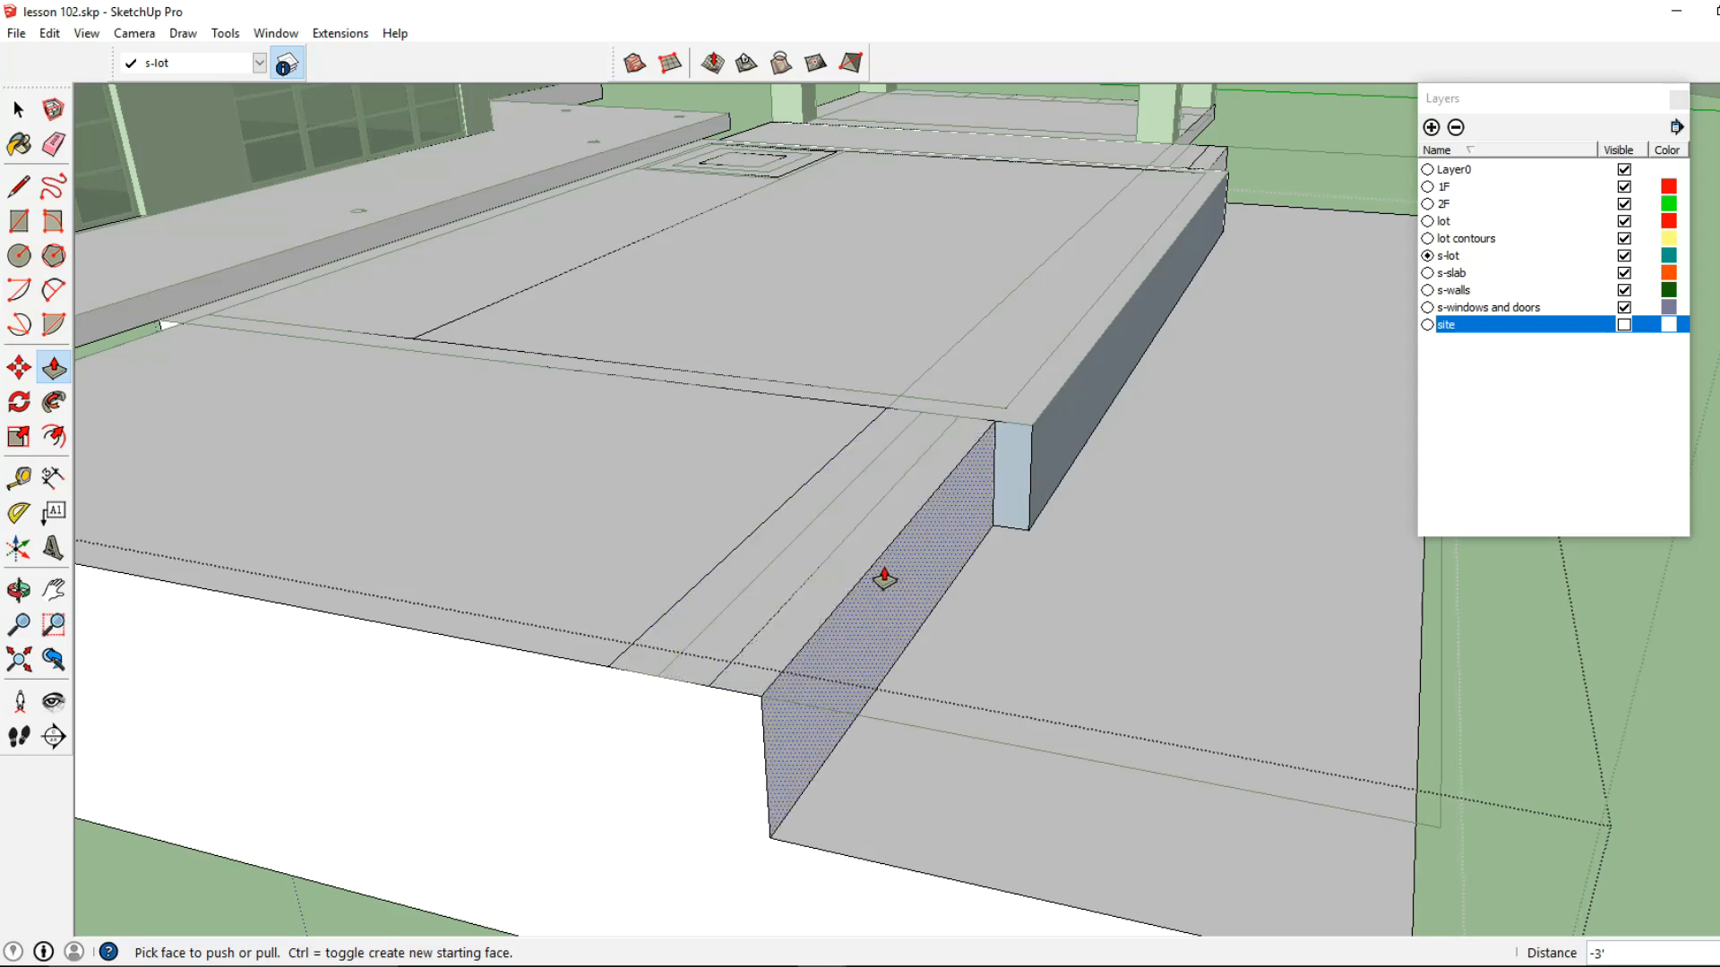
{"action": "left_click", "coordinate": [989, 713]}
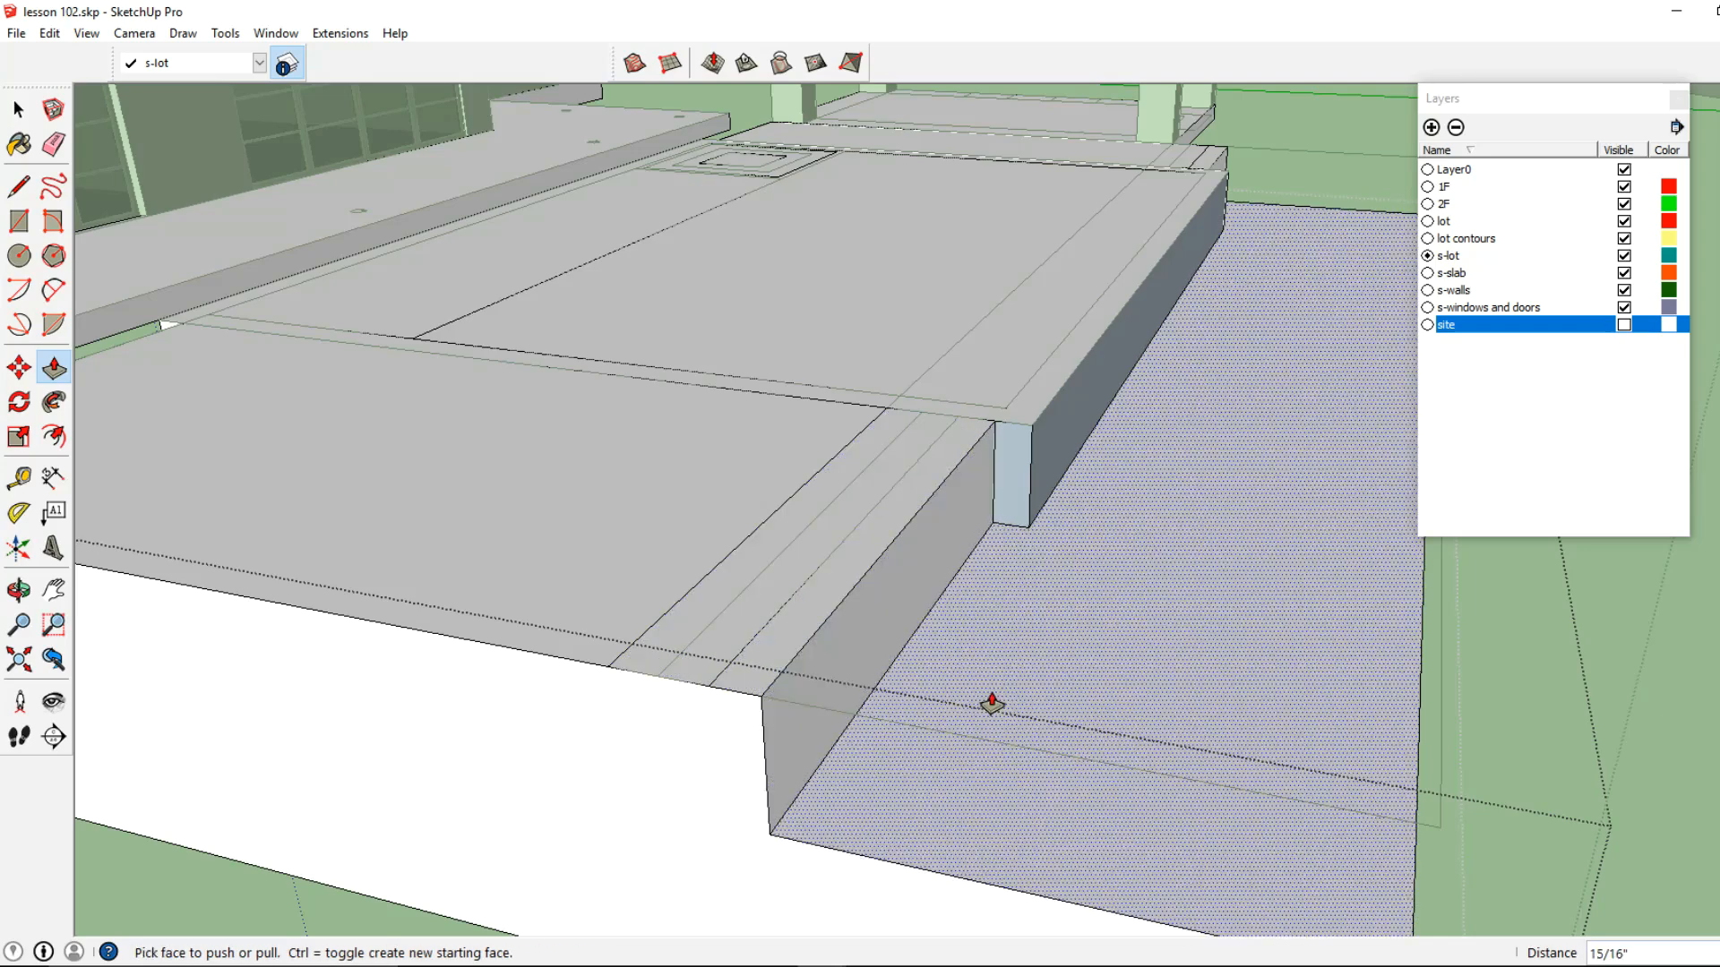
{"action": "type", "text": "1'"}
{"action": "key", "text": "Return"}
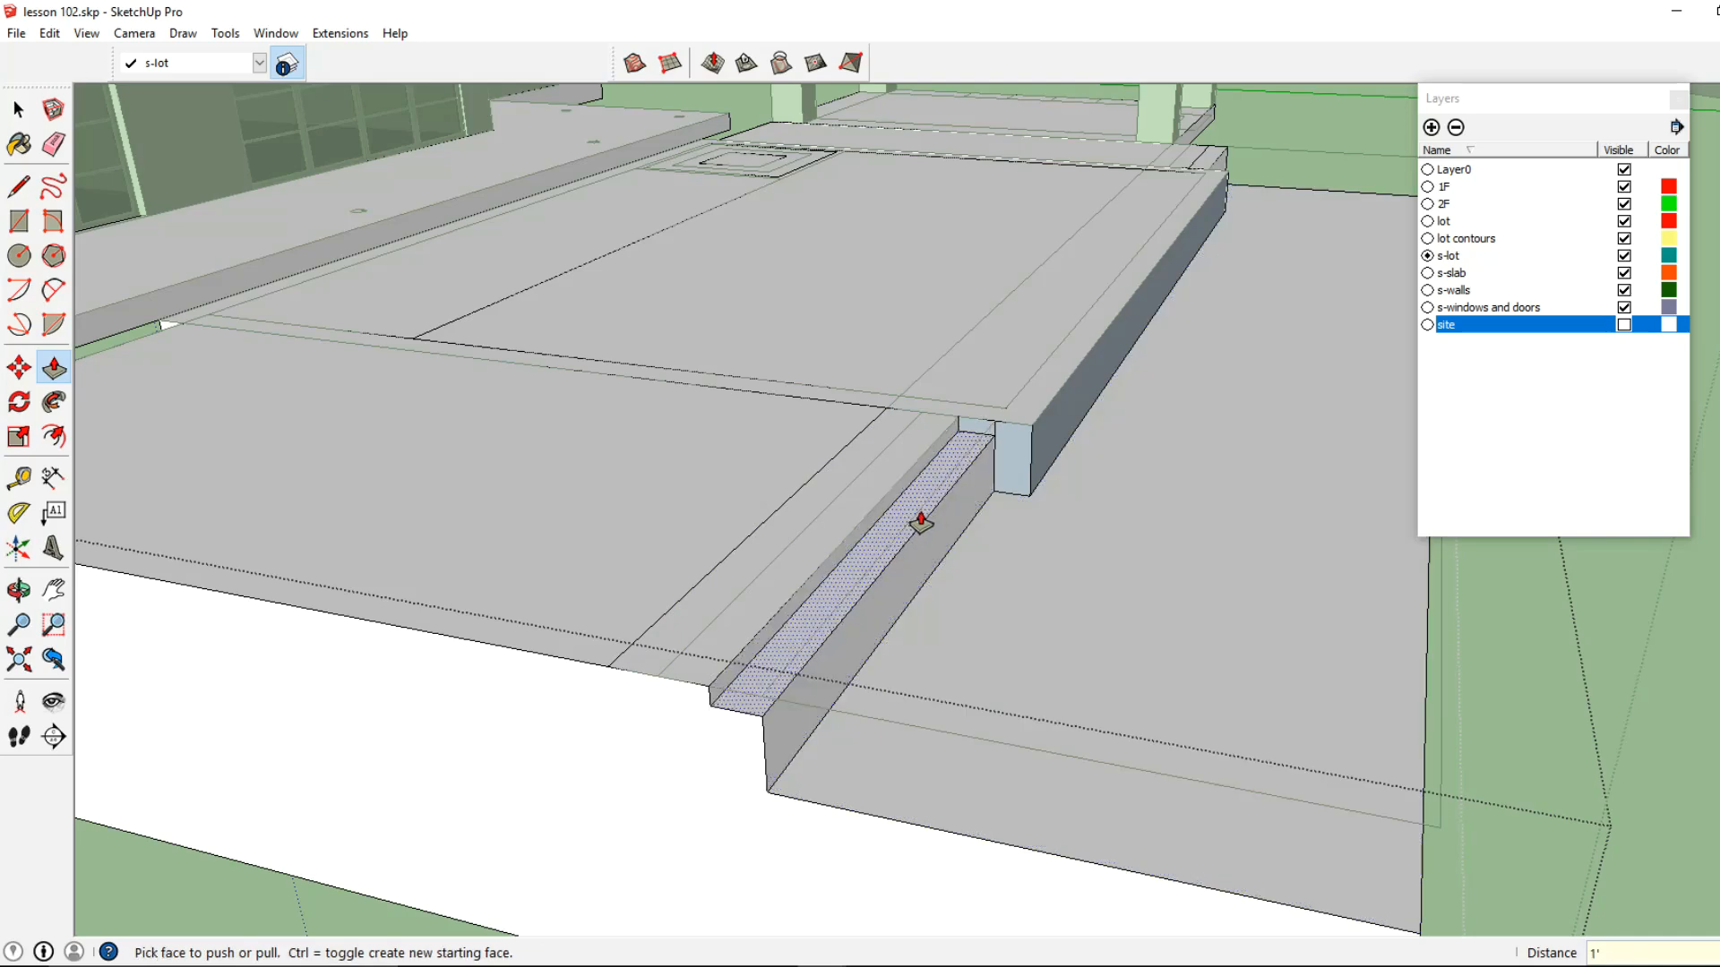
{"action": "left_click", "coordinate": [921, 522]}
{"action": "left_click", "coordinate": [894, 496]}
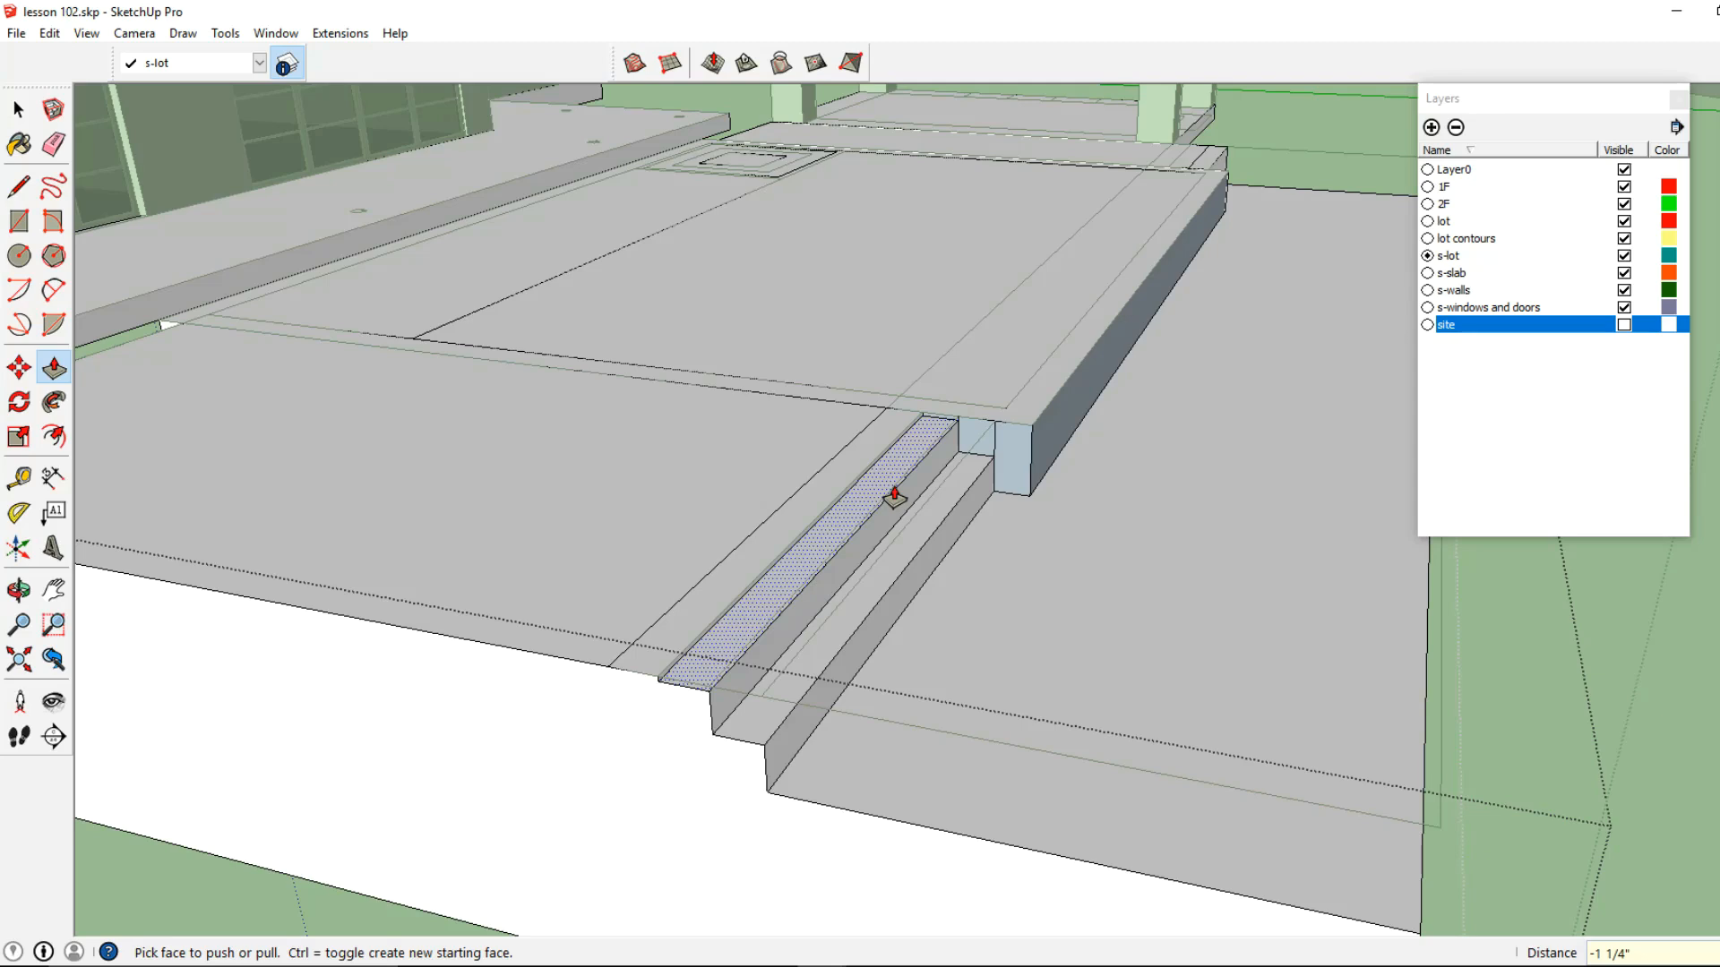
{"action": "left_click", "coordinate": [894, 495]}
{"action": "left_click", "coordinate": [899, 498]}
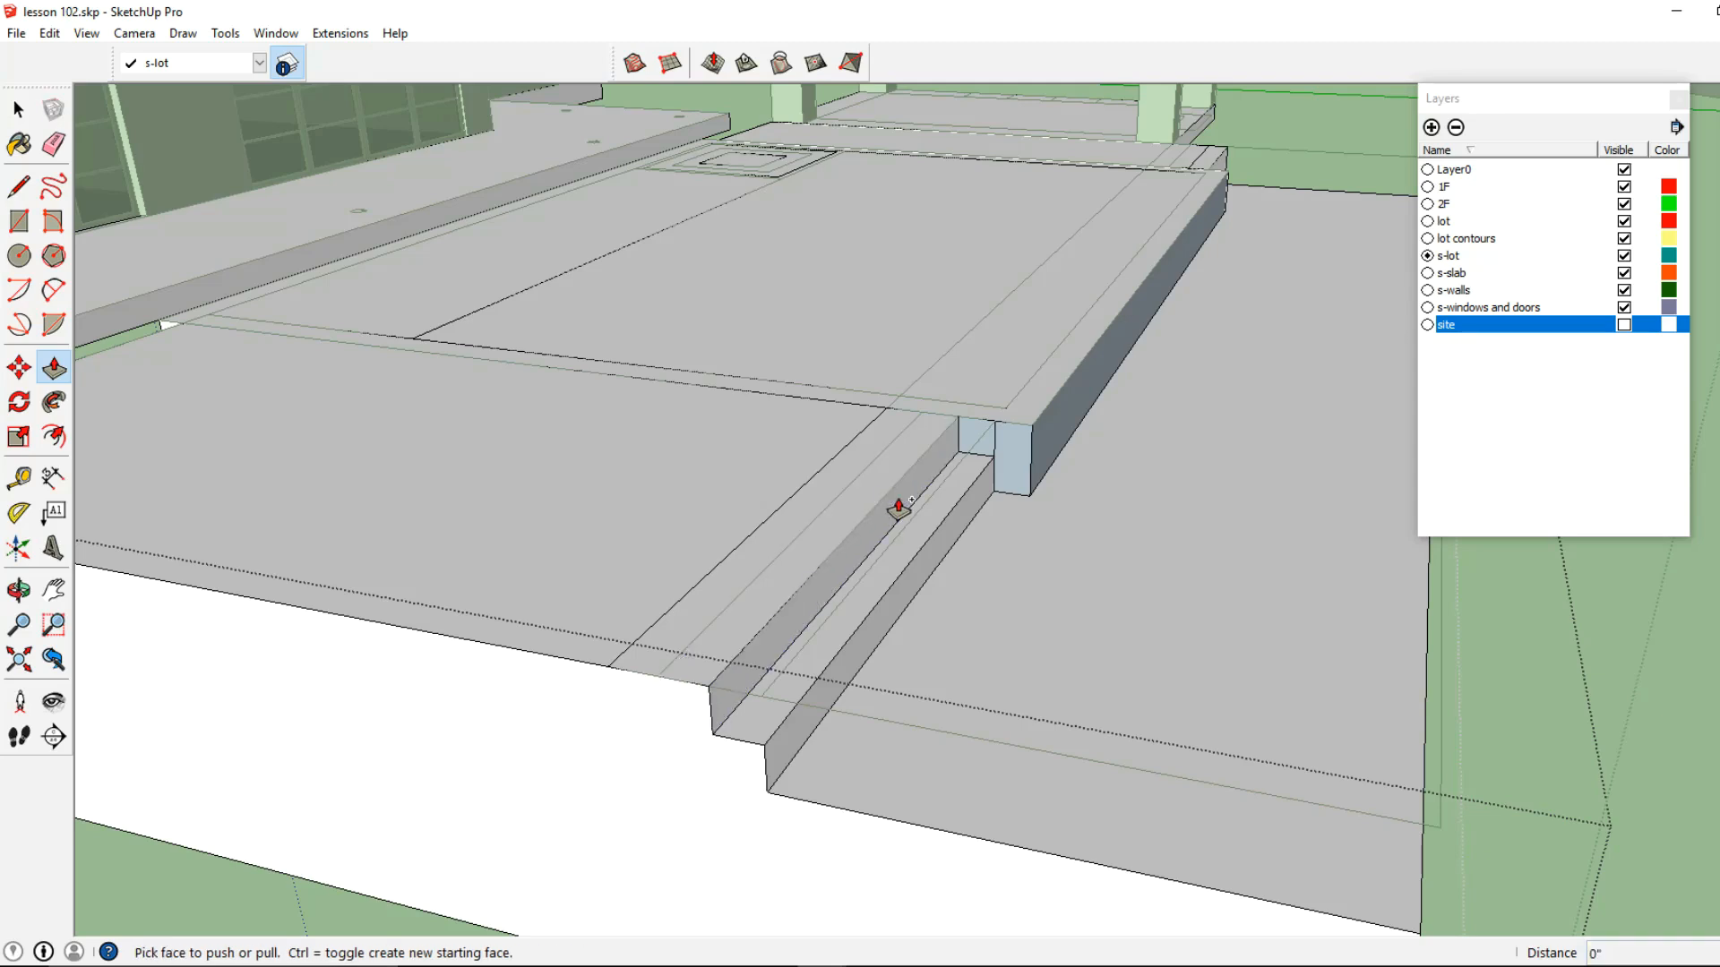
{"action": "left_click", "coordinate": [914, 470]}
{"action": "left_click", "coordinate": [913, 475]}
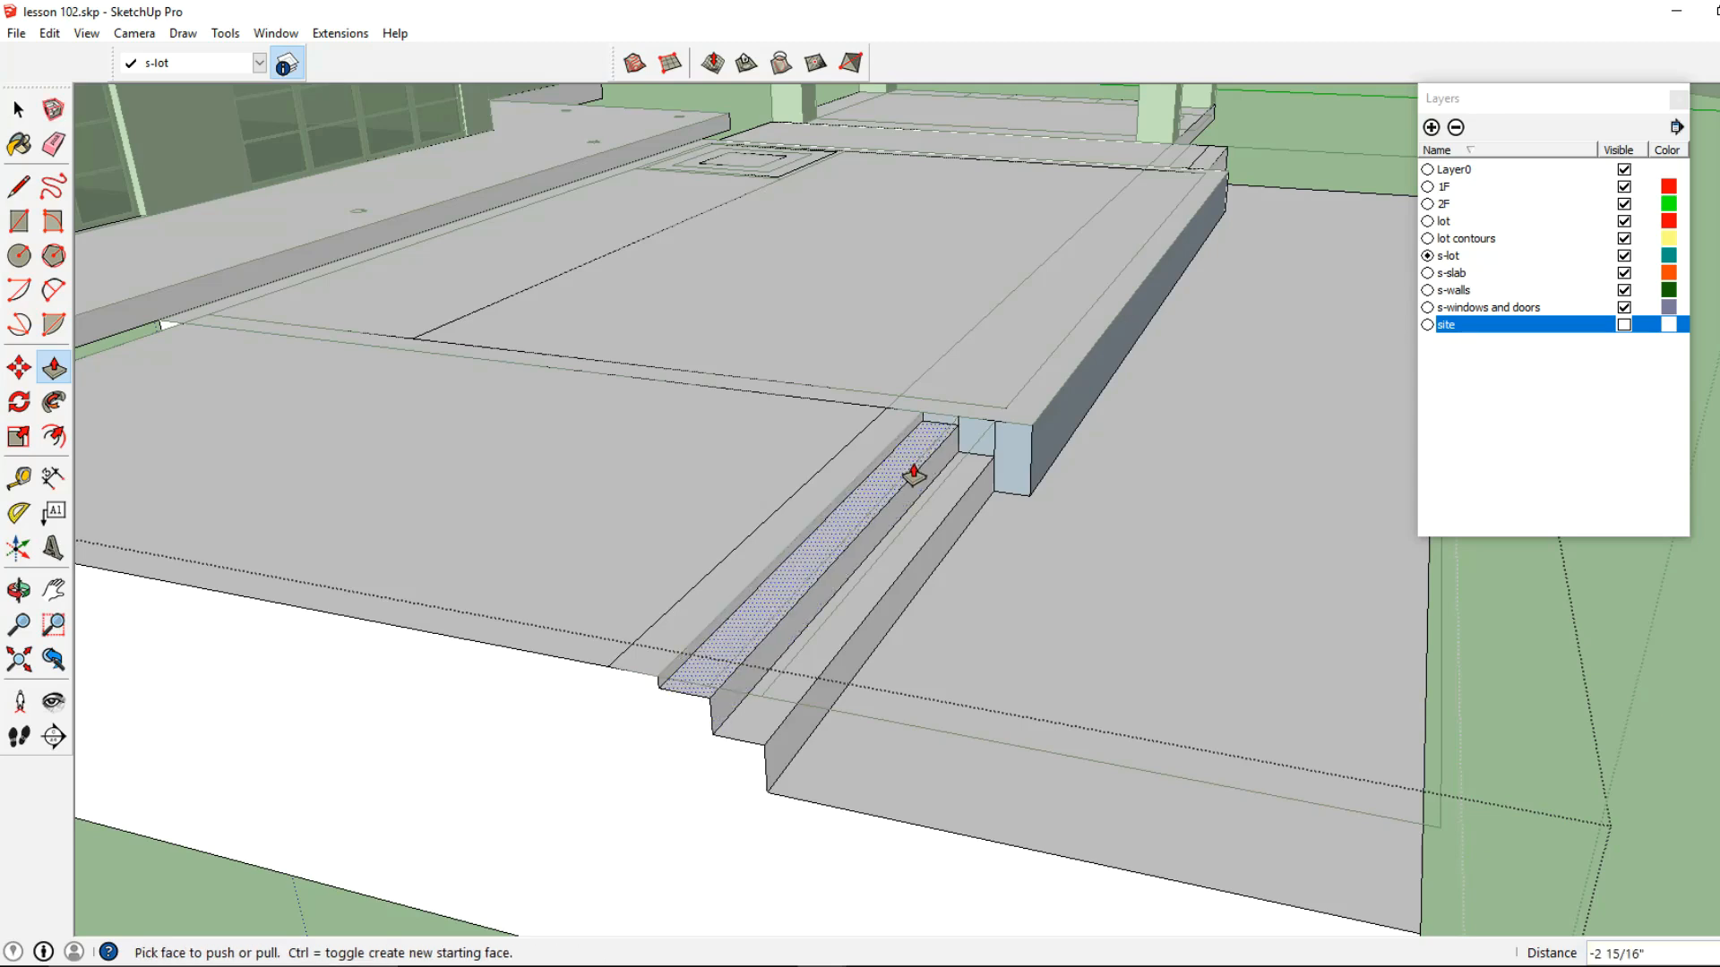
{"action": "key", "text": "ctrl+z"}
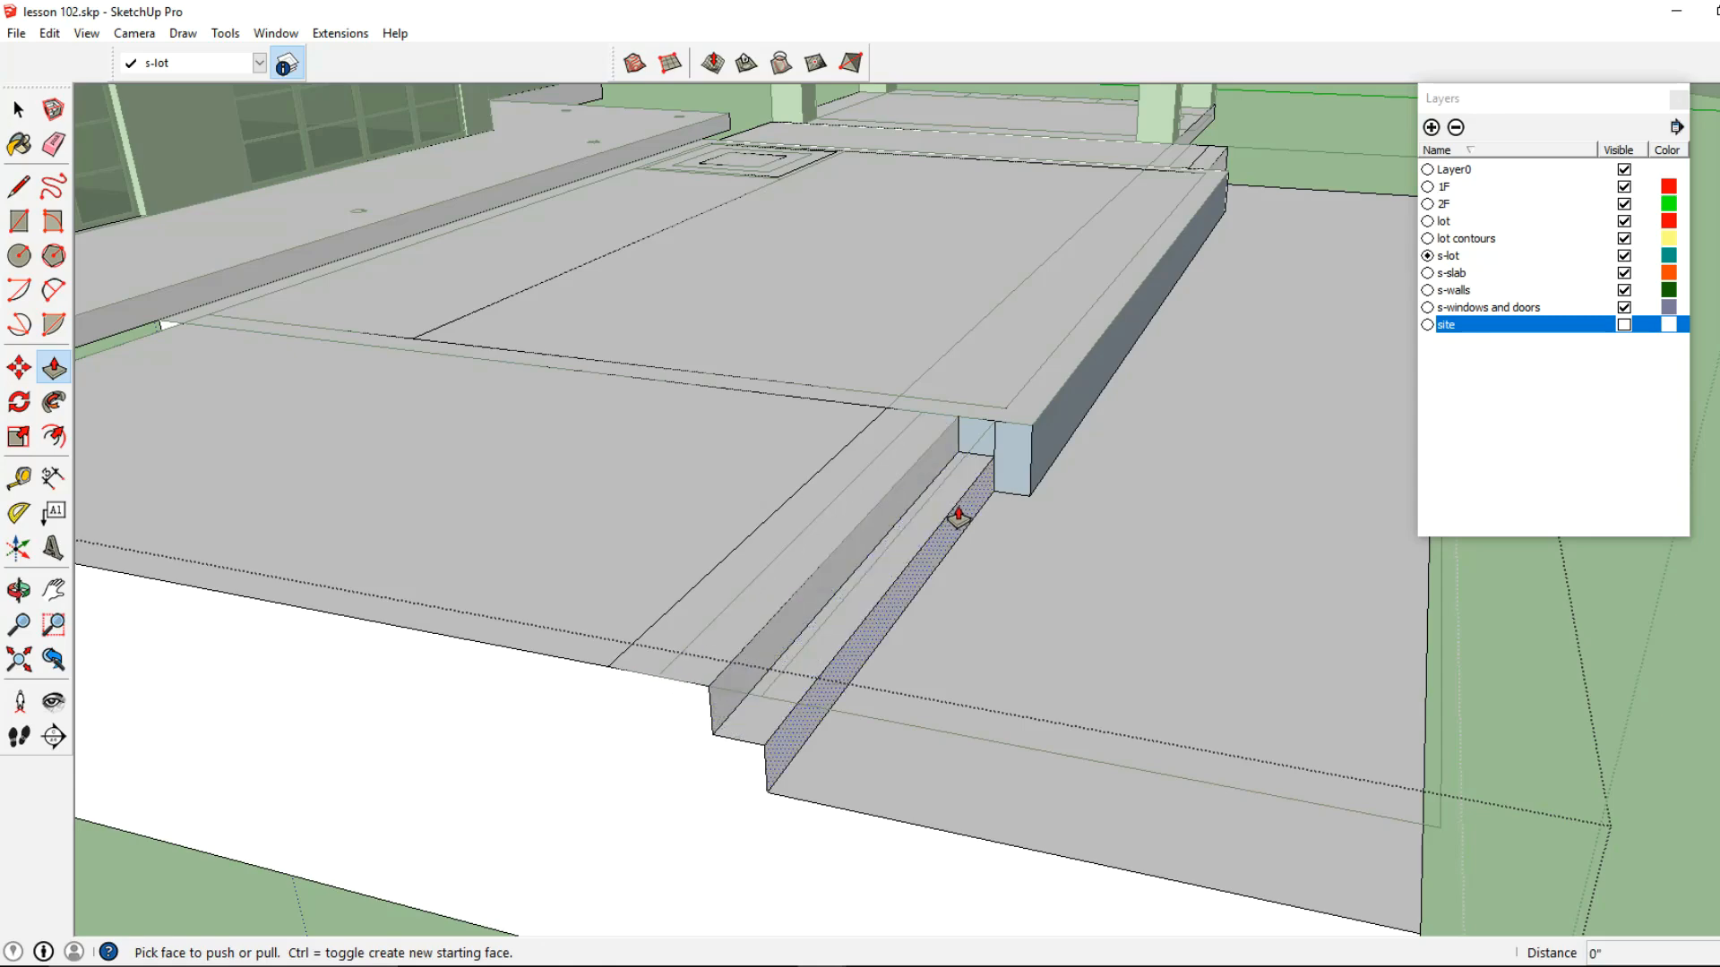
Push the long stair treads beside the pool down by 1' 6", 1' and 6", from the lowest tread to the highest
{"action": "left_click", "coordinate": [937, 488]}
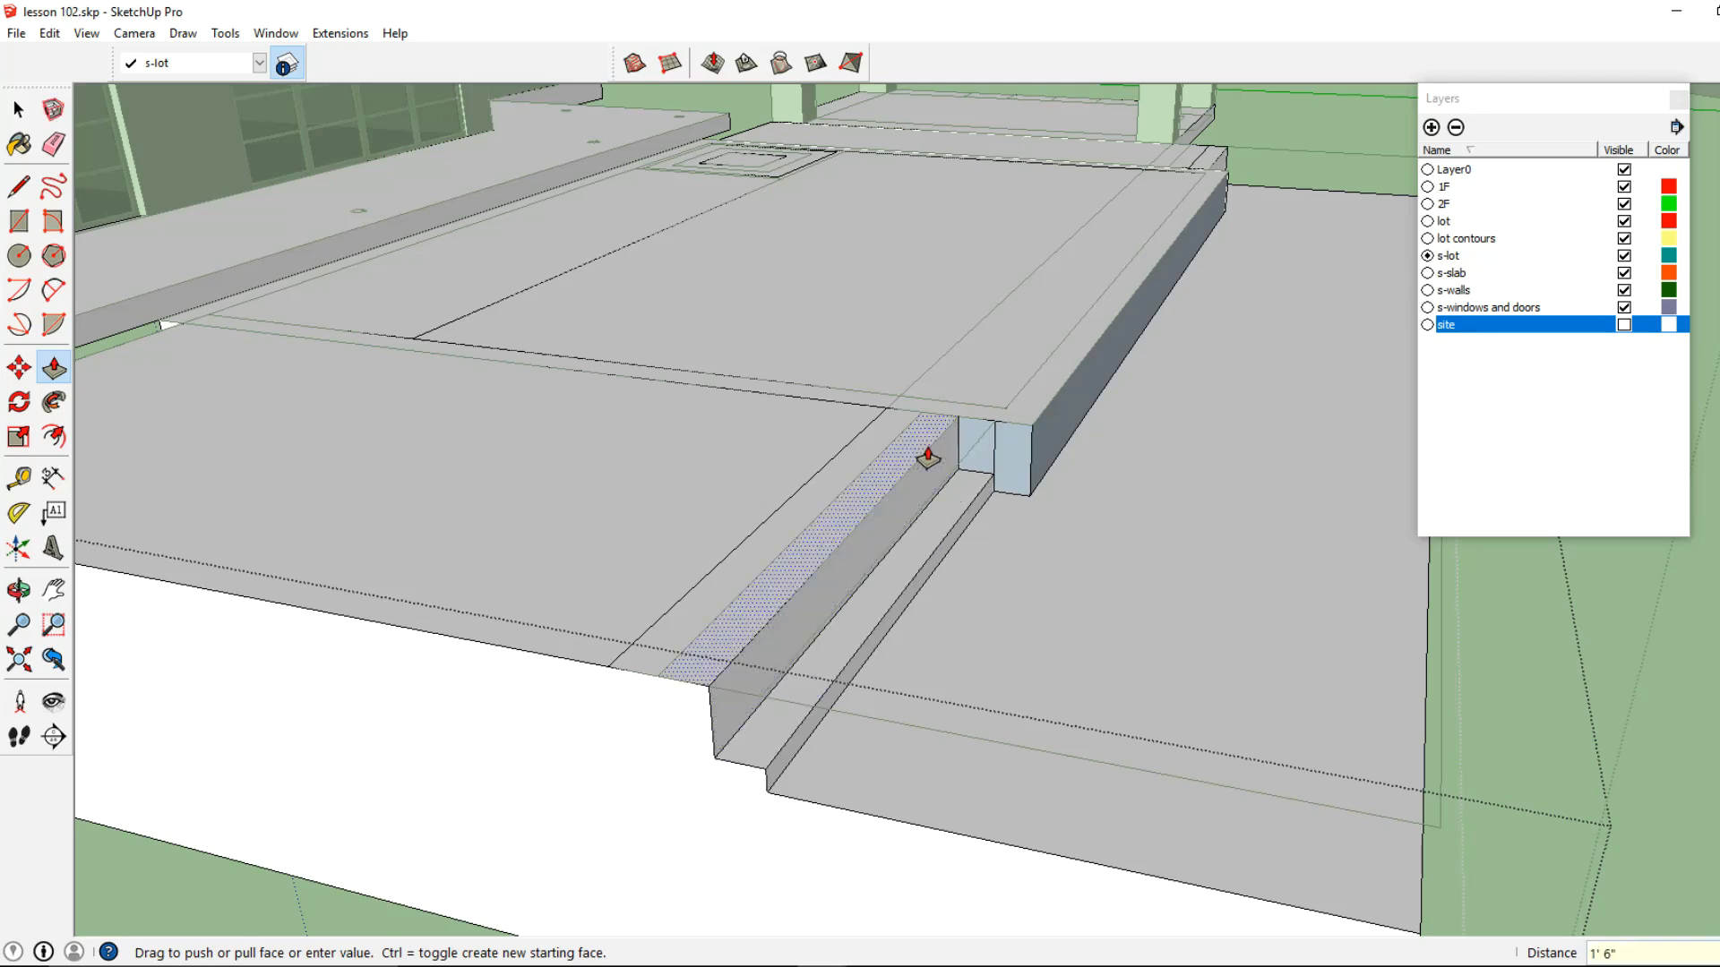
{"action": "left_click", "coordinate": [935, 468]}
{"action": "left_click", "coordinate": [932, 466]}
{"action": "left_click", "coordinate": [887, 450]}
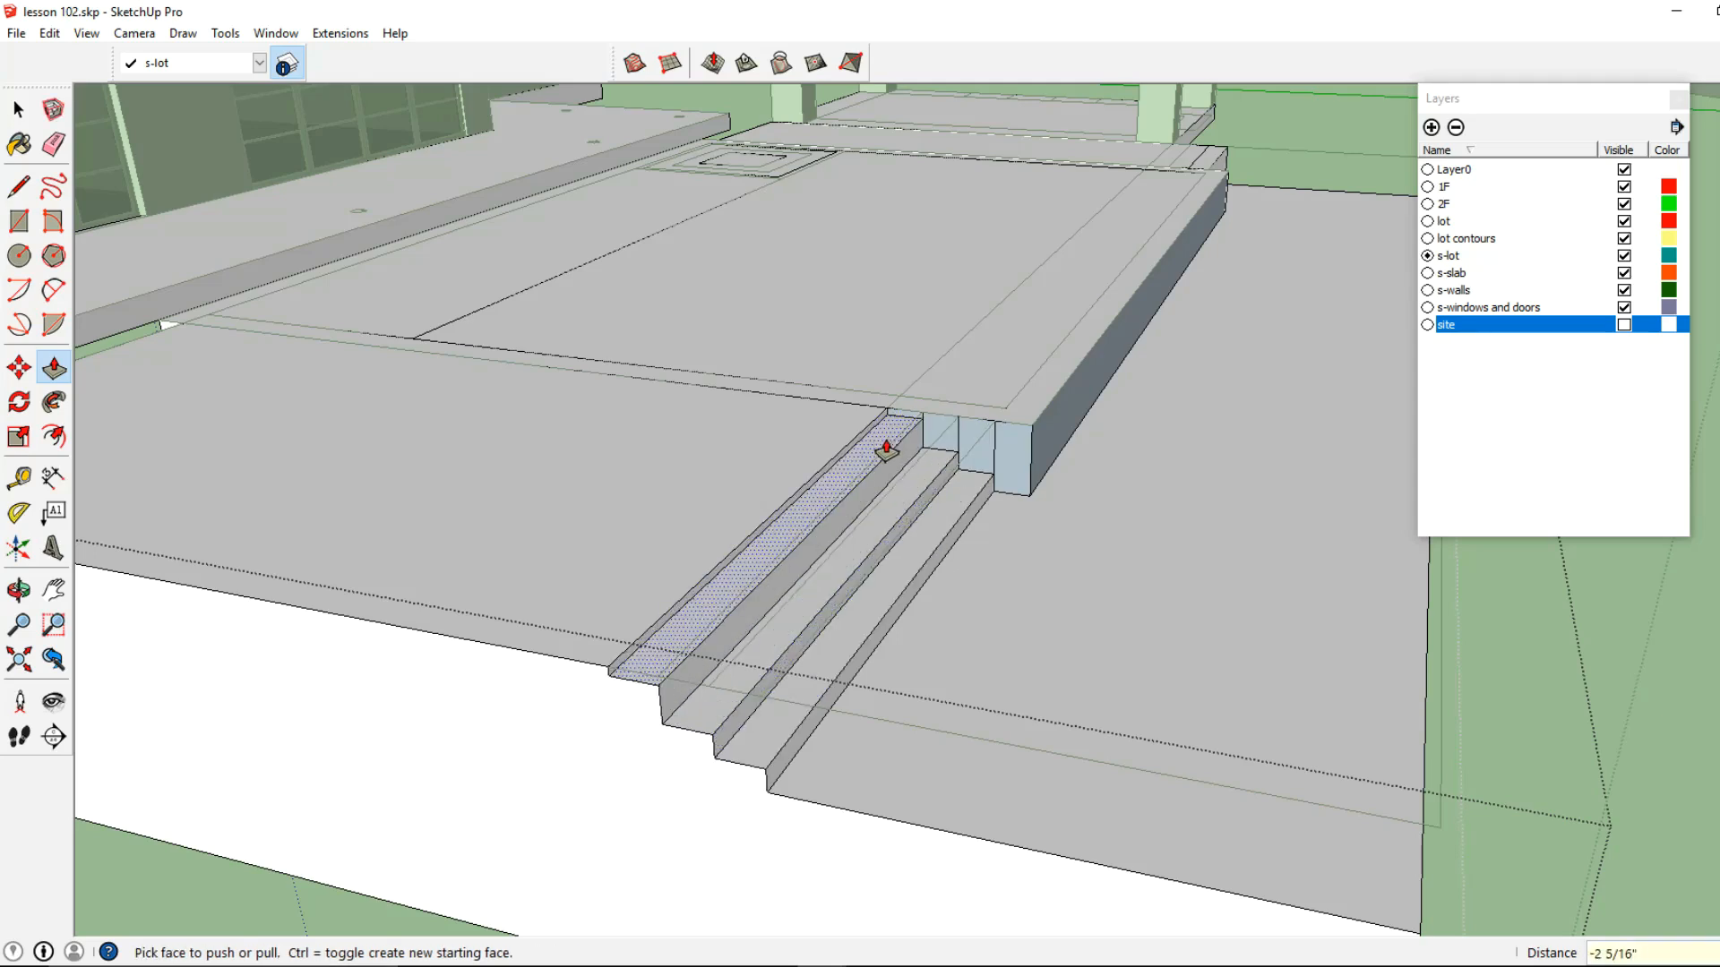
{"action": "type", "text": "6"}
{"action": "key", "text": "Return"}
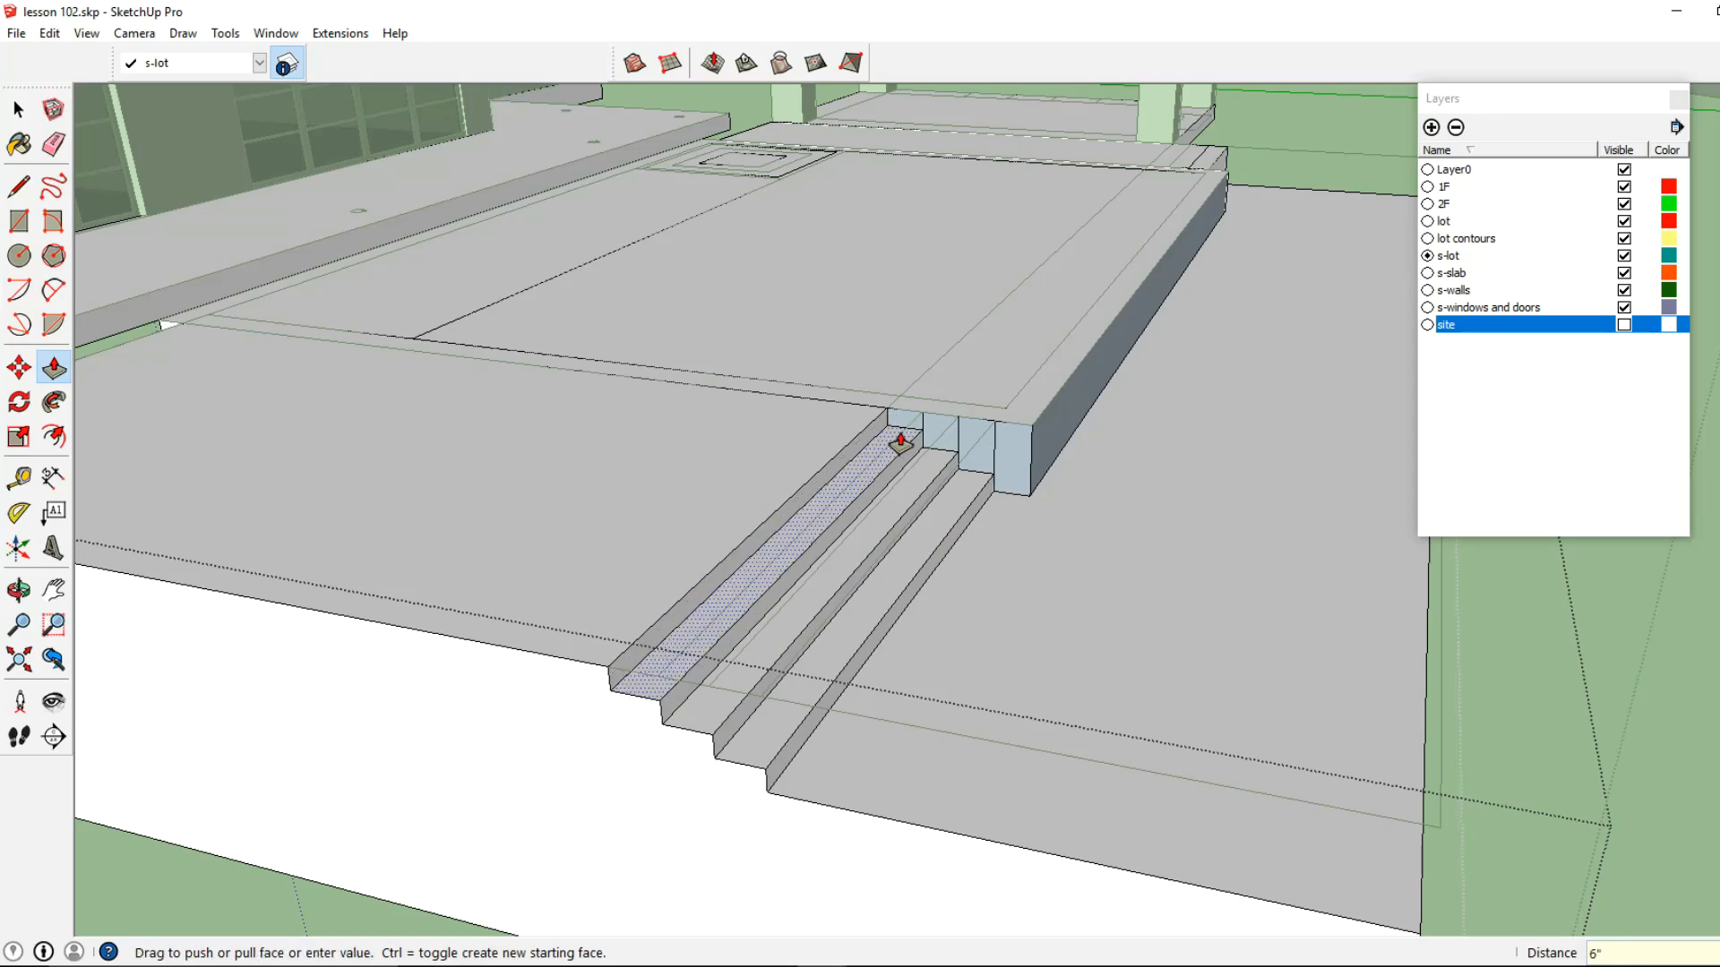
Erase the leftover vertical edges on the pool wall next to the long stairs
{"action": "left_click", "coordinate": [54, 144]}
{"action": "scroll", "coordinate": [986, 444], "scroll_direction": "up", "scroll_amount": 2}
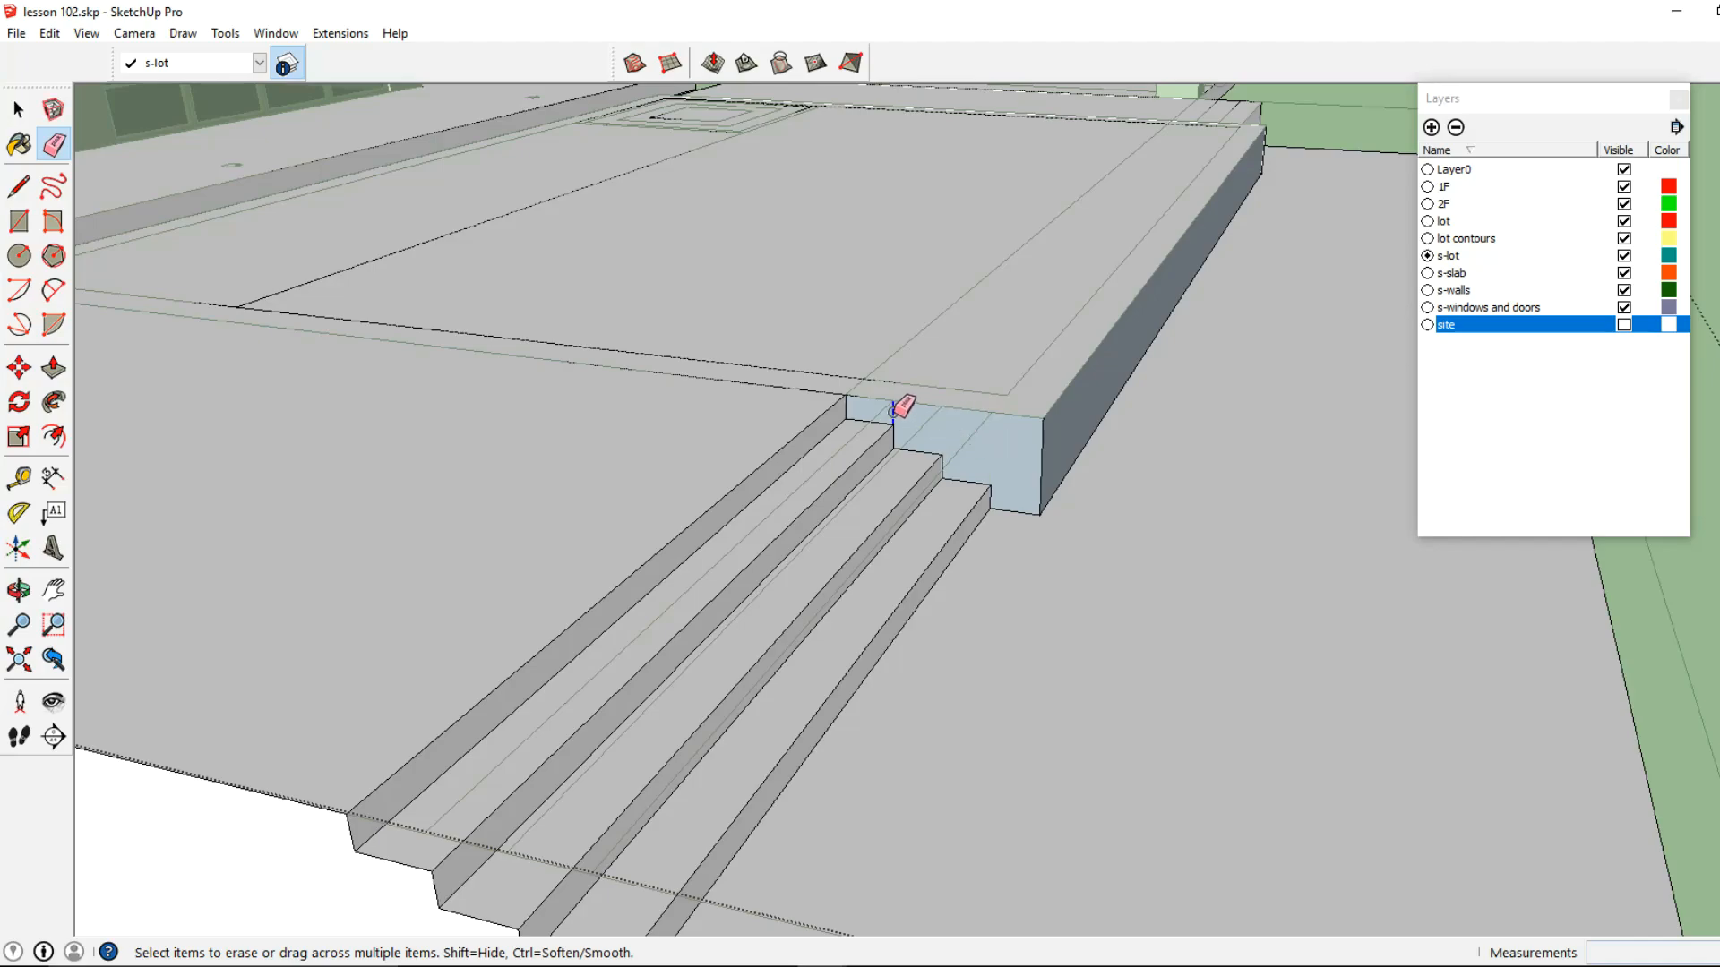
{"action": "left_click", "coordinate": [19, 109]}
{"action": "key", "text": "Escape"}
Push the short treads near the columns down to form matching stairs, with the middle tread at 1' and the top tread at 6"
{"action": "middle_click_drag", "start_coordinate": [1061, 423], "coordinate": [696, 507]}
{"action": "double_click", "coordinate": [641, 545]}
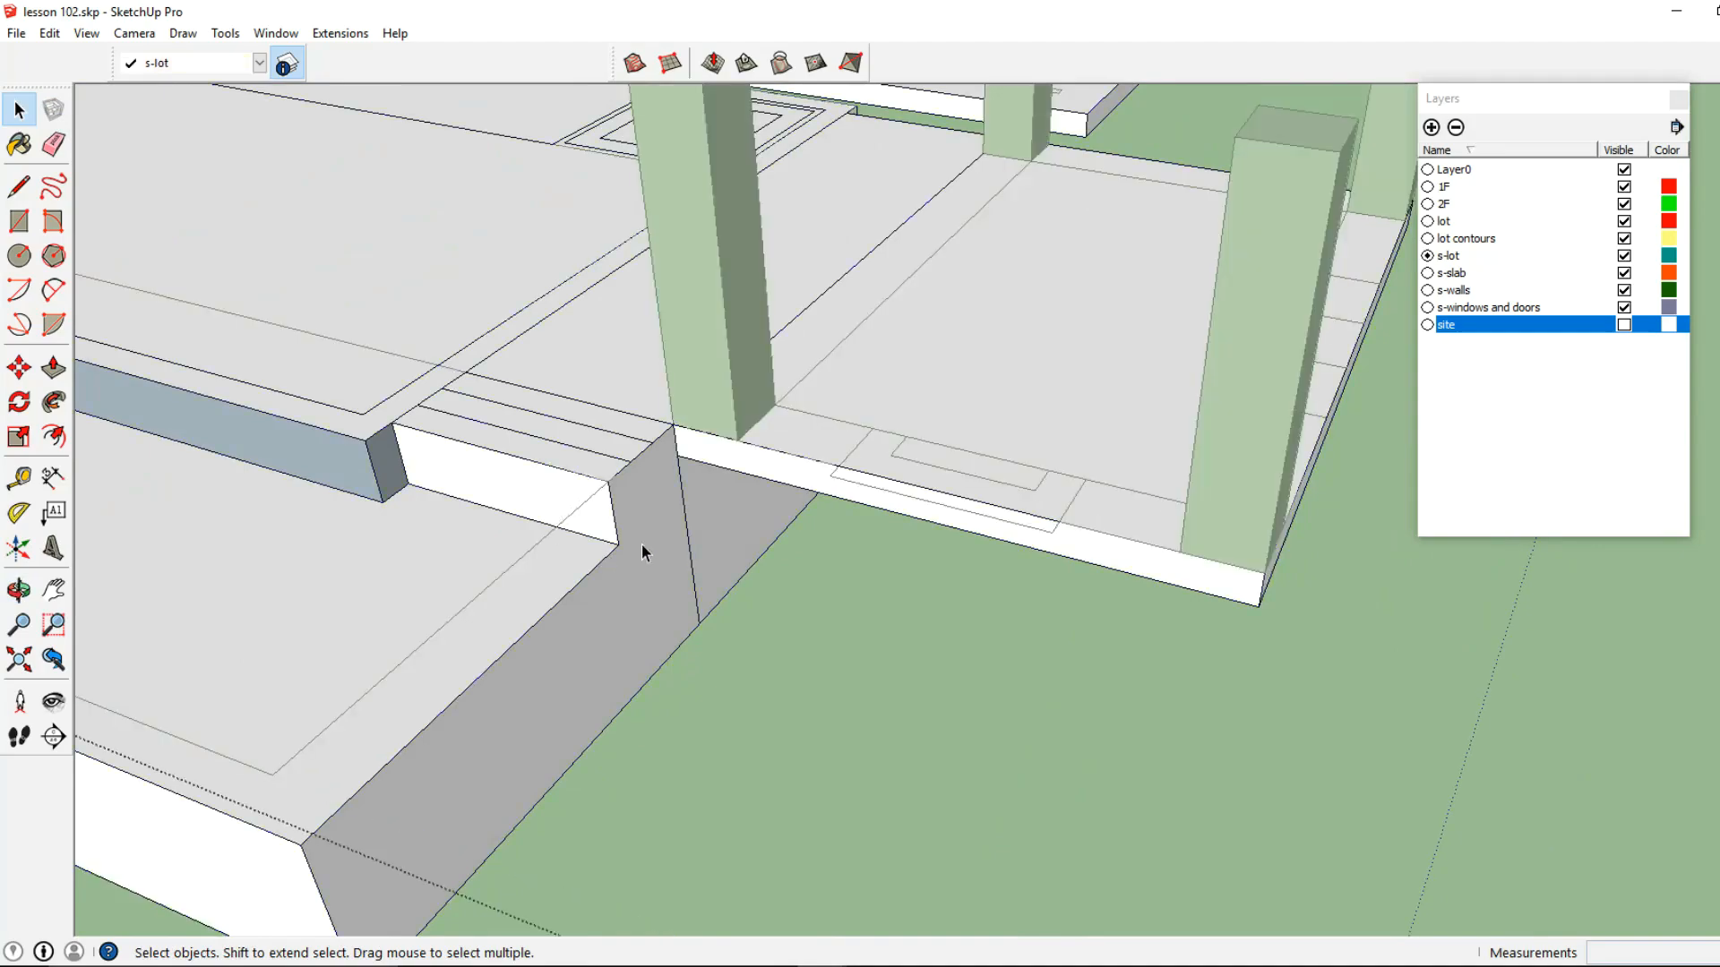
{"action": "scroll", "coordinate": [491, 492], "scroll_direction": "up", "scroll_amount": 2}
{"action": "middle_click_drag", "start_coordinate": [492, 491], "coordinate": [622, 496], "text": "shift"}
{"action": "scroll", "coordinate": [895, 549], "scroll_direction": "down", "scroll_amount": 3}
{"action": "middle_click_drag", "start_coordinate": [895, 549], "coordinate": [470, 458]}
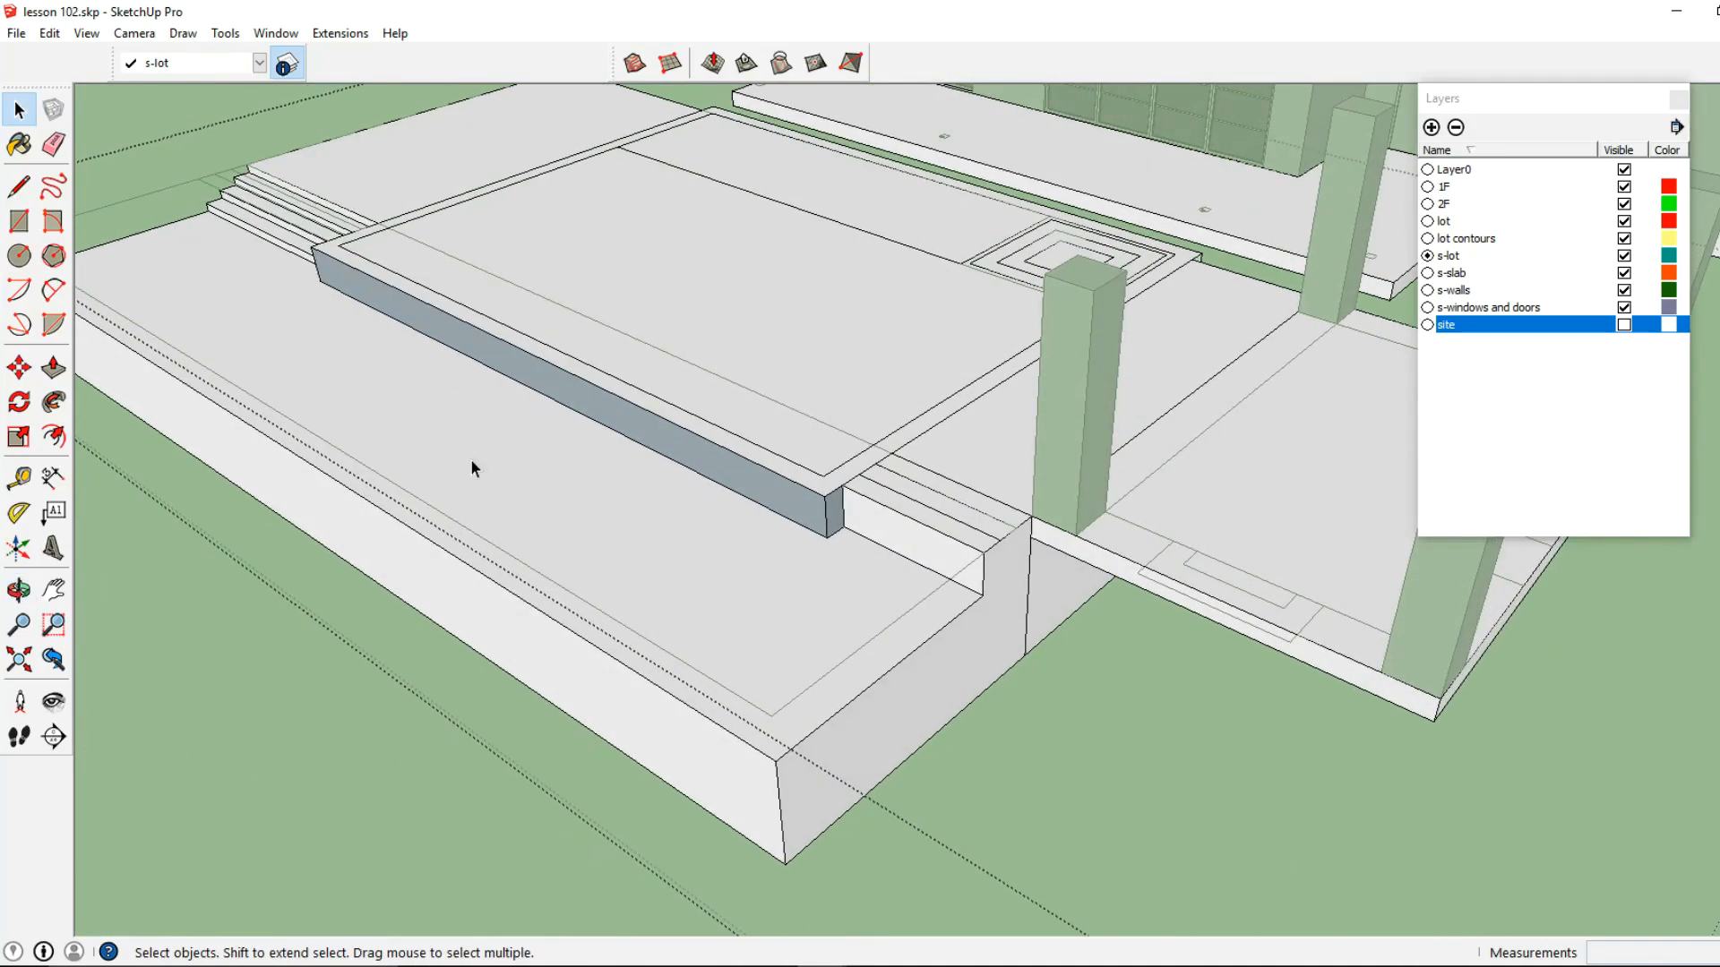
{"action": "key", "text": "p"}
{"action": "scroll", "coordinate": [825, 534], "scroll_direction": "up", "scroll_amount": 3}
{"action": "left_click", "coordinate": [861, 483]}
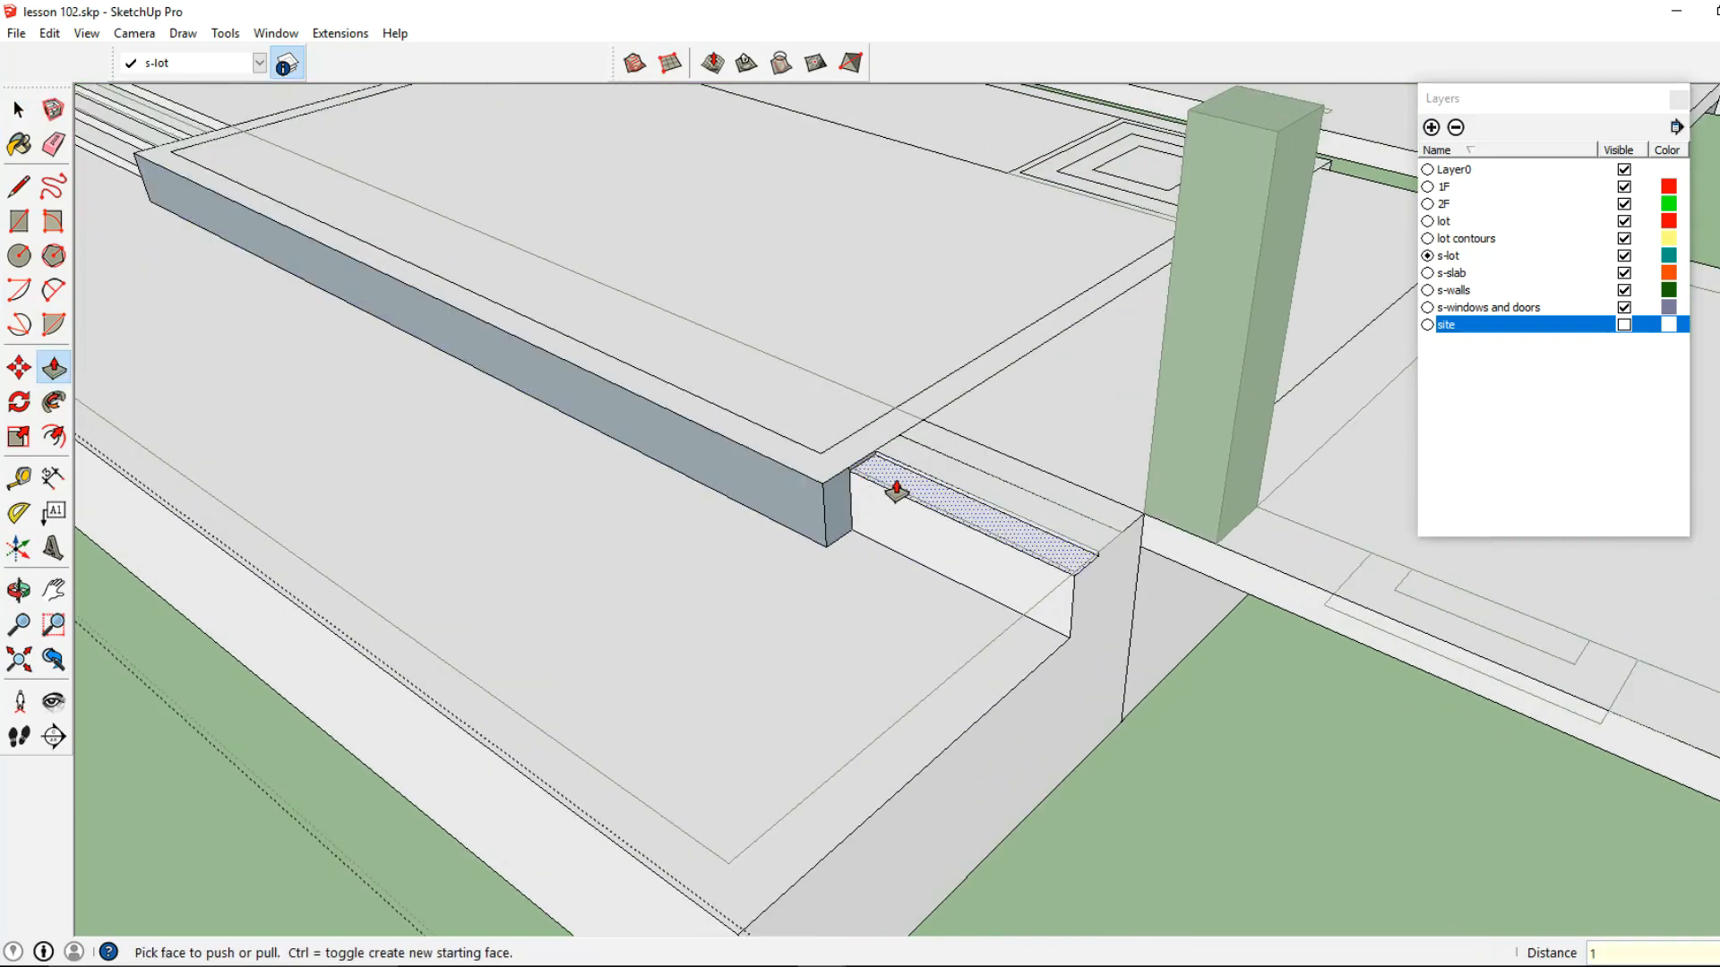
{"action": "left_click", "coordinate": [896, 490]}
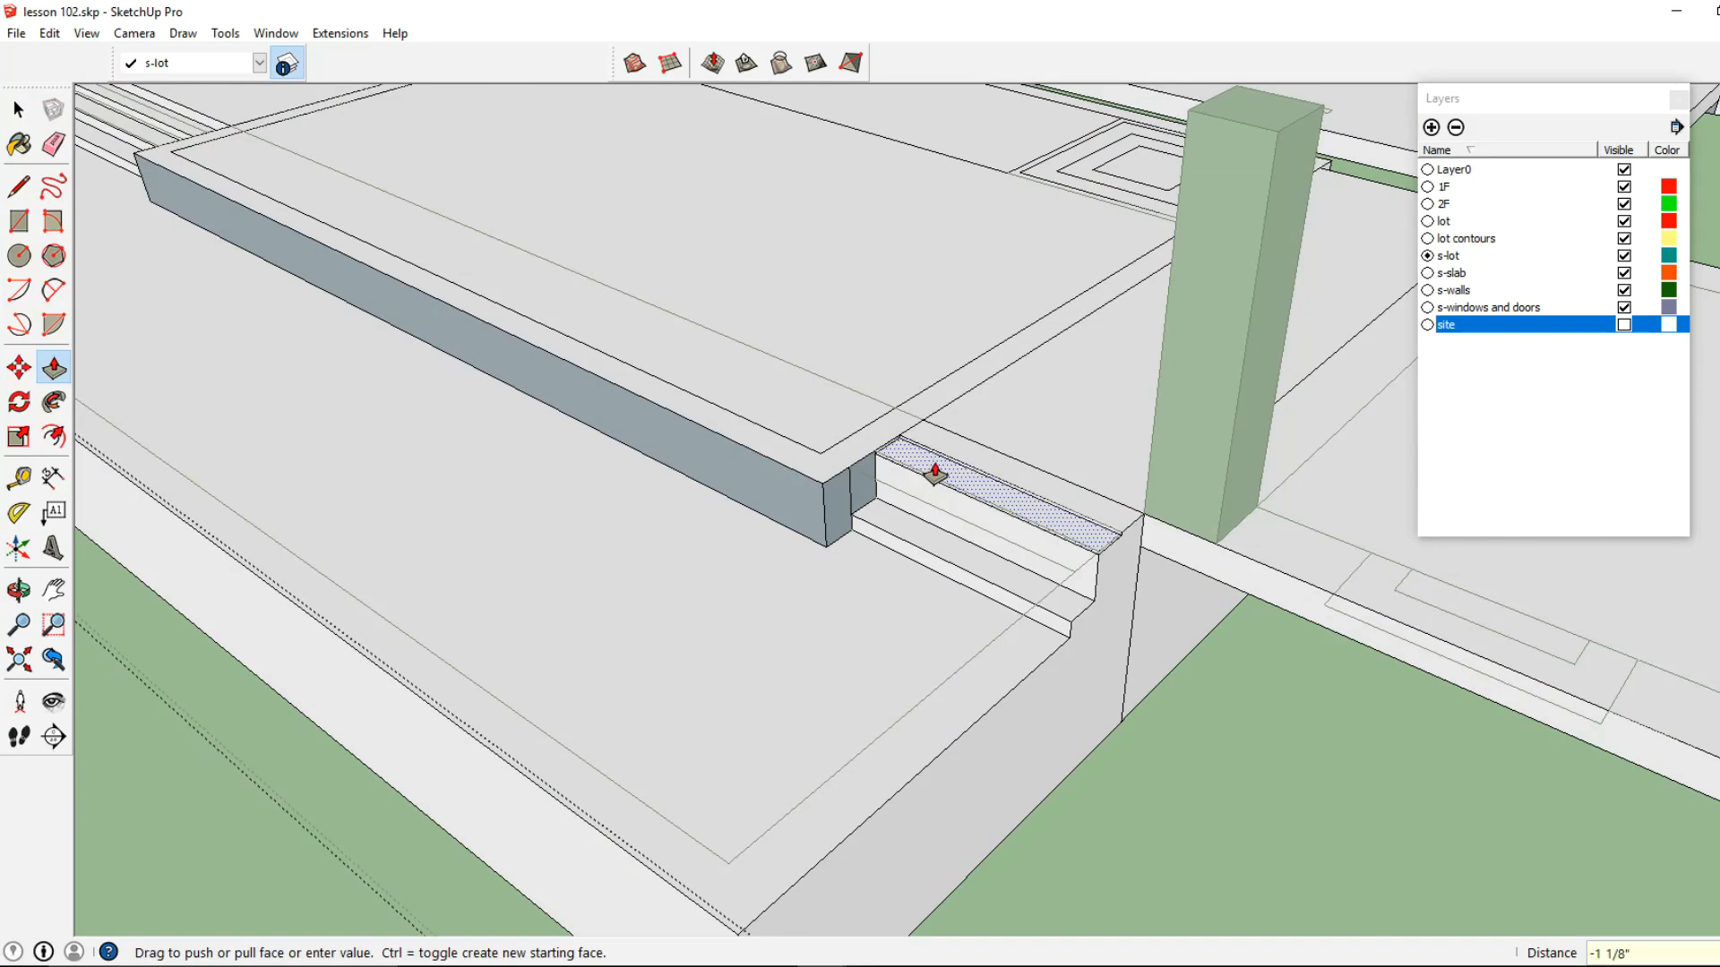
{"action": "left_click", "coordinate": [921, 490]}
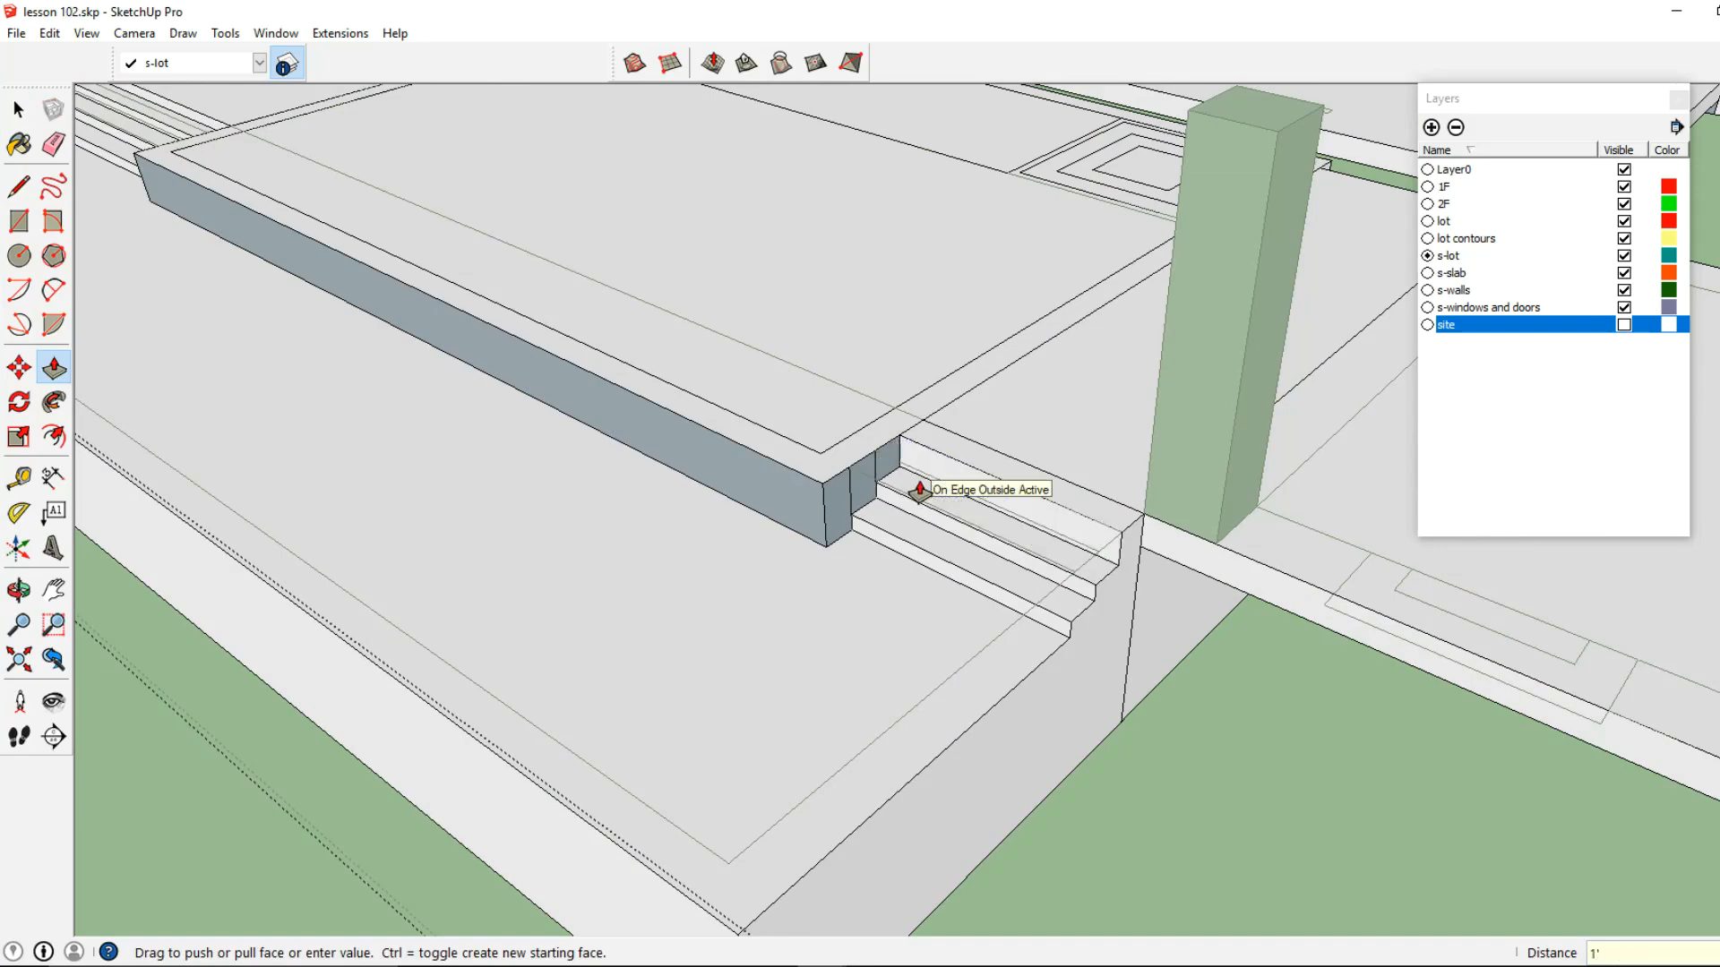
{"action": "left_click", "coordinate": [958, 469]}
{"action": "type", "text": "6"}
{"action": "key", "text": "Return"}
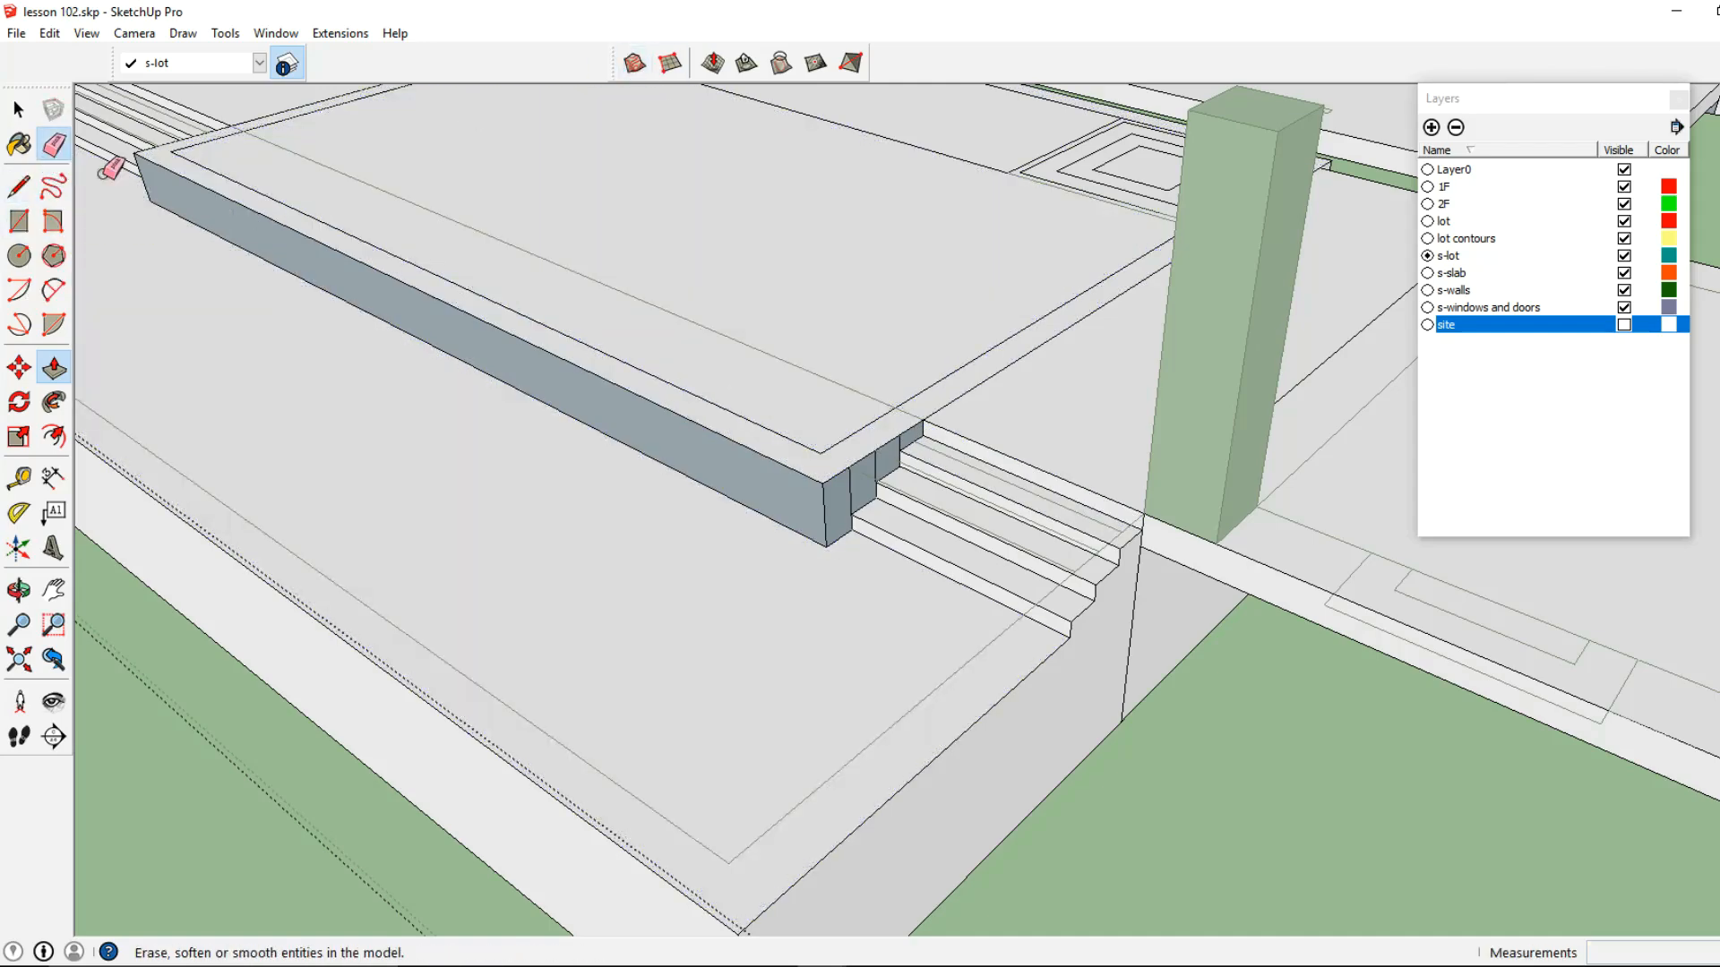
Erase the leftover vertical edges on the pool wall next to the short stairs
{"action": "left_click", "coordinate": [53, 144]}
{"action": "scroll", "coordinate": [811, 475], "scroll_direction": "up", "scroll_amount": 2}
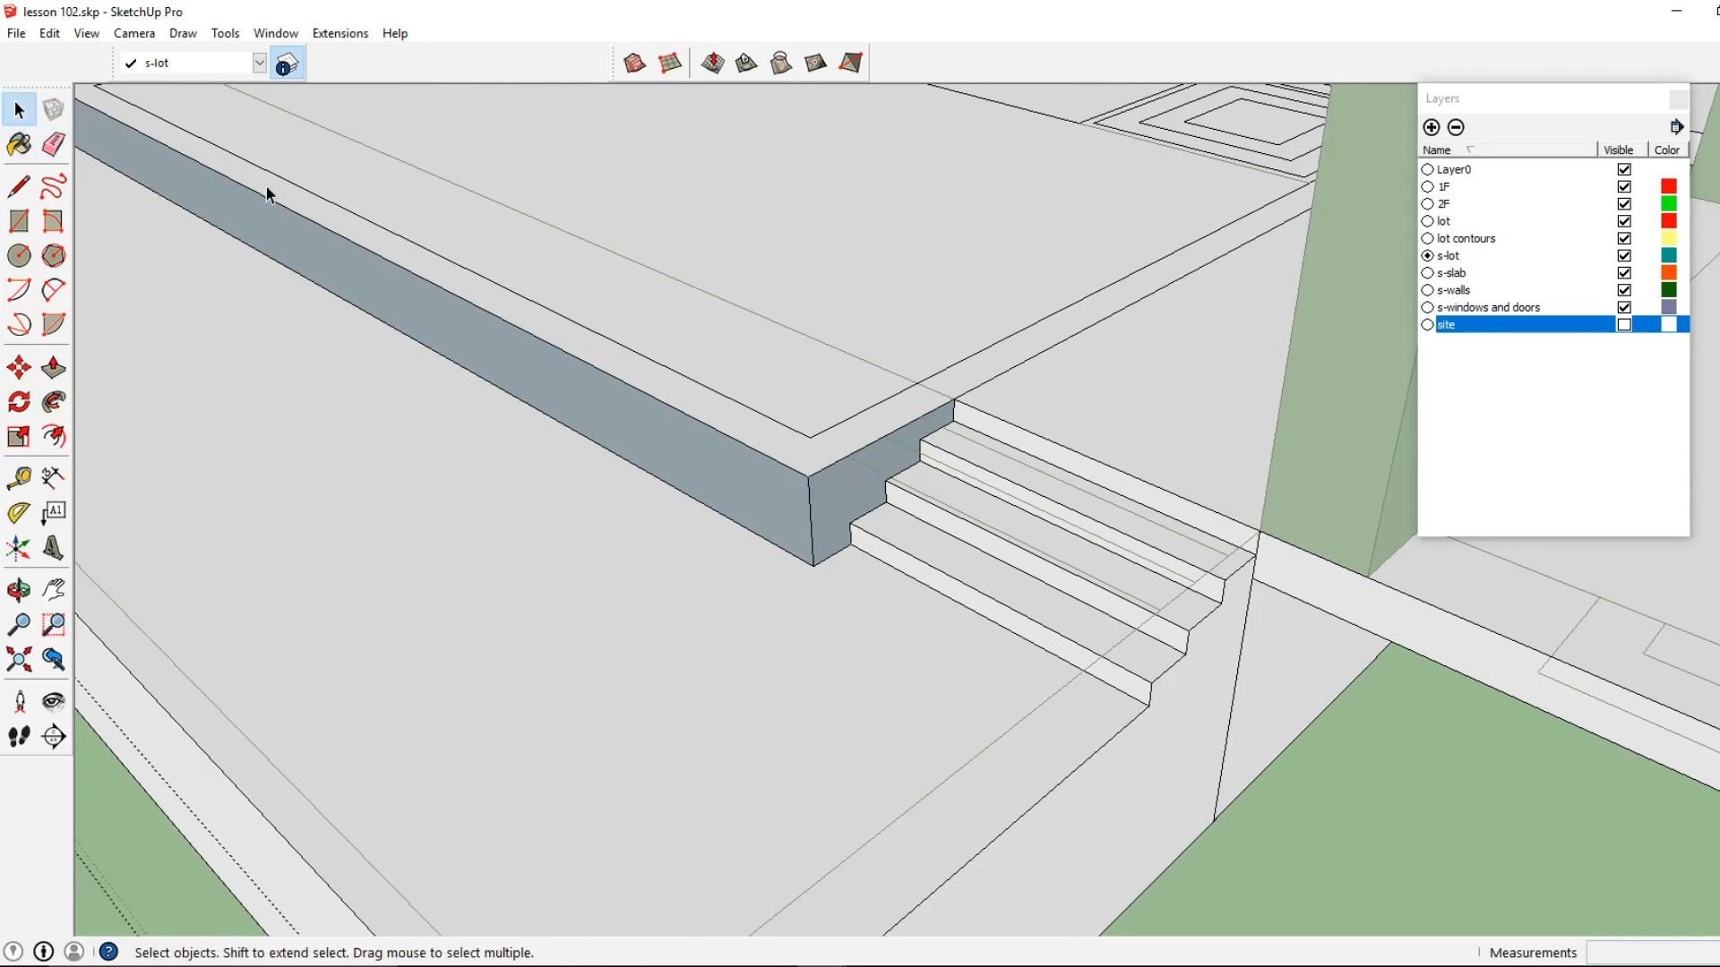
{"action": "left_click", "coordinate": [18, 109]}
Delete the flat face covering the main pool area so the basin is open
{"action": "left_click", "coordinate": [390, 202]}
{"action": "middle_click_drag", "start_coordinate": [390, 202], "coordinate": [525, 388]}
{"action": "left_click", "coordinate": [53, 367]}
{"action": "left_click", "coordinate": [18, 109]}
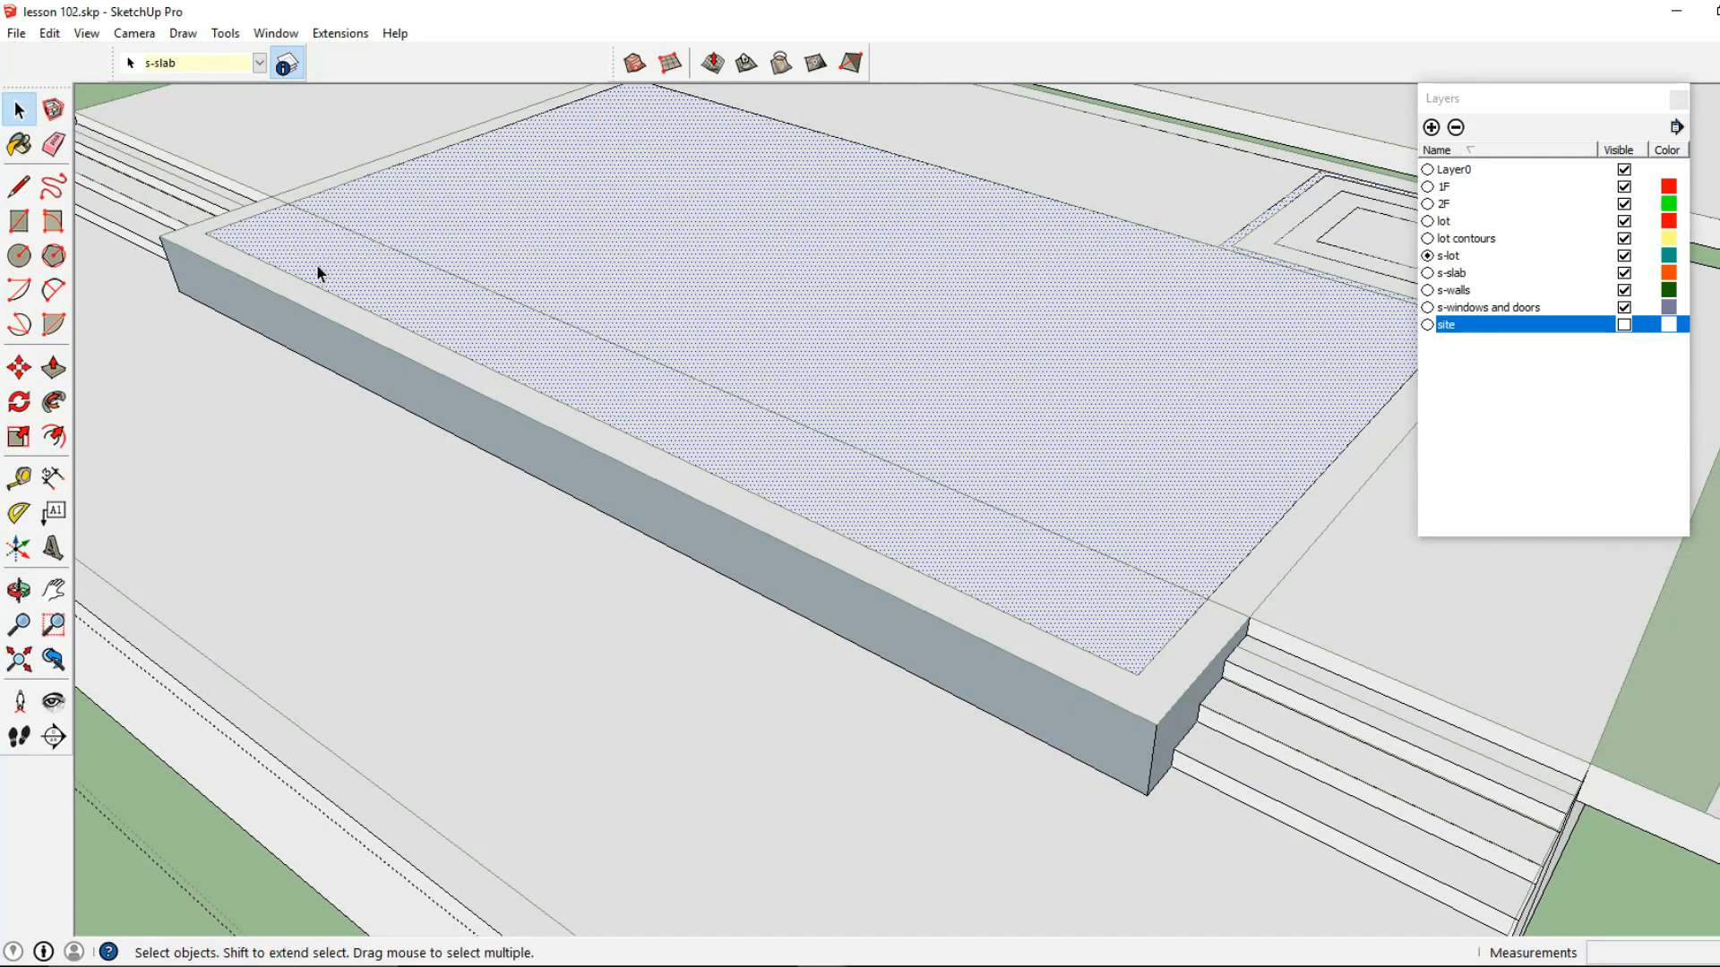
{"action": "middle_click_drag", "start_coordinate": [913, 294], "coordinate": [1016, 309]}
{"action": "key", "text": "Delete"}
Push down the long strip on the house side of the pool to form a ledge 1' below the deck
{"action": "middle_click_drag", "start_coordinate": [787, 265], "coordinate": [746, 351]}
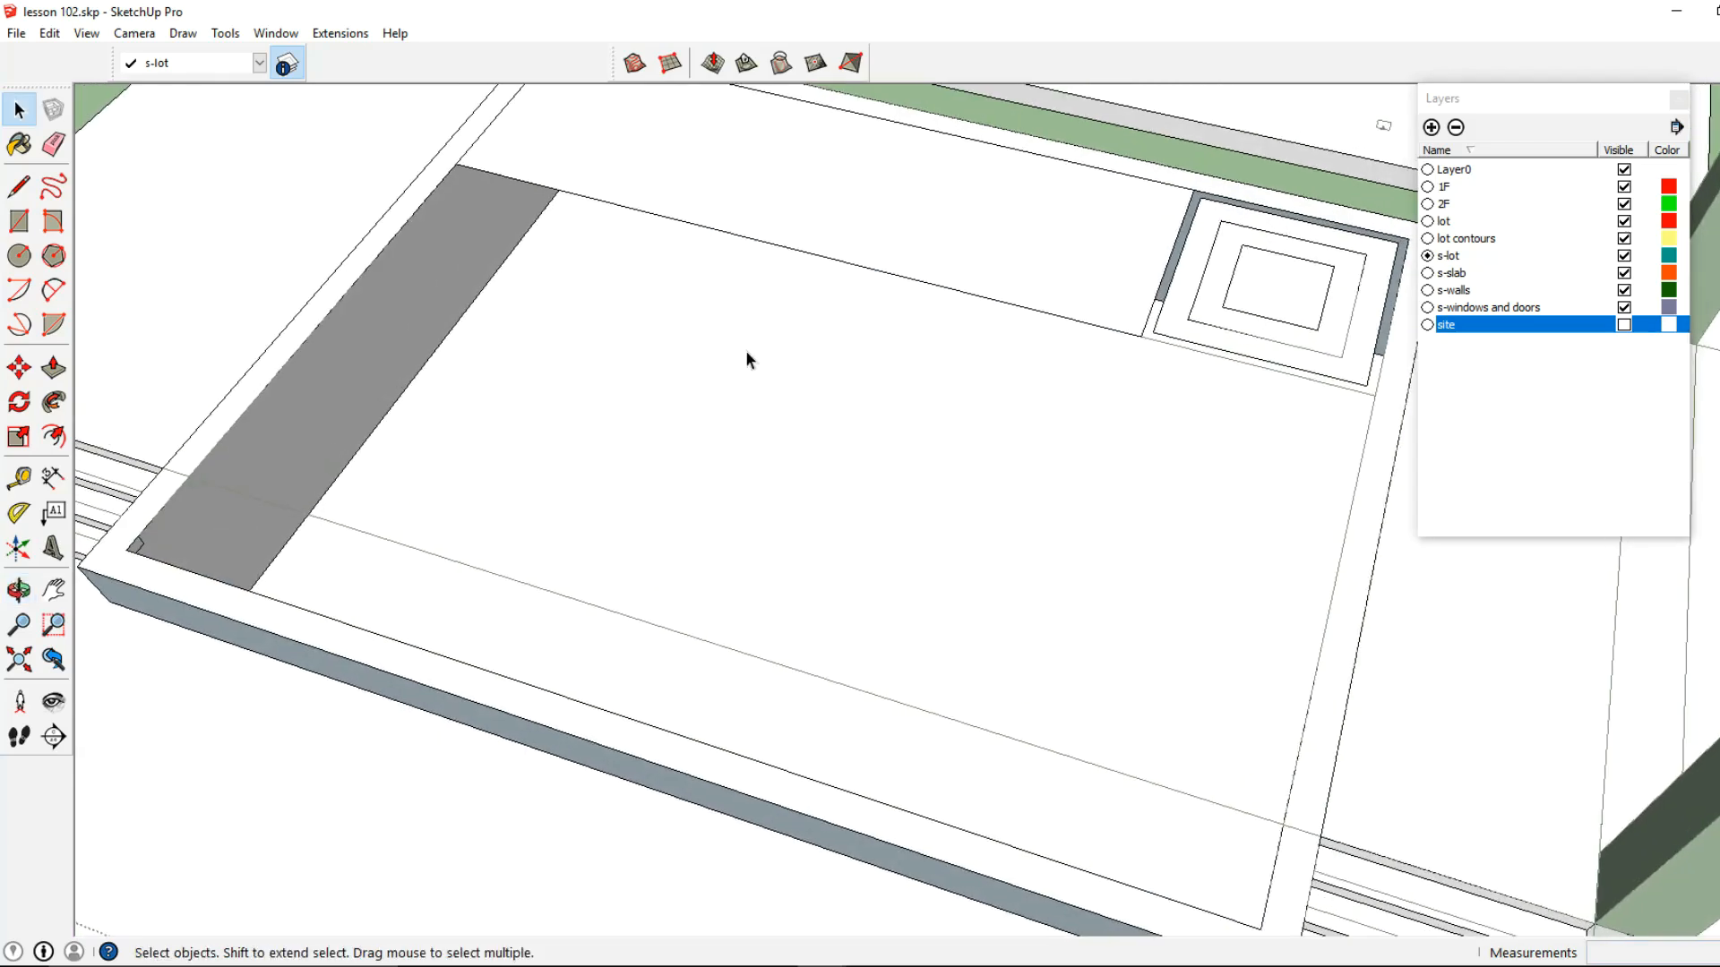
{"action": "key", "text": "p"}
{"action": "left_click", "coordinate": [589, 204]}
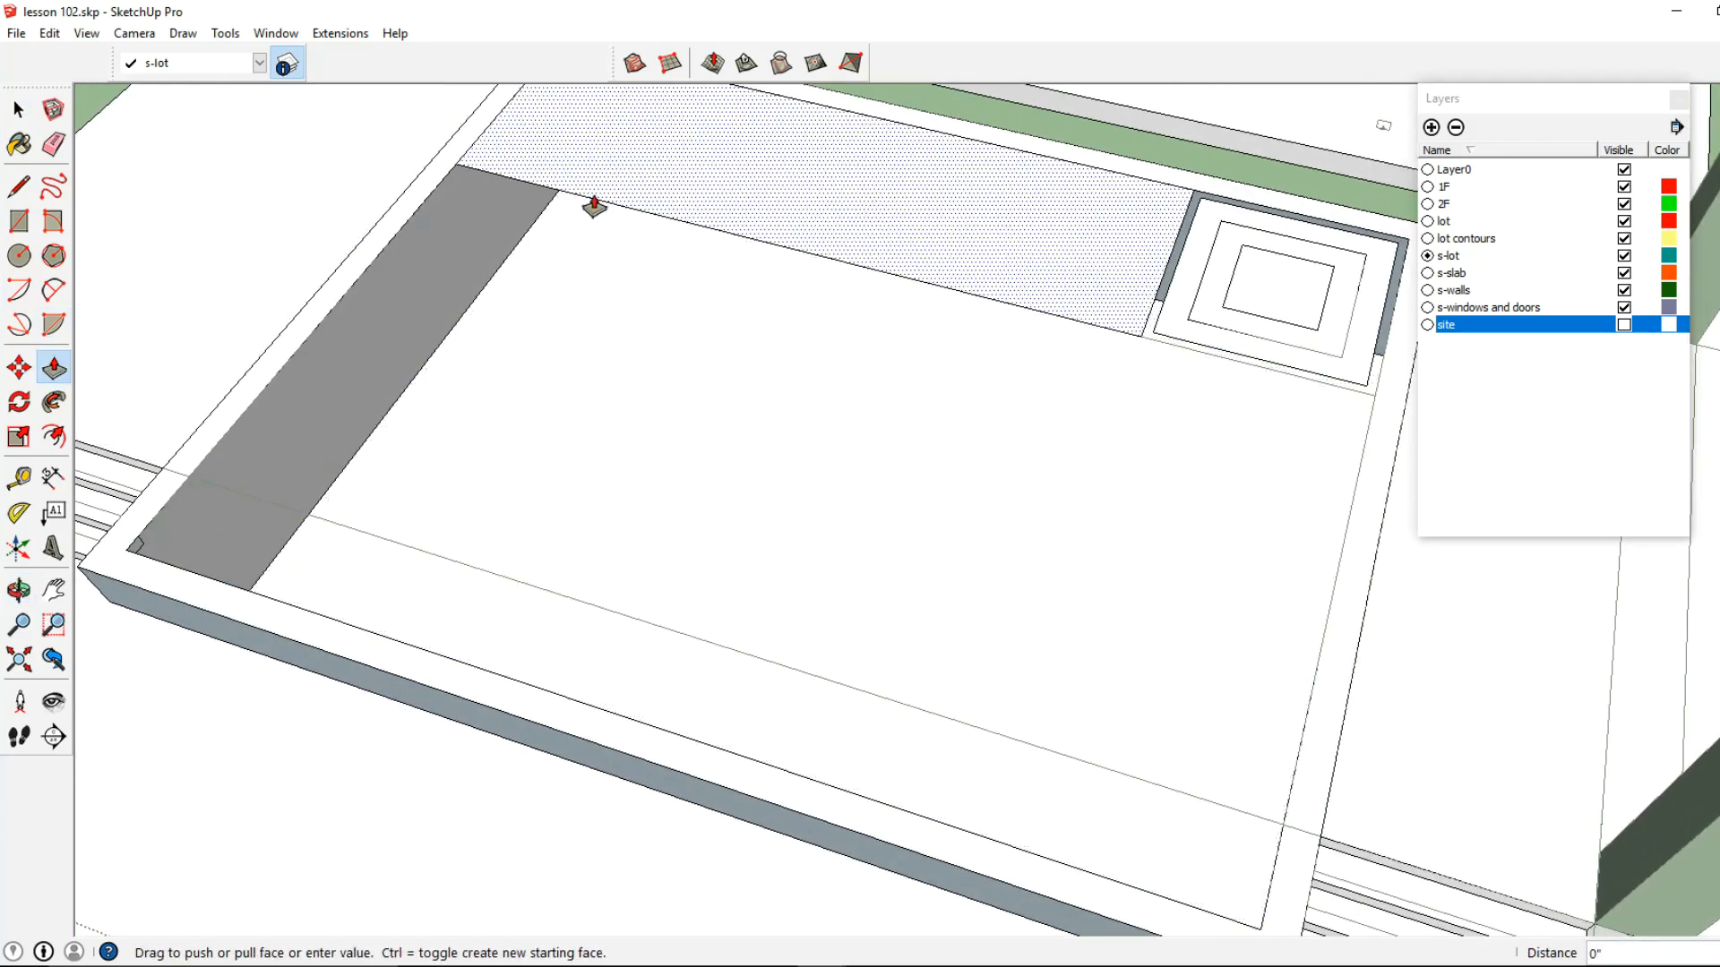
{"action": "left_click", "coordinate": [474, 309]}
{"action": "middle_click_drag", "start_coordinate": [476, 307], "coordinate": [660, 280]}
{"action": "left_click", "coordinate": [660, 283]}
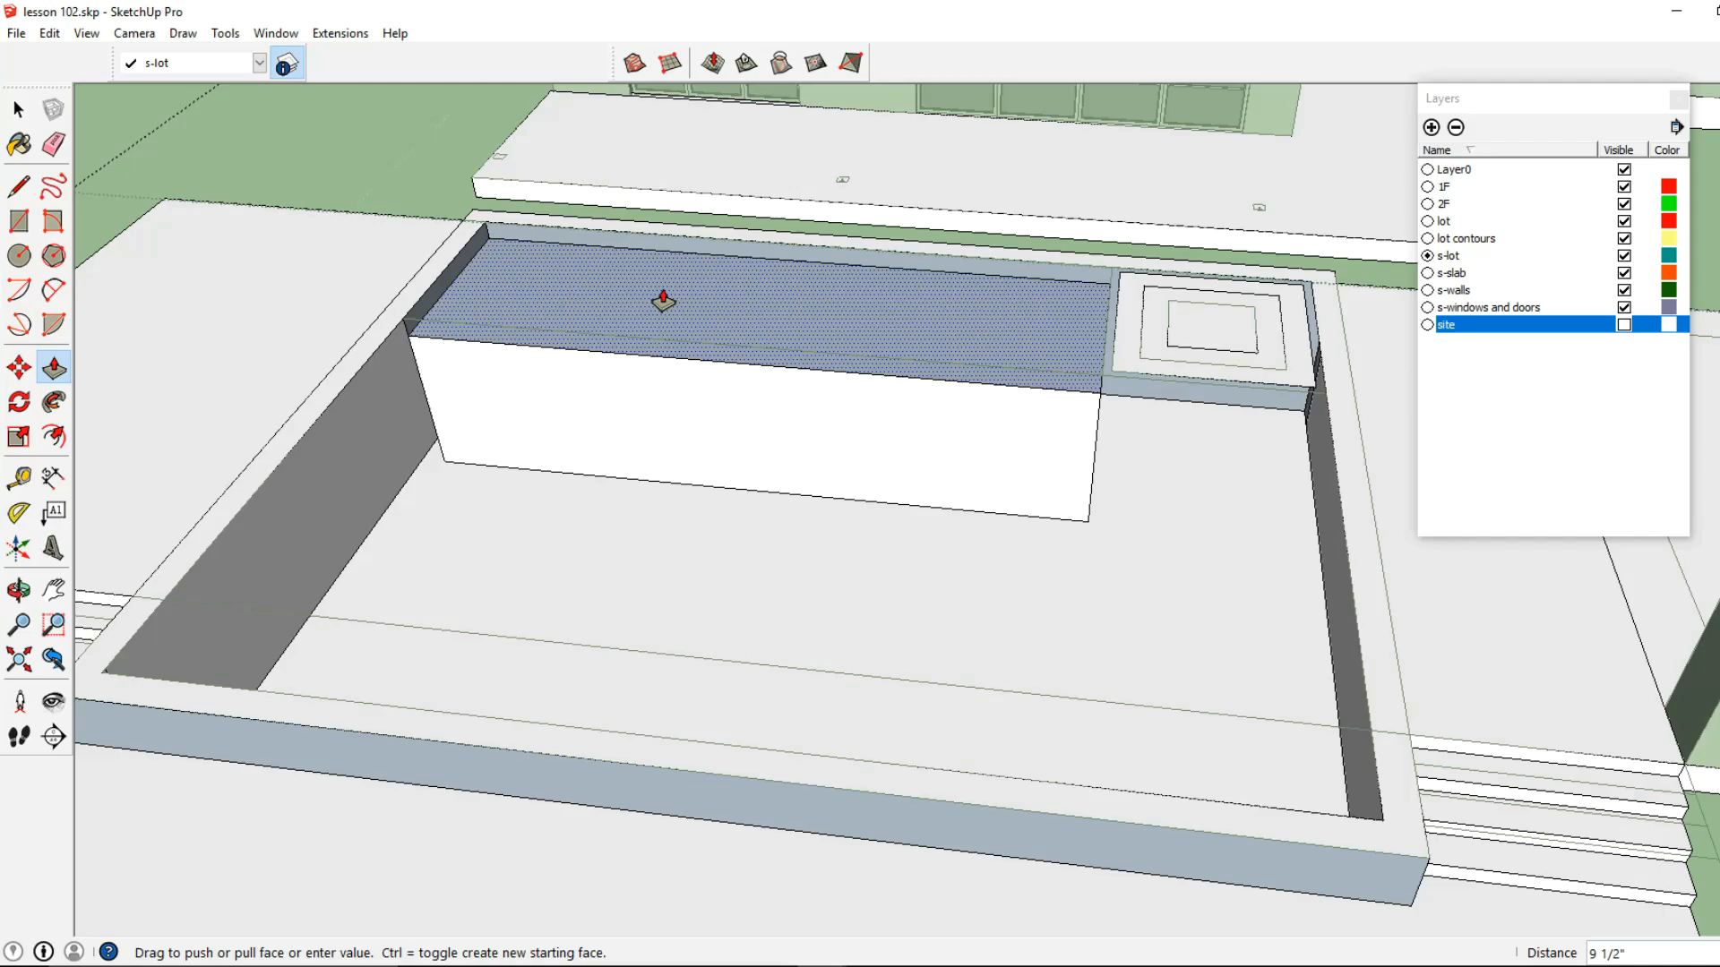
{"action": "key", "text": "Return"}
Draw a rectangle around the outer square of the corner spa to fill the missing face of its thin border
{"action": "middle_click_drag", "start_coordinate": [661, 292], "coordinate": [716, 438]}
{"action": "scroll", "coordinate": [910, 403], "scroll_direction": "up", "scroll_amount": 5}
{"action": "middle_click_drag", "start_coordinate": [716, 439], "coordinate": [793, 462]}
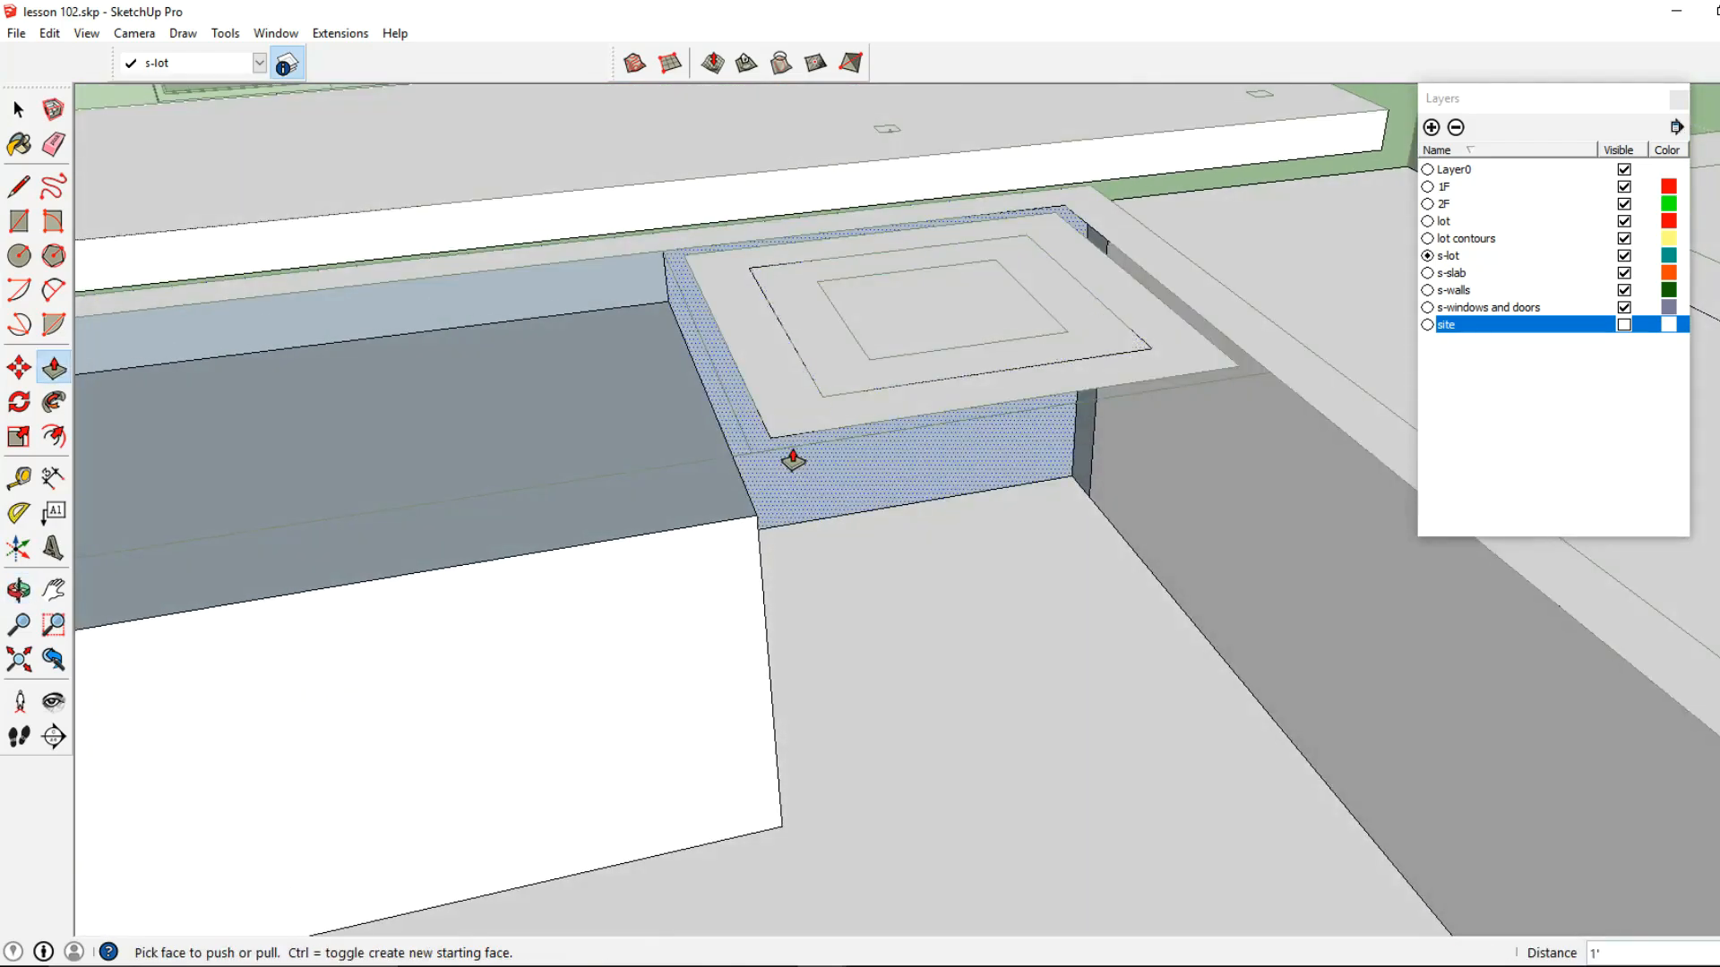
{"action": "scroll", "coordinate": [761, 444], "scroll_direction": "down", "scroll_amount": 1}
{"action": "key", "text": "r"}
{"action": "middle_click_drag", "start_coordinate": [757, 453], "coordinate": [762, 491]}
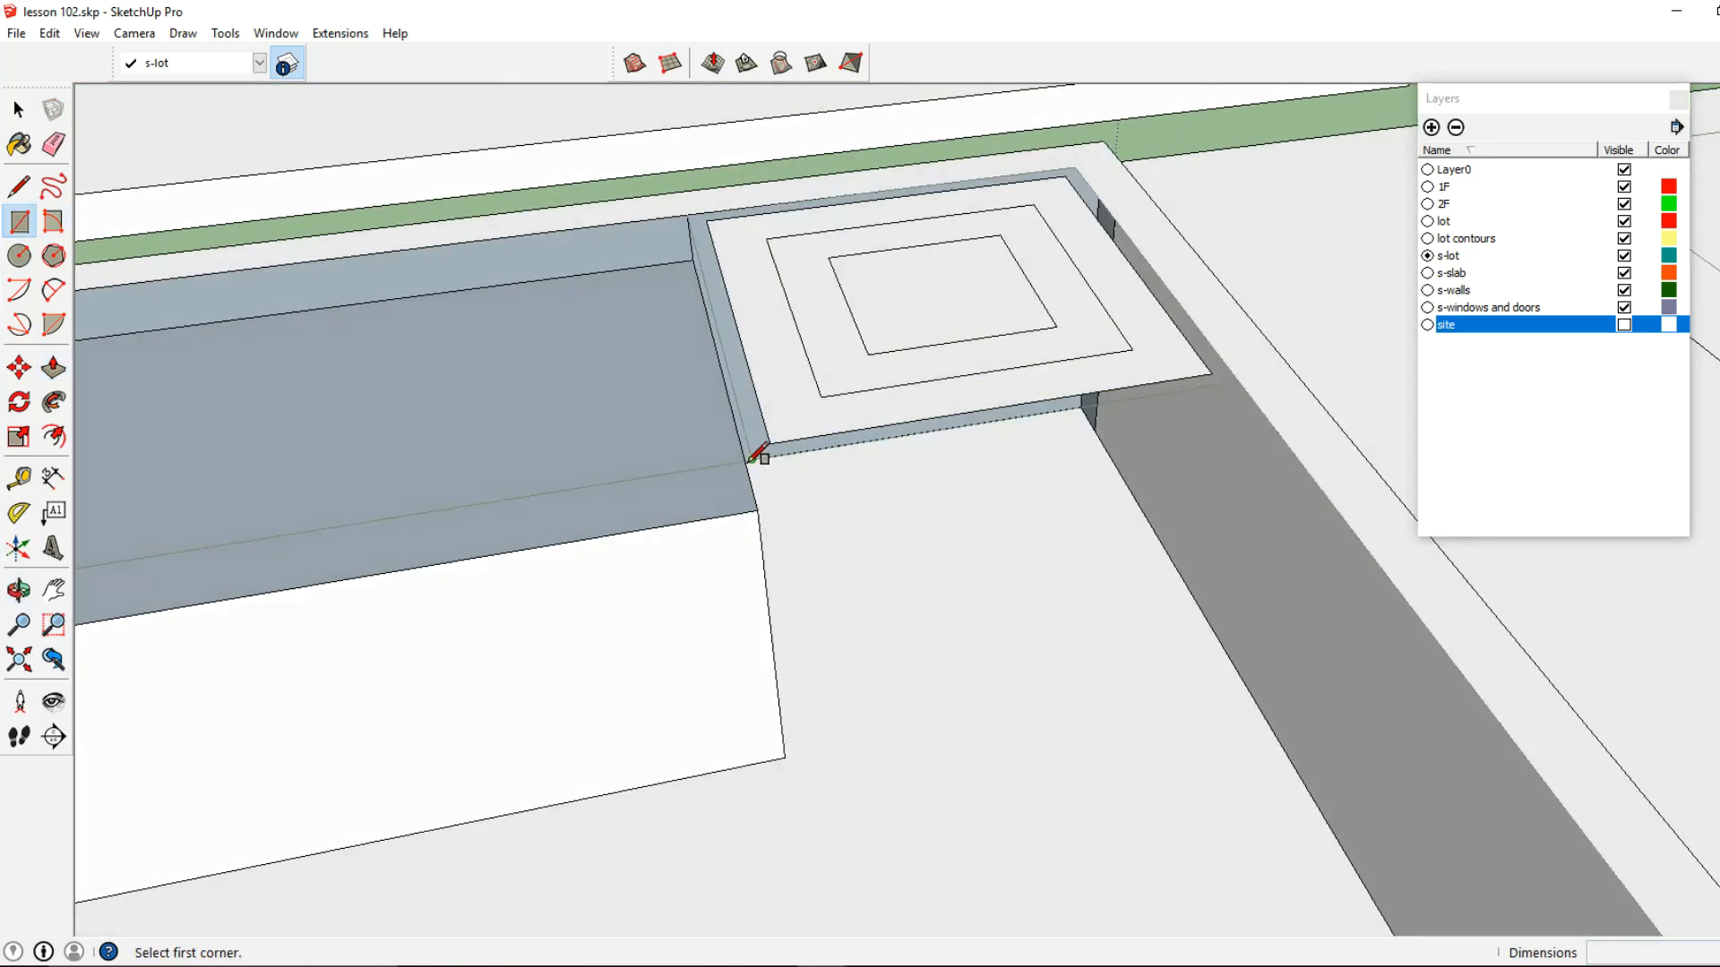
{"action": "left_click", "coordinate": [748, 462]}
{"action": "middle_click_drag", "start_coordinate": [966, 349], "coordinate": [899, 450], "text": "shift"}
{"action": "left_click", "coordinate": [1020, 258]}
{"action": "scroll", "coordinate": [1039, 425], "scroll_direction": "down", "scroll_amount": 2}
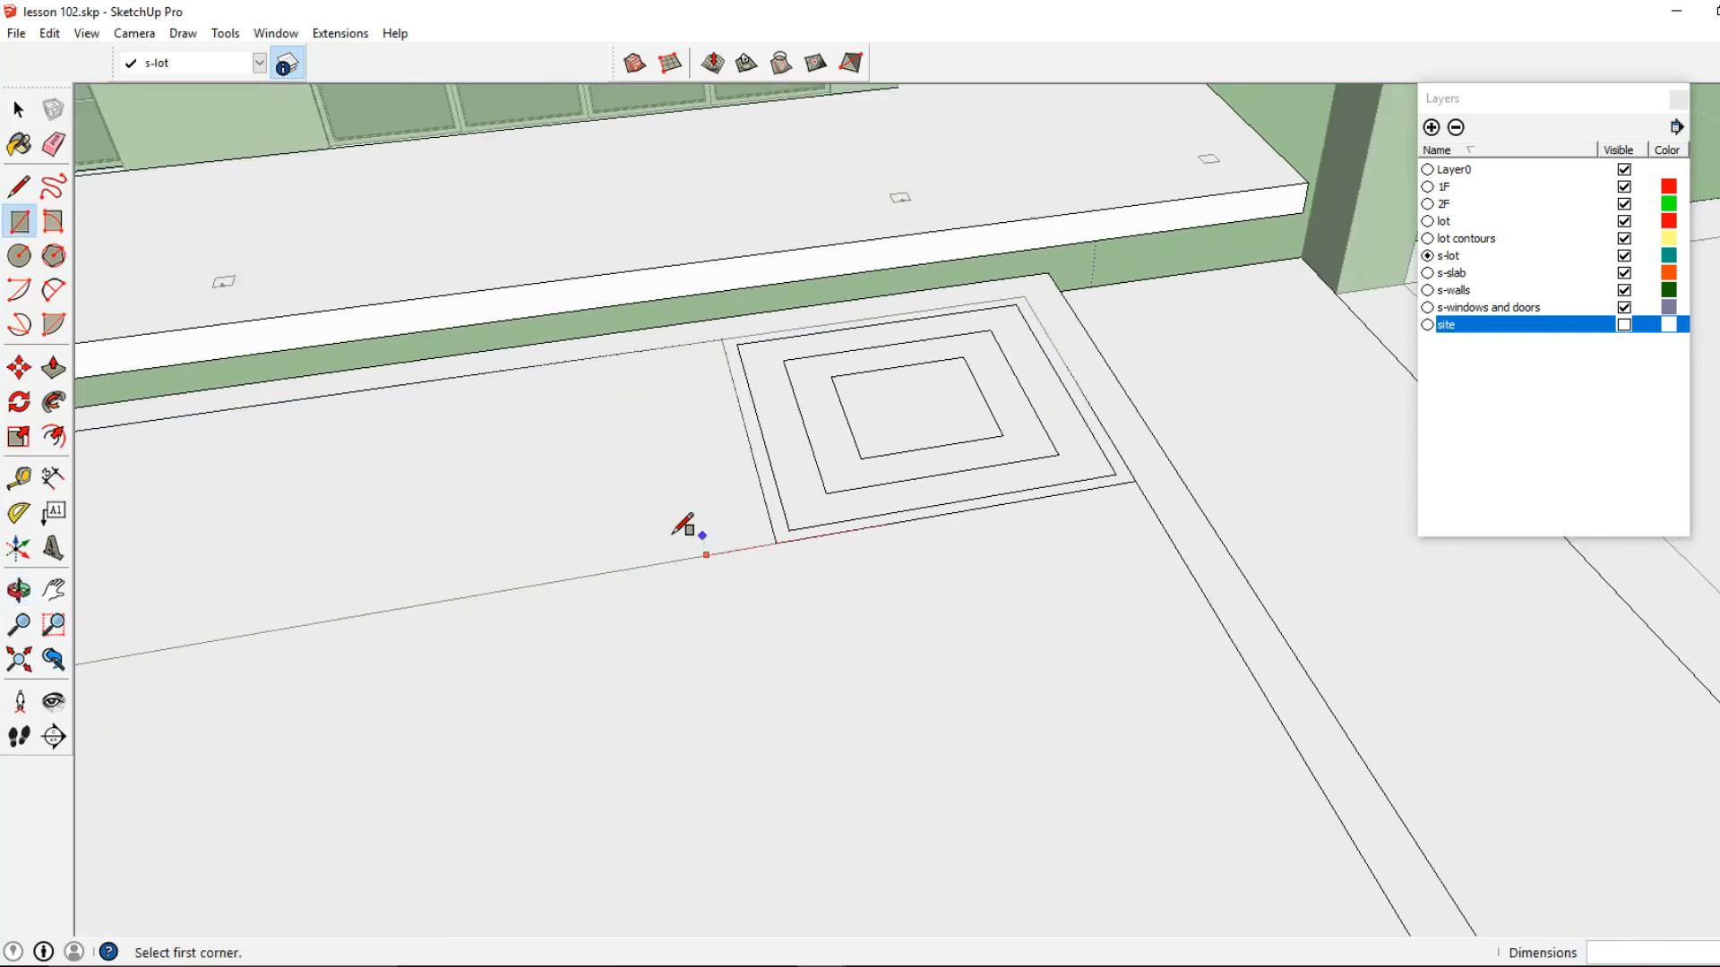
Delete the extra face that covers the pool and the long ledge
{"action": "middle_click_drag", "start_coordinate": [754, 526], "coordinate": [772, 436], "text": "shift"}
{"action": "key", "text": "space"}
{"action": "left_click", "coordinate": [737, 391]}
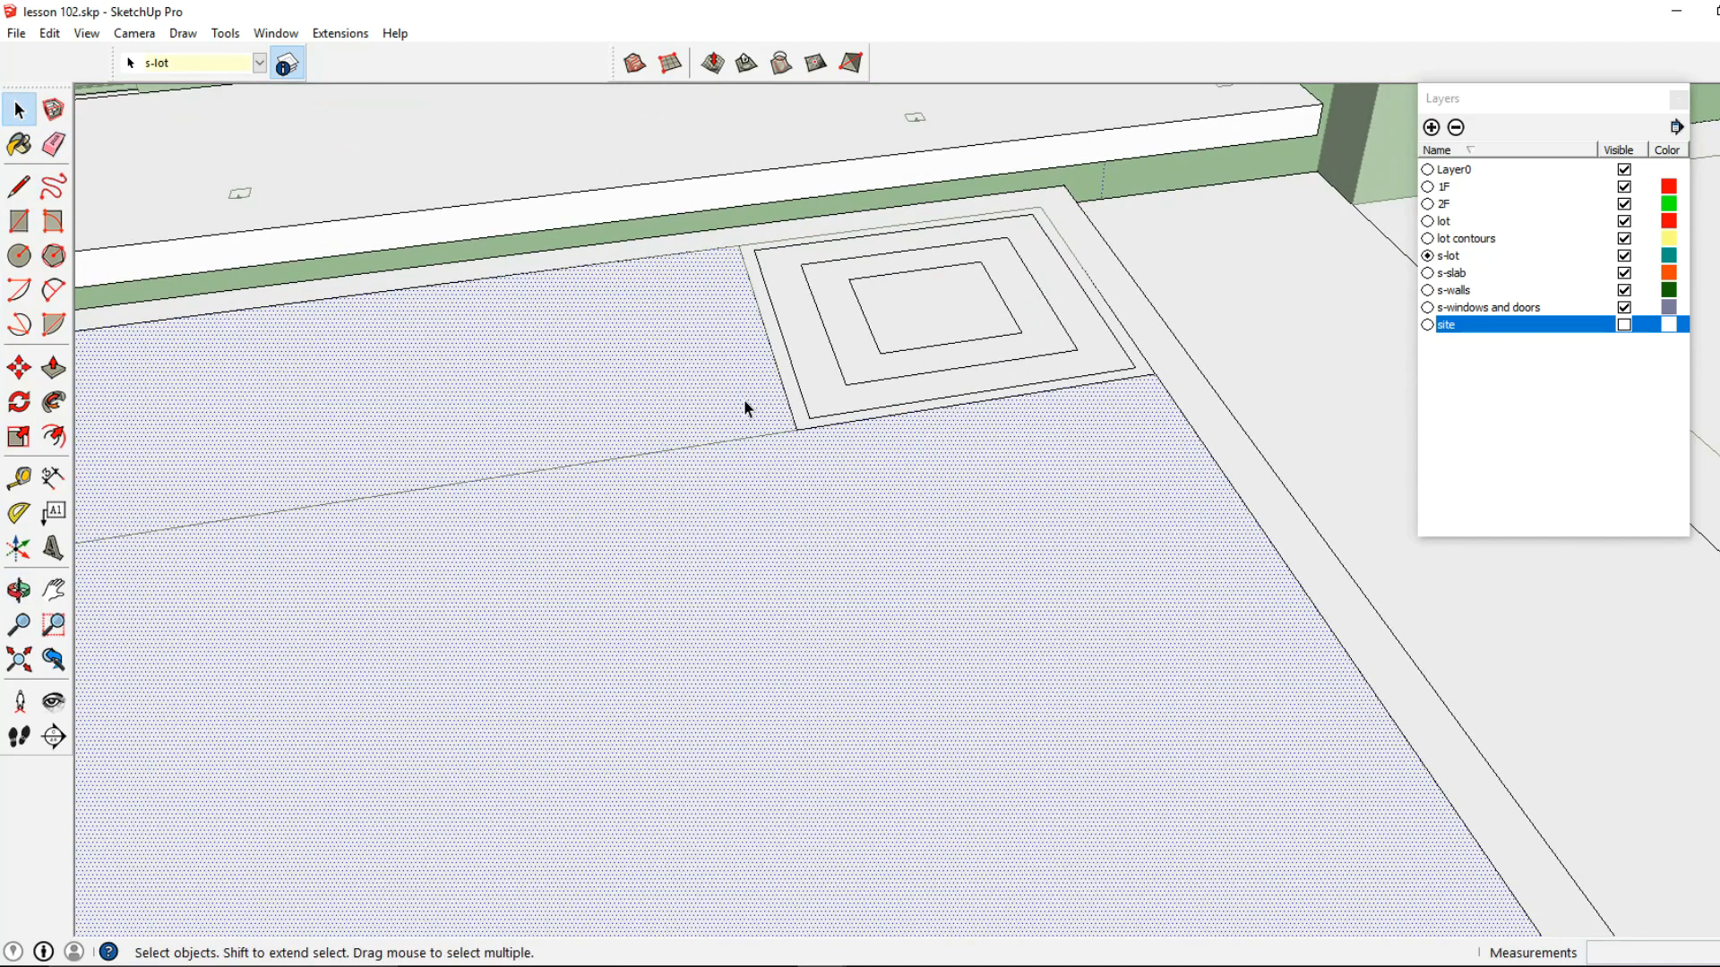
{"action": "key", "text": "Delete"}
Raise the pool floor by 2' with Push/Pull
{"action": "left_click", "coordinate": [772, 492]}
{"action": "left_click", "coordinate": [54, 368]}
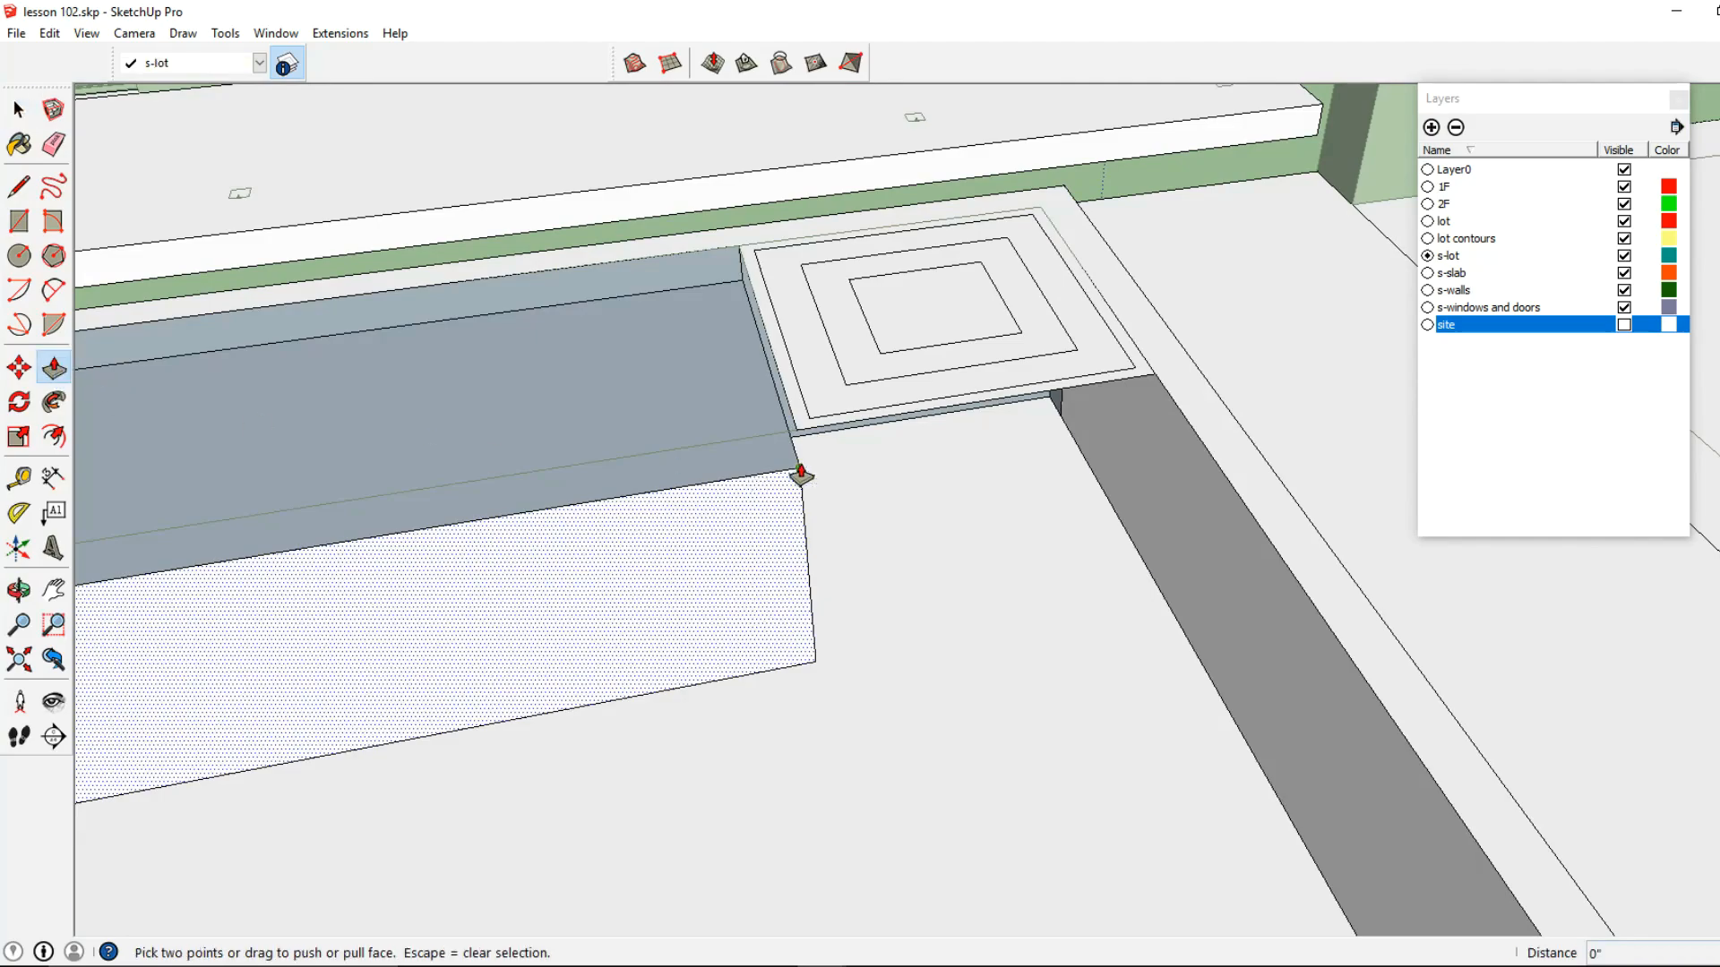
{"action": "key", "text": "Escape"}
{"action": "scroll", "coordinate": [796, 437], "scroll_direction": "up", "scroll_amount": 1}
{"action": "scroll", "coordinate": [879, 602], "scroll_direction": "down", "scroll_amount": 2}
{"action": "middle_click_drag", "start_coordinate": [805, 767], "coordinate": [852, 663]}
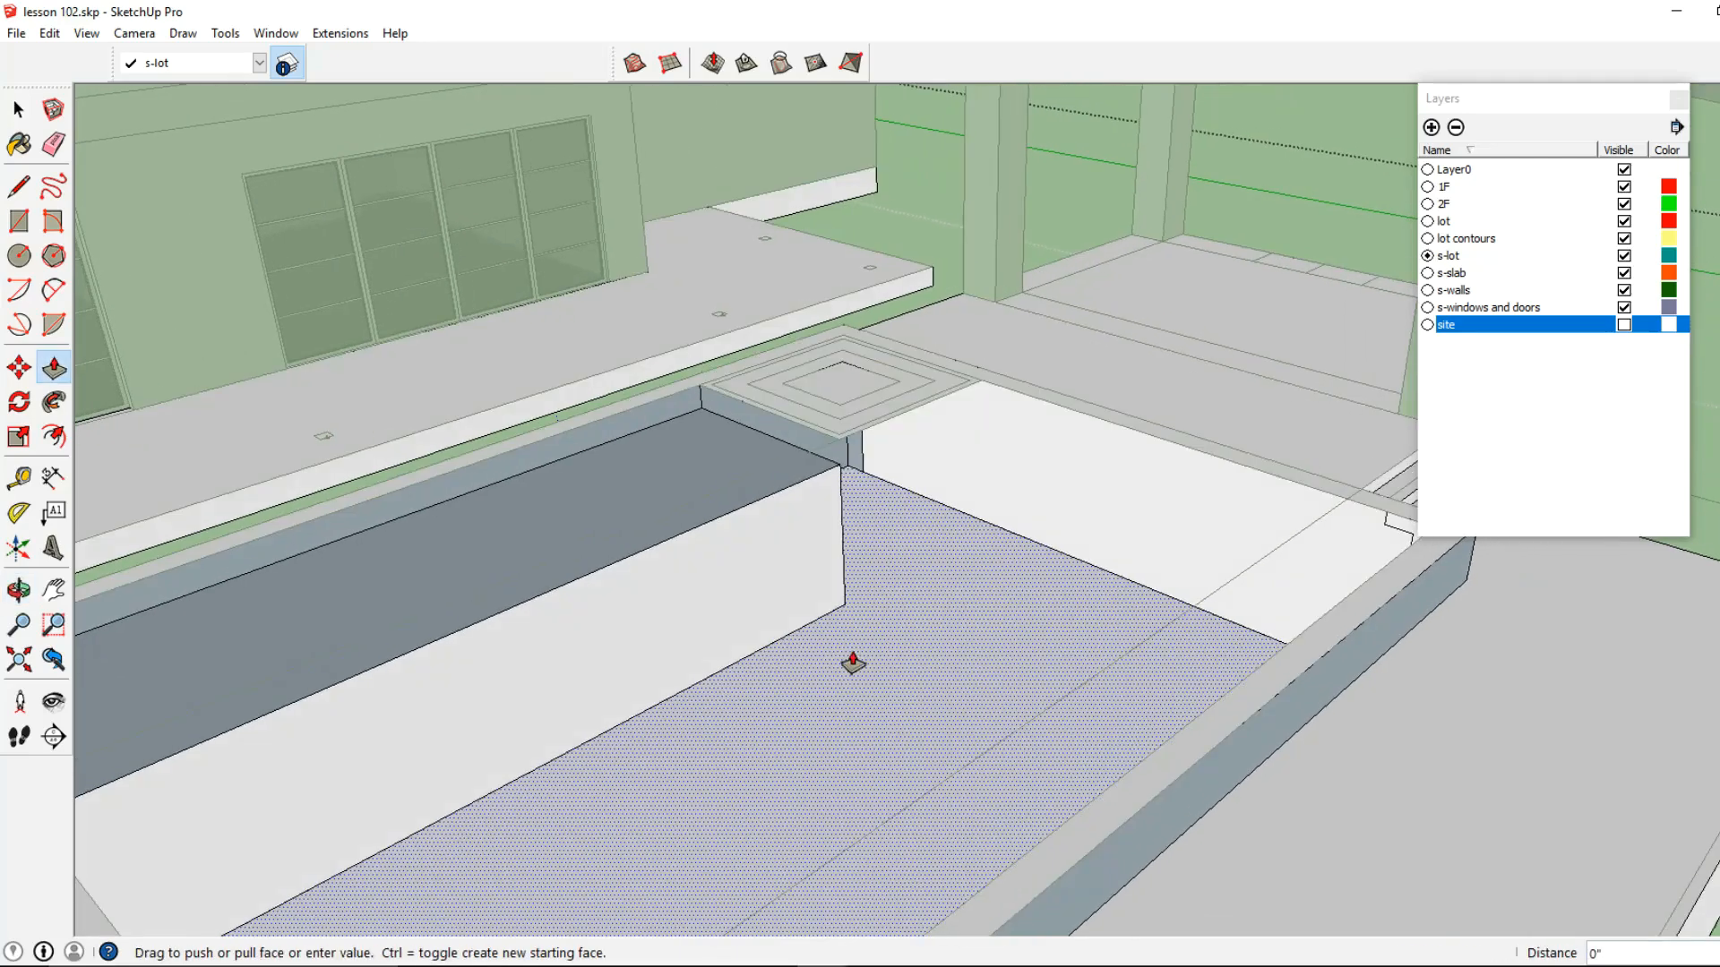
{"action": "left_click", "coordinate": [853, 662]}
{"action": "double_click", "coordinate": [859, 655]}
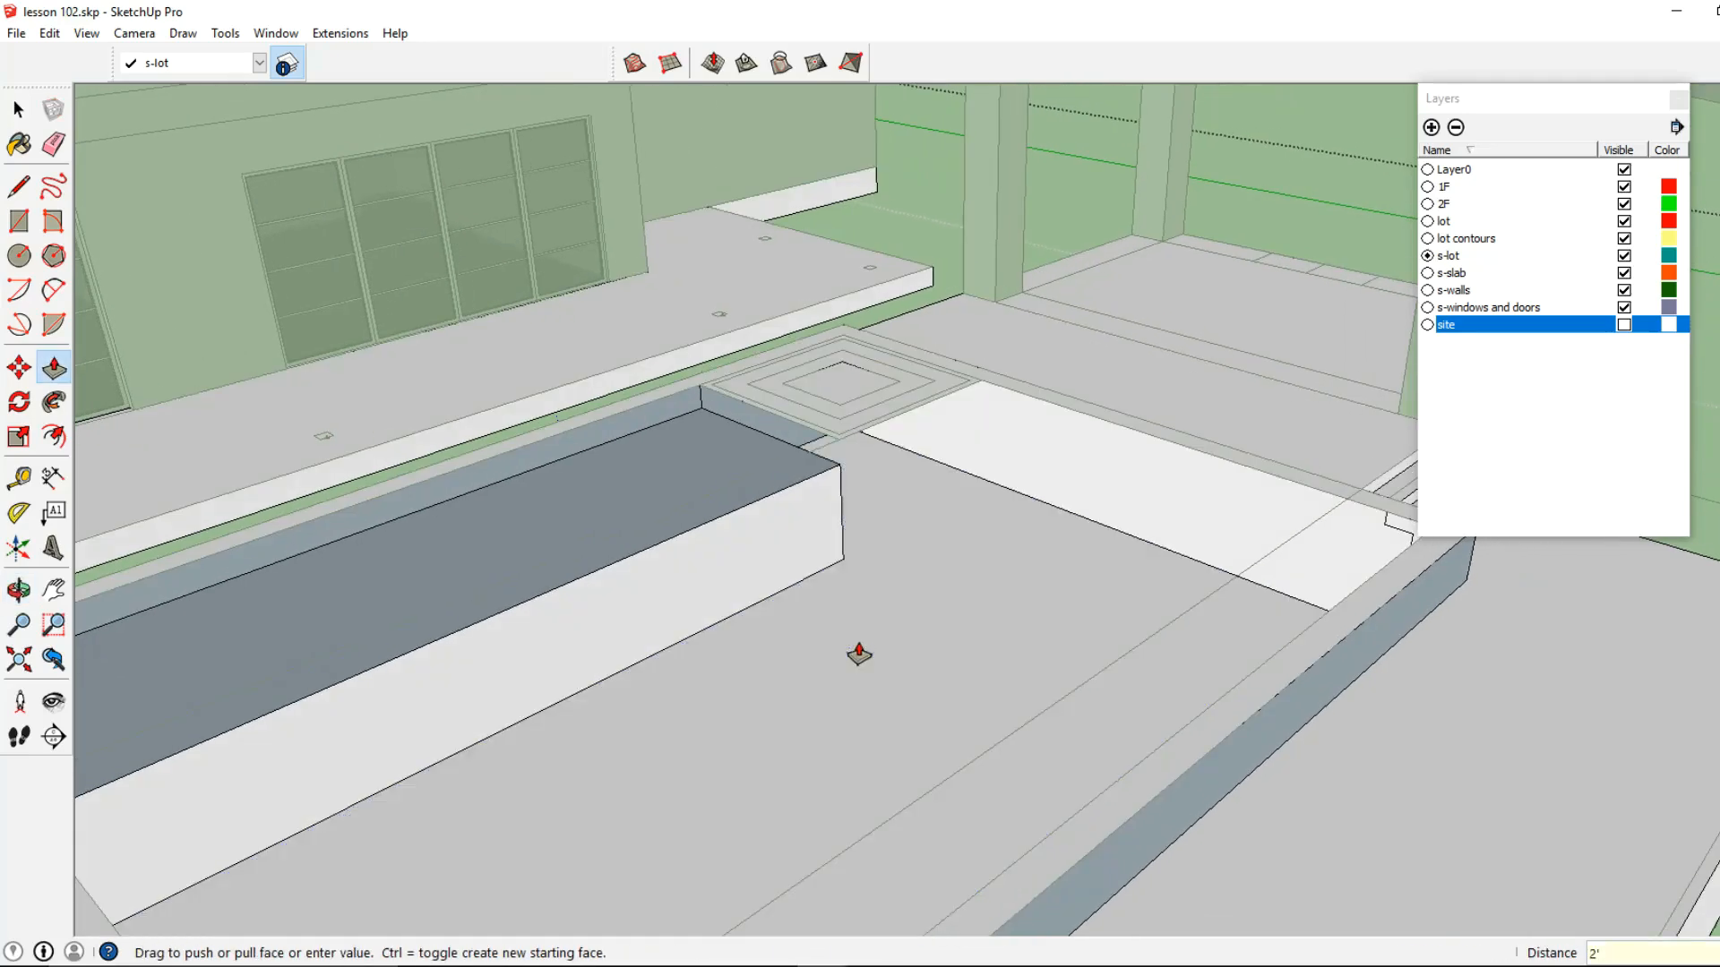
Push the spa's thin outer border 5' down to the pool floor, and set its top level with the long ledge
{"action": "scroll", "coordinate": [877, 377], "scroll_direction": "up", "scroll_amount": 4}
{"action": "left_click", "coordinate": [808, 502]}
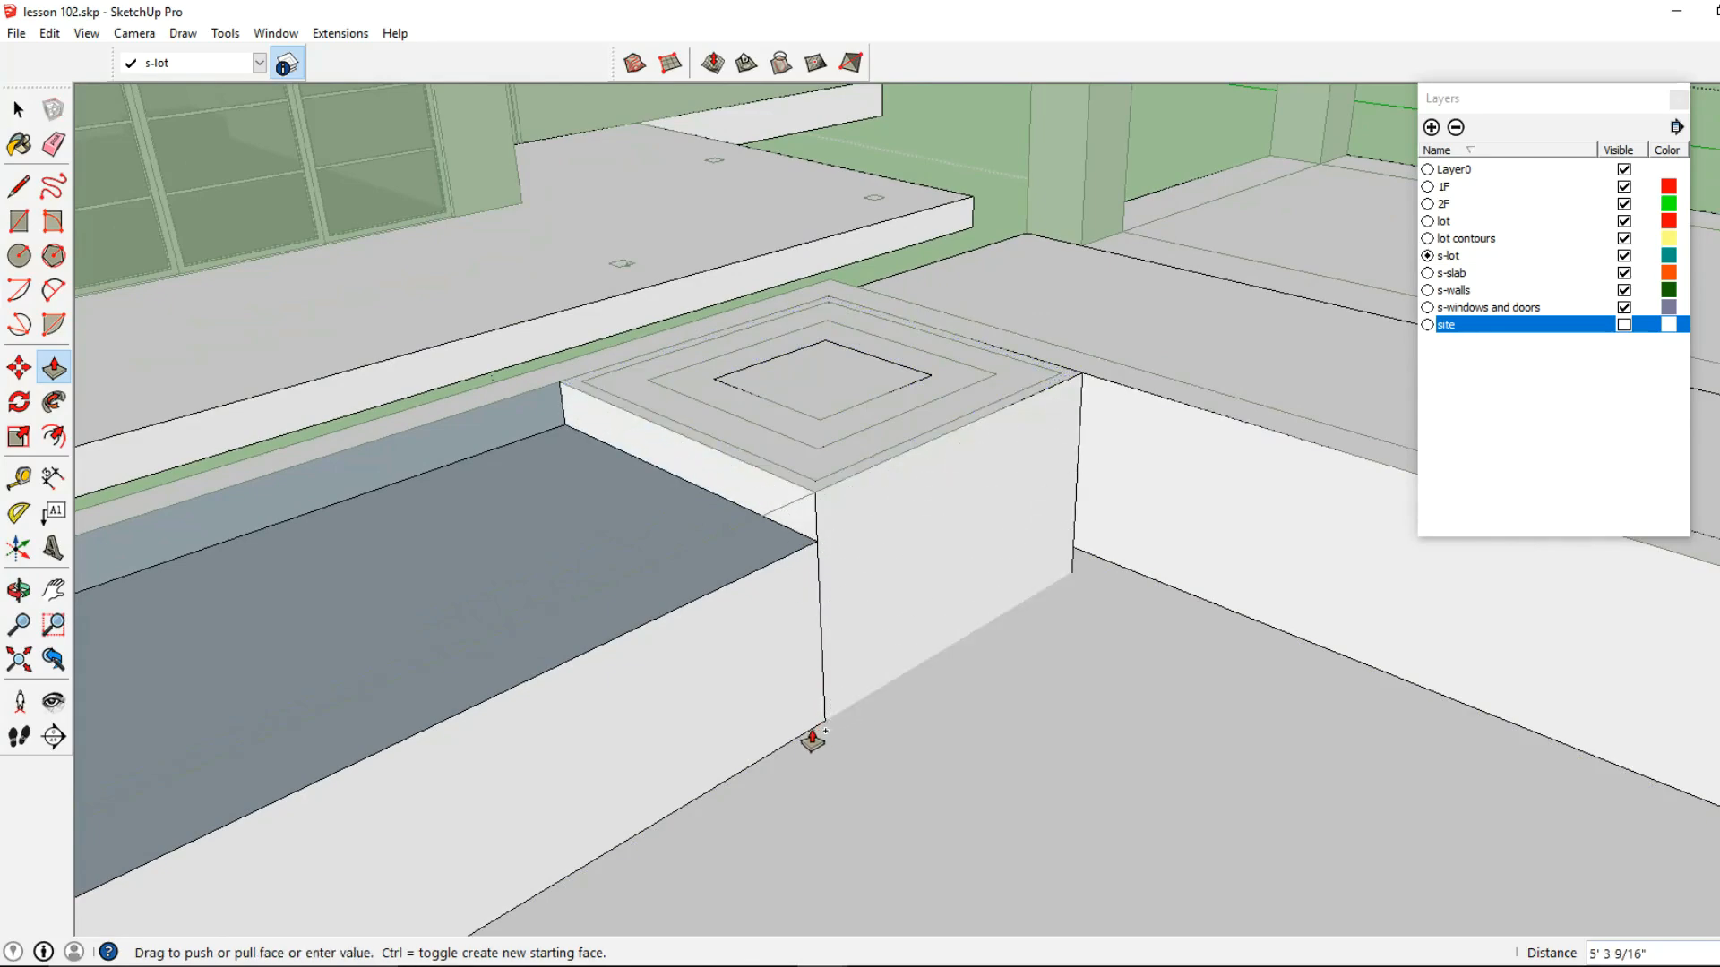
{"action": "scroll", "coordinate": [825, 503], "scroll_direction": "up", "scroll_amount": 2}
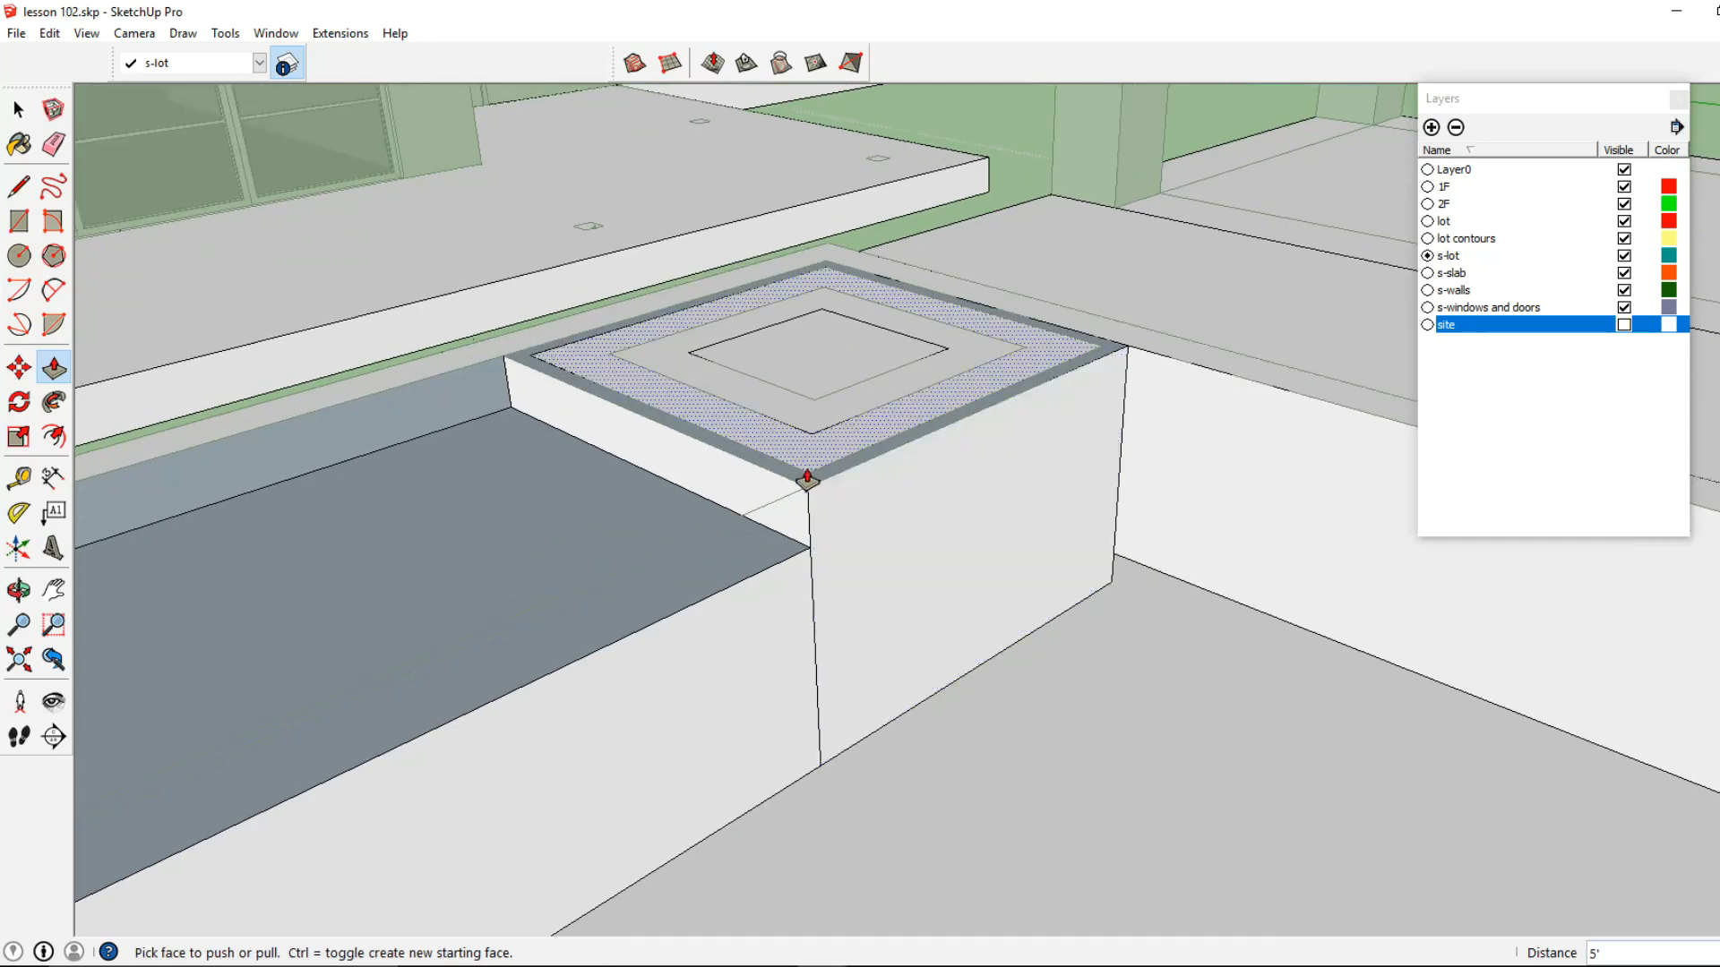
{"action": "left_click", "coordinate": [752, 539]}
Push the spa's middle ring down to form a seat and its center square deeper to form the inner basin
{"action": "middle_click_drag", "start_coordinate": [847, 403], "coordinate": [821, 423]}
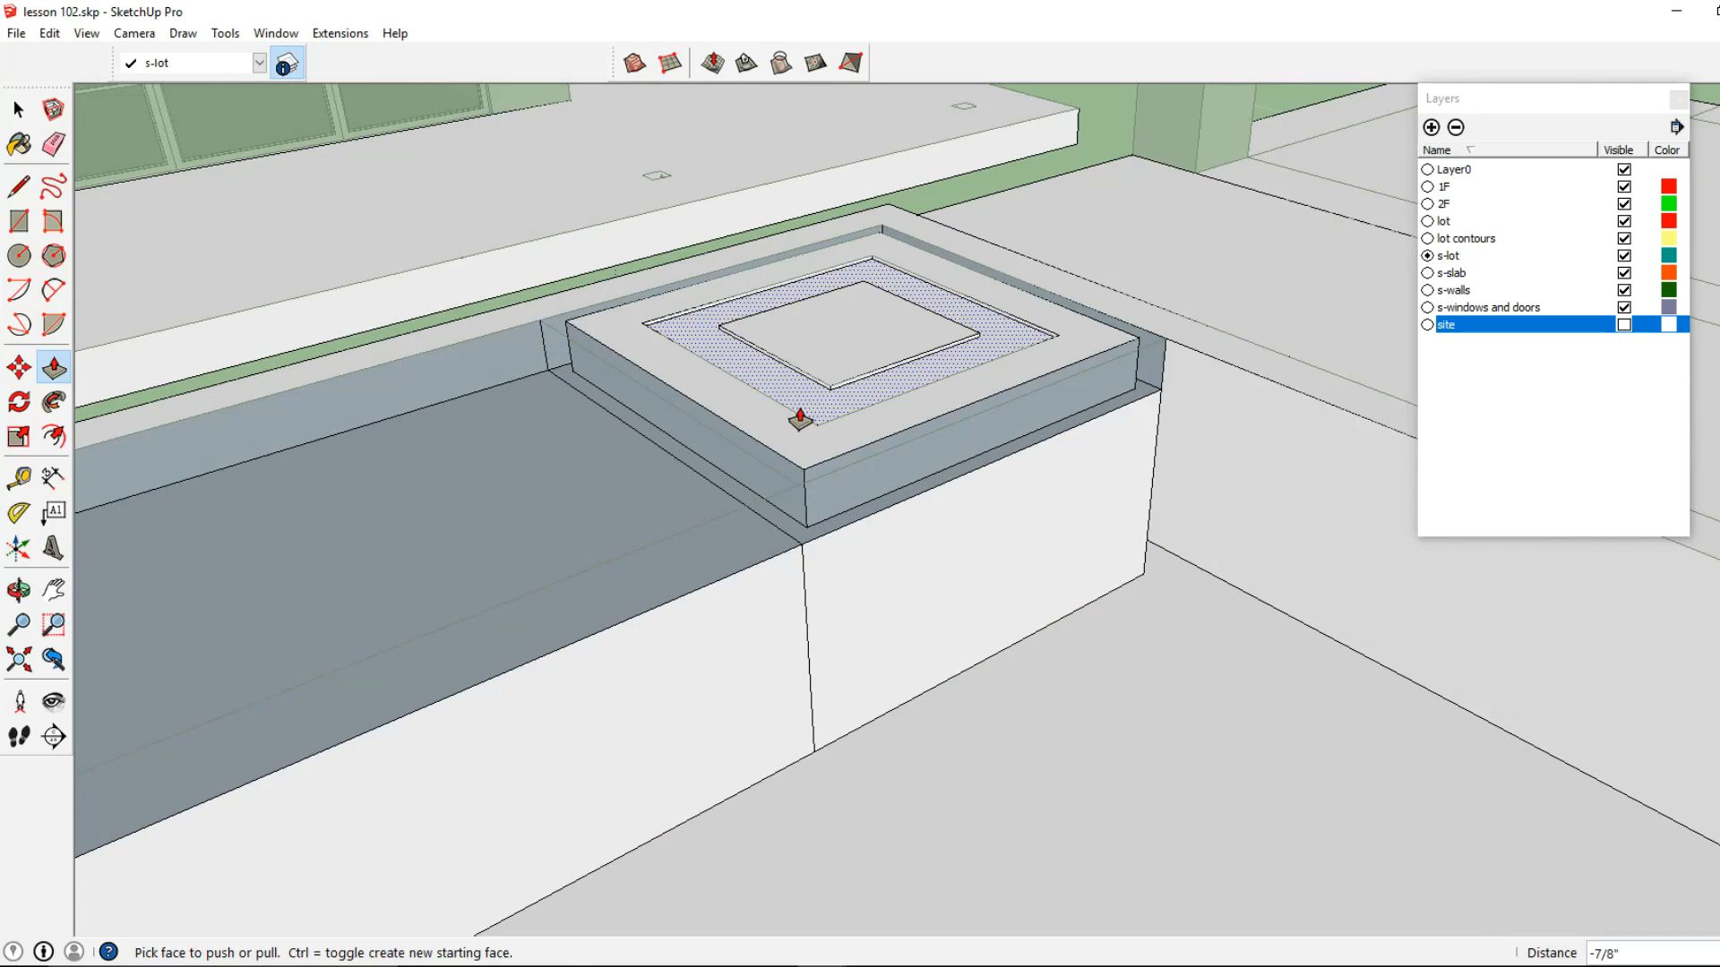
{"action": "left_click", "coordinate": [794, 408]}
{"action": "left_click", "coordinate": [846, 346]}
{"action": "middle_click_drag", "start_coordinate": [871, 338], "coordinate": [830, 419]}
{"action": "left_click", "coordinate": [847, 402]}
{"action": "left_click", "coordinate": [847, 402]}
{"action": "left_click", "coordinate": [847, 401]}
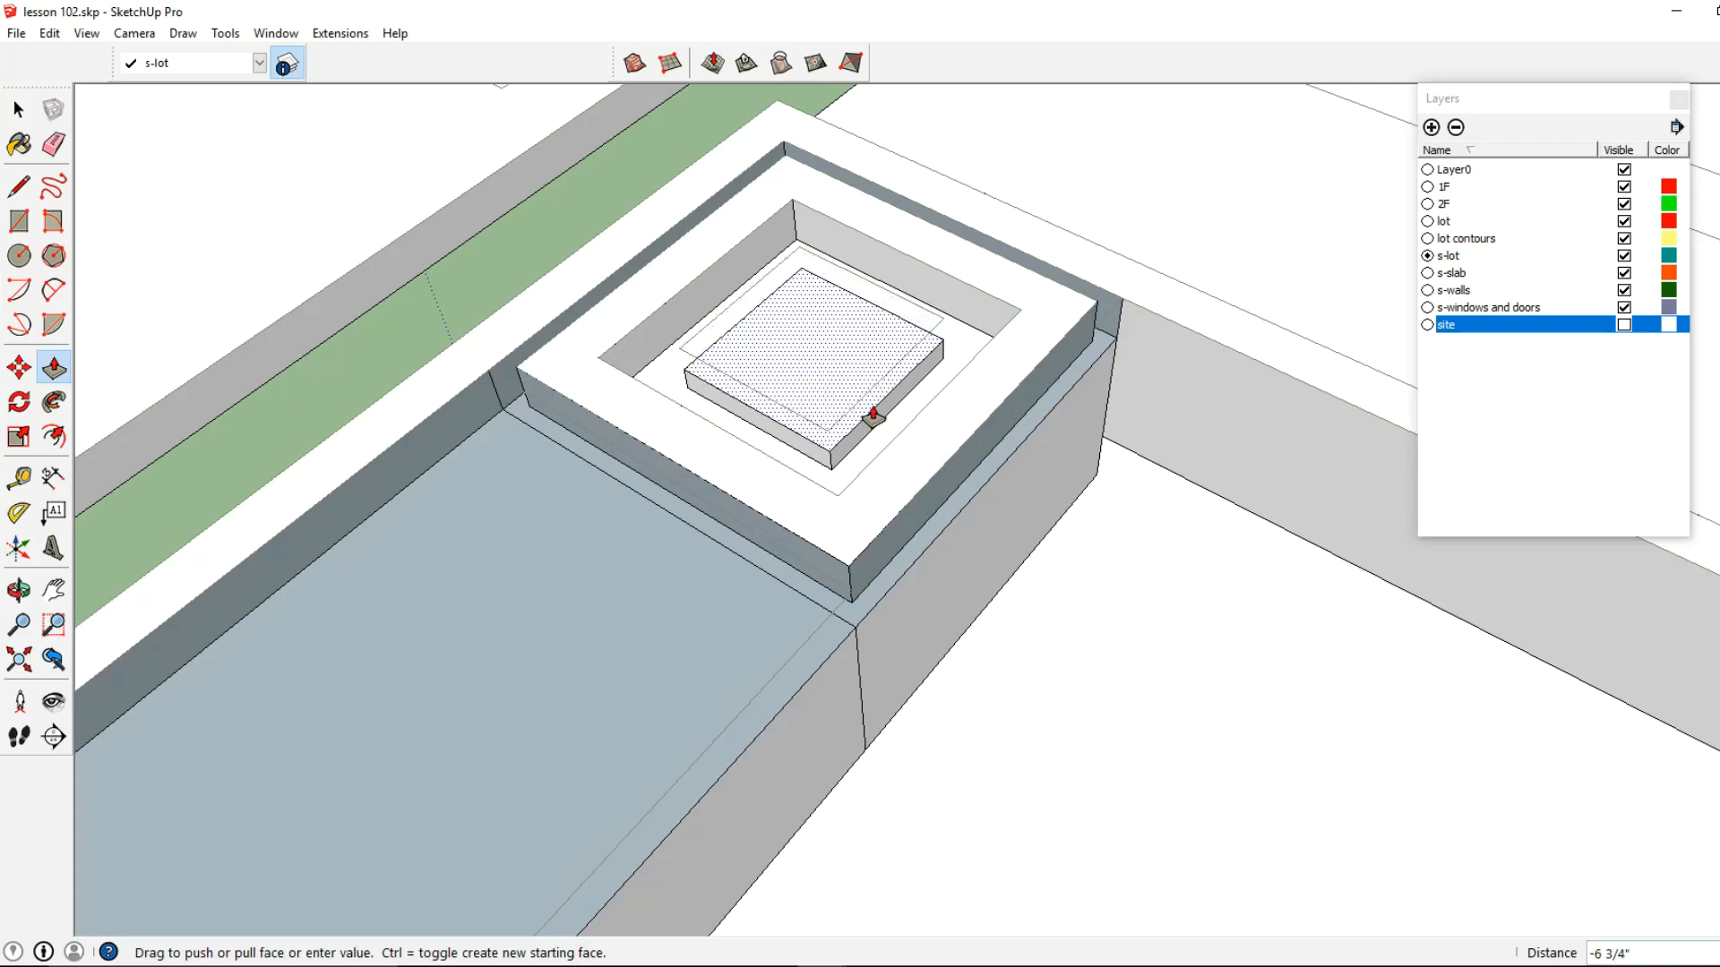
{"action": "left_click", "coordinate": [787, 353]}
{"action": "middle_click_drag", "start_coordinate": [788, 353], "coordinate": [273, 284]}
Raise the long ledge beside the spa by 4"
{"action": "key", "text": "space"}
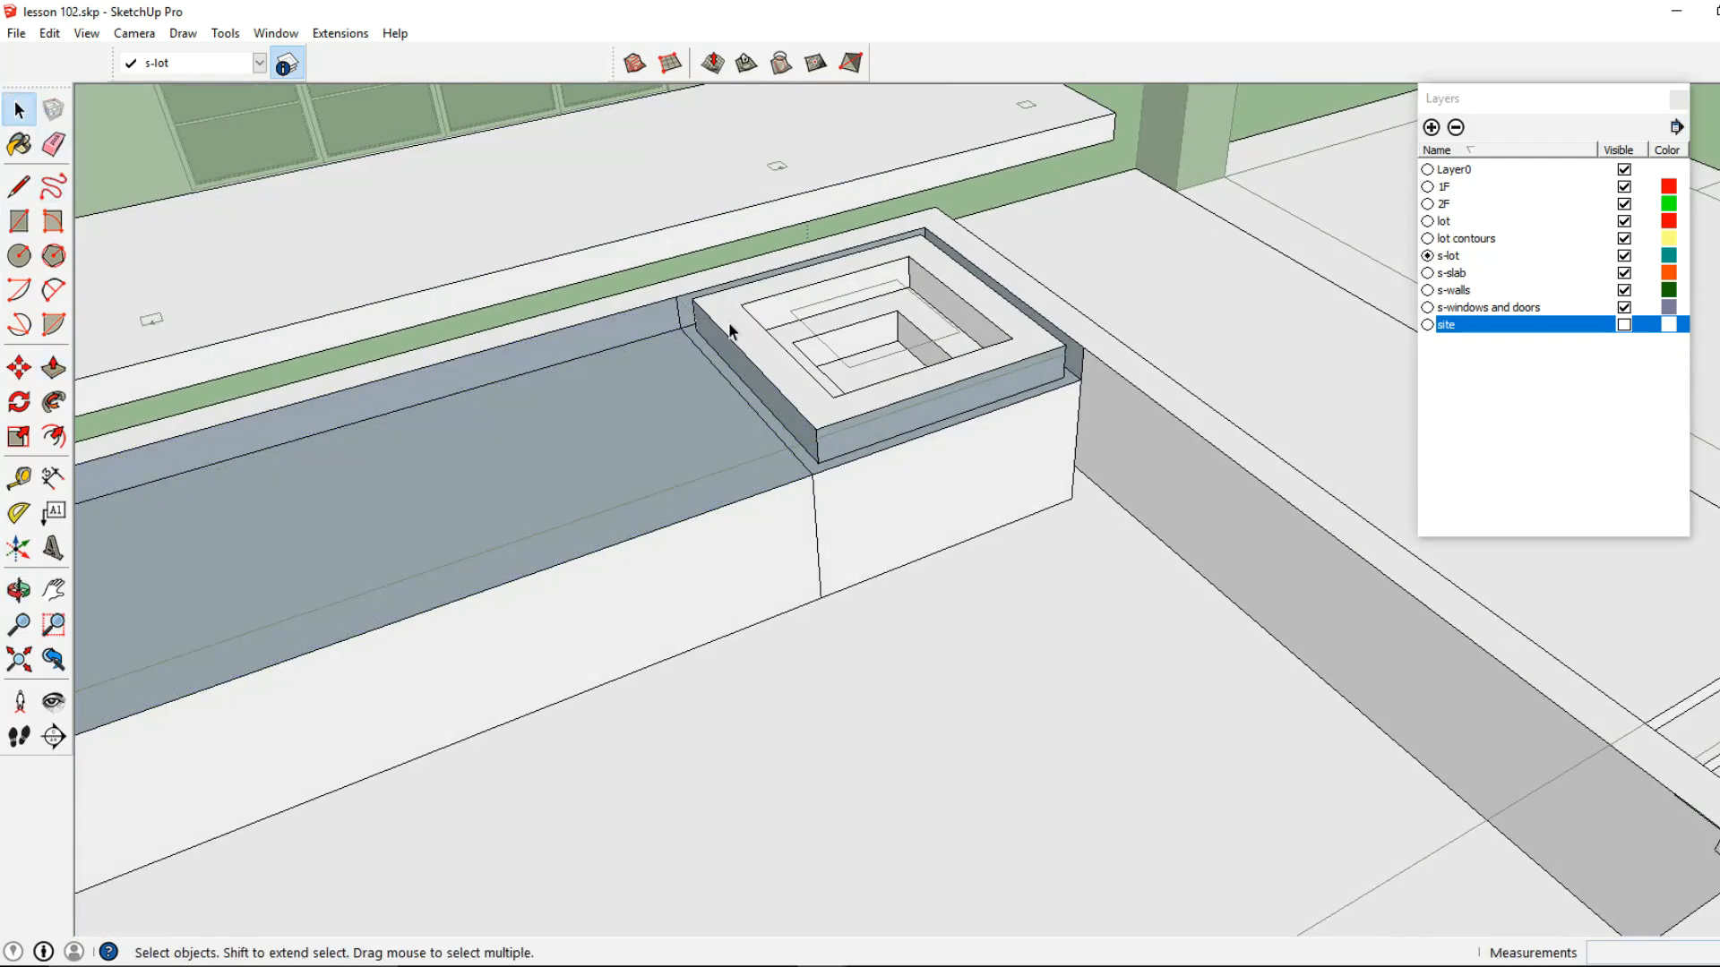
{"action": "scroll", "coordinate": [717, 386], "scroll_direction": "down", "scroll_amount": 3}
{"action": "left_click", "coordinate": [54, 367]}
{"action": "scroll", "coordinate": [598, 460], "scroll_direction": "up", "scroll_amount": 4}
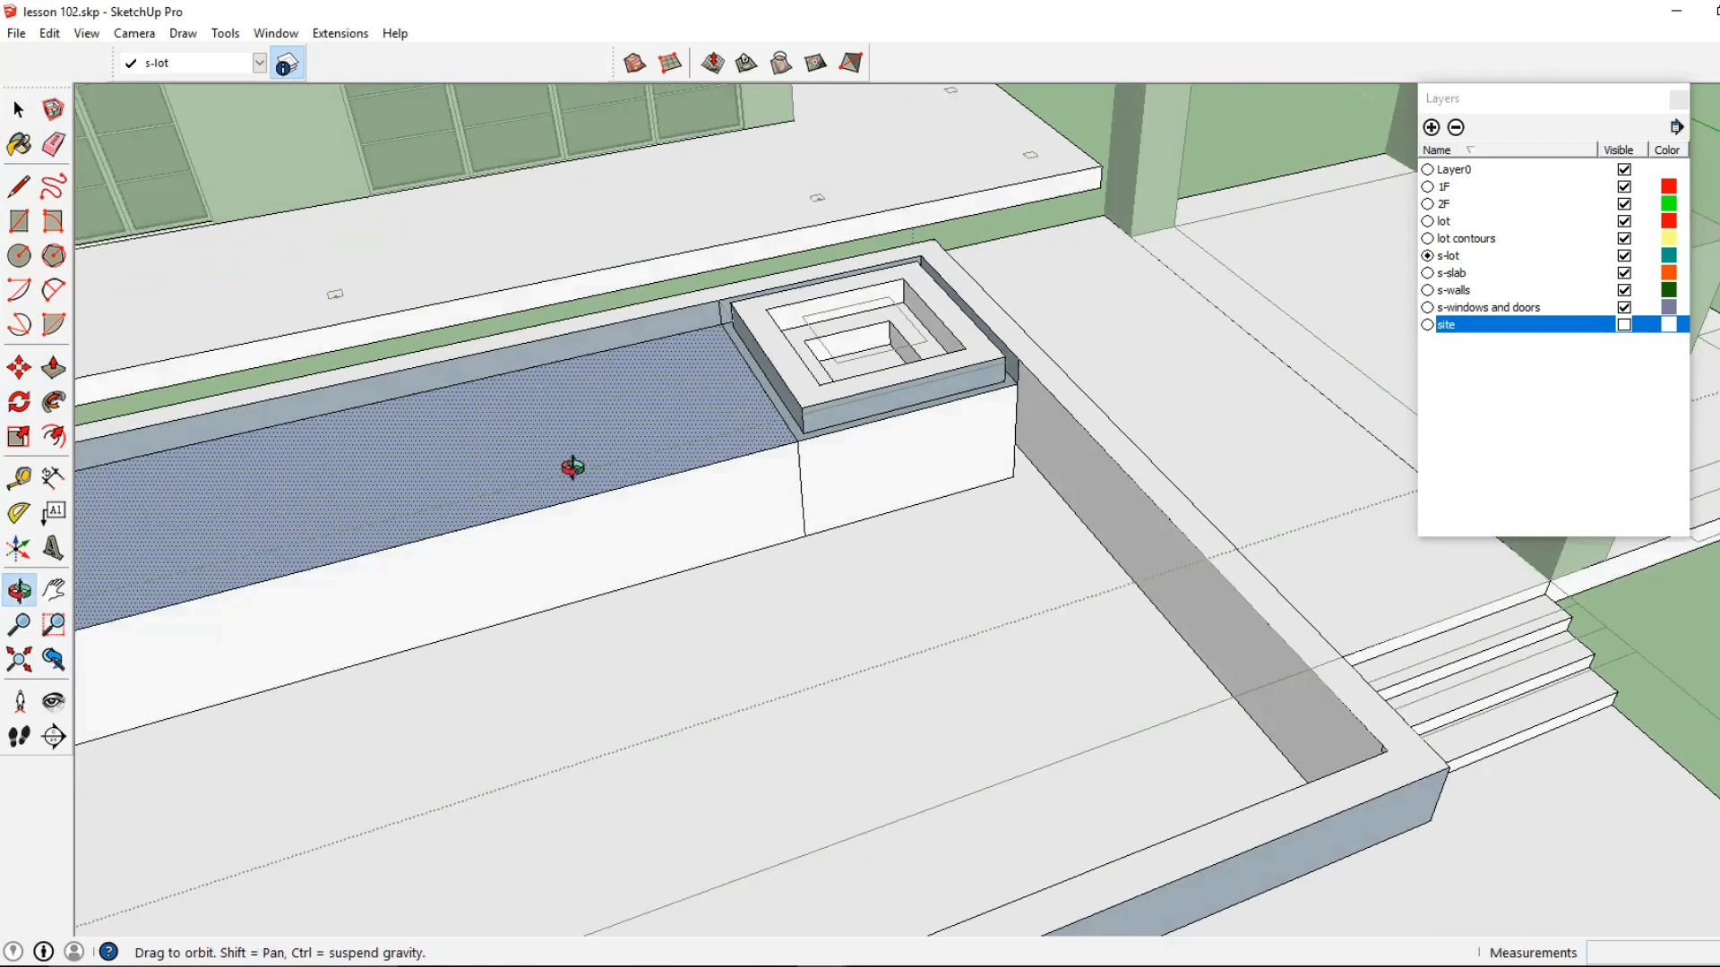
{"action": "mouse_move", "coordinate": [787, 414]}
{"action": "middle_mouse_down"}
{"action": "mouse_move", "coordinate": [798, 430]}
{"action": "mouse_move", "coordinate": [772, 430]}
{"action": "middle_mouse_up"}
{"action": "left_click", "coordinate": [772, 430]}
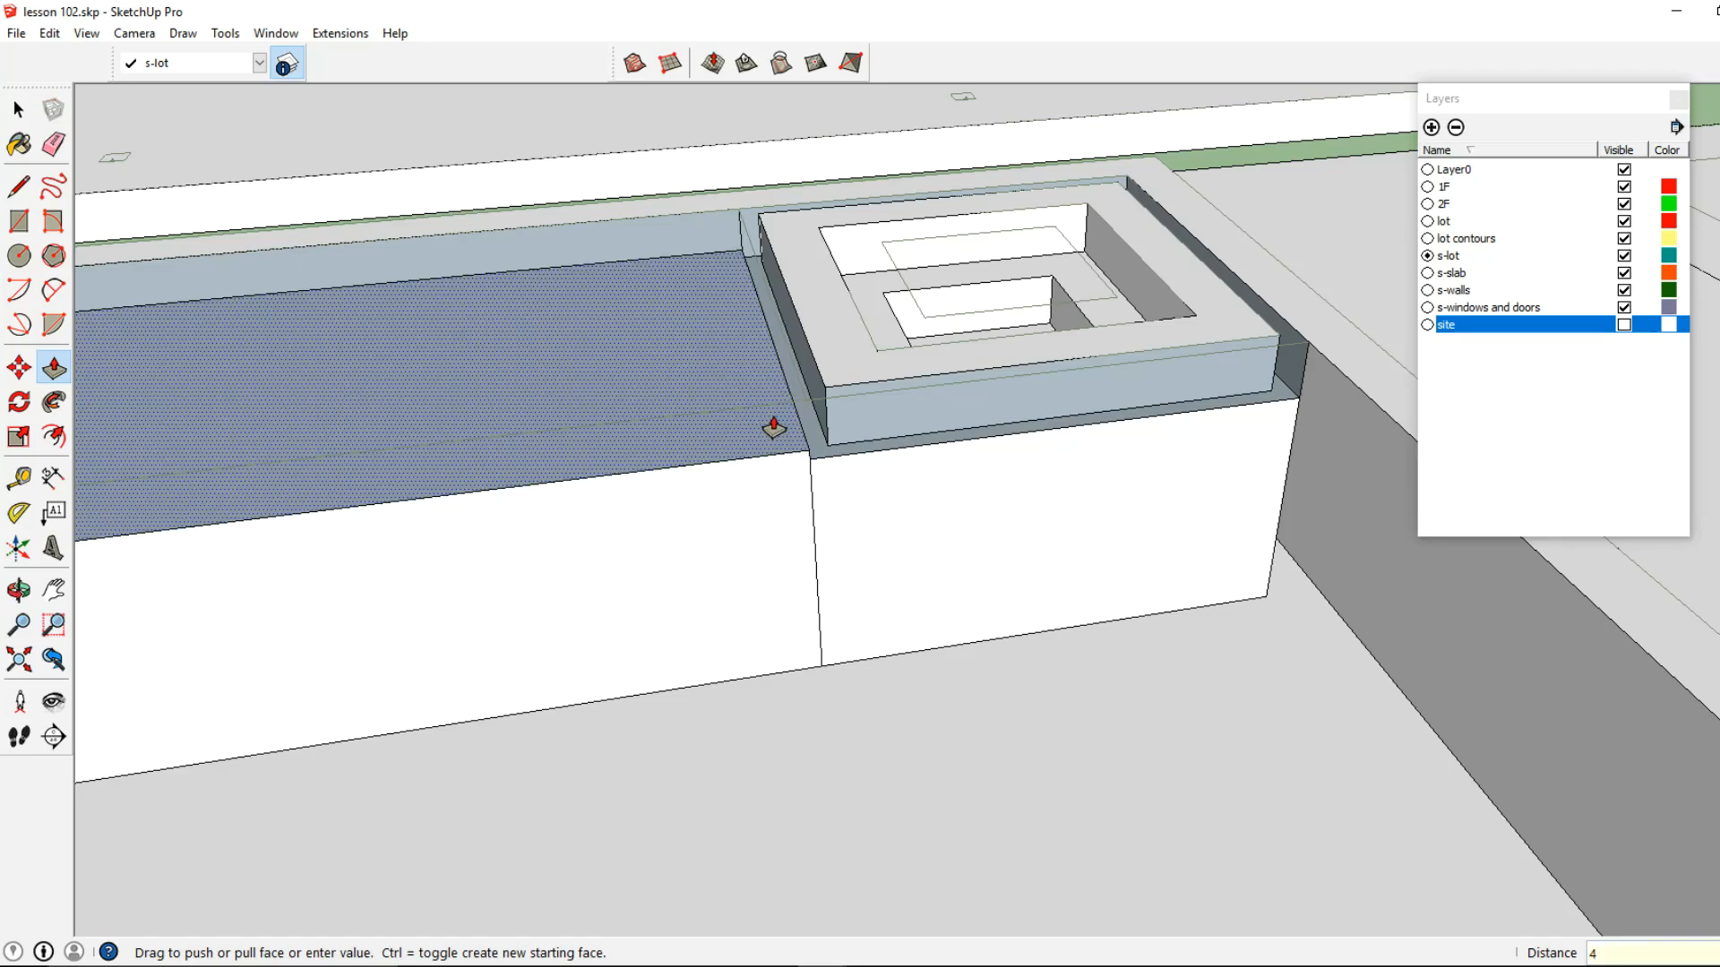
{"action": "type", "text": "4"}
{"action": "key", "text": "Return"}
Delete the leftover vertical edge on the pool wall where the long ledge meets the spa border
{"action": "left_click", "coordinate": [17, 109]}
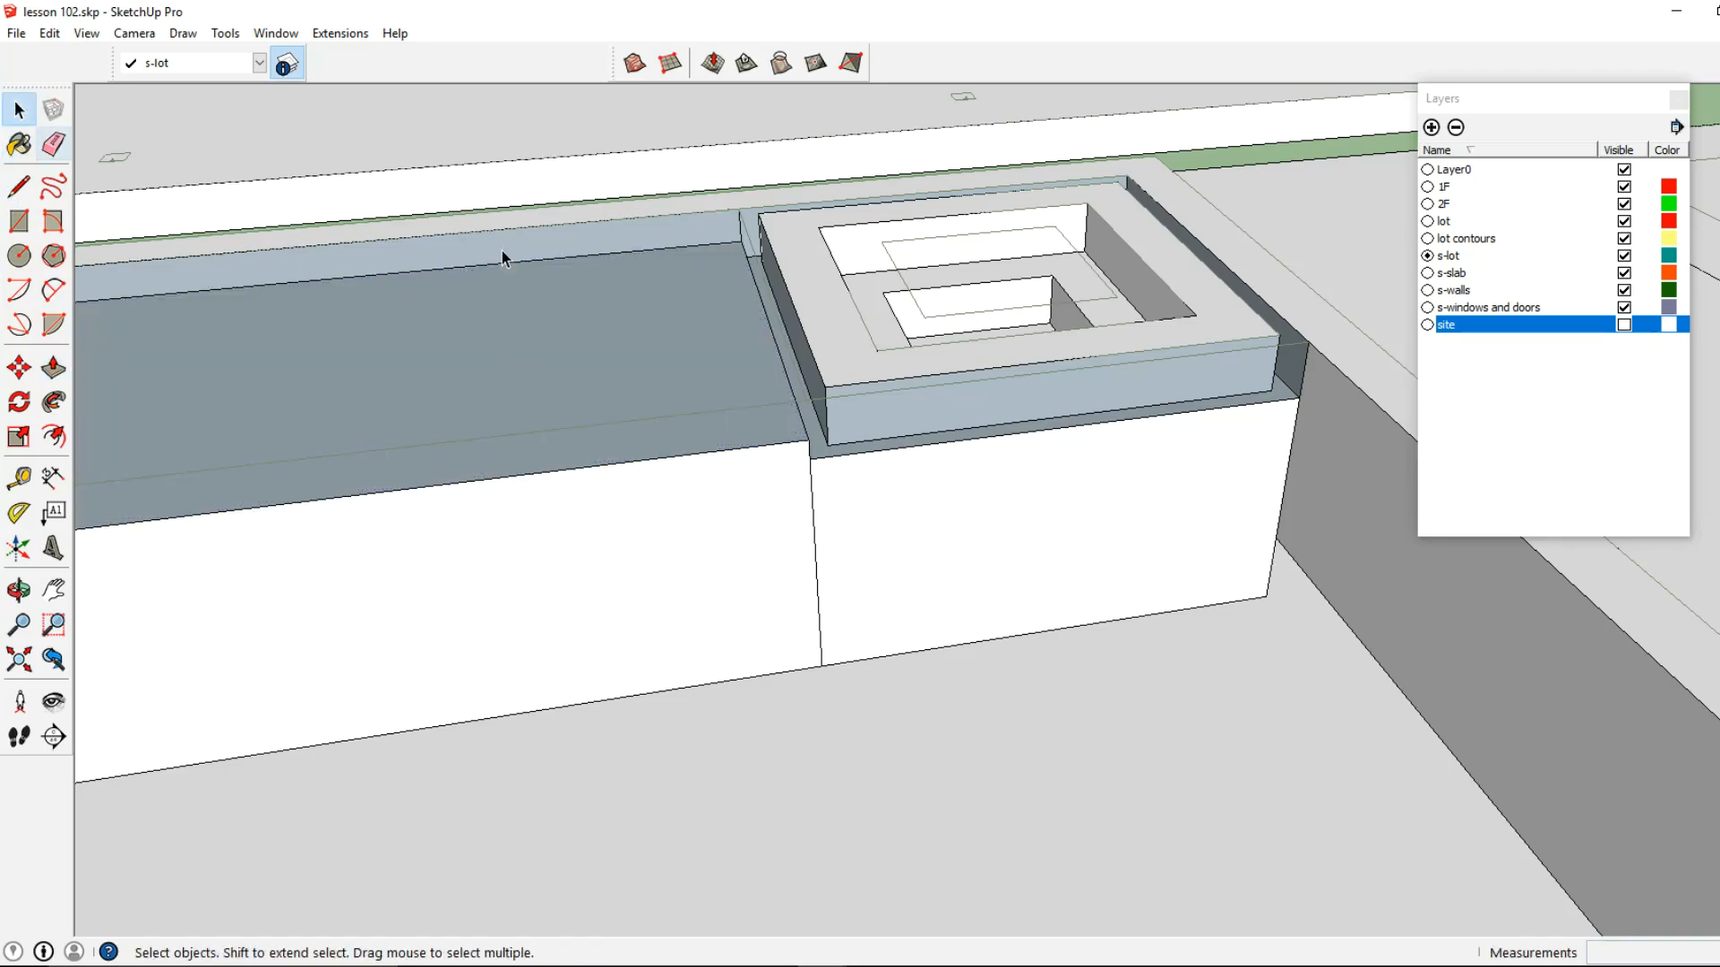
{"action": "left_click", "coordinate": [740, 223]}
{"action": "key", "text": "Delete"}
{"action": "scroll", "coordinate": [740, 224], "scroll_direction": "down", "scroll_amount": 3}
{"action": "scroll", "coordinate": [669, 310], "scroll_direction": "down", "scroll_amount": 2}
{"action": "scroll", "coordinate": [997, 320], "scroll_direction": "up", "scroll_amount": 1}
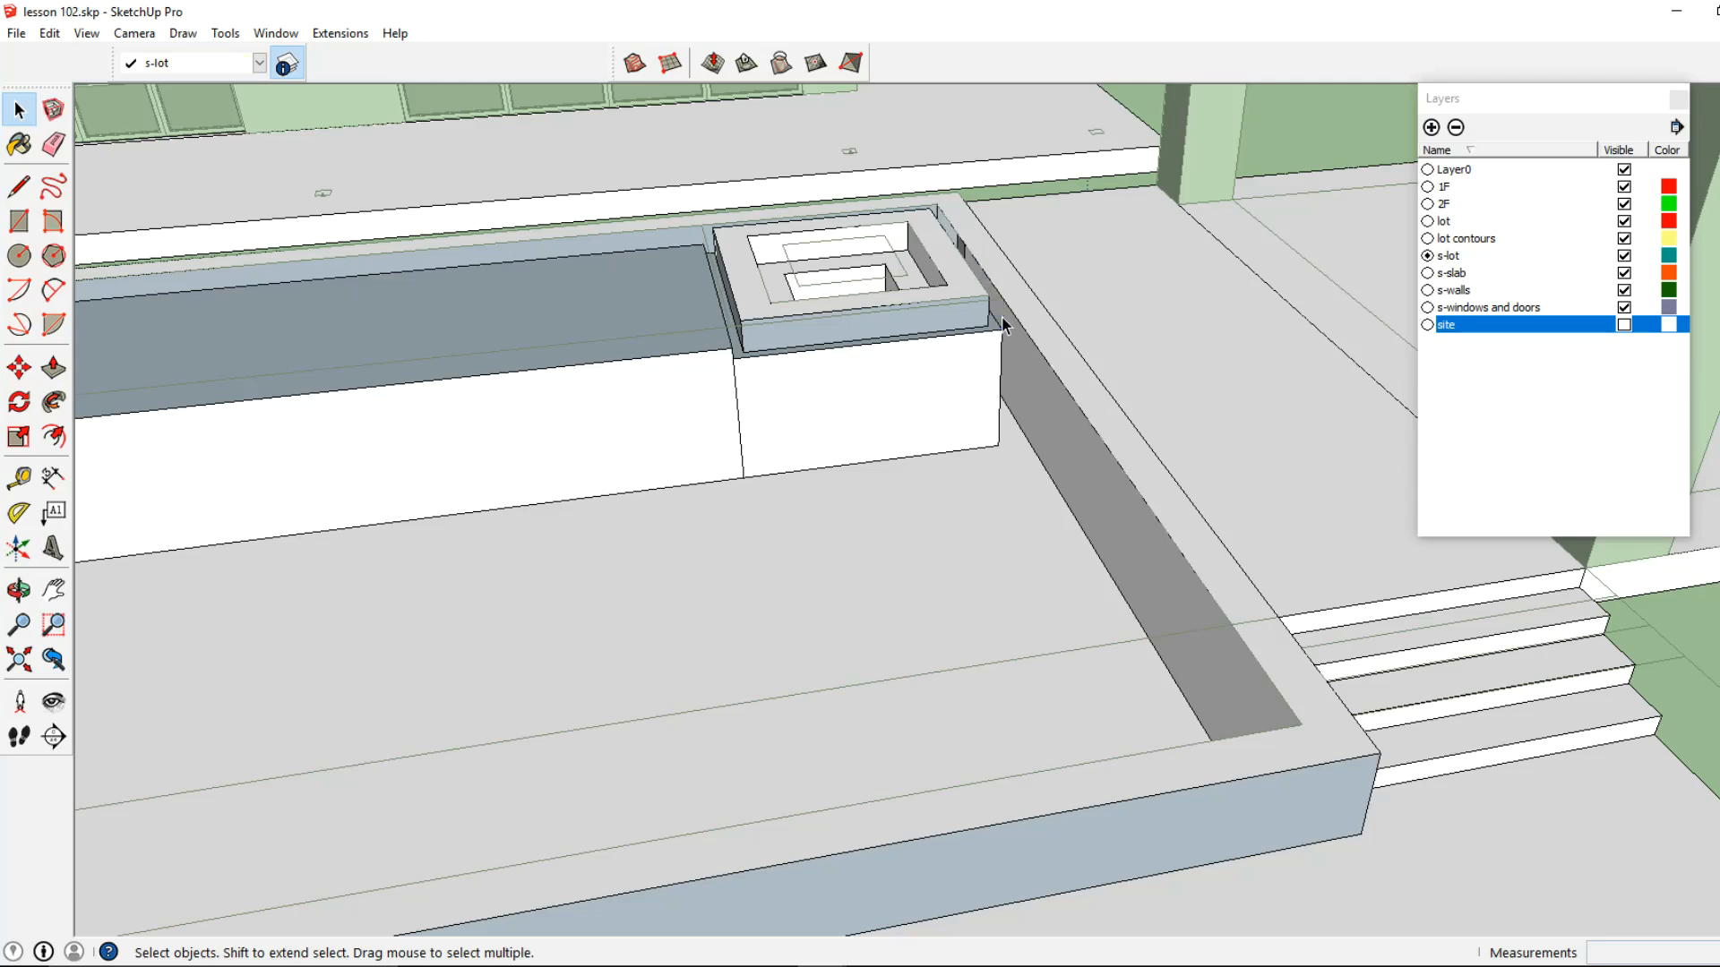
{"action": "scroll", "coordinate": [944, 346], "scroll_direction": "down", "scroll_amount": 2}
{"action": "middle_click_drag", "start_coordinate": [944, 346], "coordinate": [1044, 373]}
Draw short 1' lines across the top of the terrace-side pool wall, from its inner corners to its outer edge
{"action": "scroll", "coordinate": [499, 690], "scroll_direction": "up", "scroll_amount": 2}
{"action": "scroll", "coordinate": [464, 573], "scroll_direction": "up", "scroll_amount": 2}
{"action": "left_click", "coordinate": [464, 573]}
{"action": "left_click", "coordinate": [19, 186]}
{"action": "left_click", "coordinate": [410, 504]}
{"action": "left_click", "coordinate": [394, 526]}
{"action": "scroll", "coordinate": [394, 527], "scroll_direction": "down", "scroll_amount": 2}
{"action": "middle_click_drag", "start_coordinate": [670, 526], "coordinate": [418, 499], "text": "shift"}
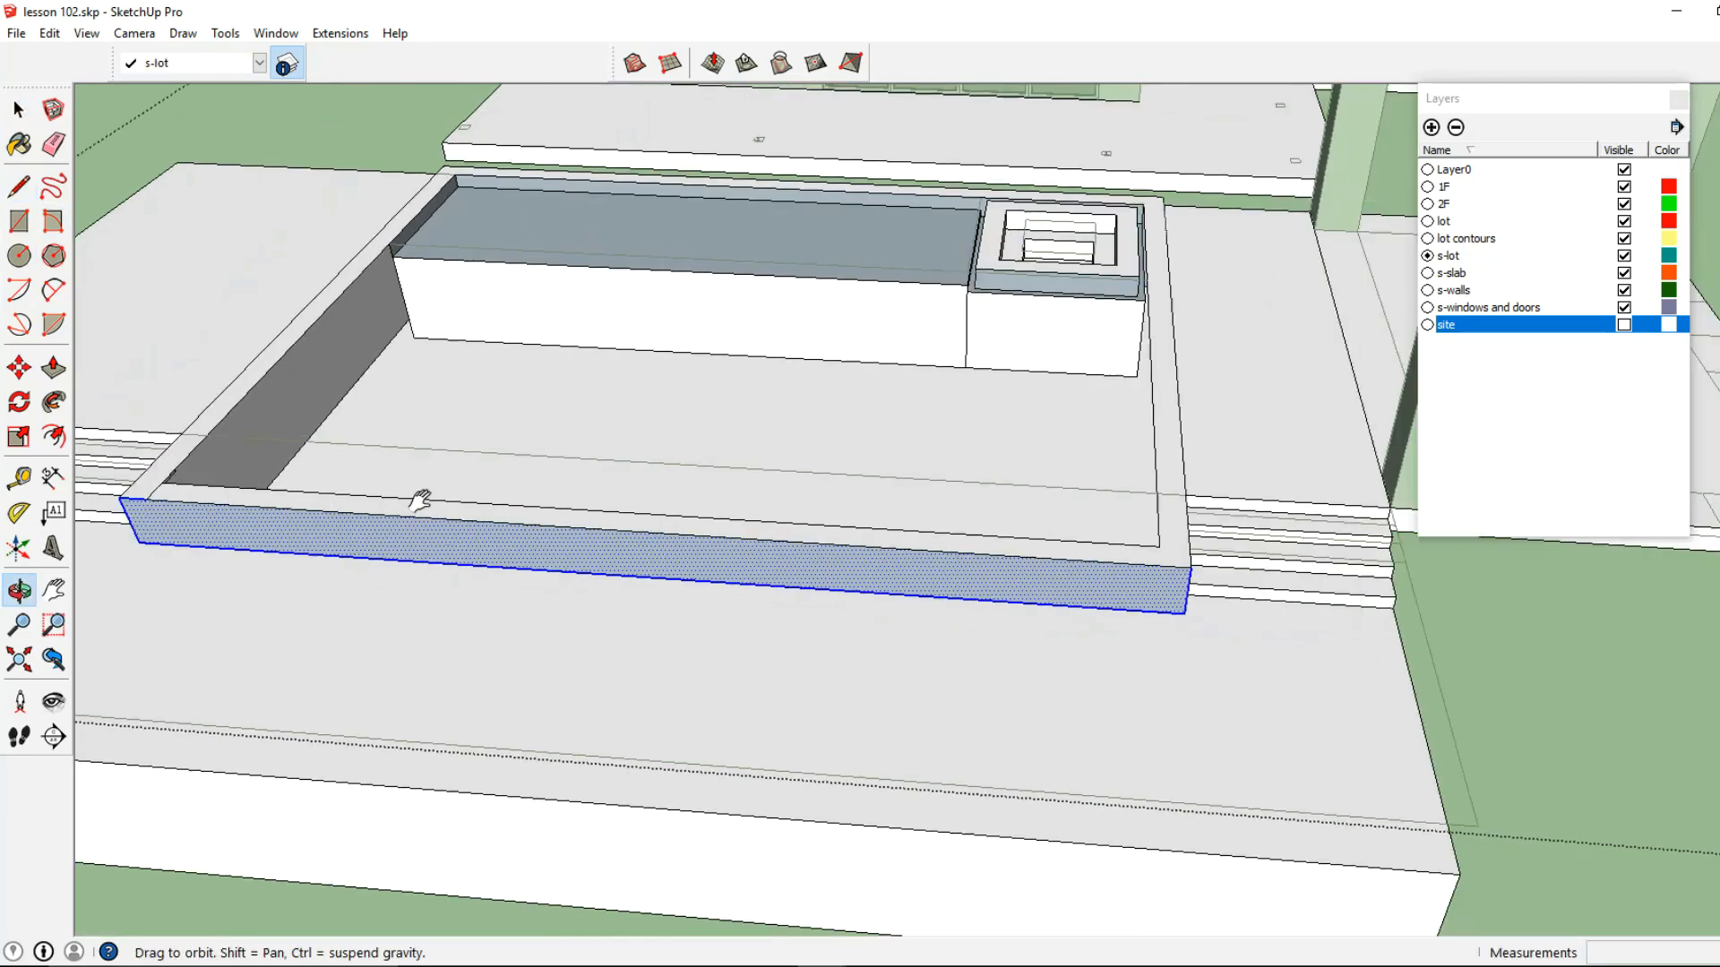
{"action": "left_click", "coordinate": [1159, 546]}
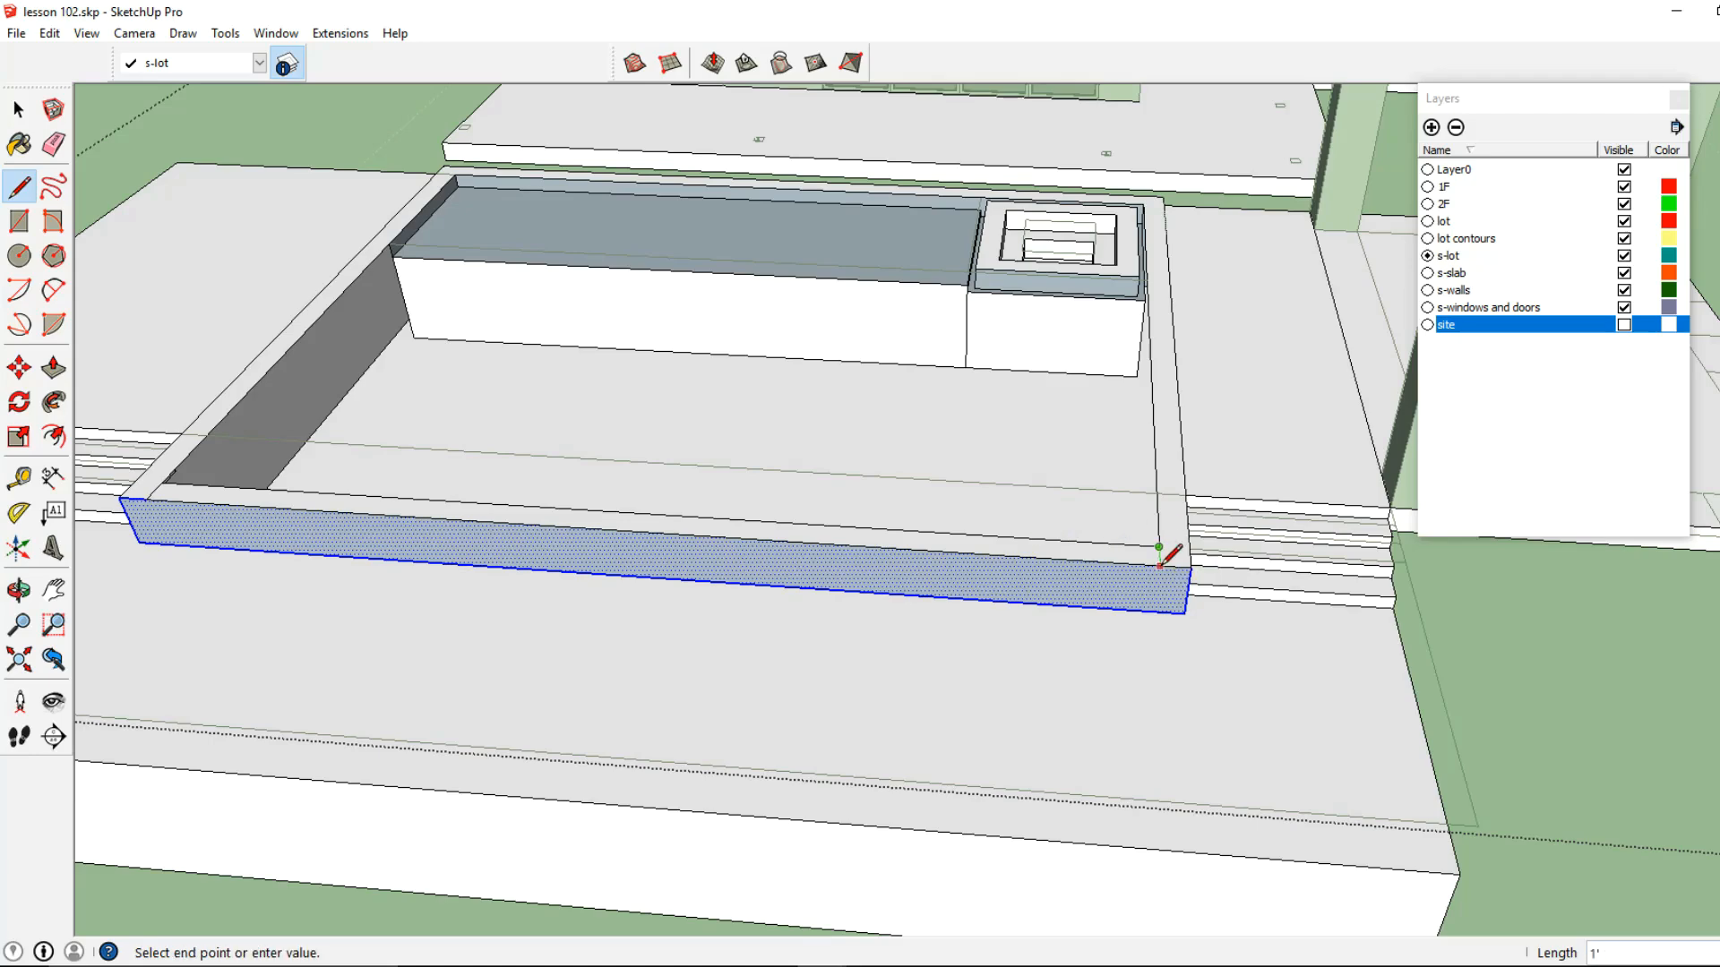
Try lowering the top of the terrace-side pool wall by 3" between the two dividing lines
{"action": "left_click", "coordinate": [54, 369]}
{"action": "scroll", "coordinate": [179, 509], "scroll_direction": "up", "scroll_amount": 2}
{"action": "key", "text": "Escape"}
{"action": "left_click", "coordinate": [159, 492]}
{"action": "left_click", "coordinate": [163, 501]}
{"action": "type", "text": "3"}
{"action": "key", "text": "Return"}
Try erasing the leftover edges along the inside of the lowered wall and at its corner
{"action": "scroll", "coordinate": [151, 486], "scroll_direction": "up", "scroll_amount": 3}
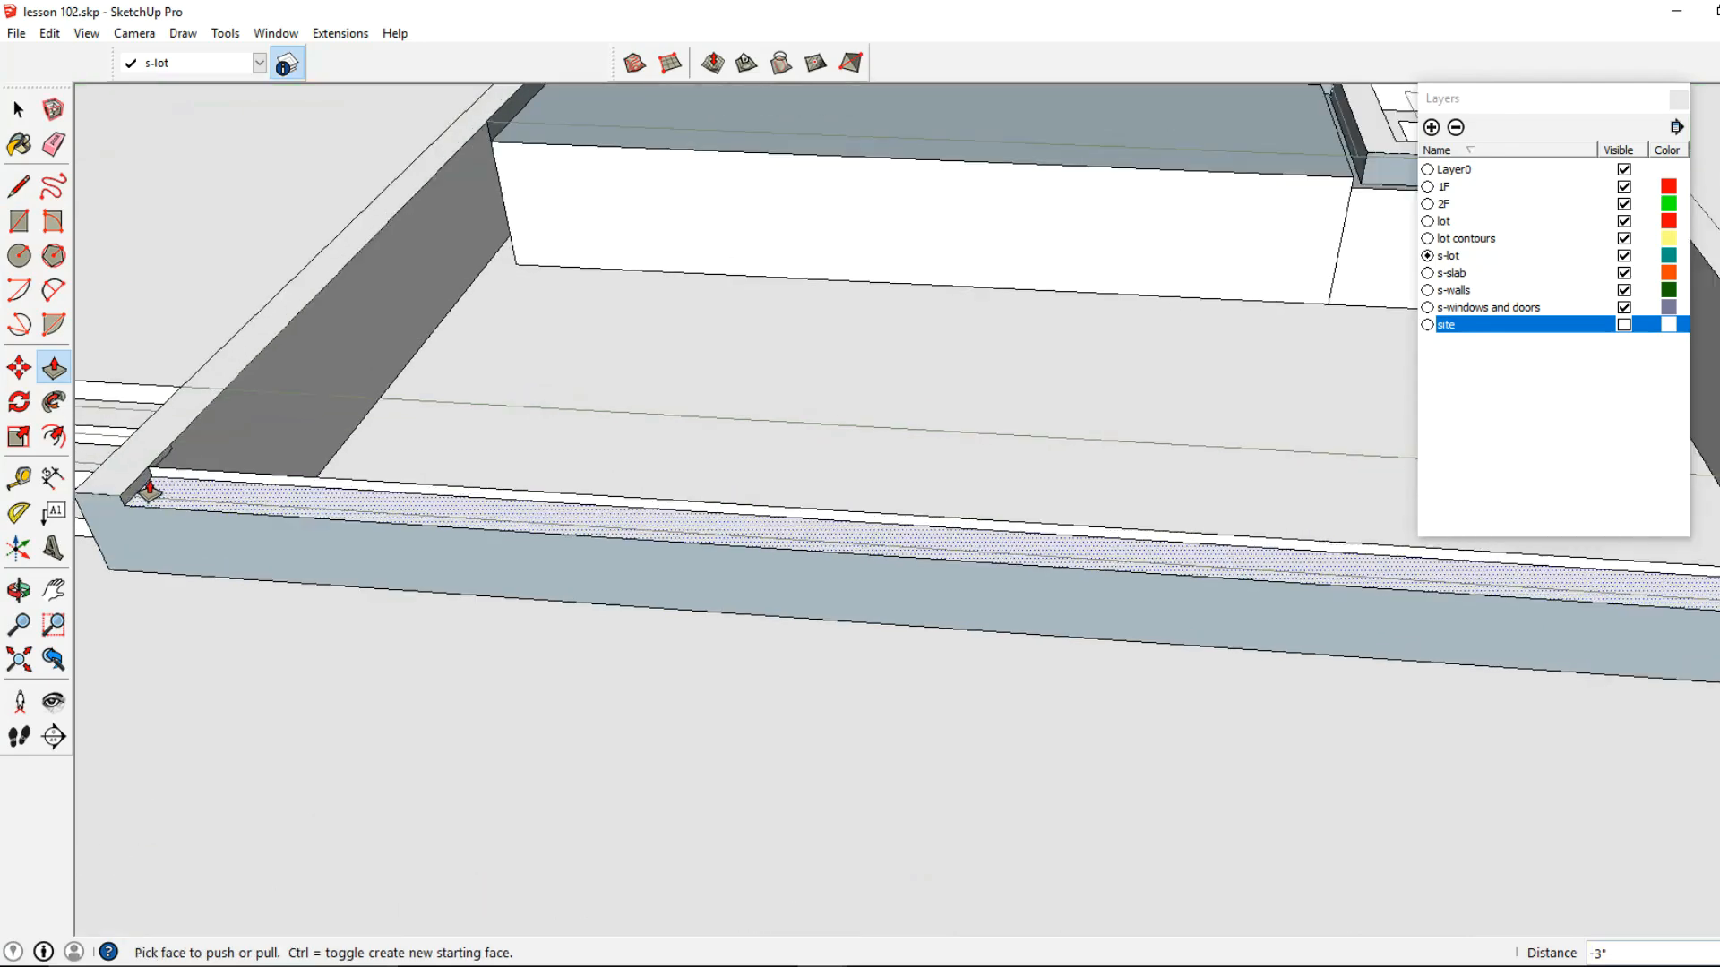
{"action": "left_click", "coordinate": [54, 144]}
{"action": "left_click", "coordinate": [232, 473]}
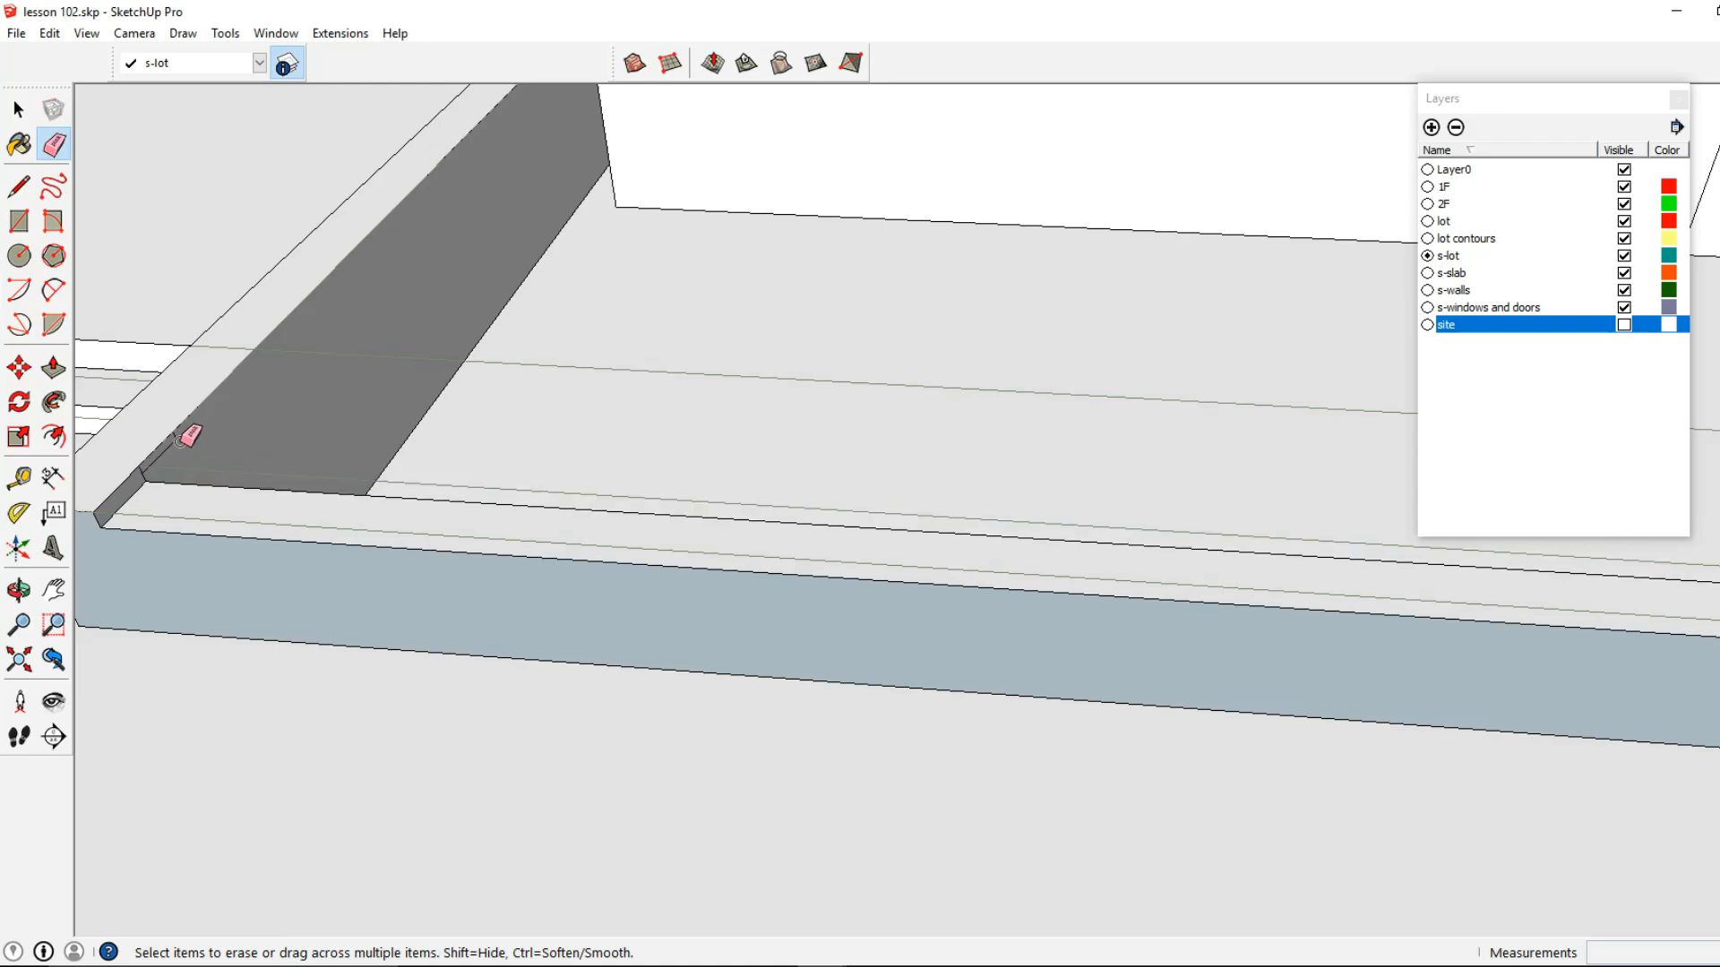
{"action": "scroll", "coordinate": [179, 441], "scroll_direction": "up", "scroll_amount": 2}
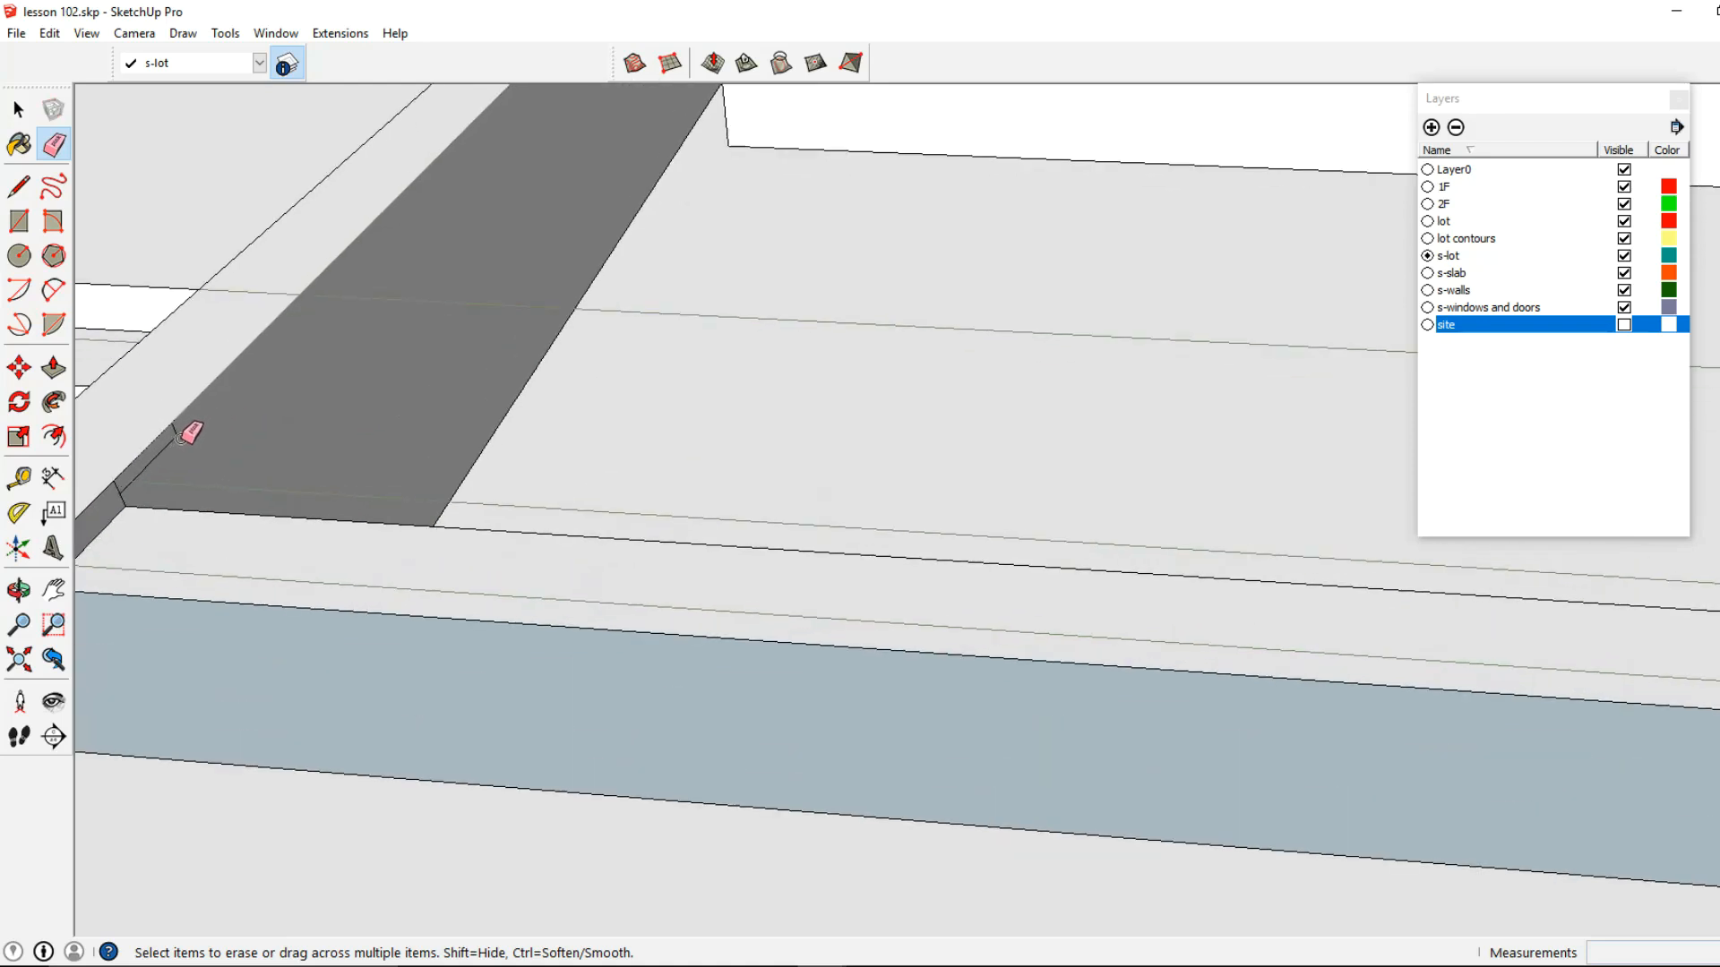
{"action": "scroll", "coordinate": [177, 484], "scroll_direction": "down", "scroll_amount": 1}
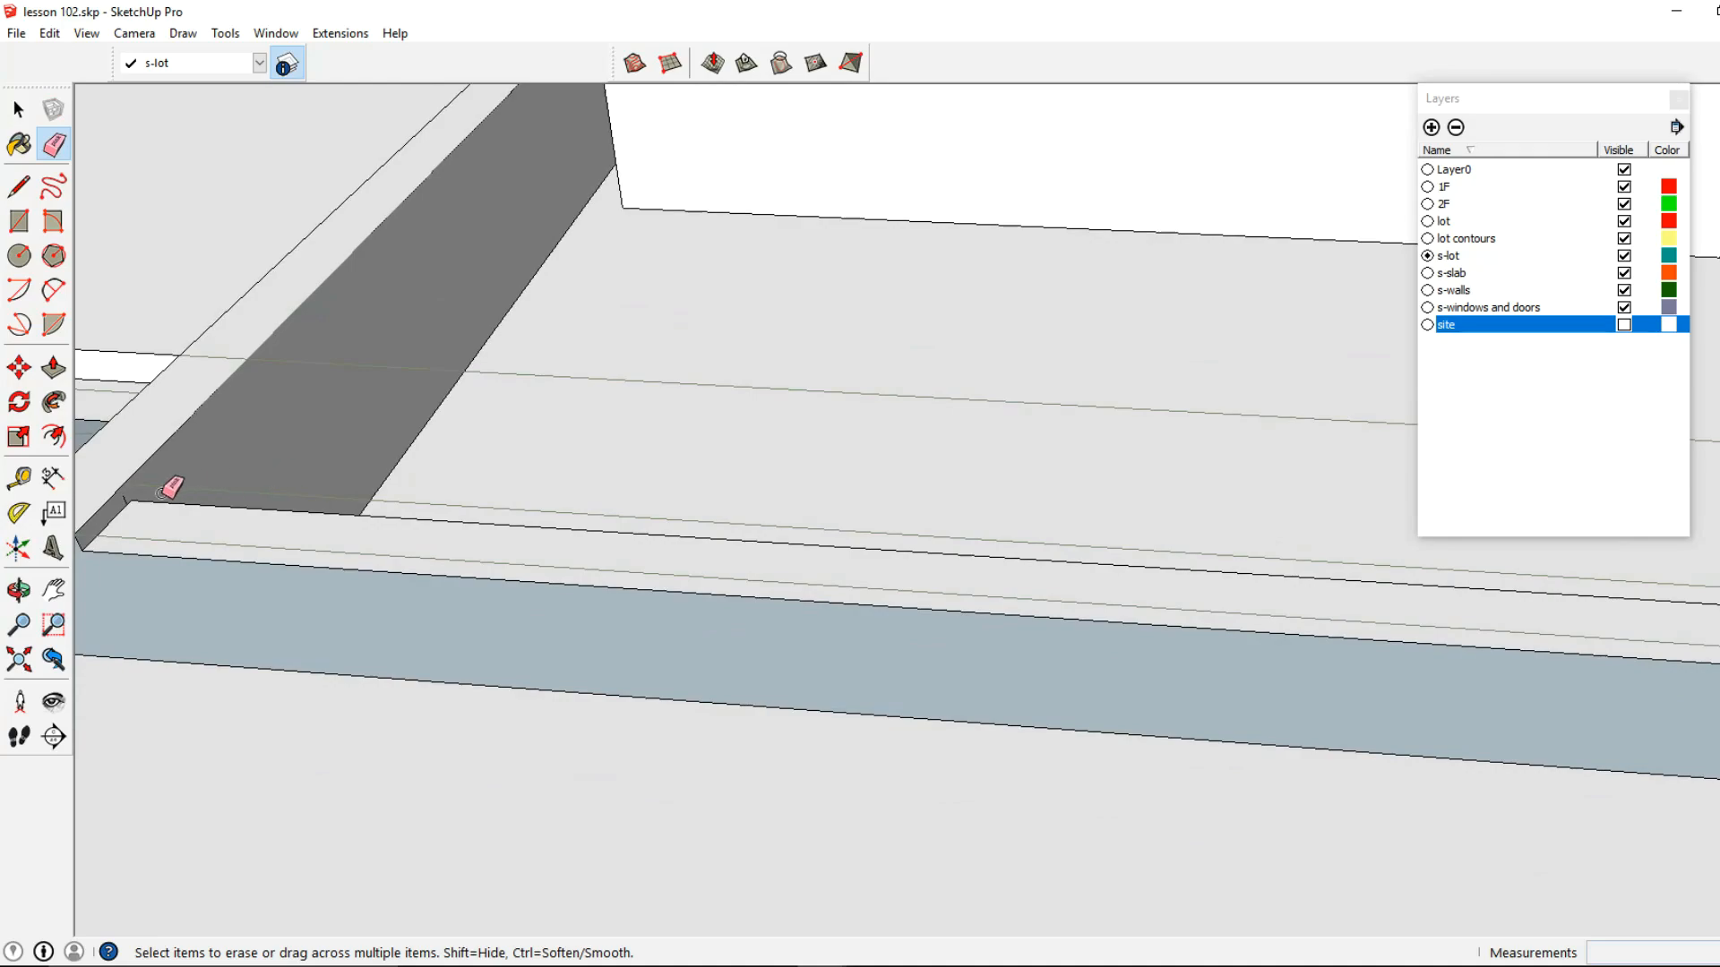
{"action": "scroll", "coordinate": [121, 495], "scroll_direction": "up", "scroll_amount": 2}
{"action": "mouse_move", "coordinate": [126, 496]}
{"action": "middle_mouse_down"}
{"action": "mouse_move", "coordinate": [680, 441]}
{"action": "mouse_move", "coordinate": [441, 438]}
{"action": "mouse_move", "coordinate": [570, 450]}
{"action": "mouse_move", "coordinate": [438, 426]}
{"action": "mouse_move", "coordinate": [842, 429]}
{"action": "middle_mouse_up"}
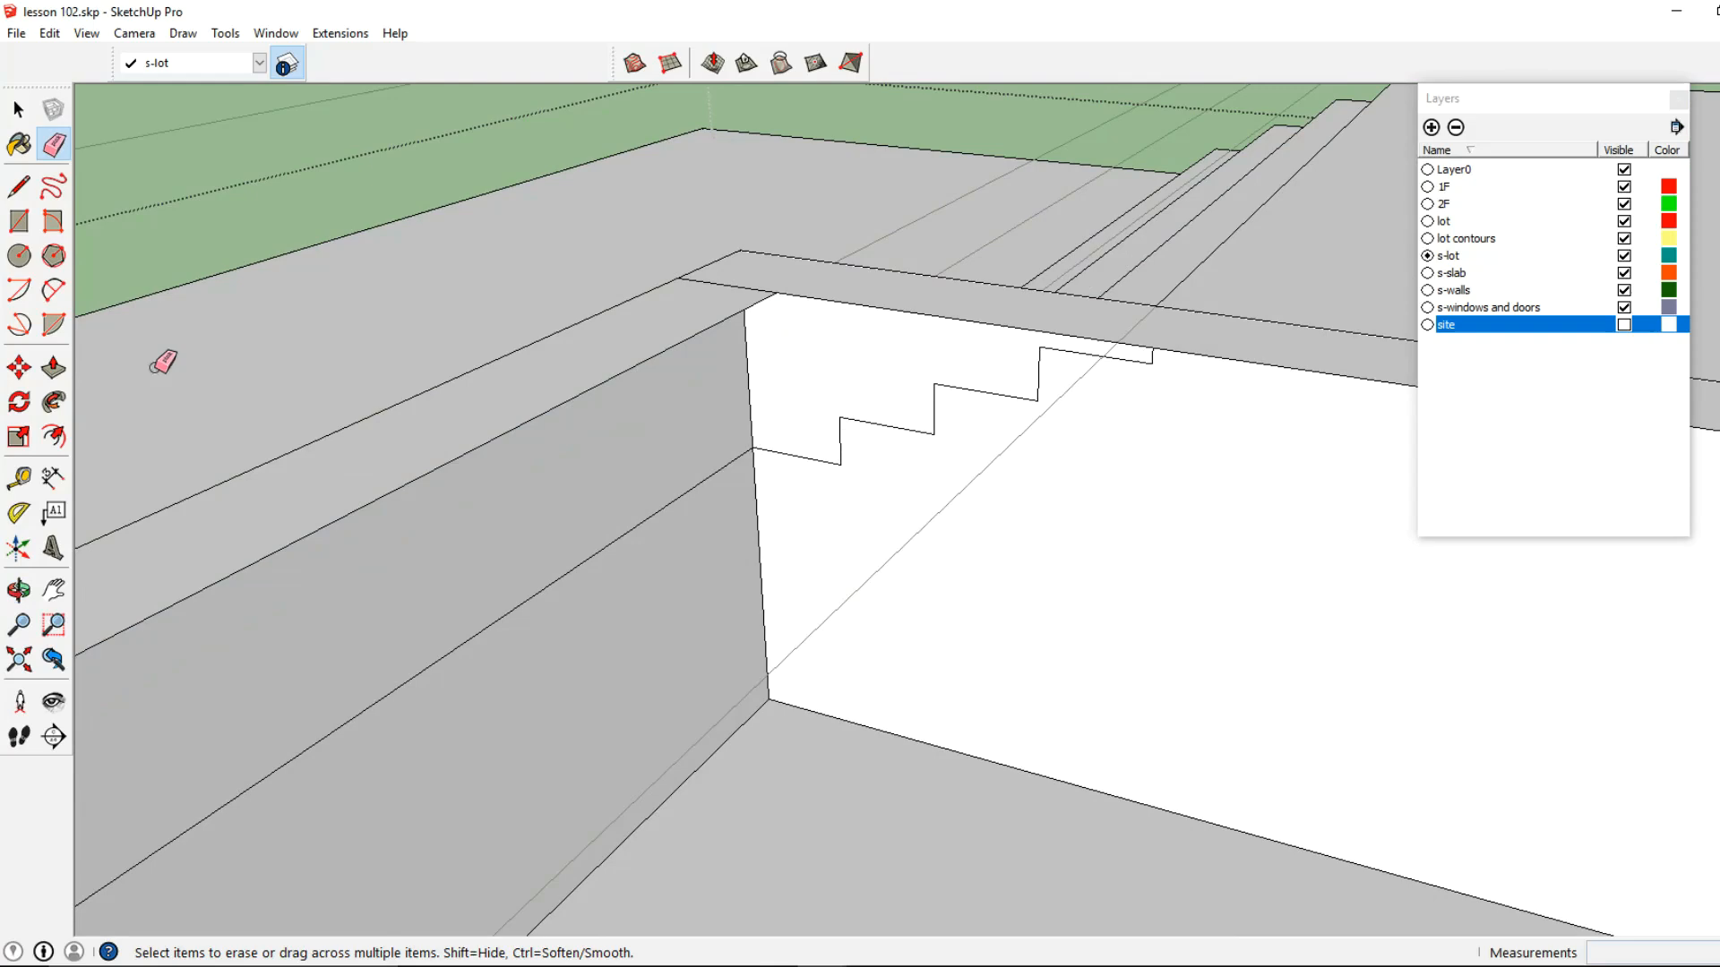
Push the tops of the terrace-side wall and the remaining pool rim 5' down to the pool floor for clean inner walls
{"action": "left_click", "coordinate": [53, 367]}
{"action": "left_click", "coordinate": [740, 301]}
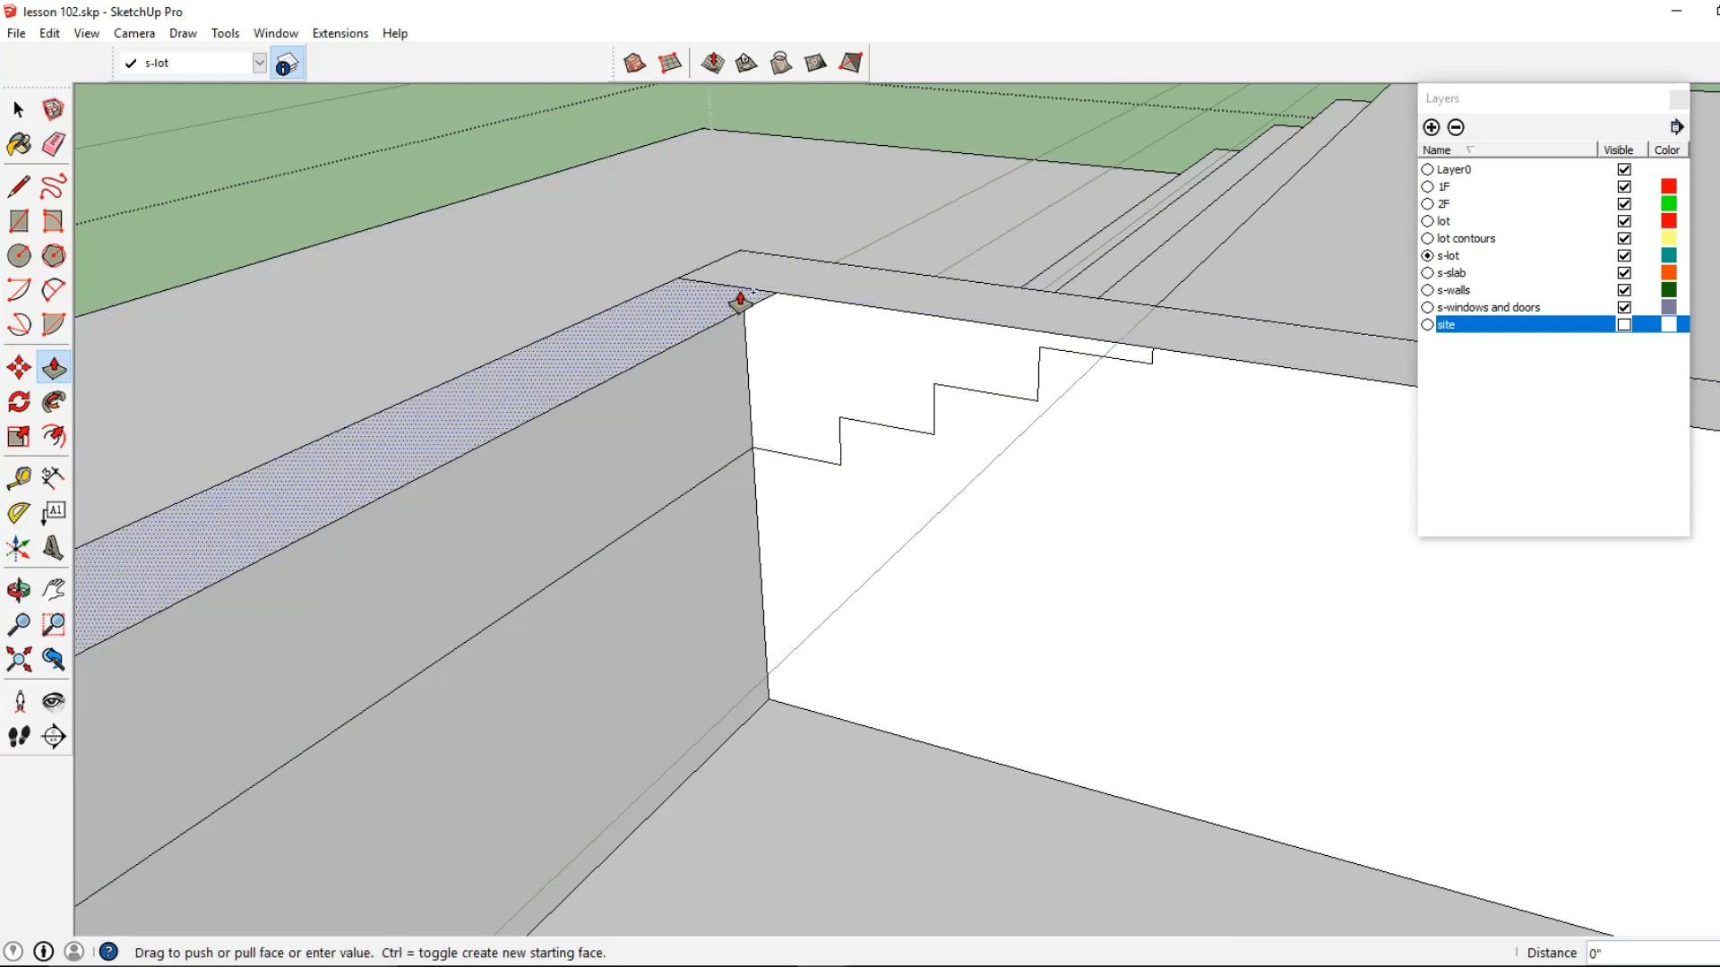
{"action": "left_click", "coordinate": [849, 728]}
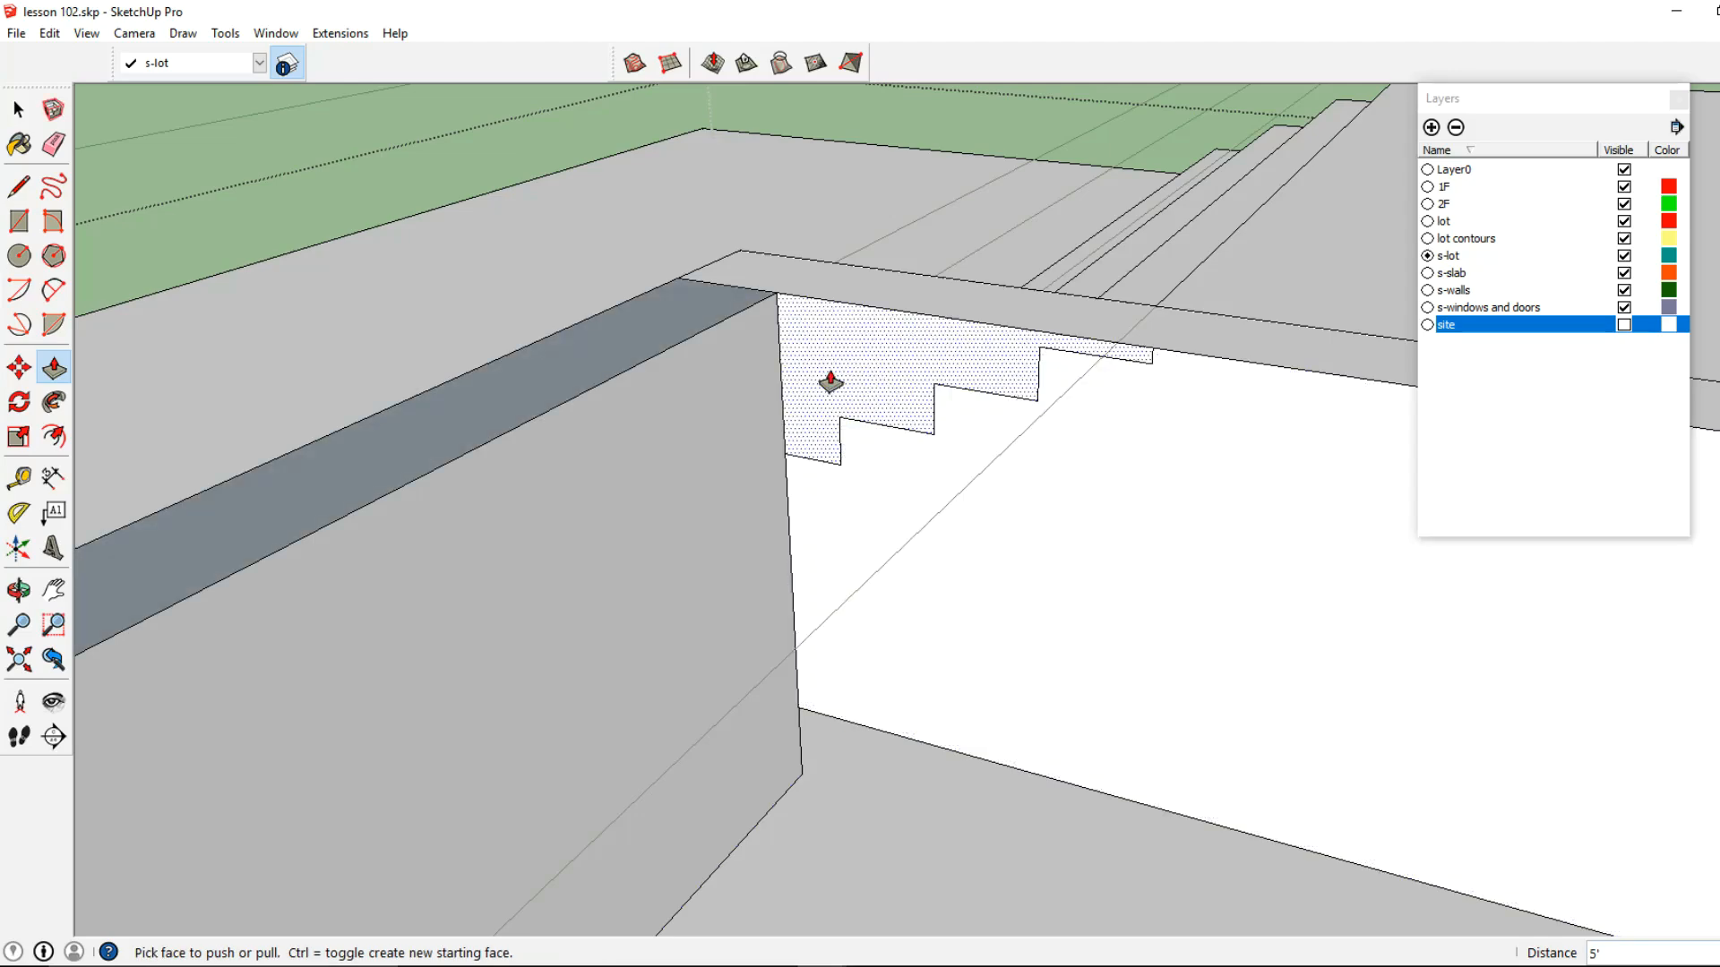
{"action": "left_click", "coordinate": [810, 292]}
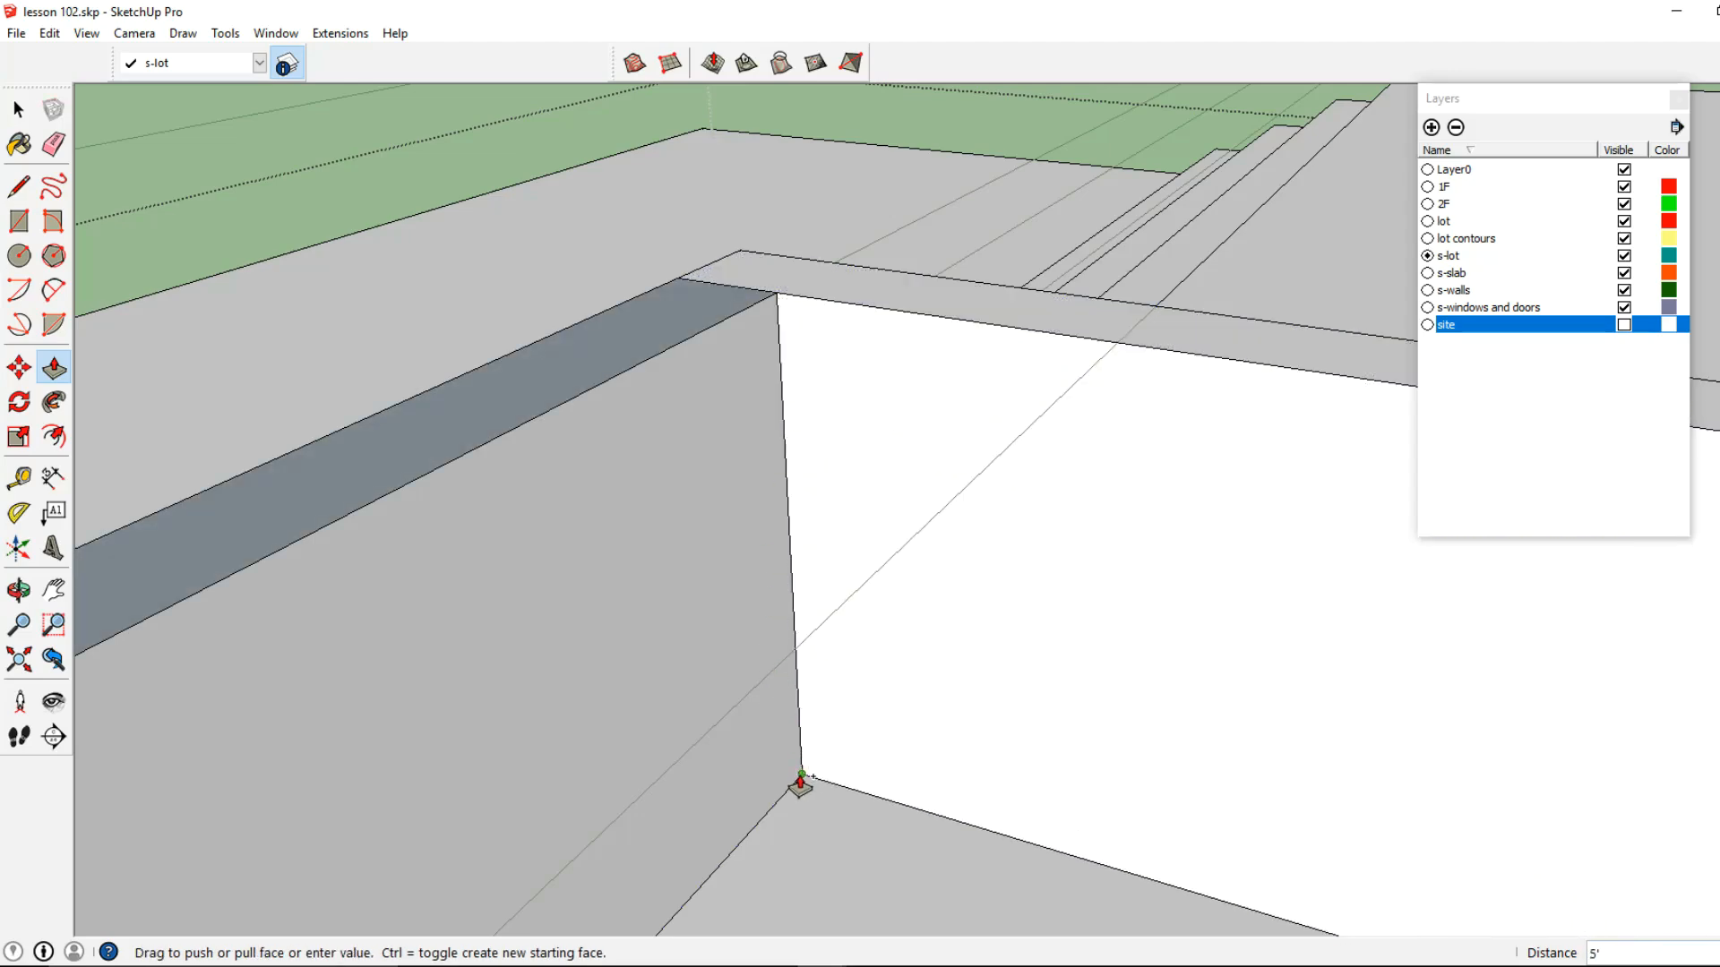
{"action": "left_click", "coordinate": [802, 776]}
Lower the top of the terrace-side pool wall by 3" to form the overflow edge
{"action": "scroll", "coordinate": [778, 587], "scroll_direction": "down", "scroll_amount": 2}
{"action": "left_click", "coordinate": [737, 392]}
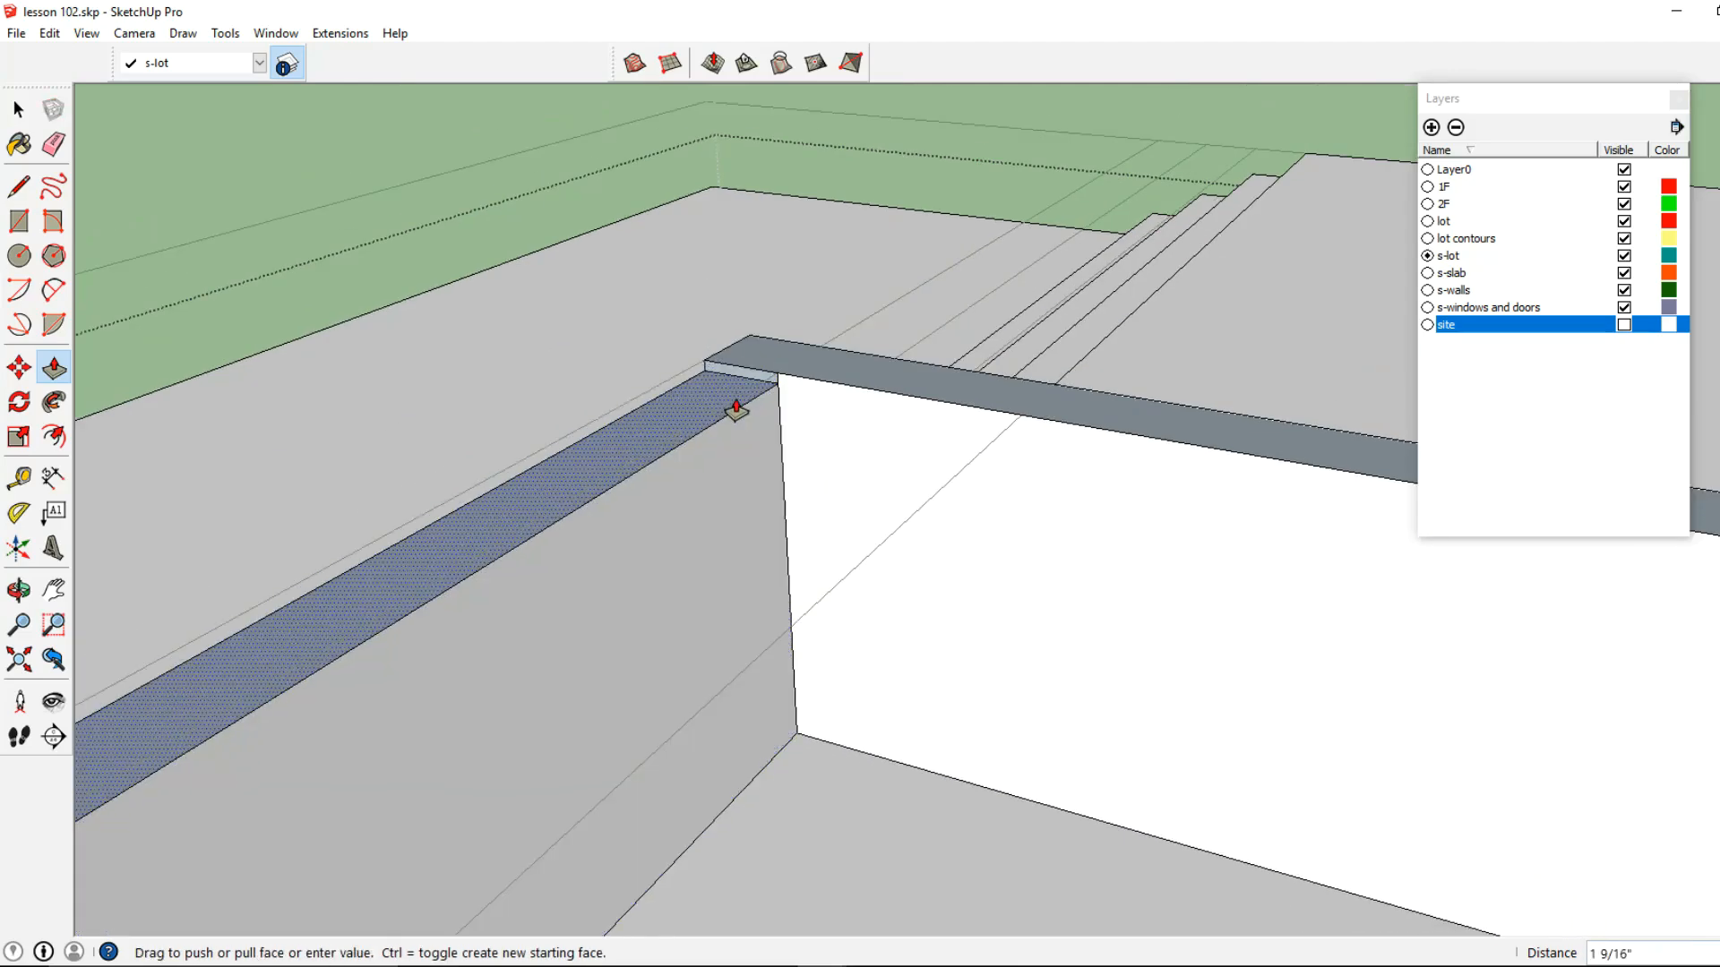
{"action": "type", "text": "3"}
{"action": "key", "text": "Return"}
Erase the leftover edges at the pool wall corners and the vertical edge between the ledge and the spa block
{"action": "left_click", "coordinate": [15, 253]}
{"action": "left_click", "coordinate": [54, 144]}
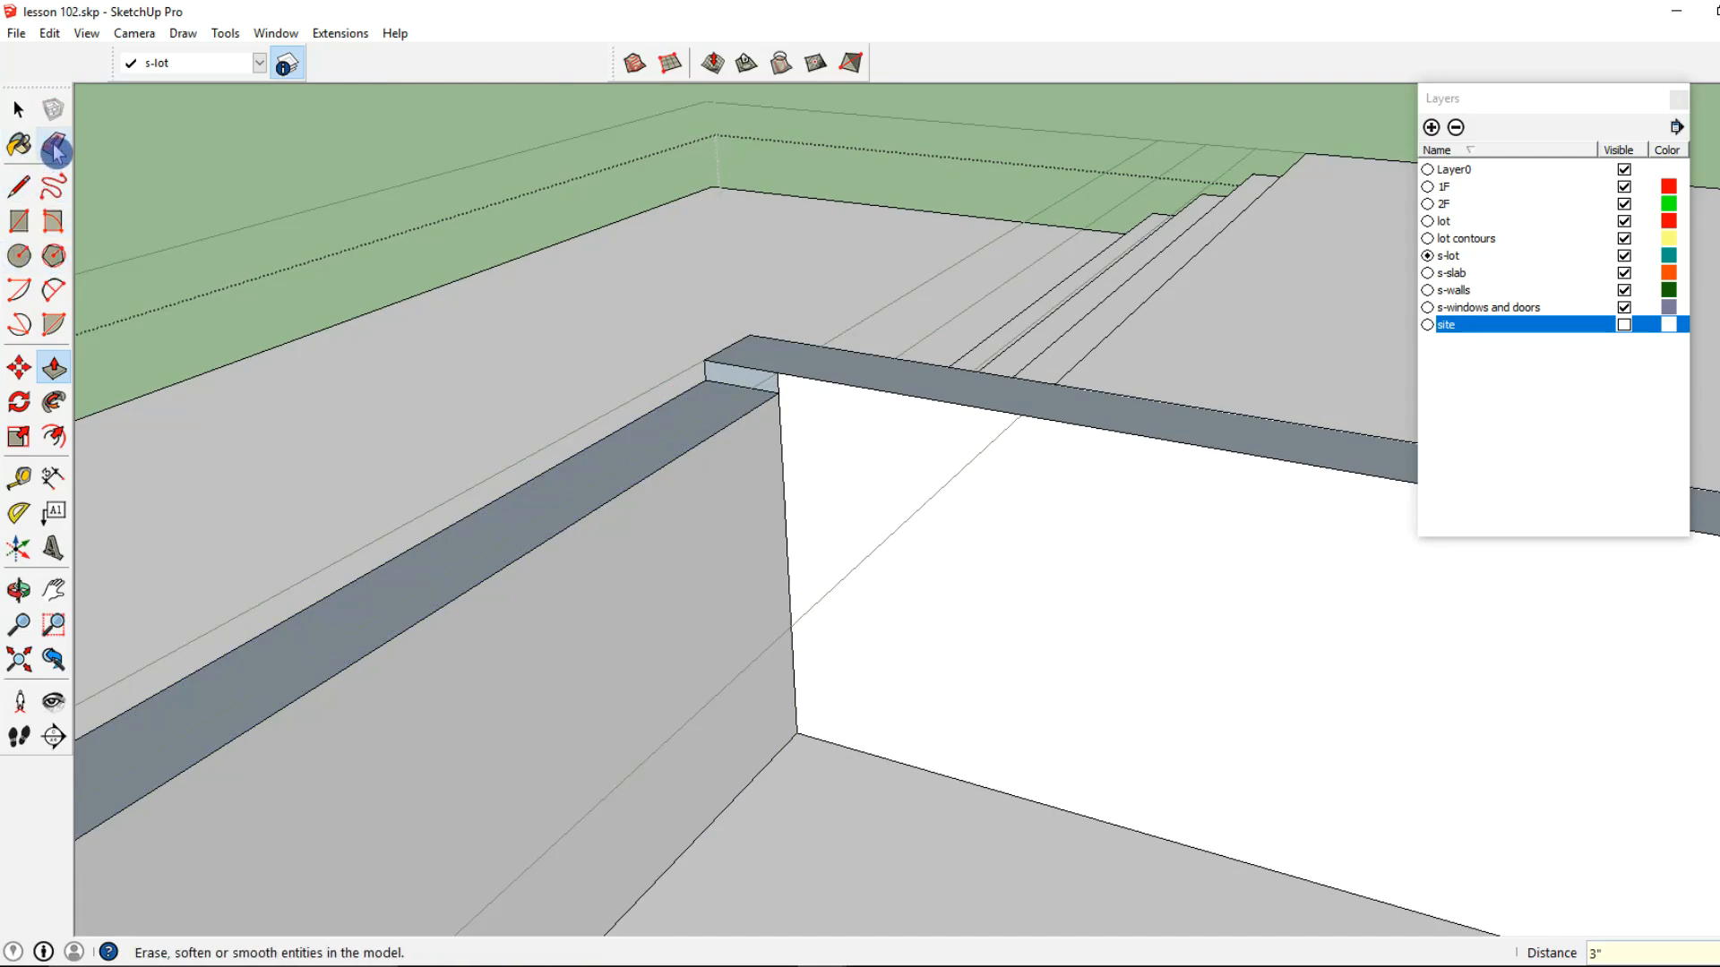
{"action": "mouse_move", "coordinate": [789, 381]}
{"action": "middle_mouse_down"}
{"action": "mouse_move", "coordinate": [953, 502]}
{"action": "mouse_move", "coordinate": [1213, 492]}
{"action": "mouse_move", "coordinate": [571, 435]}
{"action": "mouse_move", "coordinate": [745, 426]}
{"action": "mouse_move", "coordinate": [509, 190]}
{"action": "middle_mouse_up"}
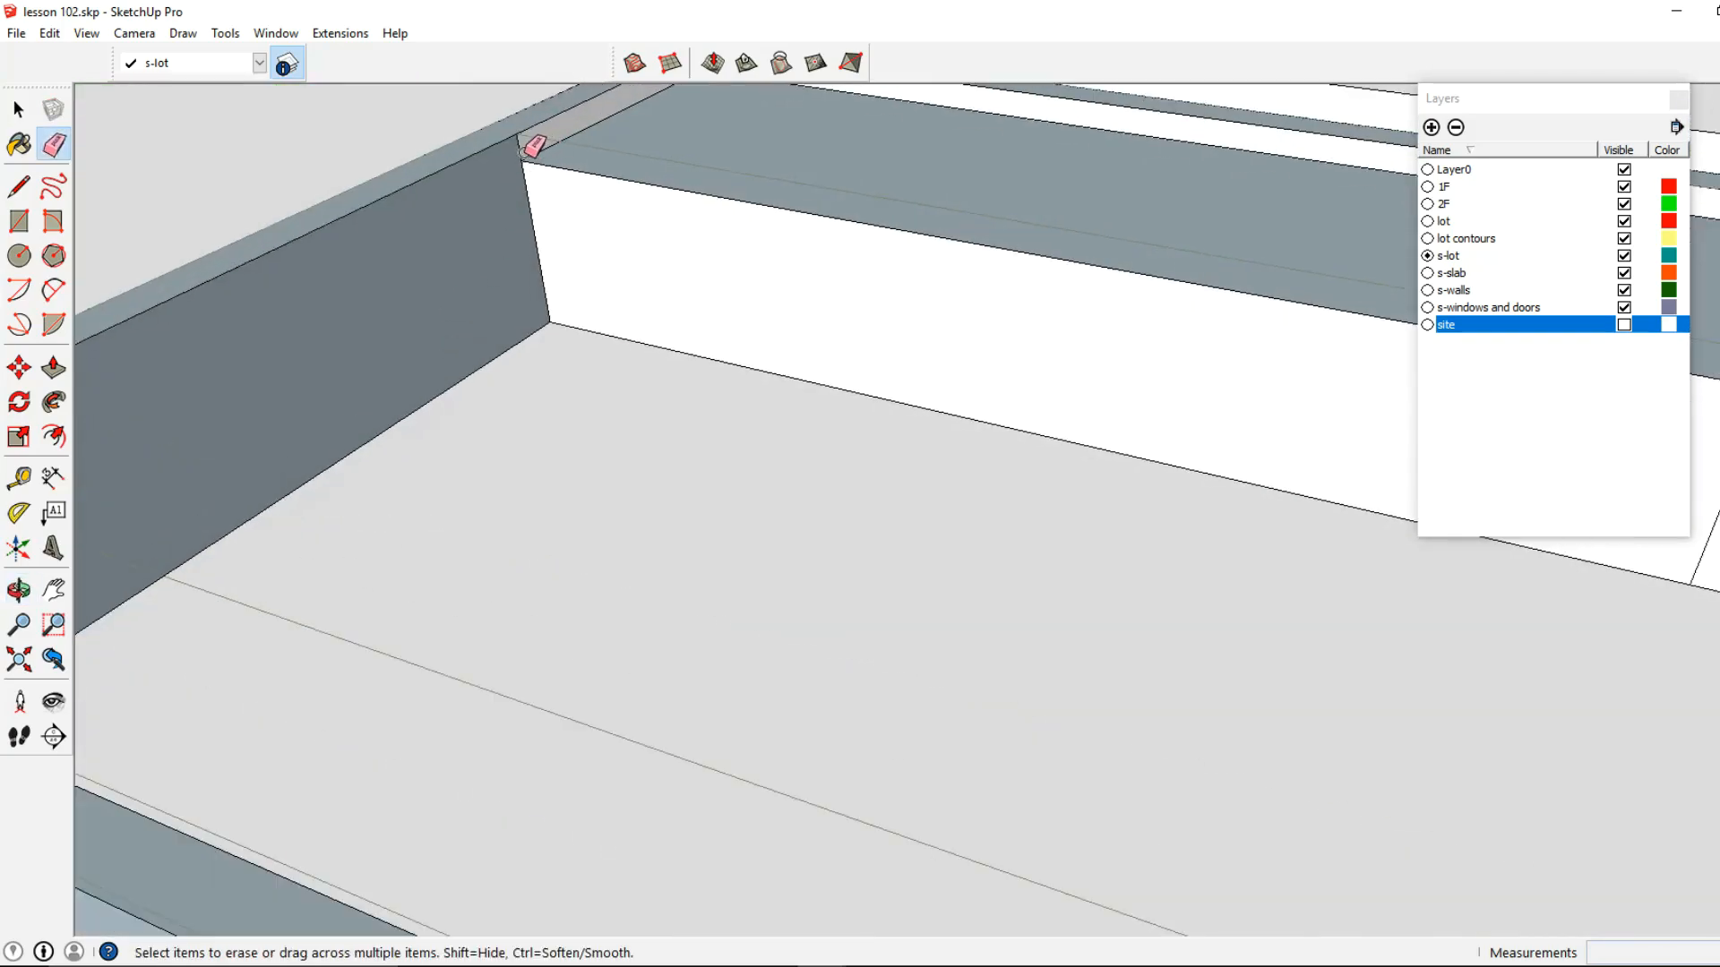
{"action": "mouse_move", "coordinate": [517, 147]}
{"action": "middle_mouse_down"}
{"action": "mouse_move", "coordinate": [798, 250]}
{"action": "mouse_move", "coordinate": [484, 277]}
{"action": "mouse_move", "coordinate": [922, 296]}
{"action": "mouse_move", "coordinate": [769, 353]}
{"action": "middle_mouse_up"}
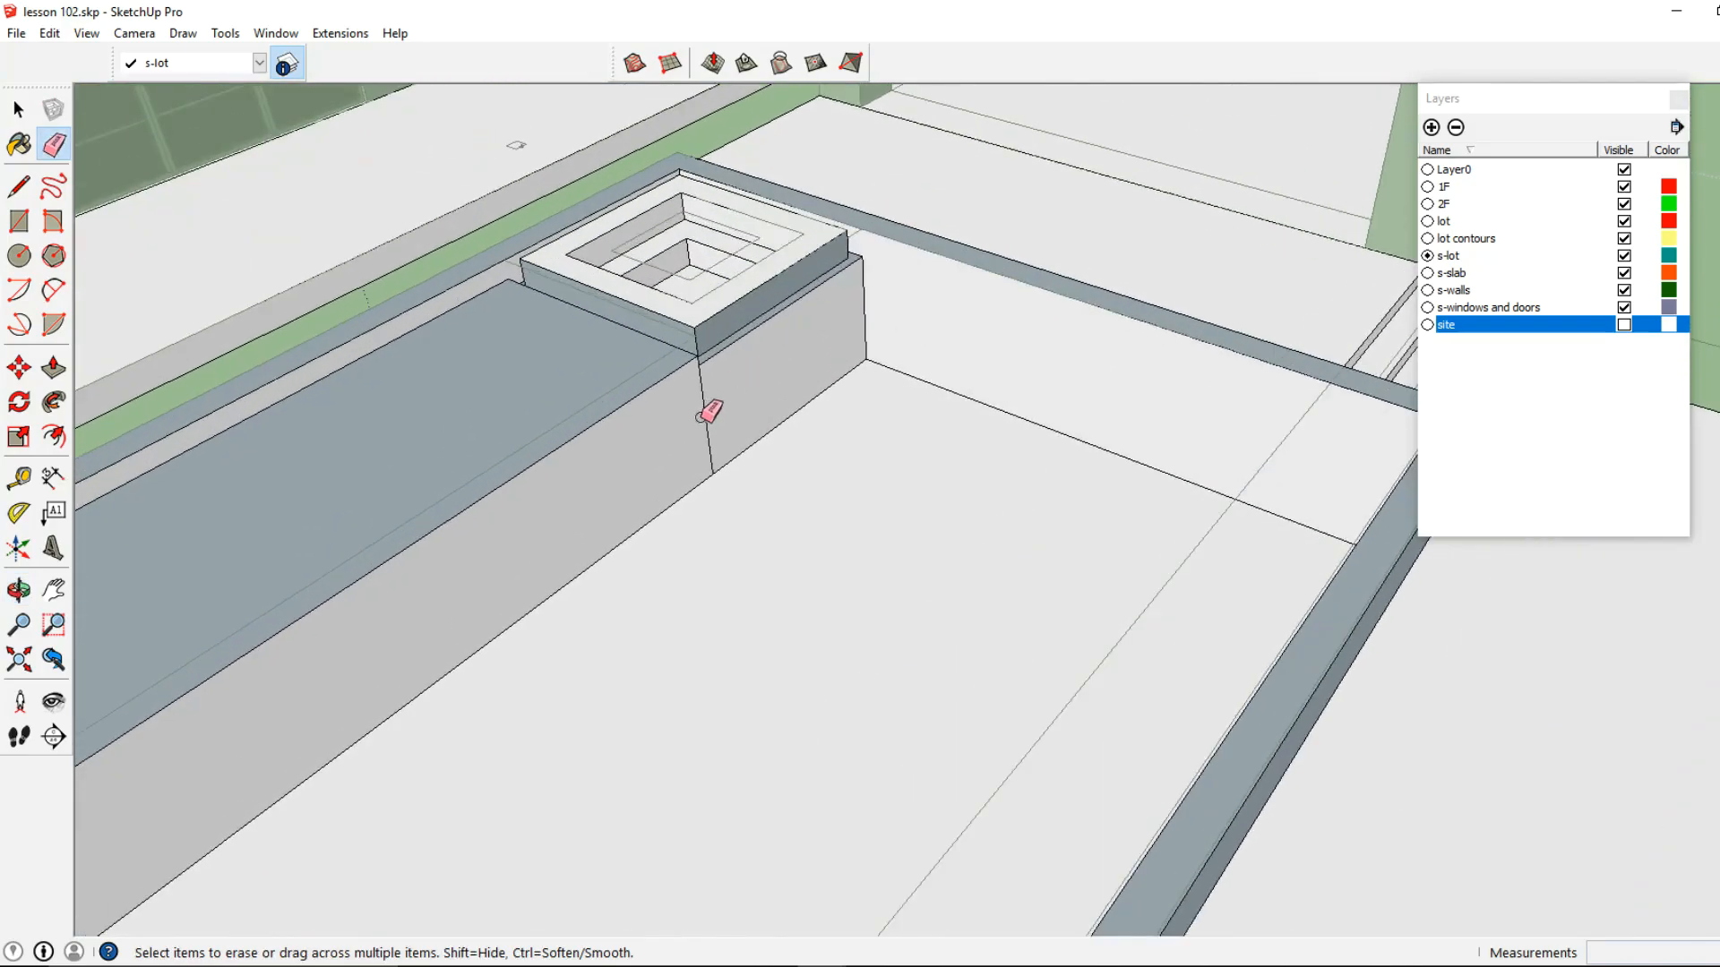
{"action": "middle_click_drag", "start_coordinate": [729, 403], "coordinate": [804, 302]}
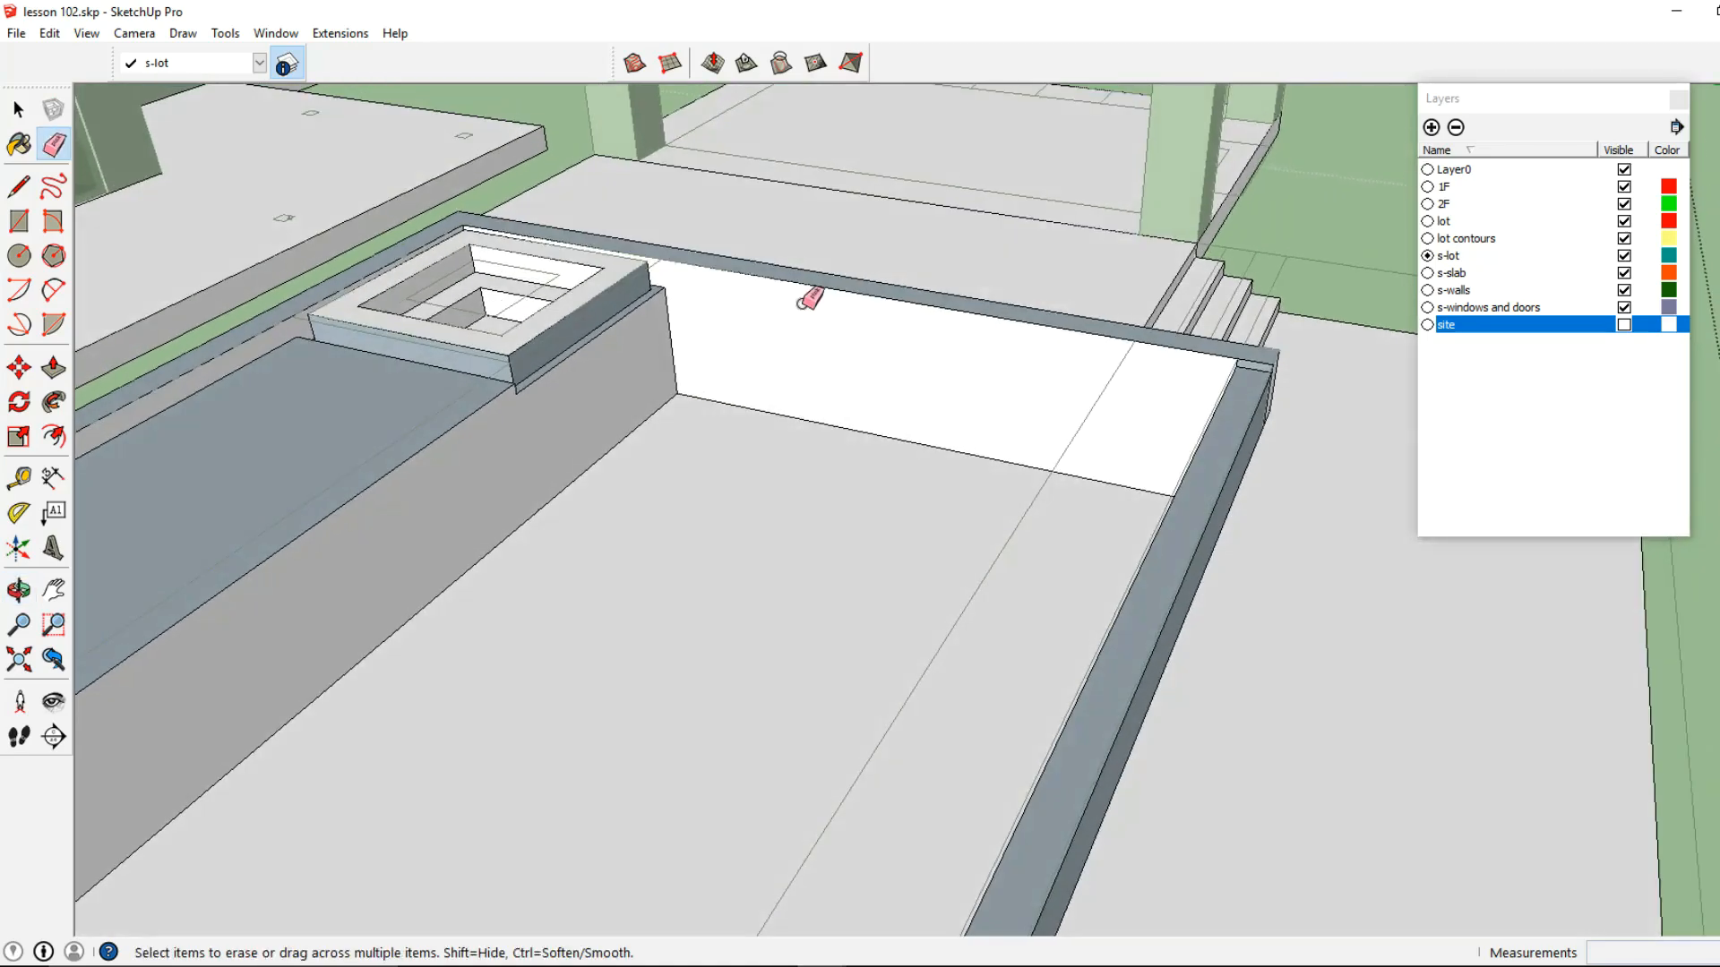
Draw a 35' by 28' rectangle across the pool opening, from the overflow wall's corner to the opposite inner corner by the spa
{"action": "scroll", "coordinate": [1272, 381], "scroll_direction": "up", "scroll_amount": 4}
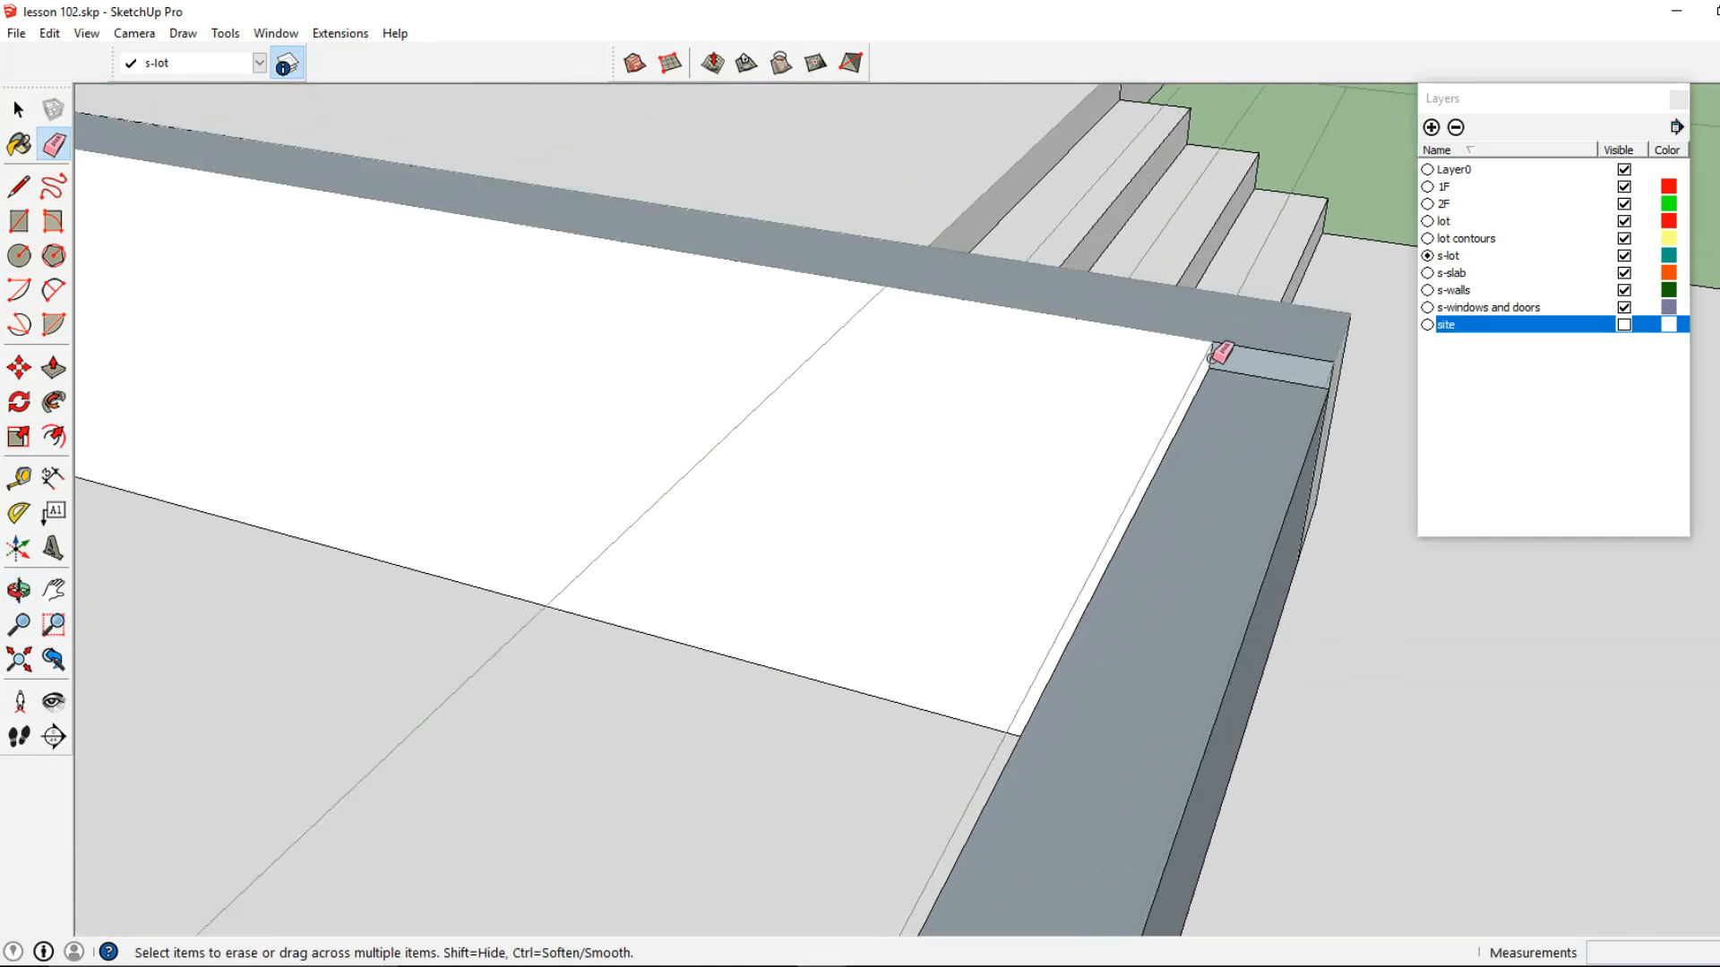
{"action": "mouse_move", "coordinate": [1216, 355]}
{"action": "middle_mouse_down"}
{"action": "mouse_move", "coordinate": [1282, 373]}
{"action": "mouse_move", "coordinate": [875, 338]}
{"action": "mouse_move", "coordinate": [901, 443]}
{"action": "mouse_move", "coordinate": [752, 380]}
{"action": "mouse_move", "coordinate": [809, 453]}
{"action": "middle_mouse_up"}
{"action": "middle_click_drag", "start_coordinate": [1253, 529], "coordinate": [932, 488], "text": "shift"}
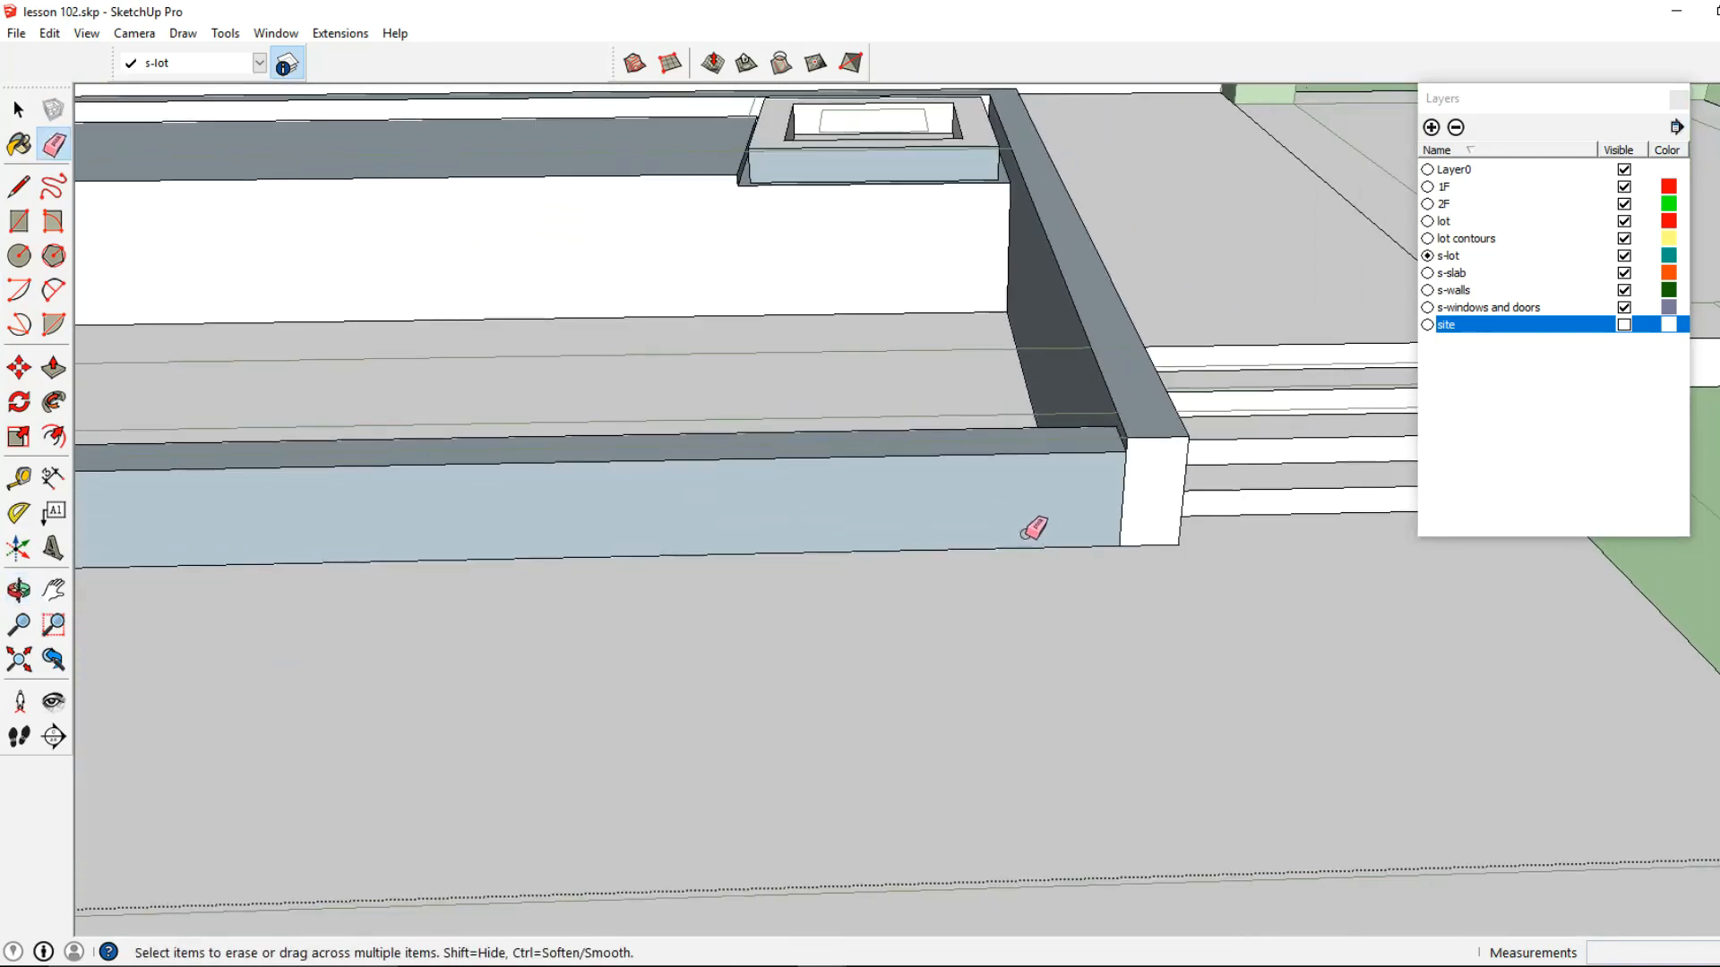
{"action": "middle_click_drag", "start_coordinate": [823, 492], "coordinate": [1089, 500], "text": "shift"}
{"action": "scroll", "coordinate": [1090, 500], "scroll_direction": "down", "scroll_amount": 3}
{"action": "middle_click_drag", "start_coordinate": [313, 435], "coordinate": [701, 444], "text": "shift"}
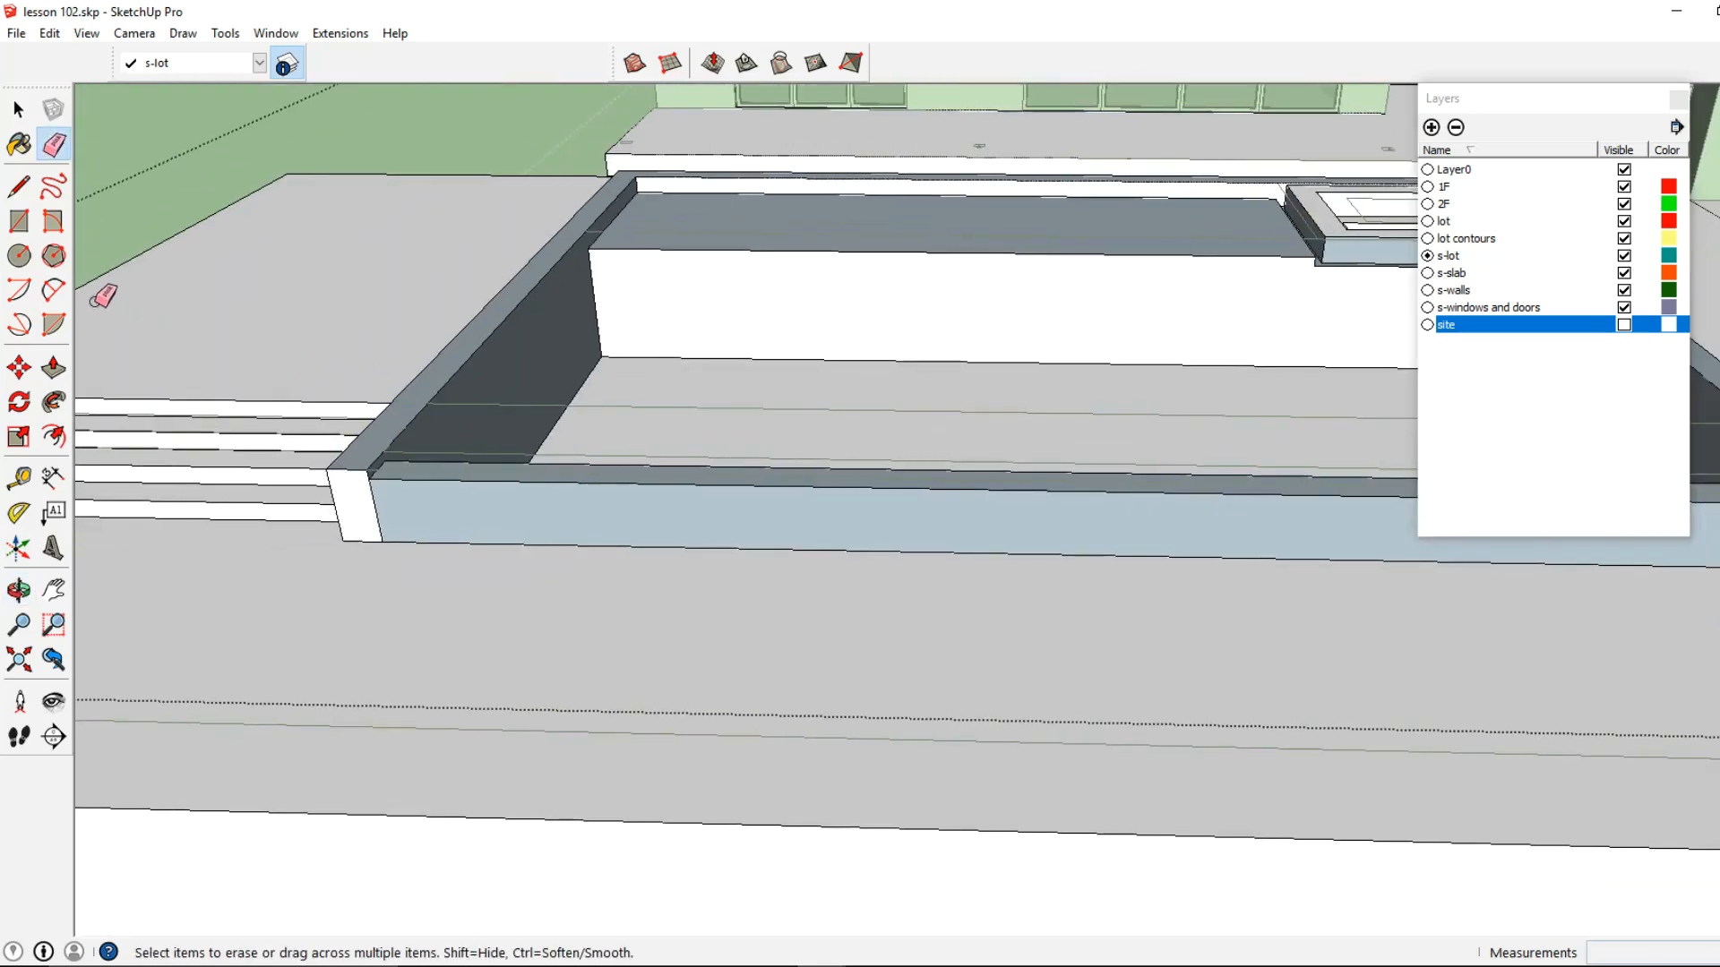
{"action": "left_click", "coordinate": [369, 466]}
{"action": "middle_click_drag", "start_coordinate": [369, 465], "coordinate": [884, 276]}
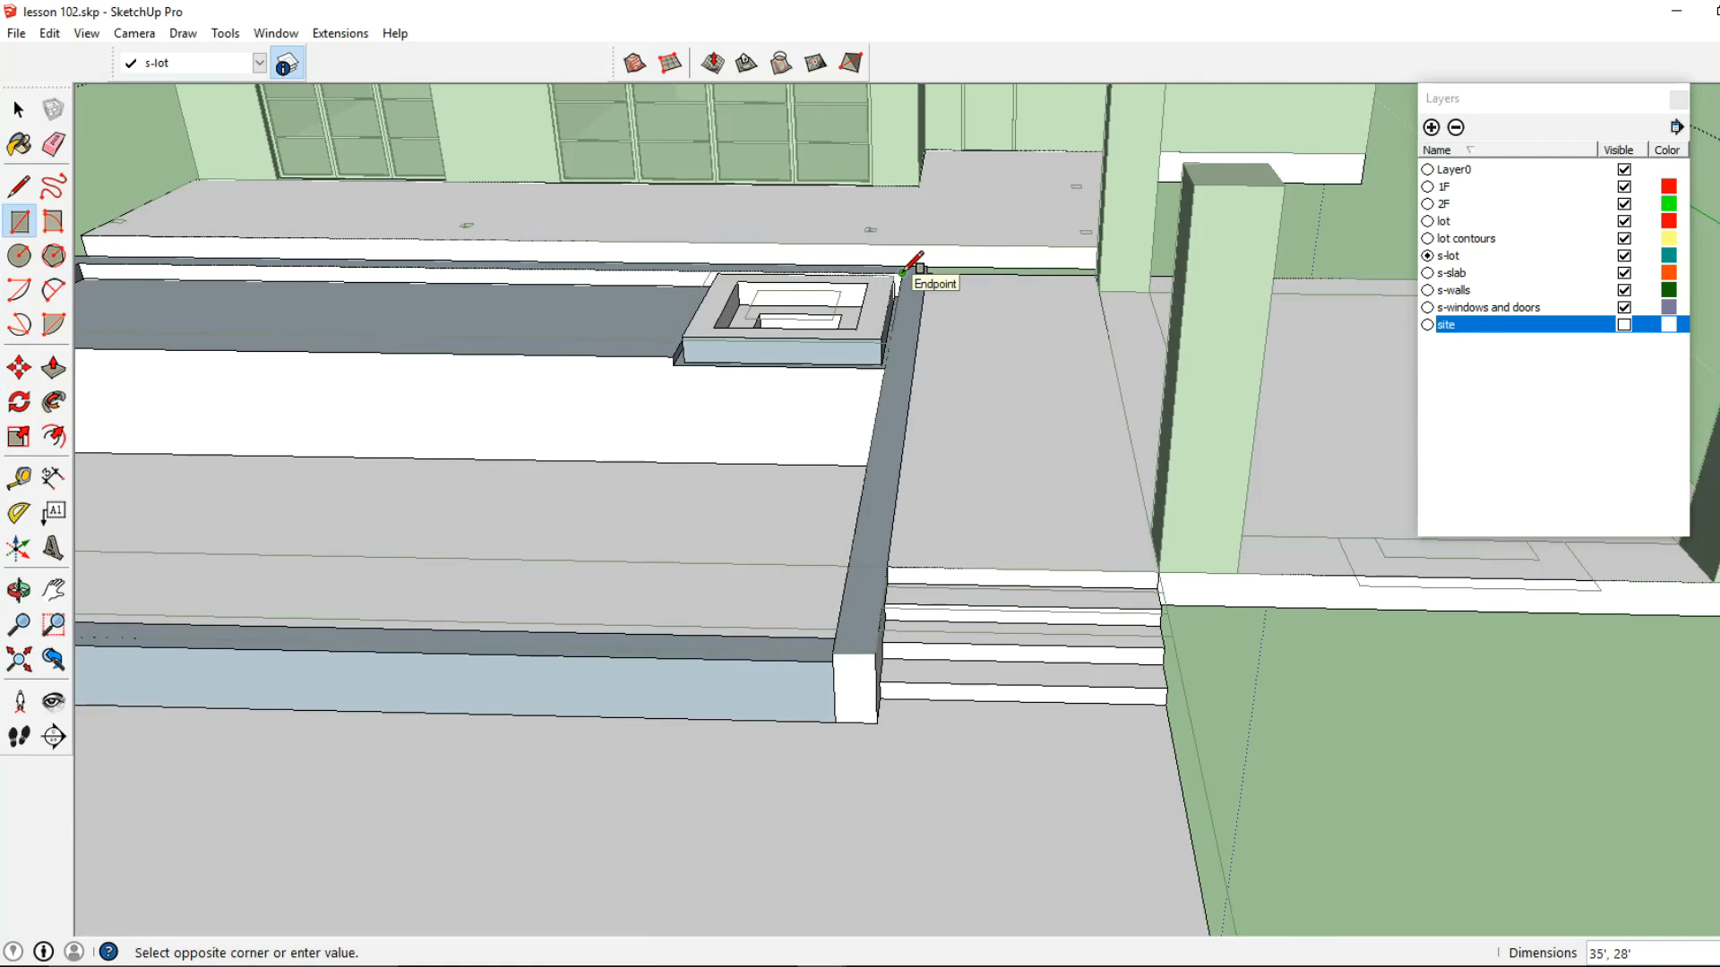
{"action": "left_click", "coordinate": [902, 270]}
{"action": "middle_click_drag", "start_coordinate": [903, 271], "coordinate": [1048, 482]}
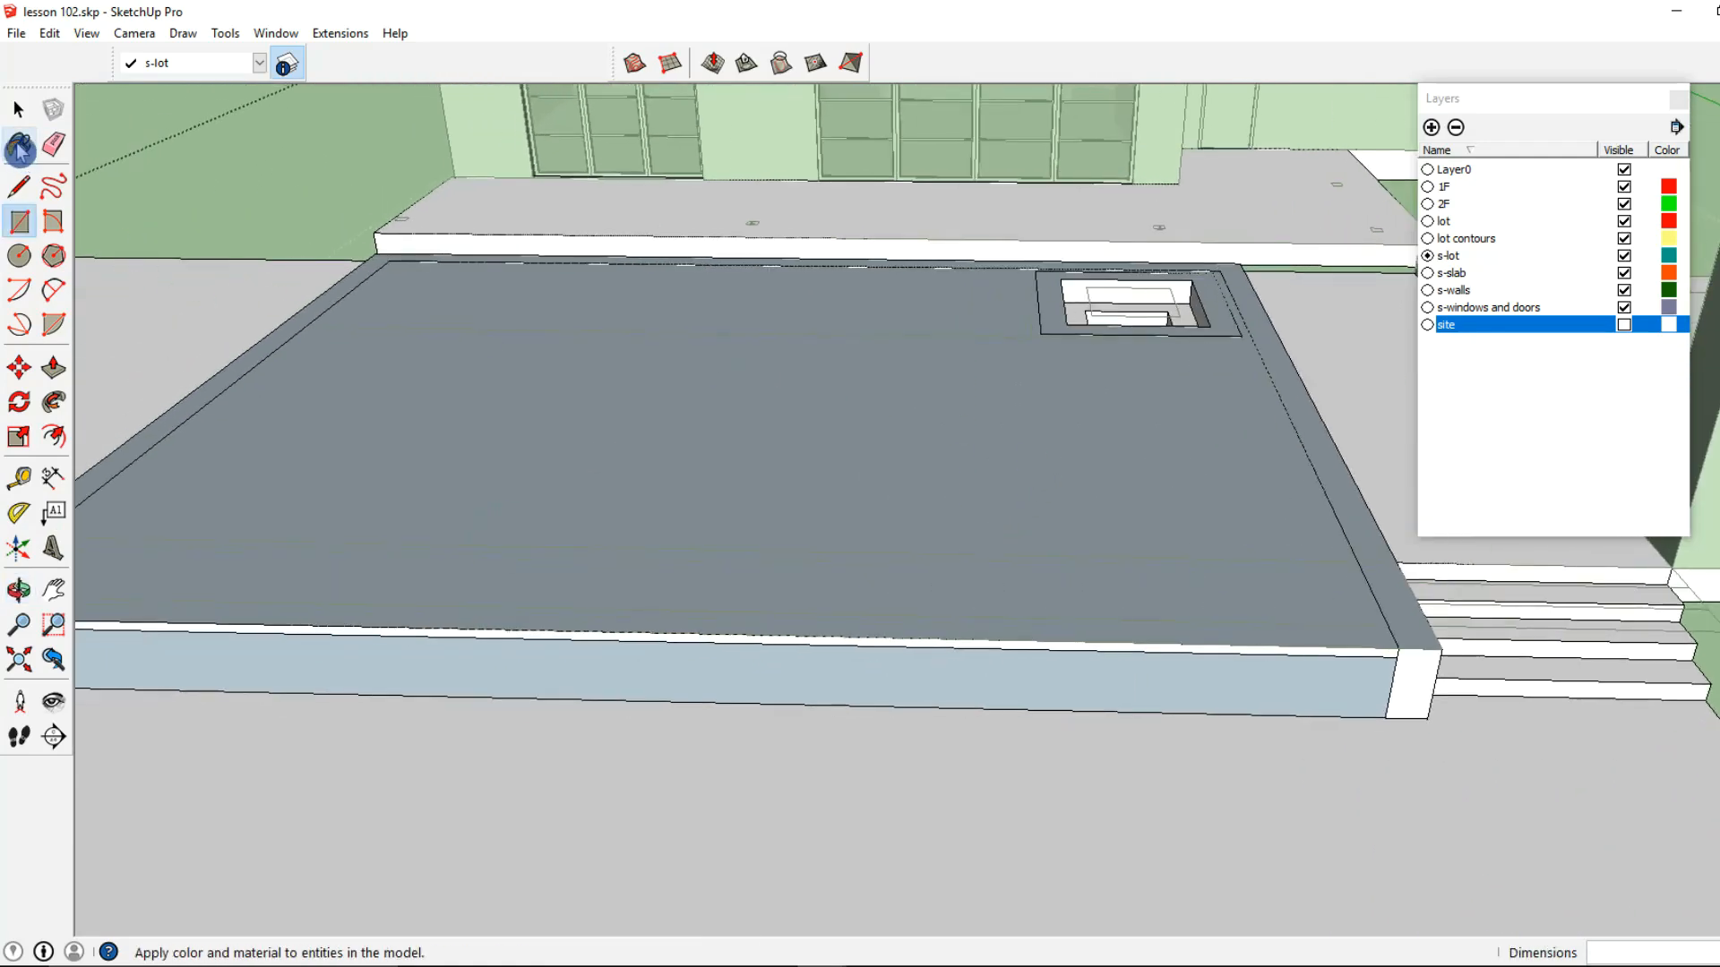
Group the new pool surface face together with its bounding edges
{"action": "left_click", "coordinate": [18, 111]}
{"action": "double_click", "coordinate": [503, 460]}
{"action": "right_click", "coordinate": [504, 460]}
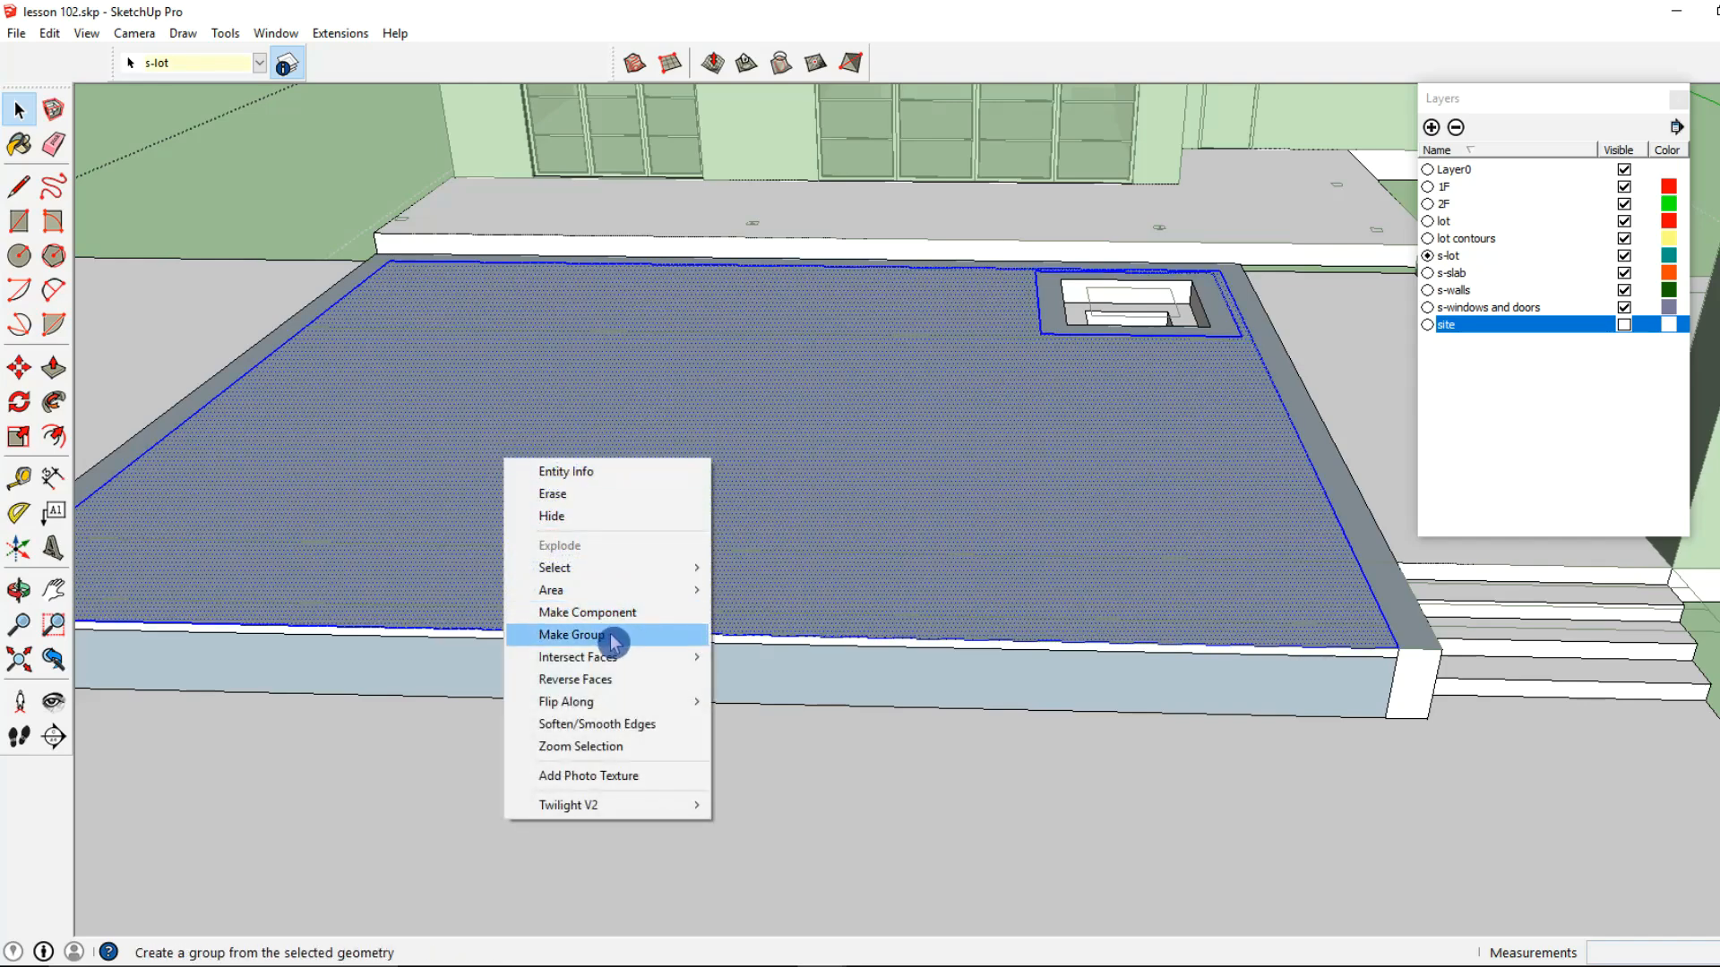
{"action": "left_click", "coordinate": [612, 637]}
Inside the new surface group, draw a 7' 4" line along the spa's front edge to close the face over it
{"action": "double_click", "coordinate": [726, 510]}
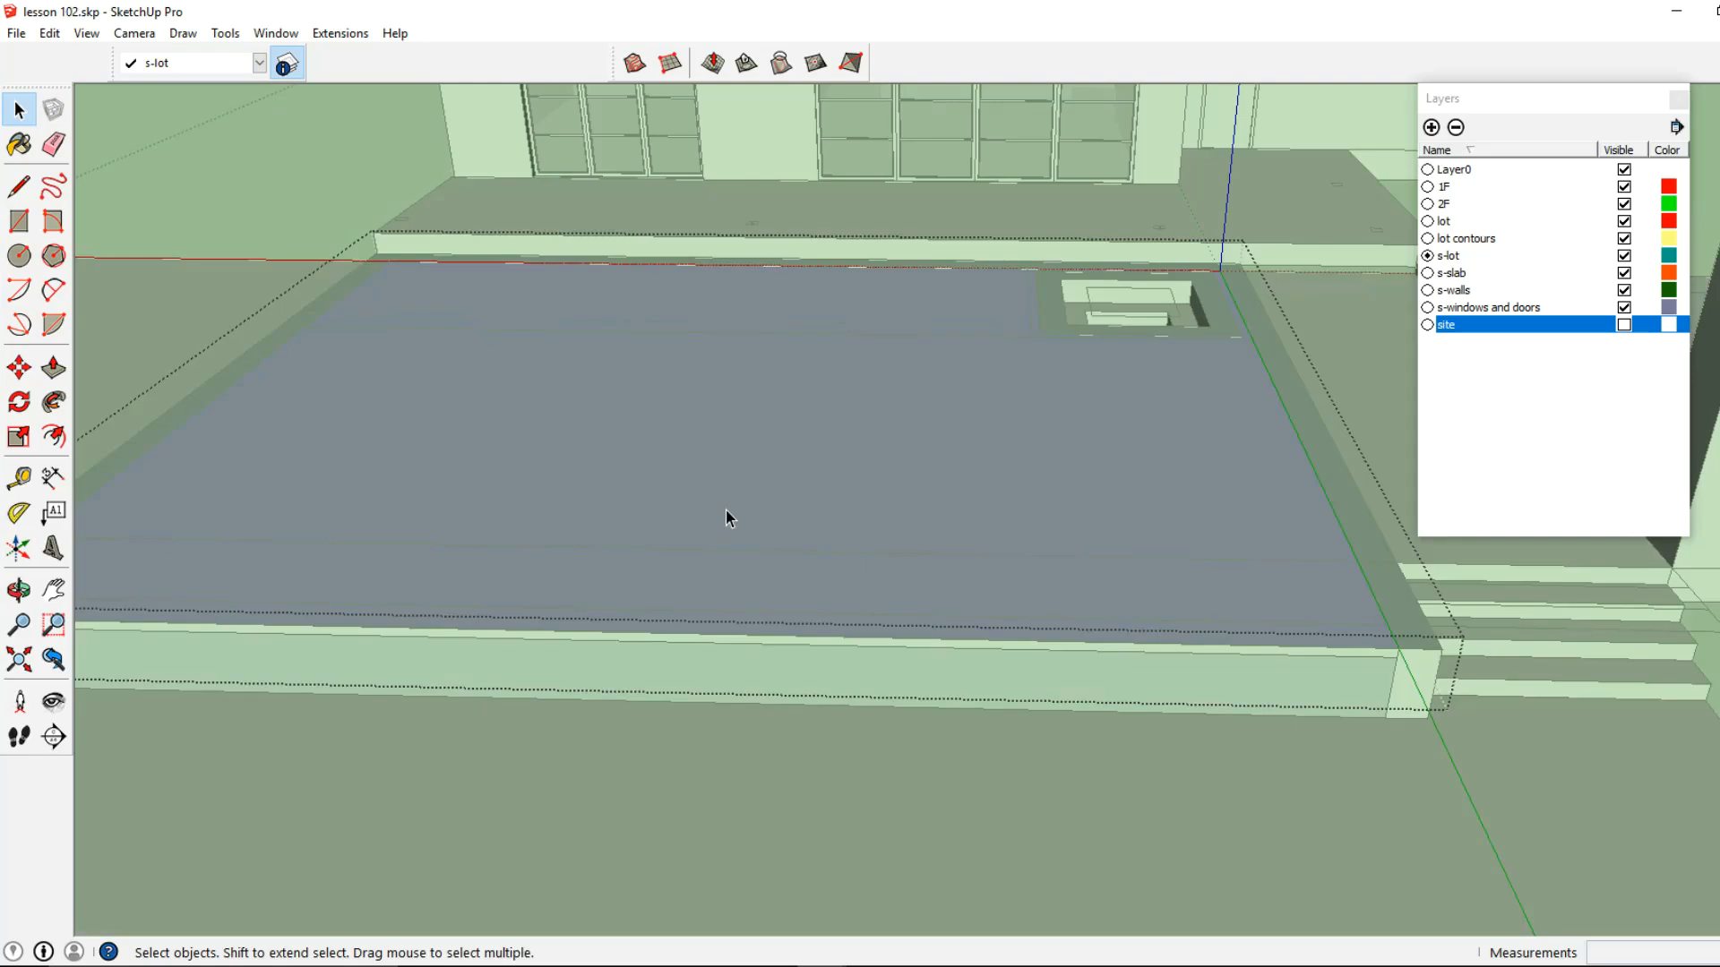
{"action": "left_click", "coordinate": [19, 186]}
{"action": "scroll", "coordinate": [619, 622], "scroll_direction": "up", "scroll_amount": 5}
{"action": "scroll", "coordinate": [703, 398], "scroll_direction": "up", "scroll_amount": 4}
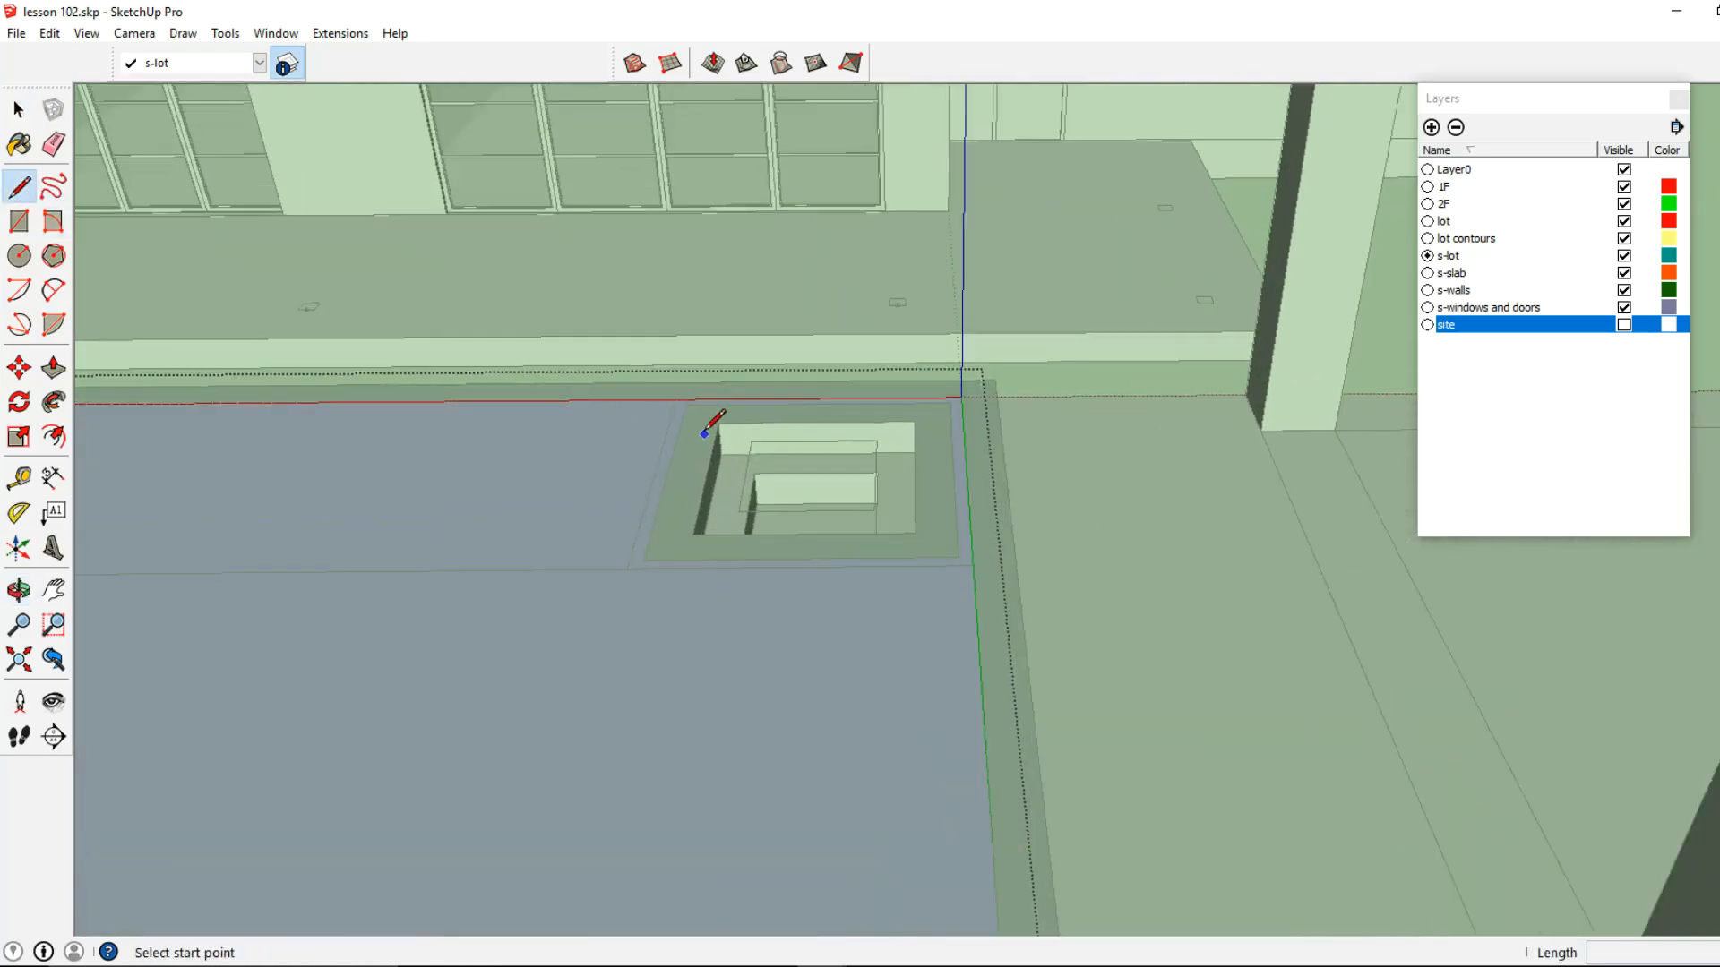
{"action": "middle_click_drag", "start_coordinate": [976, 571], "coordinate": [723, 667]}
{"action": "left_click", "coordinate": [639, 571]}
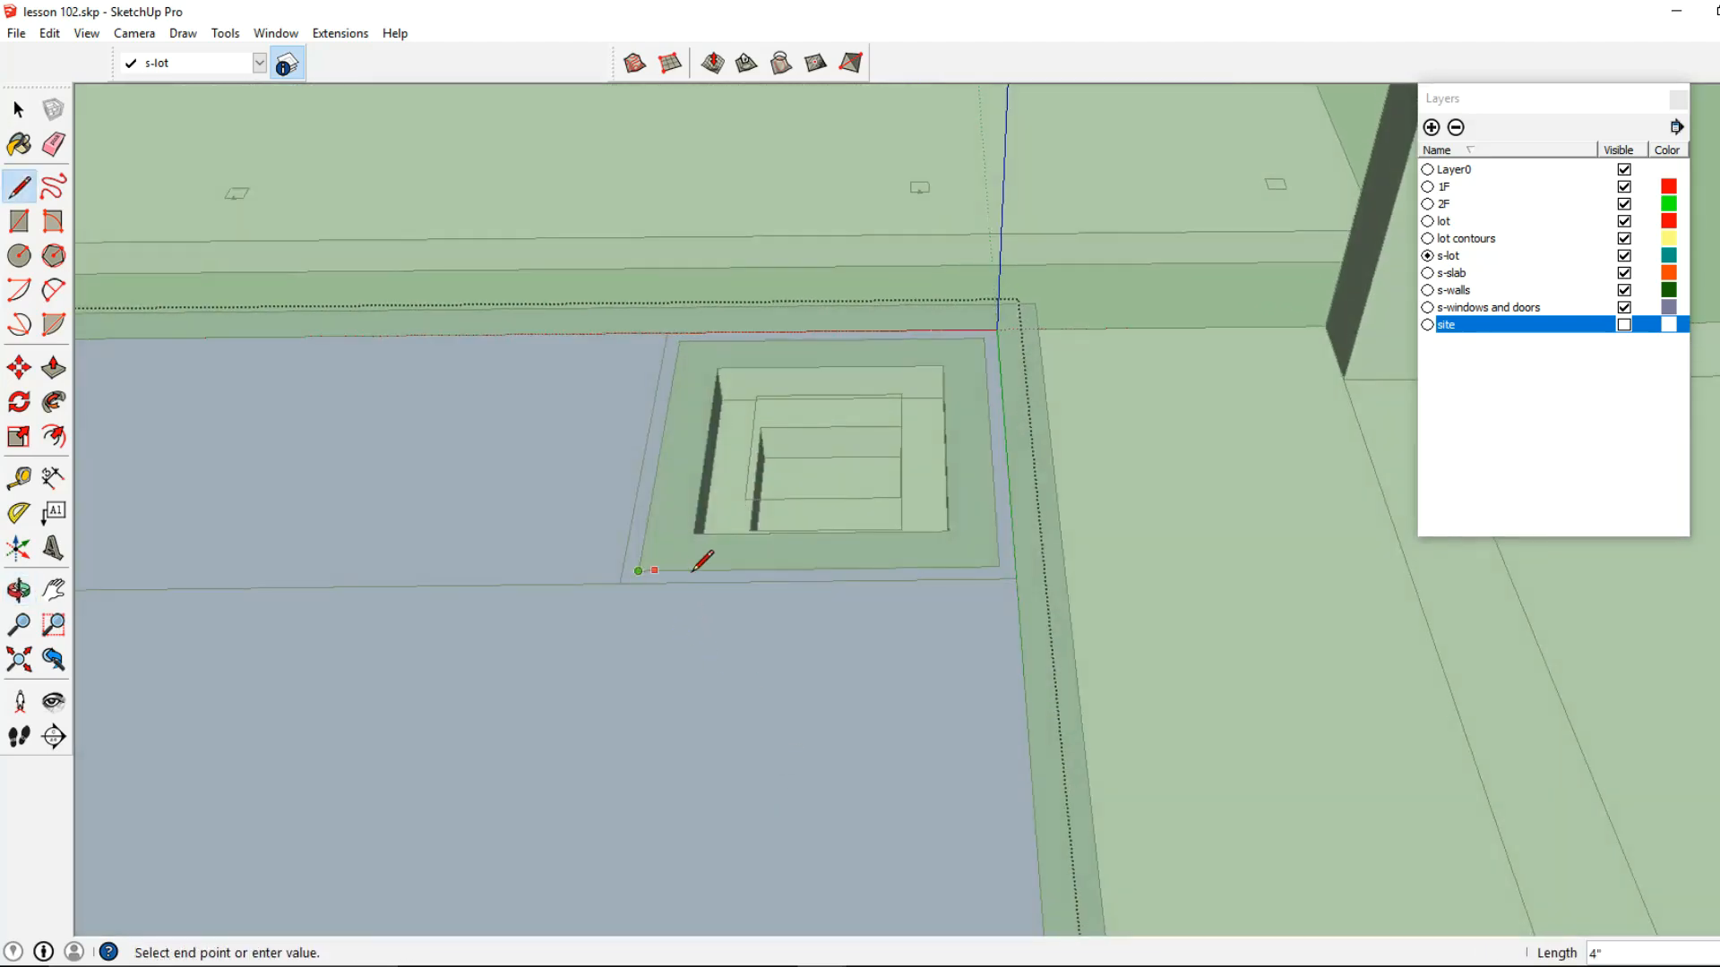
{"action": "left_click", "coordinate": [999, 565]}
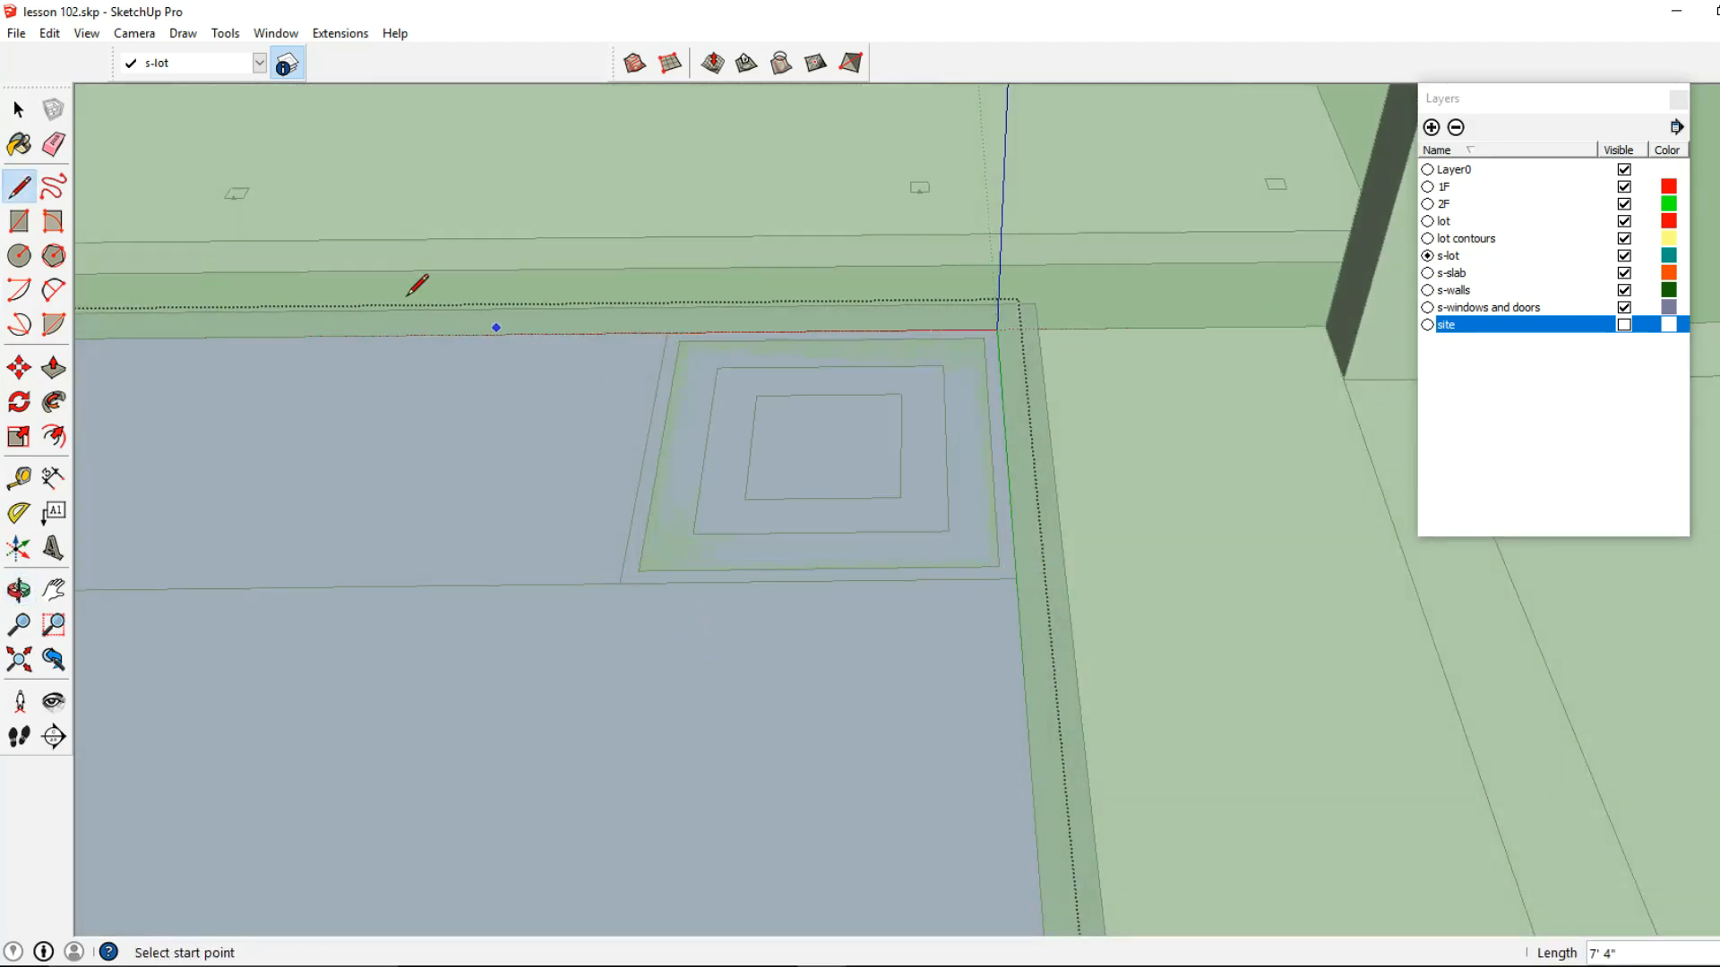
Delete the ring-shaped part of the water surface covering the spa's rim inside the surface group
{"action": "left_click", "coordinate": [19, 110]}
{"action": "scroll", "coordinate": [540, 561], "scroll_direction": "down", "scroll_amount": 1}
{"action": "left_click", "coordinate": [555, 566]}
{"action": "scroll", "coordinate": [555, 566], "scroll_direction": "down", "scroll_amount": 2}
{"action": "key", "text": "Escape"}
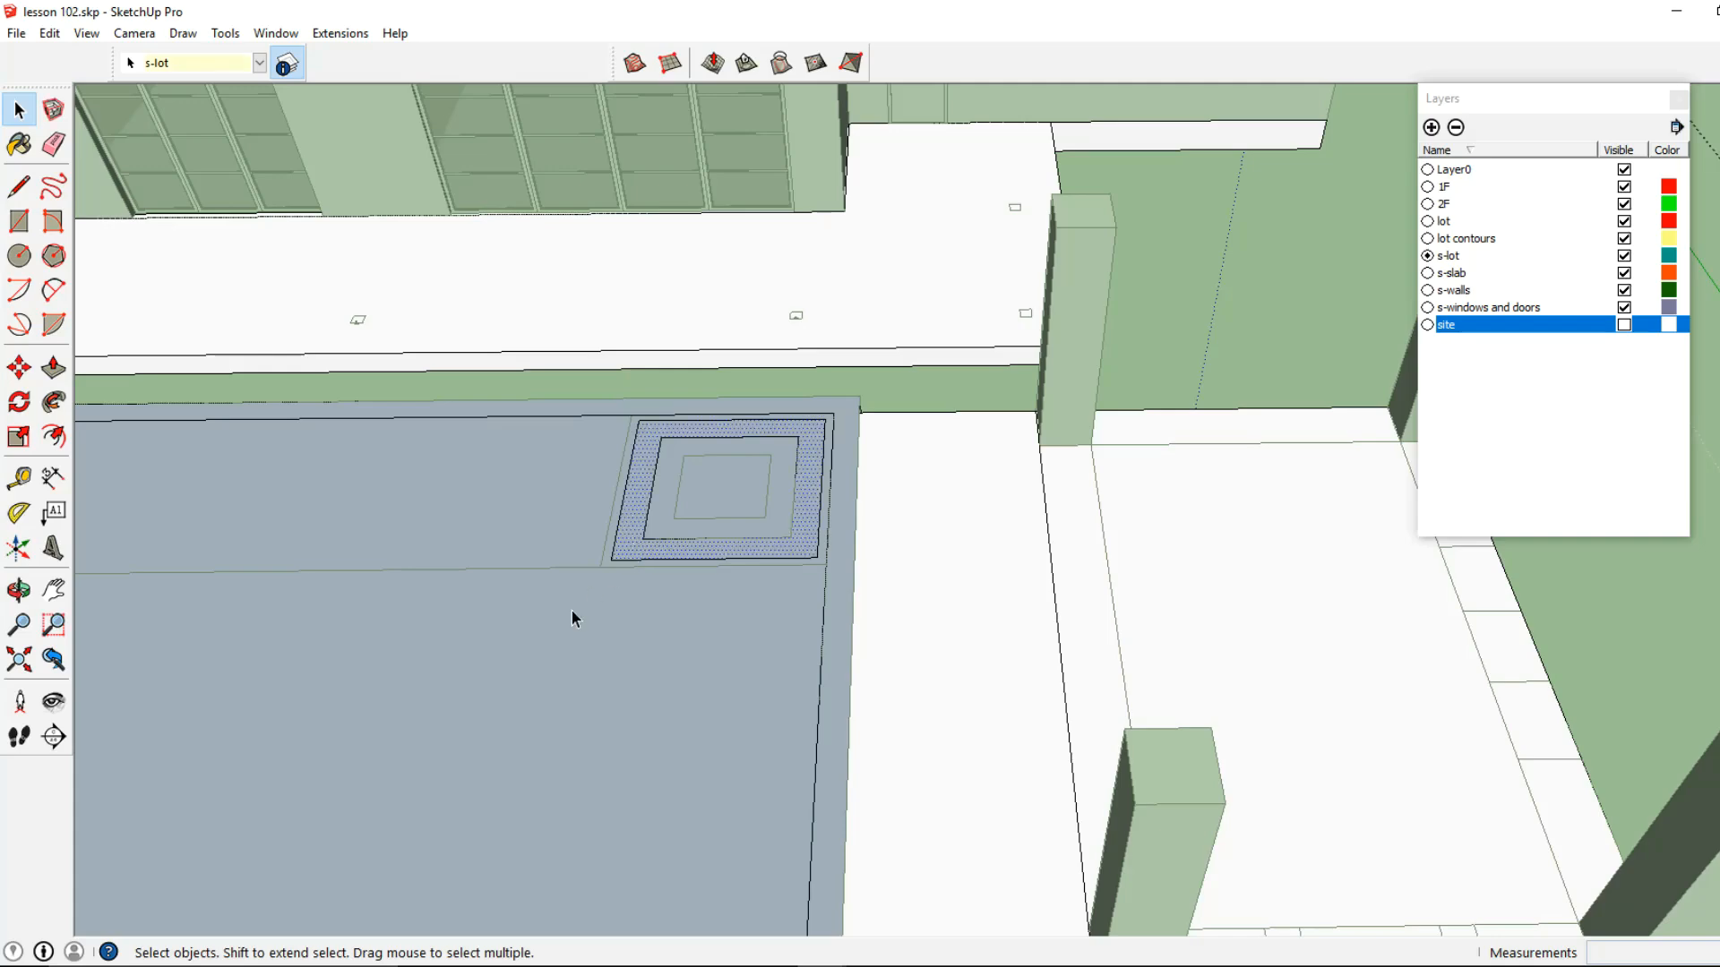
{"action": "double_click", "coordinate": [572, 611]}
{"action": "key", "text": "Delete"}
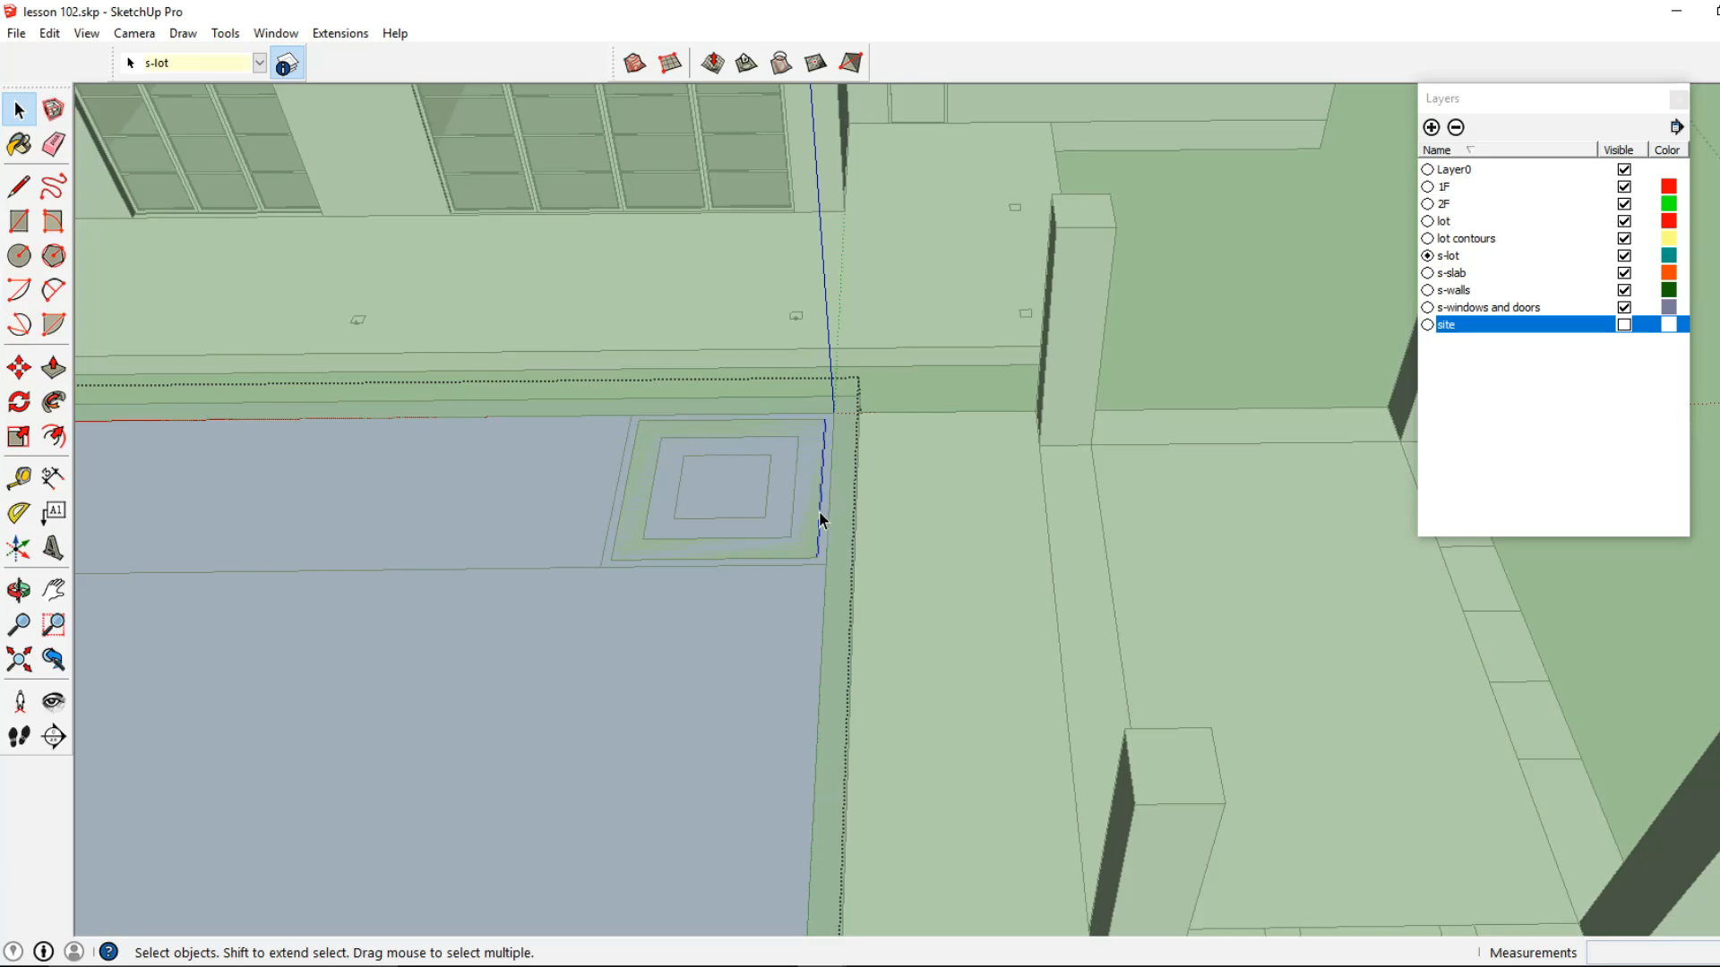
Leave the surface group and paint it with the Water_Pool_Light material from the Water collection
{"action": "scroll", "coordinate": [817, 512], "scroll_direction": "down", "scroll_amount": 6}
{"action": "middle_click_drag", "start_coordinate": [806, 515], "coordinate": [672, 472]}
{"action": "scroll", "coordinate": [546, 595], "scroll_direction": "up", "scroll_amount": 3}
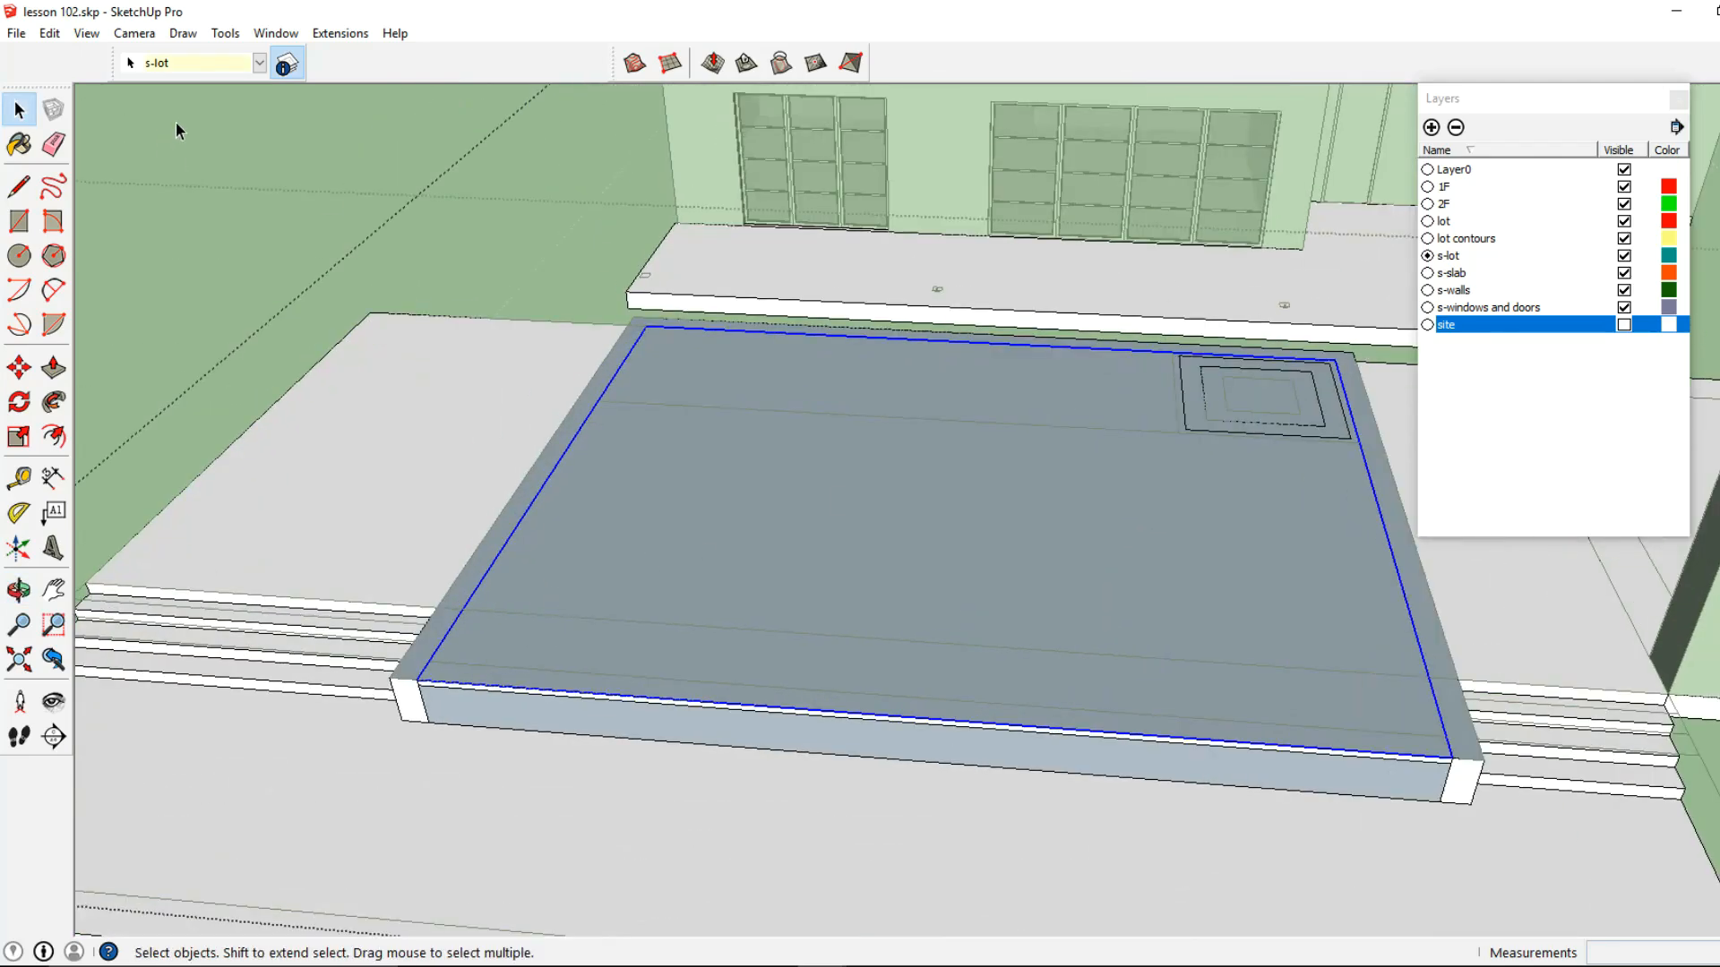
{"action": "left_click", "coordinate": [283, 74]}
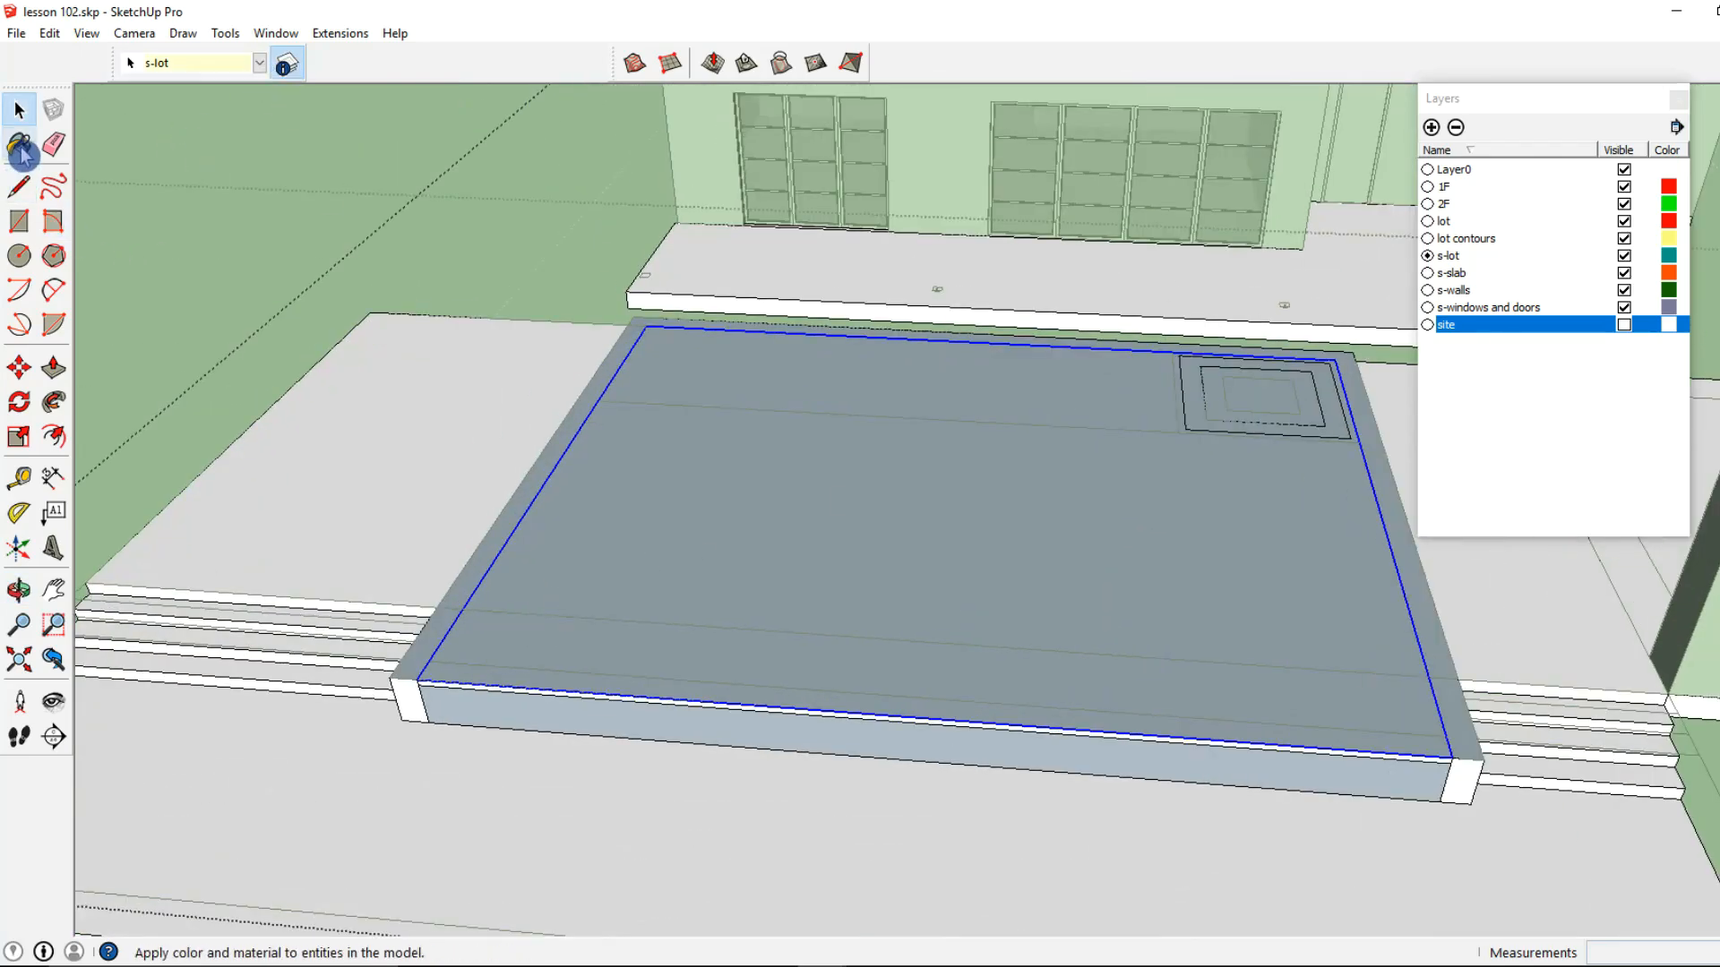
{"action": "key", "text": "b"}
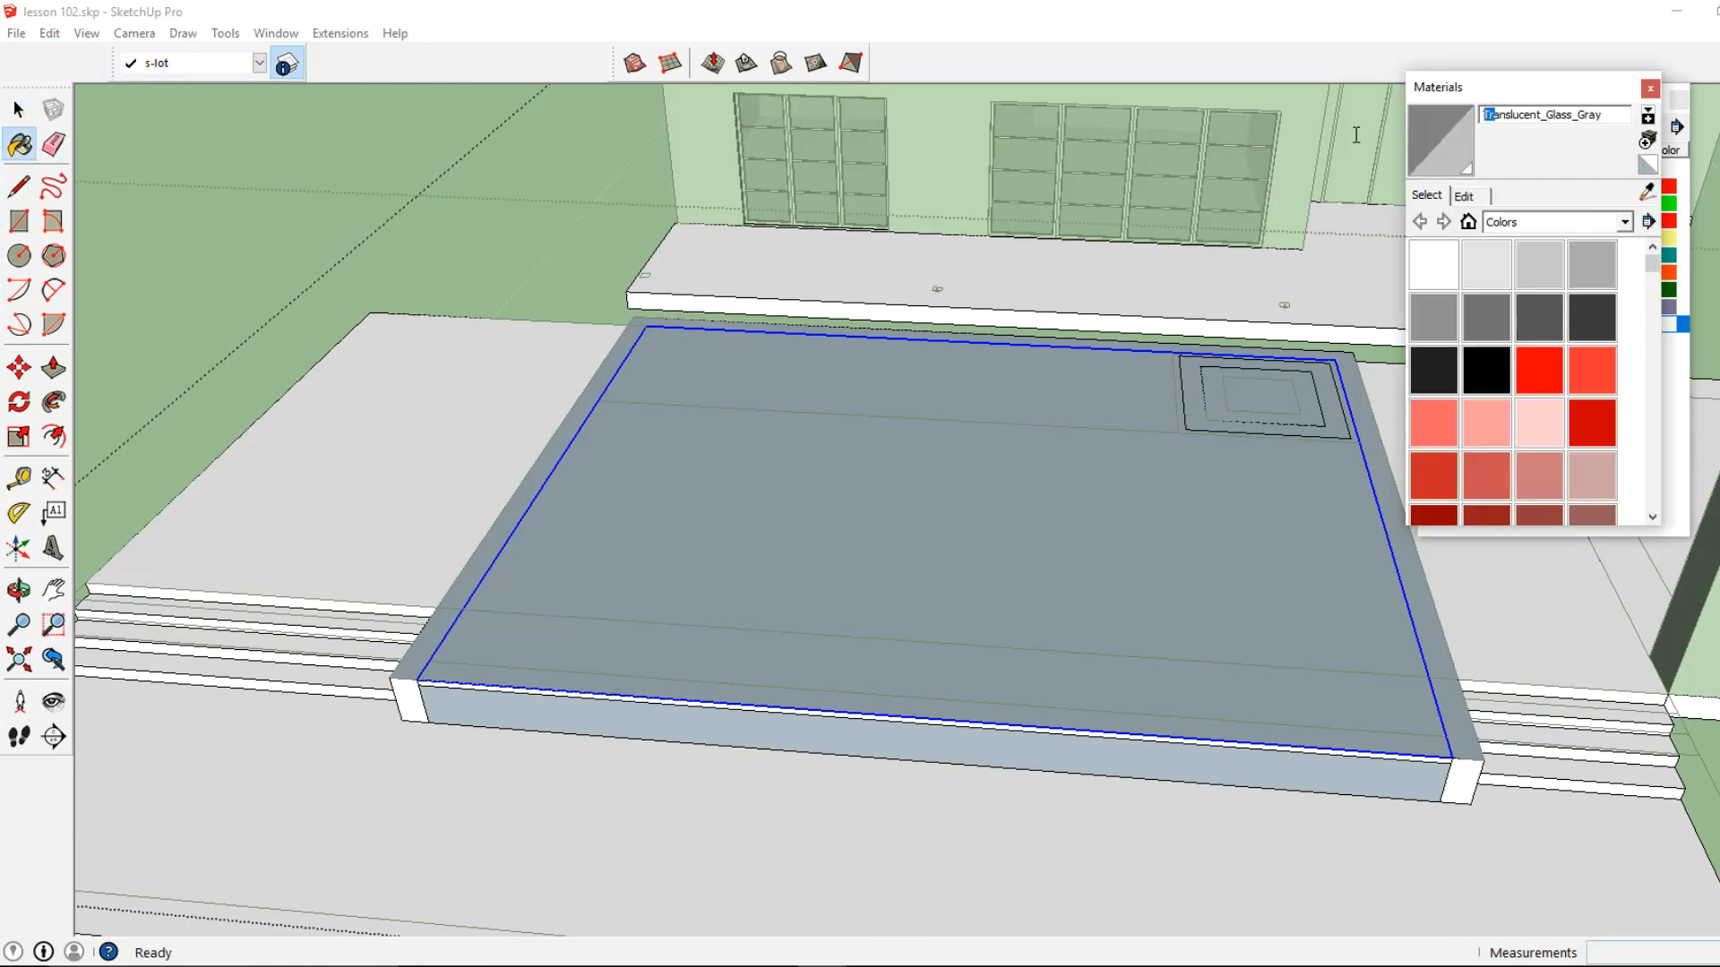
{"action": "left_click", "coordinate": [1522, 222]}
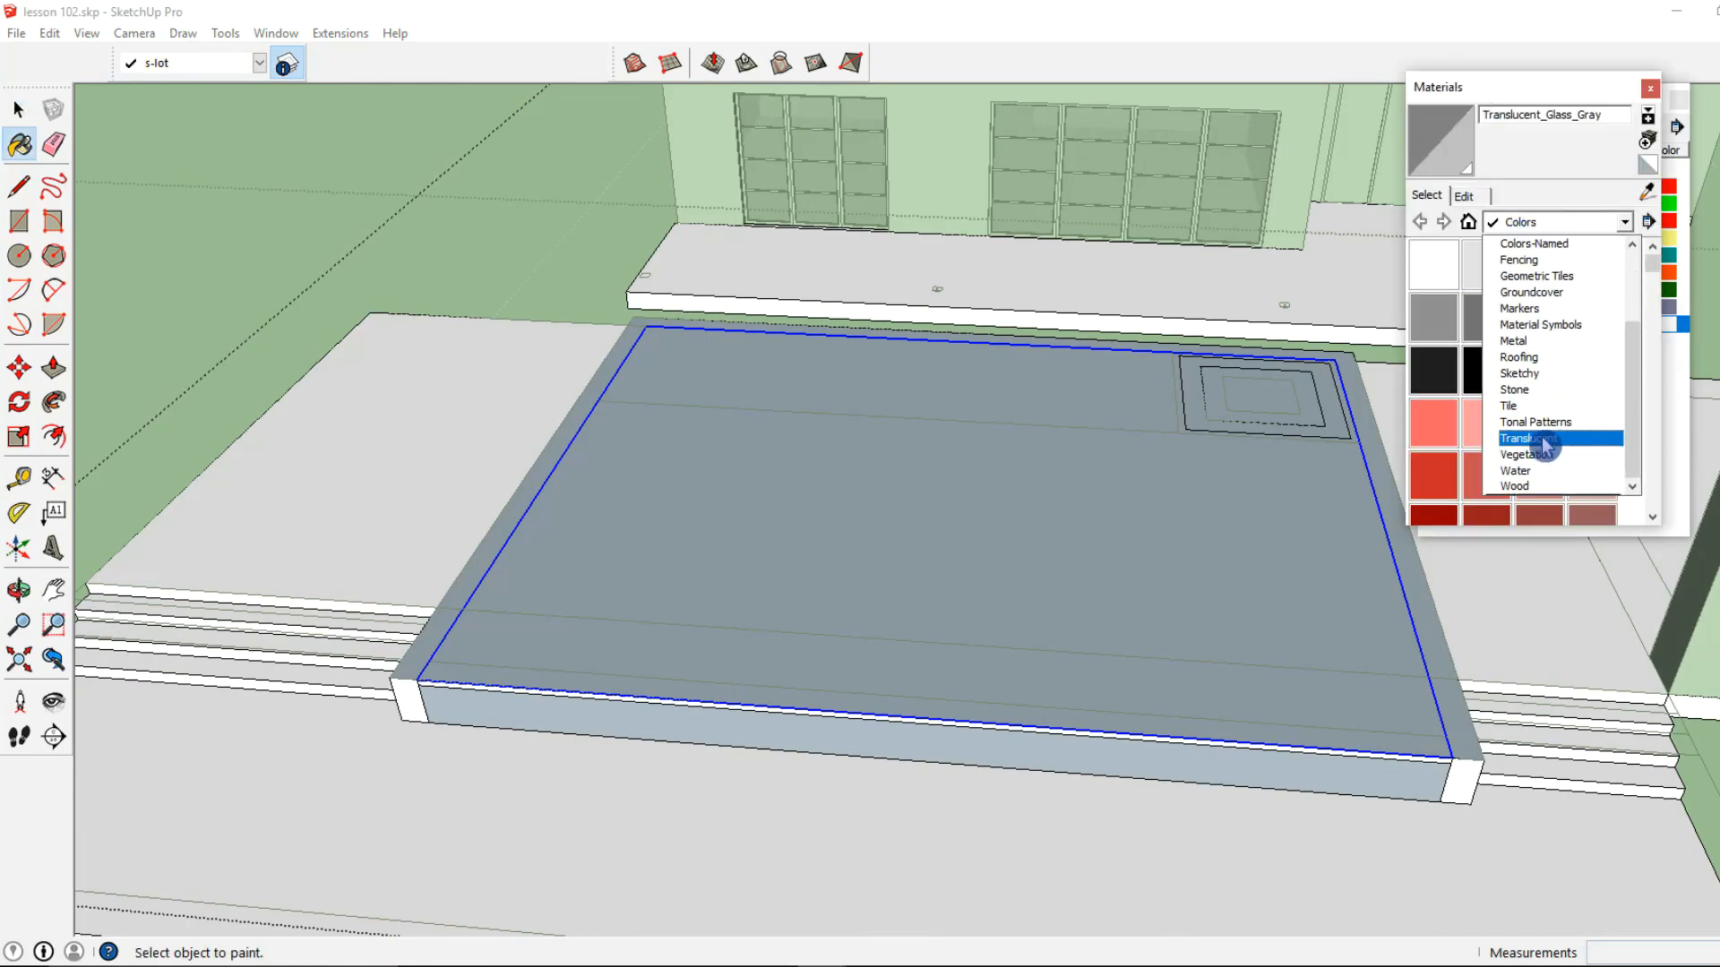
{"action": "left_click", "coordinate": [1539, 472]}
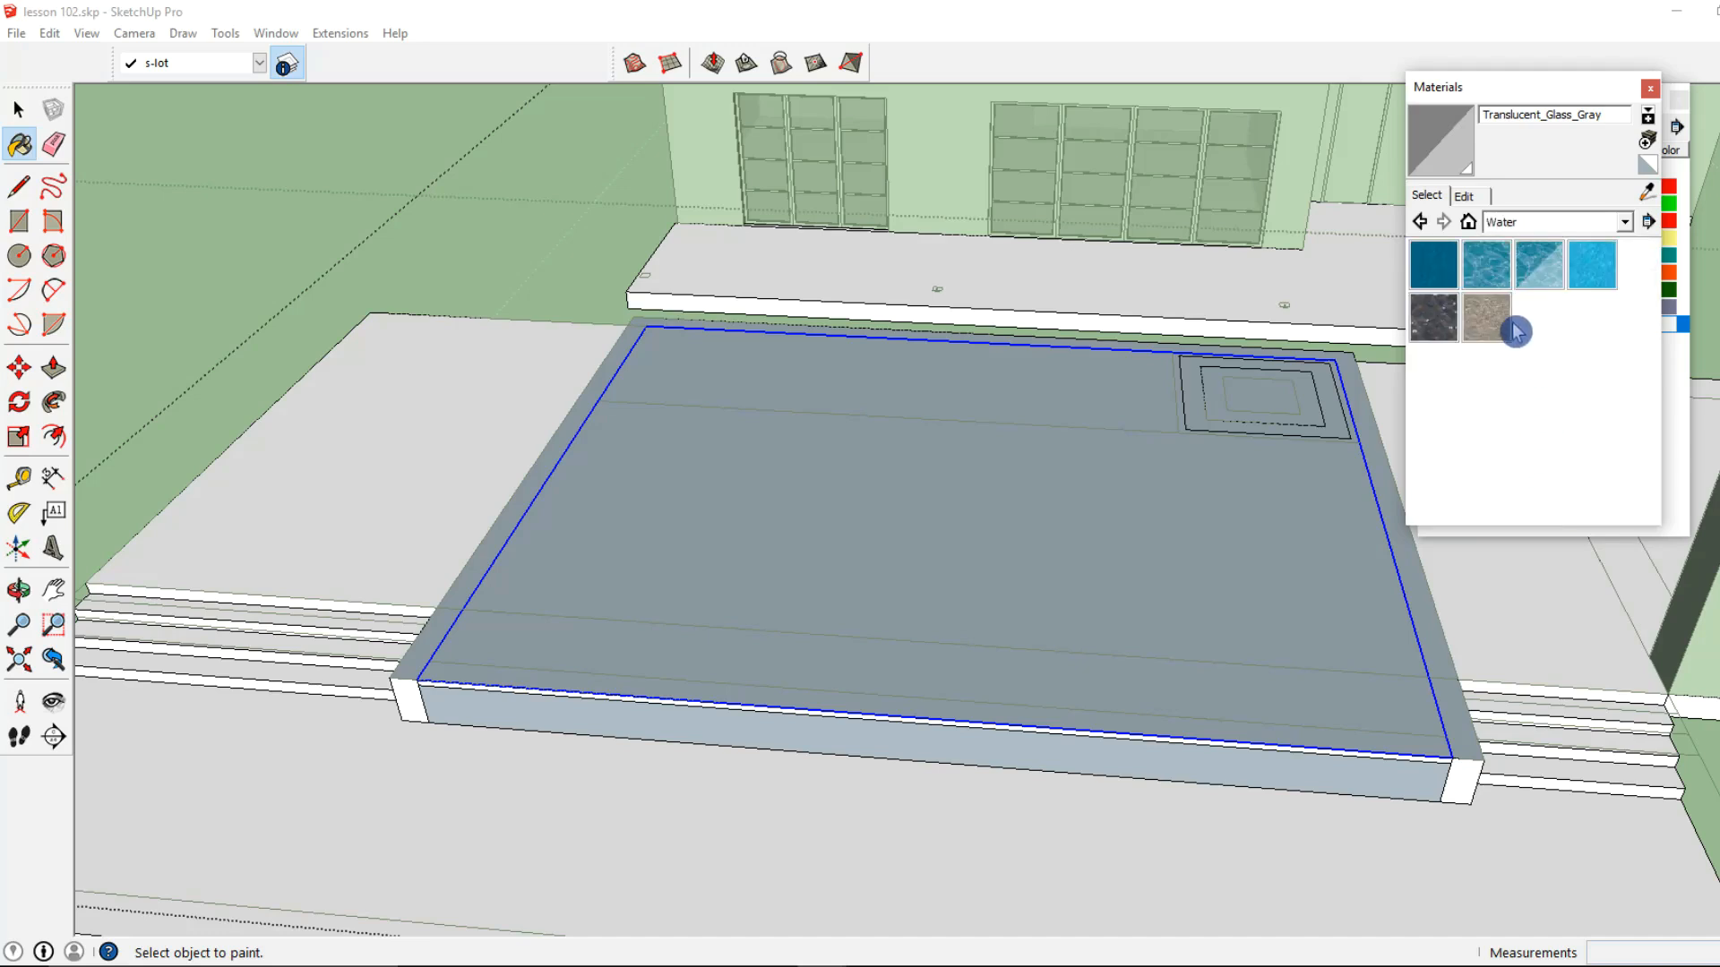
{"action": "left_click", "coordinate": [1540, 268]}
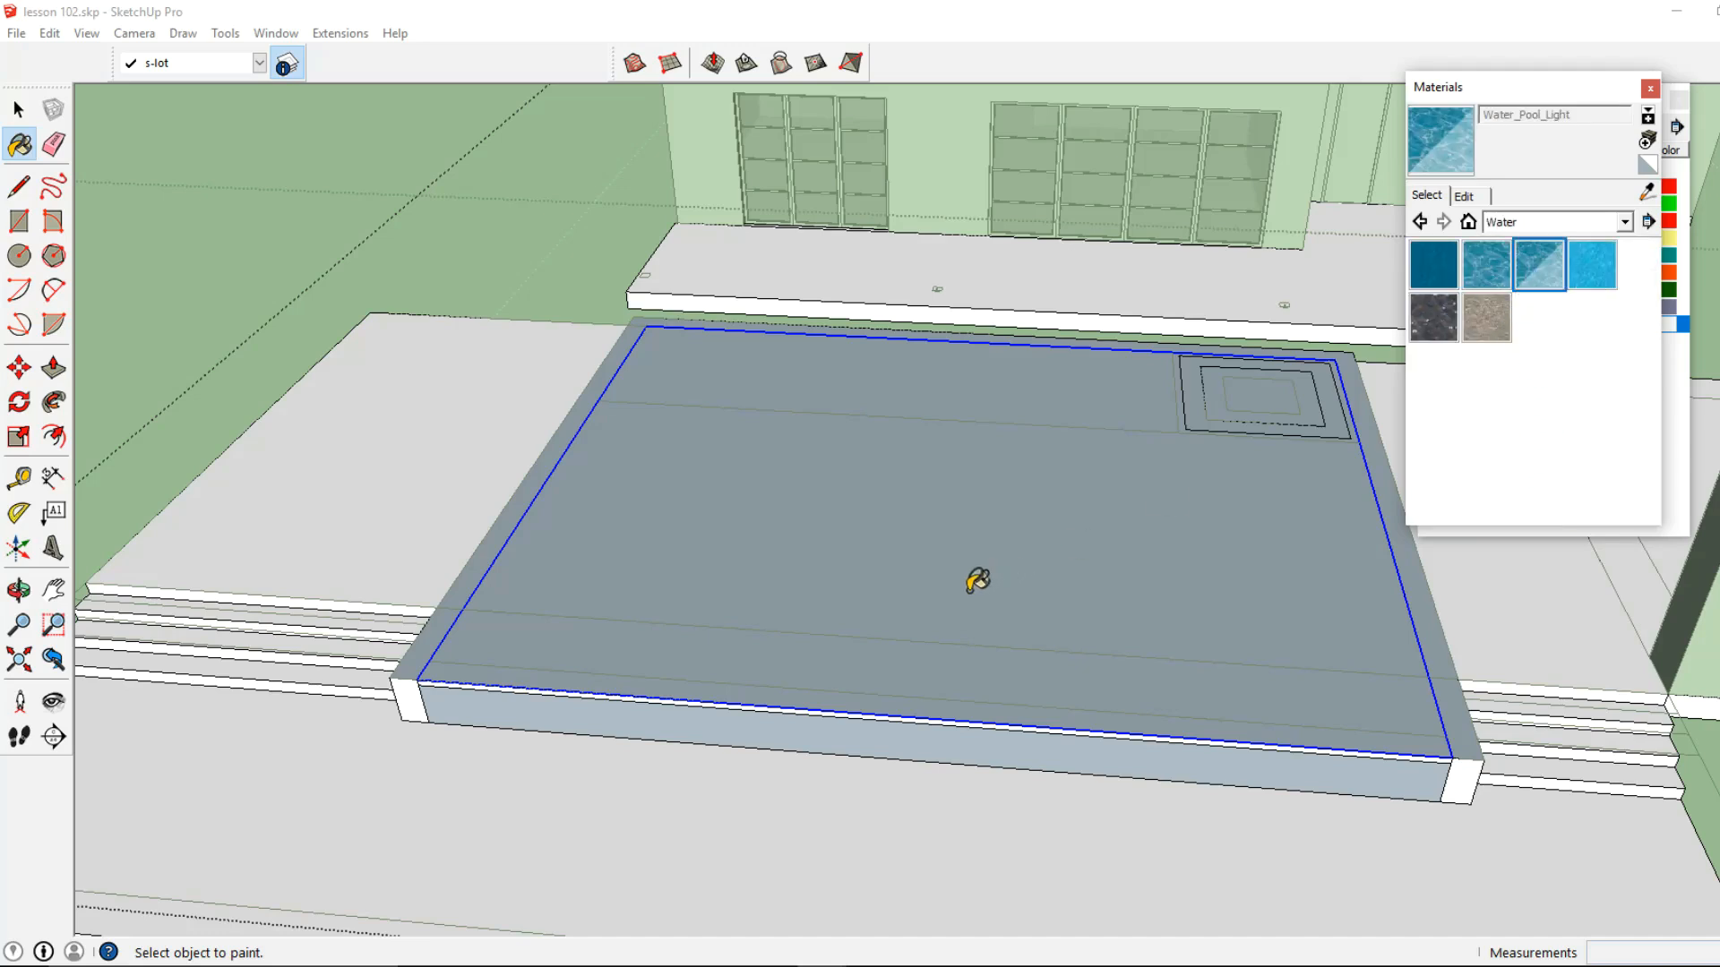
{"action": "left_click", "coordinate": [975, 580]}
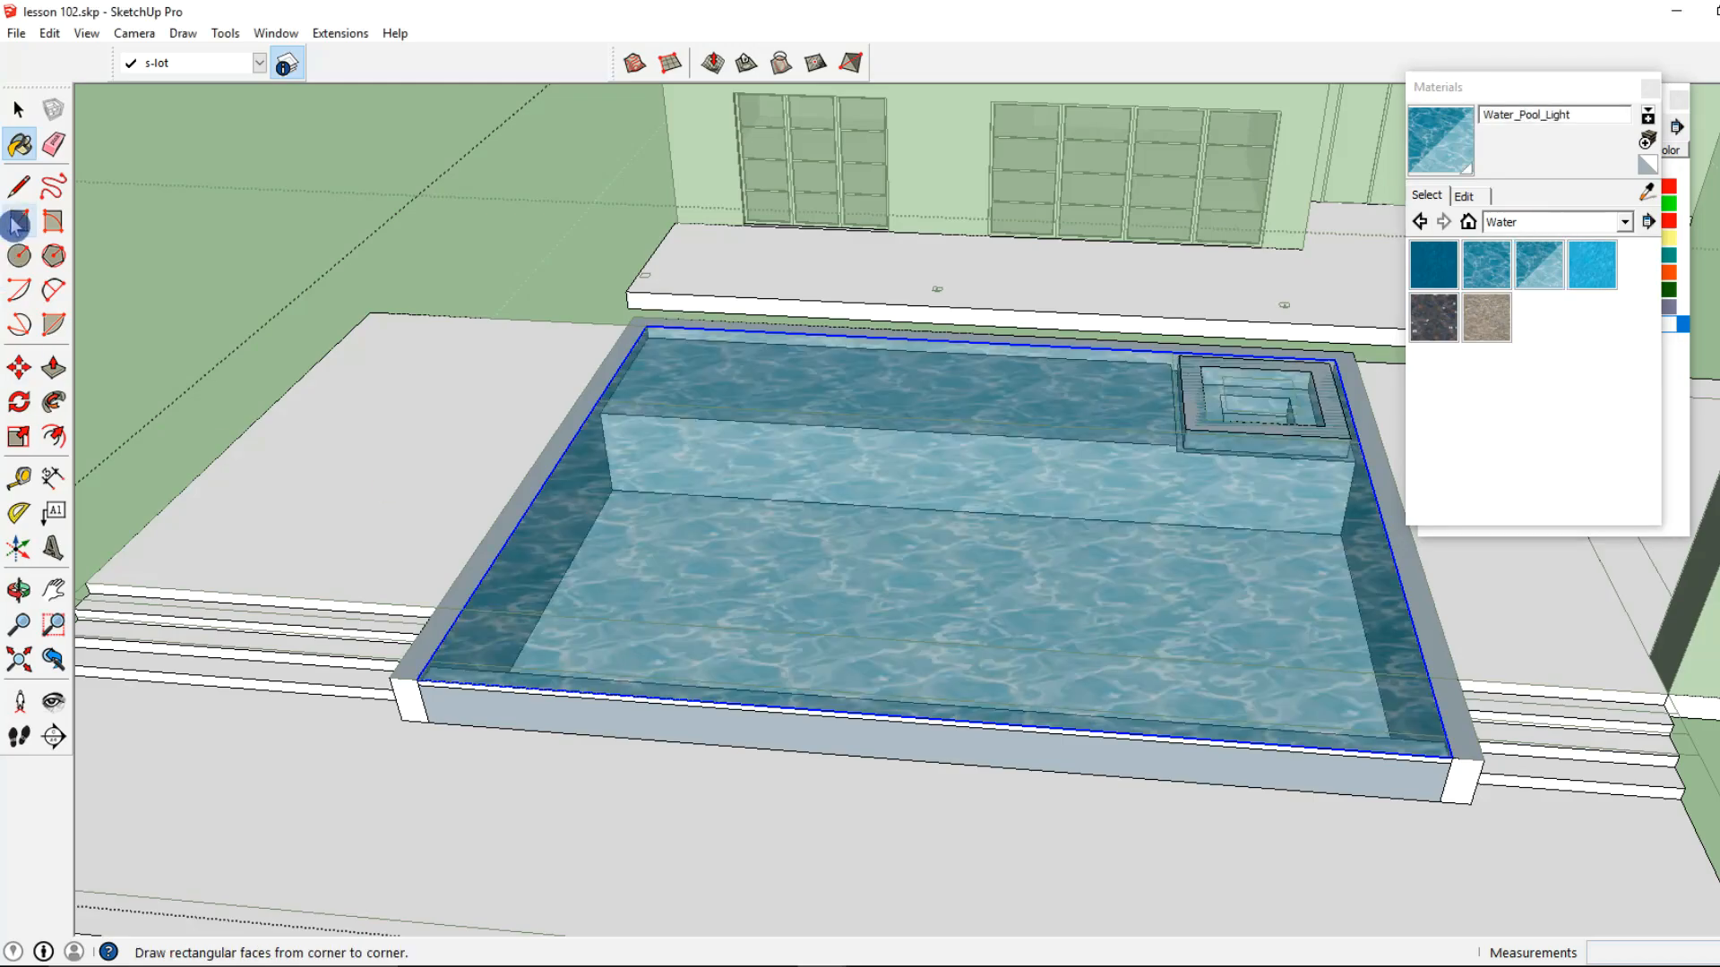
Select the water surface group and move it down 2", plus another 0.5"
{"action": "left_click", "coordinate": [24, 117]}
{"action": "middle_click_drag", "start_coordinate": [632, 556], "coordinate": [730, 474]}
{"action": "scroll", "coordinate": [694, 492], "scroll_direction": "up", "scroll_amount": 2}
{"action": "key", "text": "Escape"}
{"action": "left_click", "coordinate": [594, 641]}
{"action": "scroll", "coordinate": [556, 658], "scroll_direction": "up", "scroll_amount": 1}
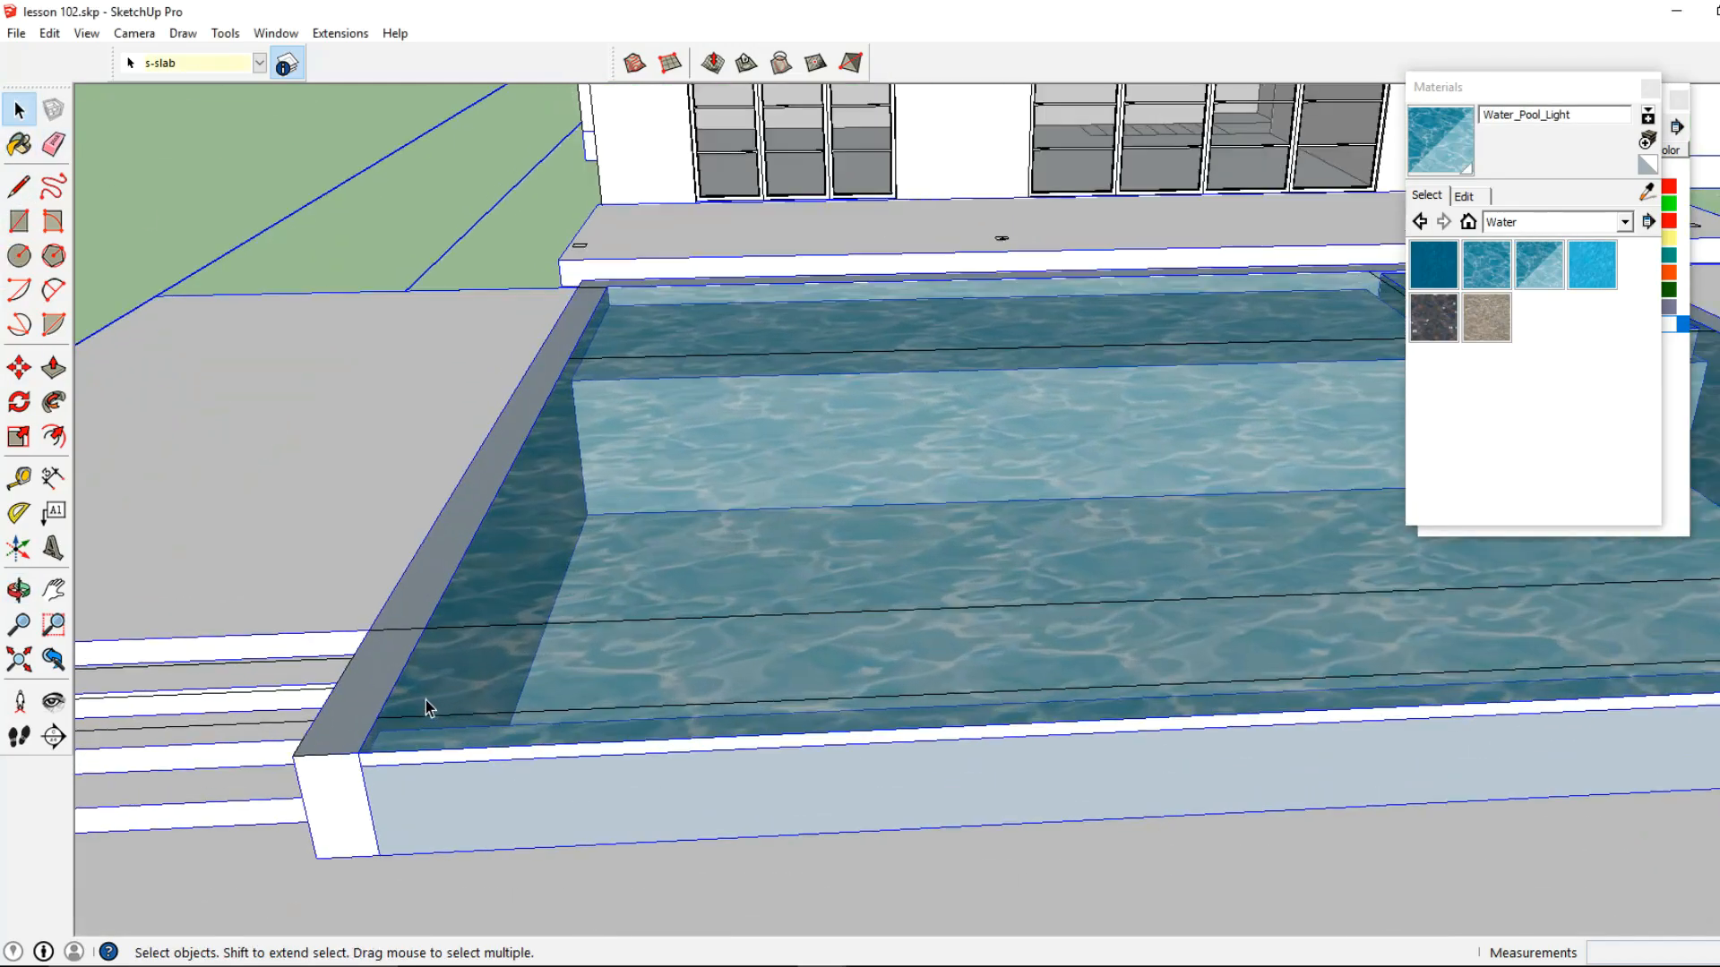
{"action": "scroll", "coordinate": [452, 576], "scroll_direction": "down", "scroll_amount": 3}
{"action": "left_click", "coordinate": [506, 634]}
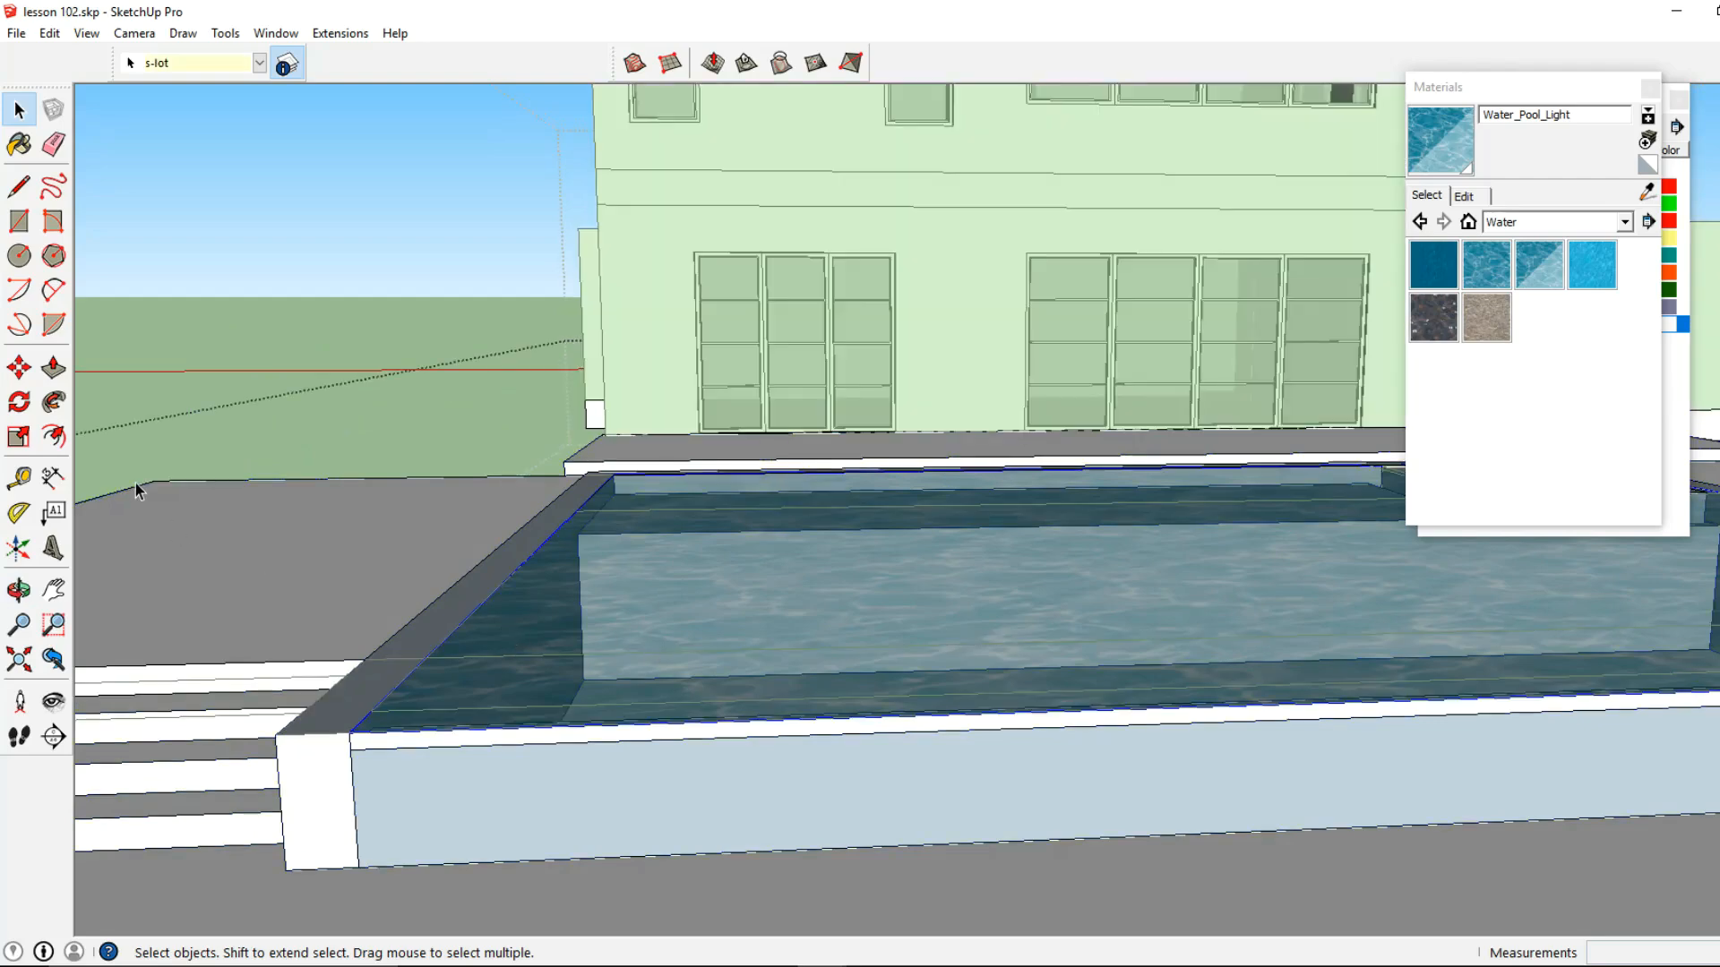
{"action": "left_click", "coordinate": [30, 380]}
{"action": "middle_click_drag", "start_coordinate": [466, 728], "coordinate": [453, 598], "text": "shift"}
{"action": "scroll", "coordinate": [343, 600], "scroll_direction": "up", "scroll_amount": 5}
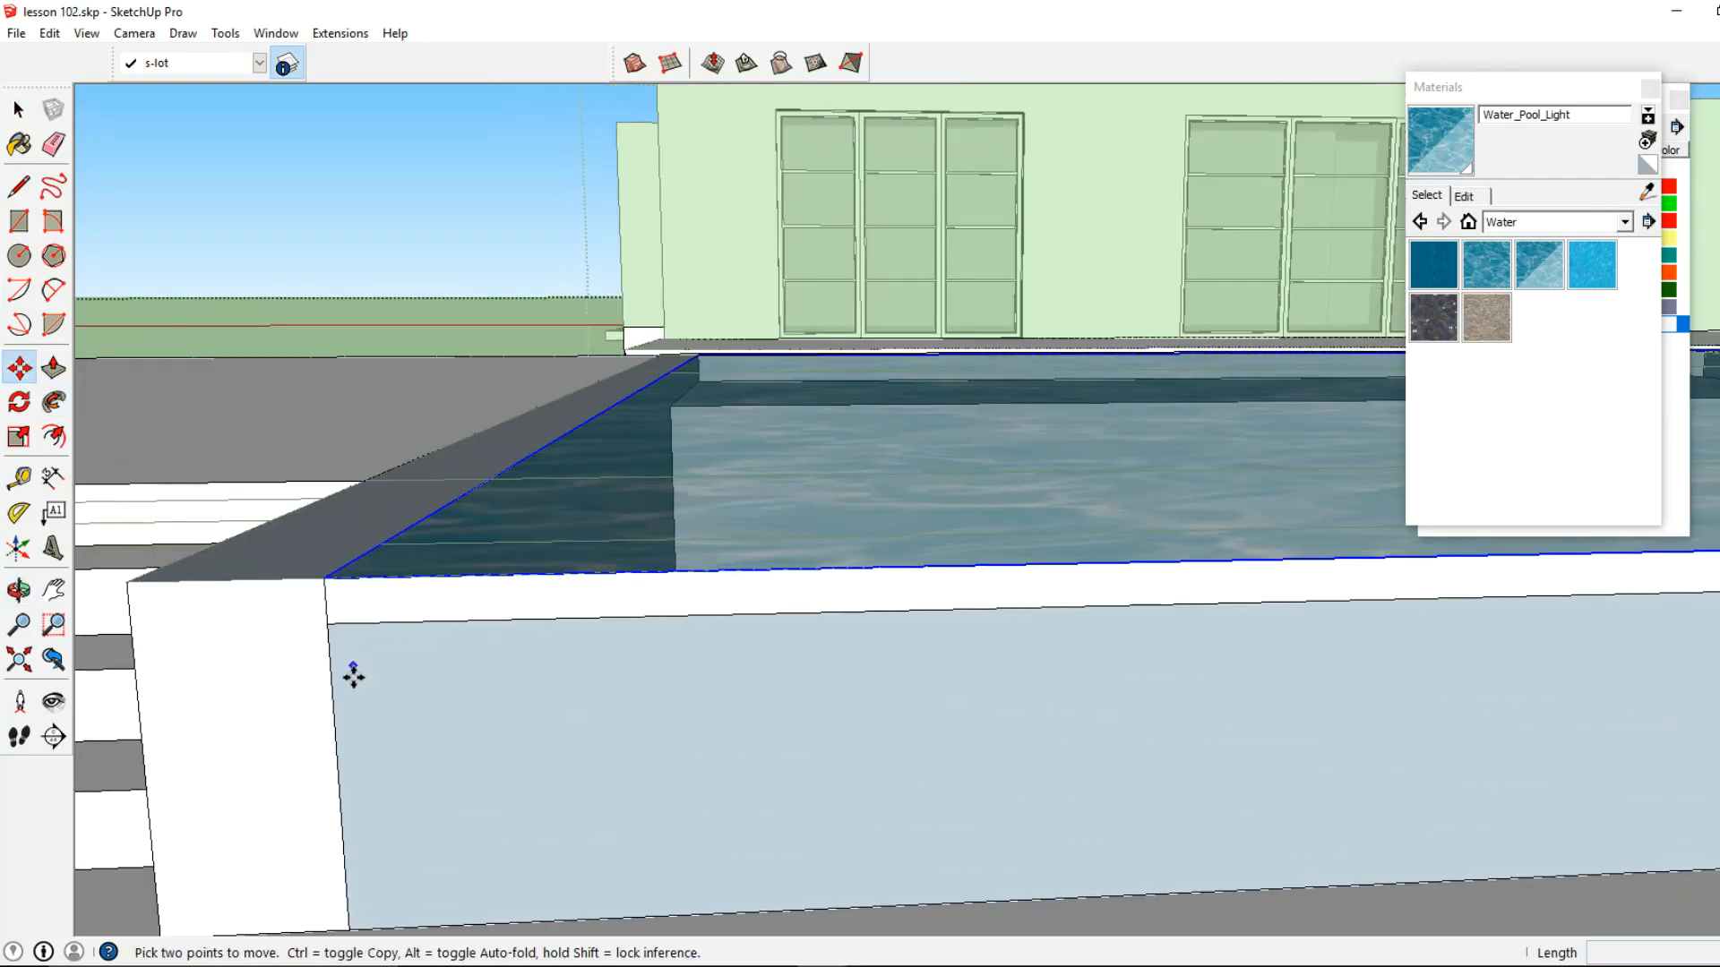
{"action": "type", "text": "2"}
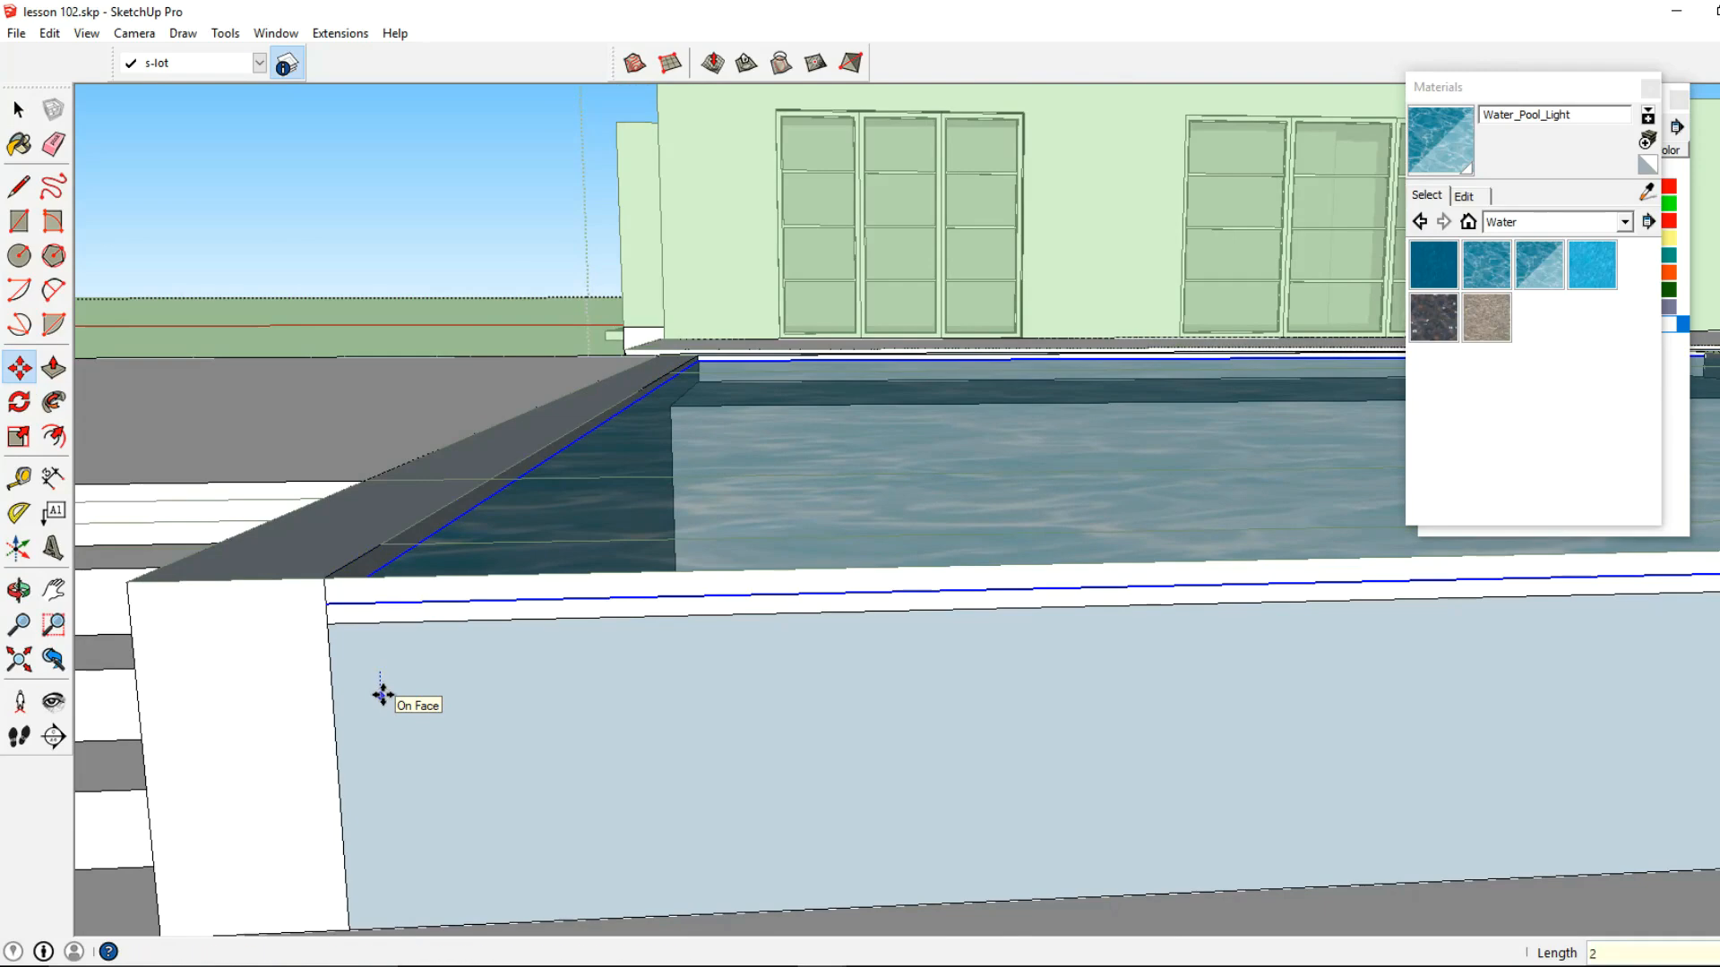
{"action": "key", "text": "Return"}
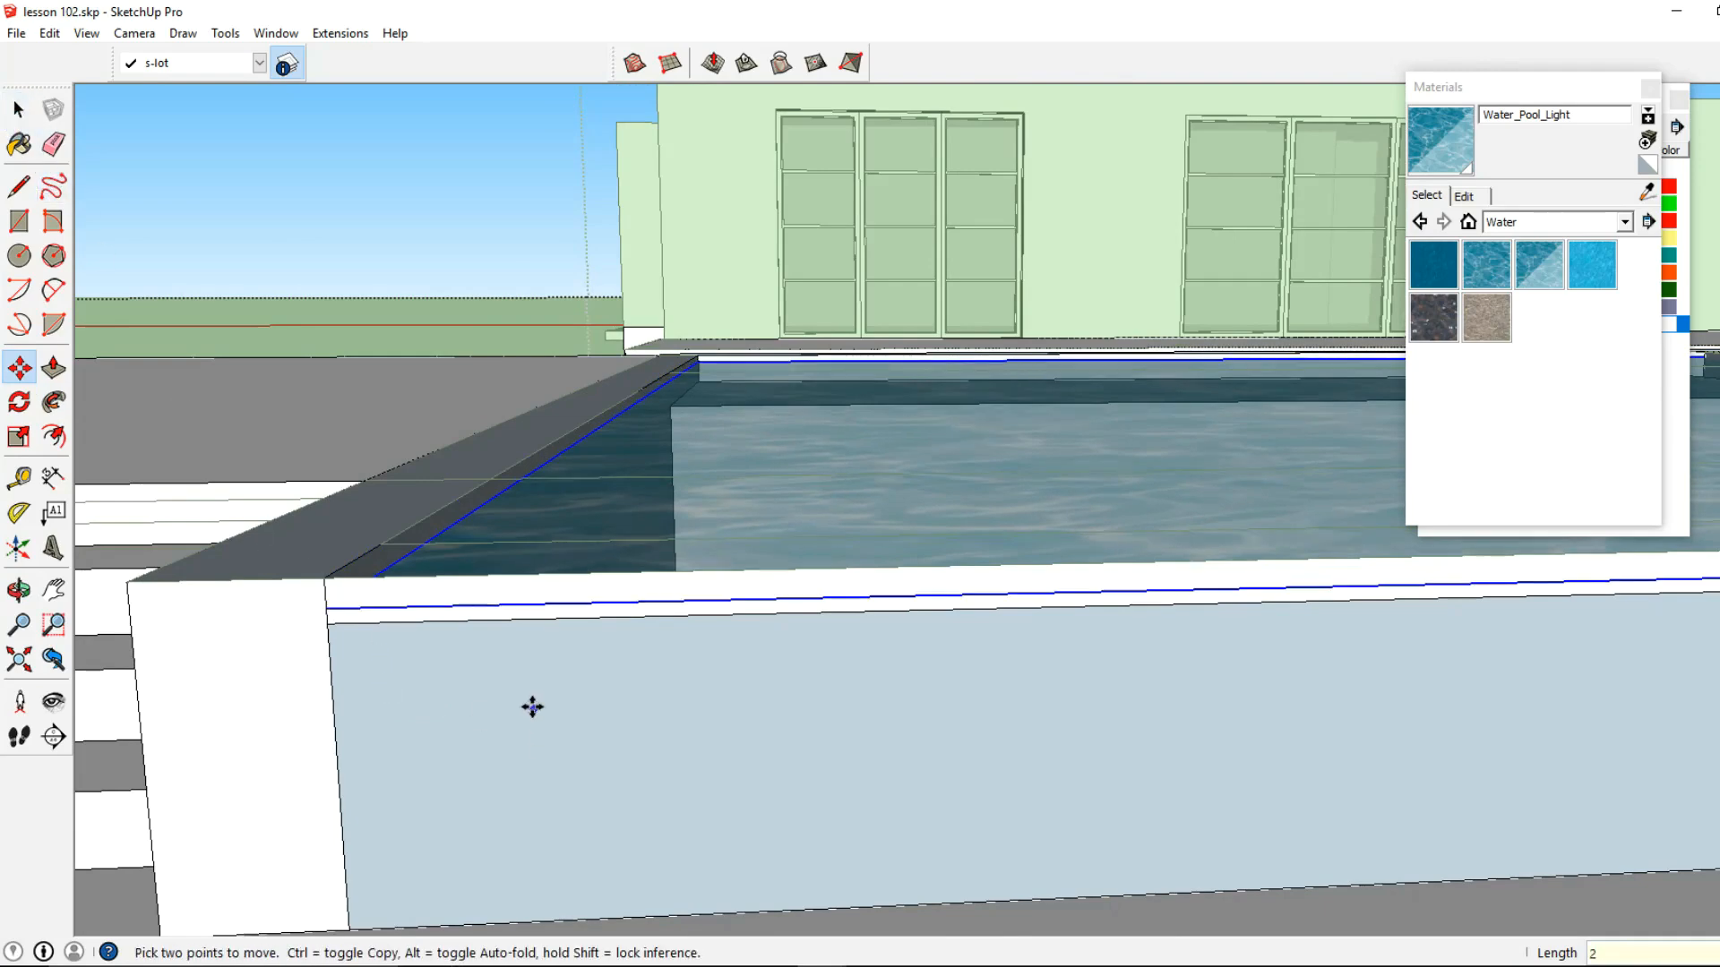
{"action": "left_click", "coordinate": [534, 706]}
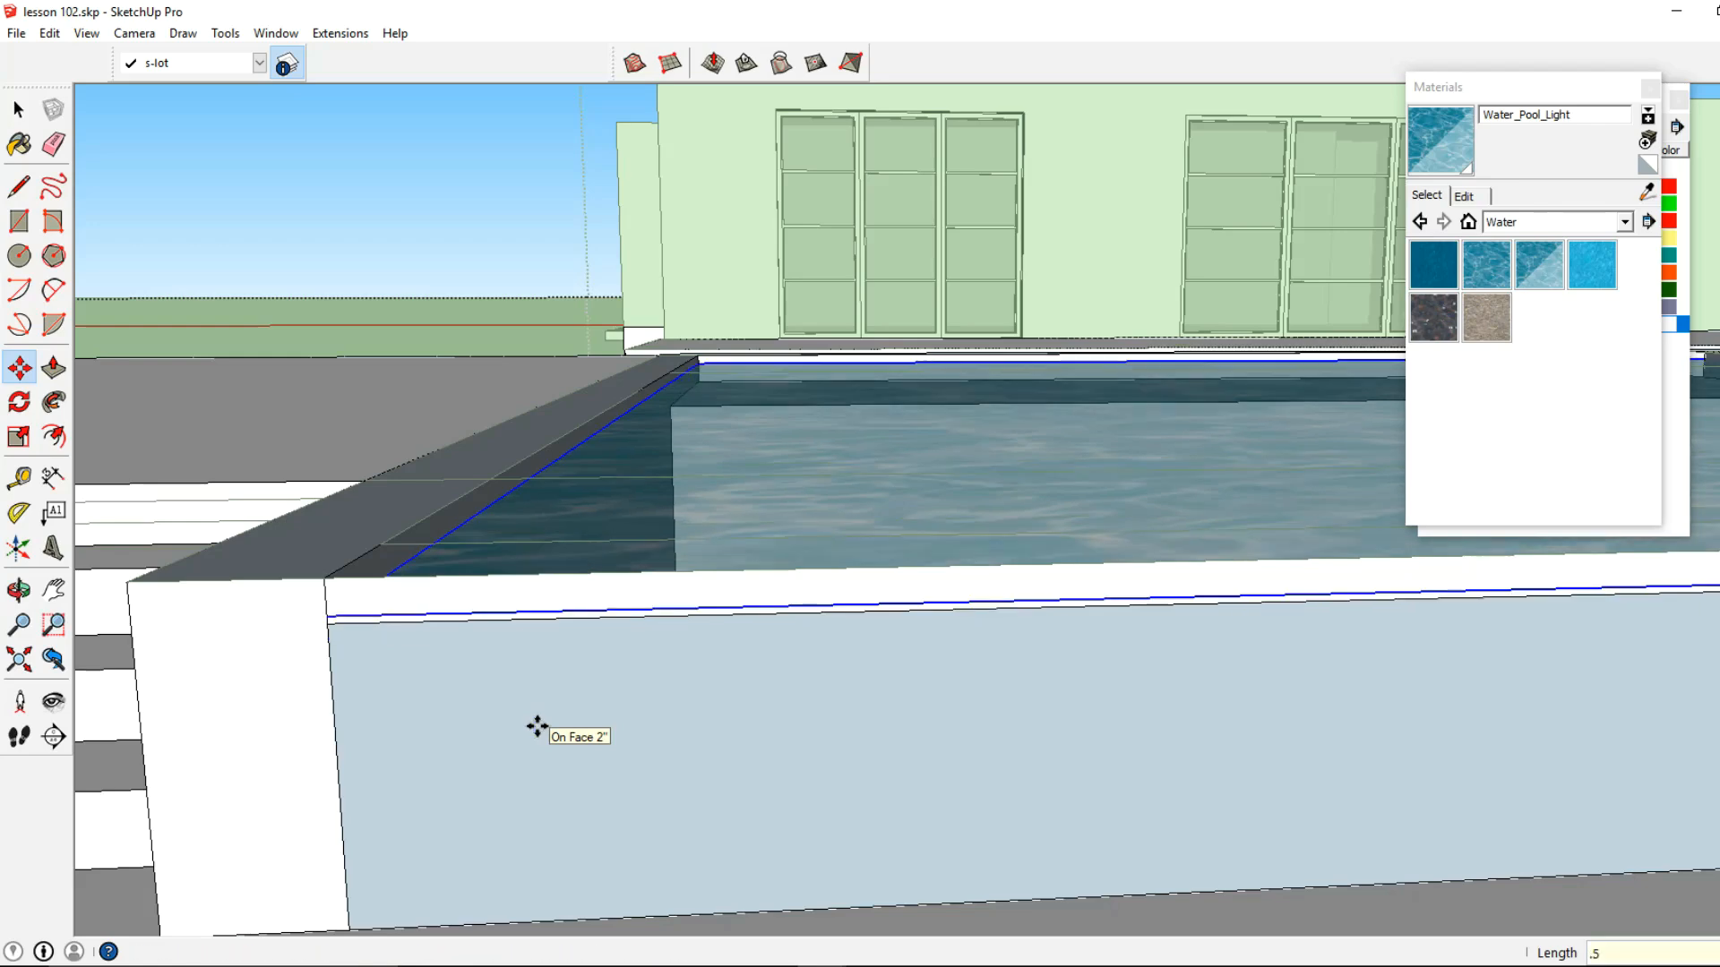
Delete the leftover top edge along the overflow wall to remove the thin face strip standing above it
{"action": "left_click", "coordinate": [18, 109]}
{"action": "left_click", "coordinate": [414, 589]}
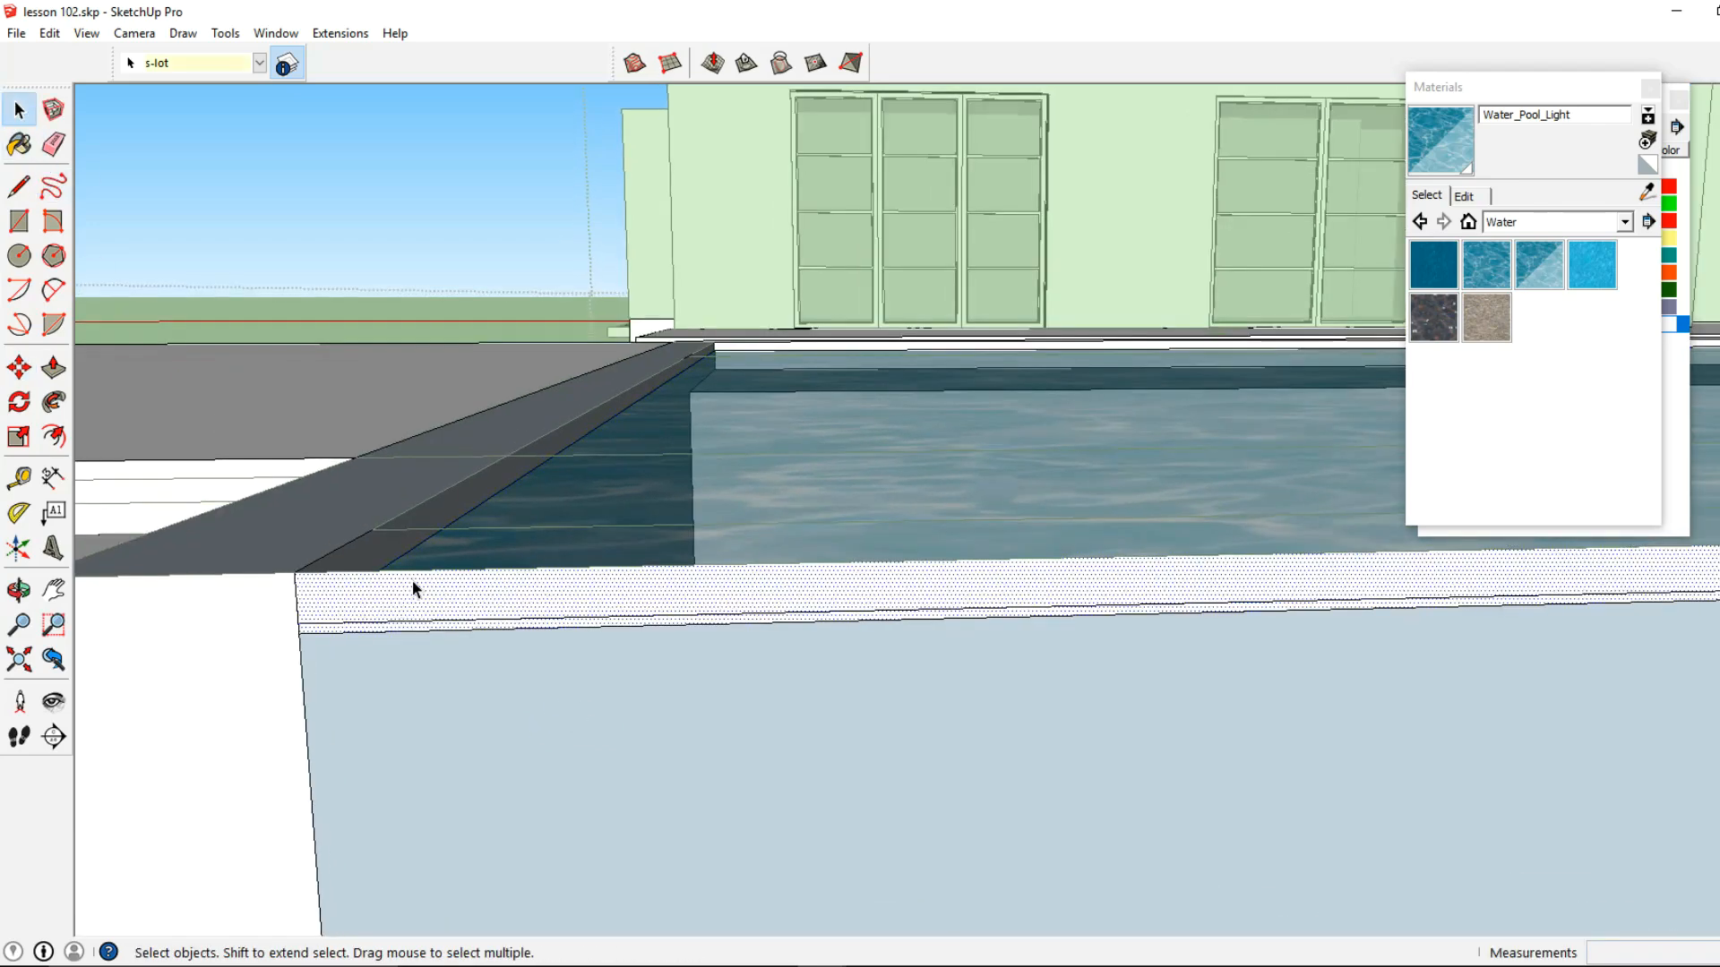
{"action": "left_click", "coordinate": [415, 572]}
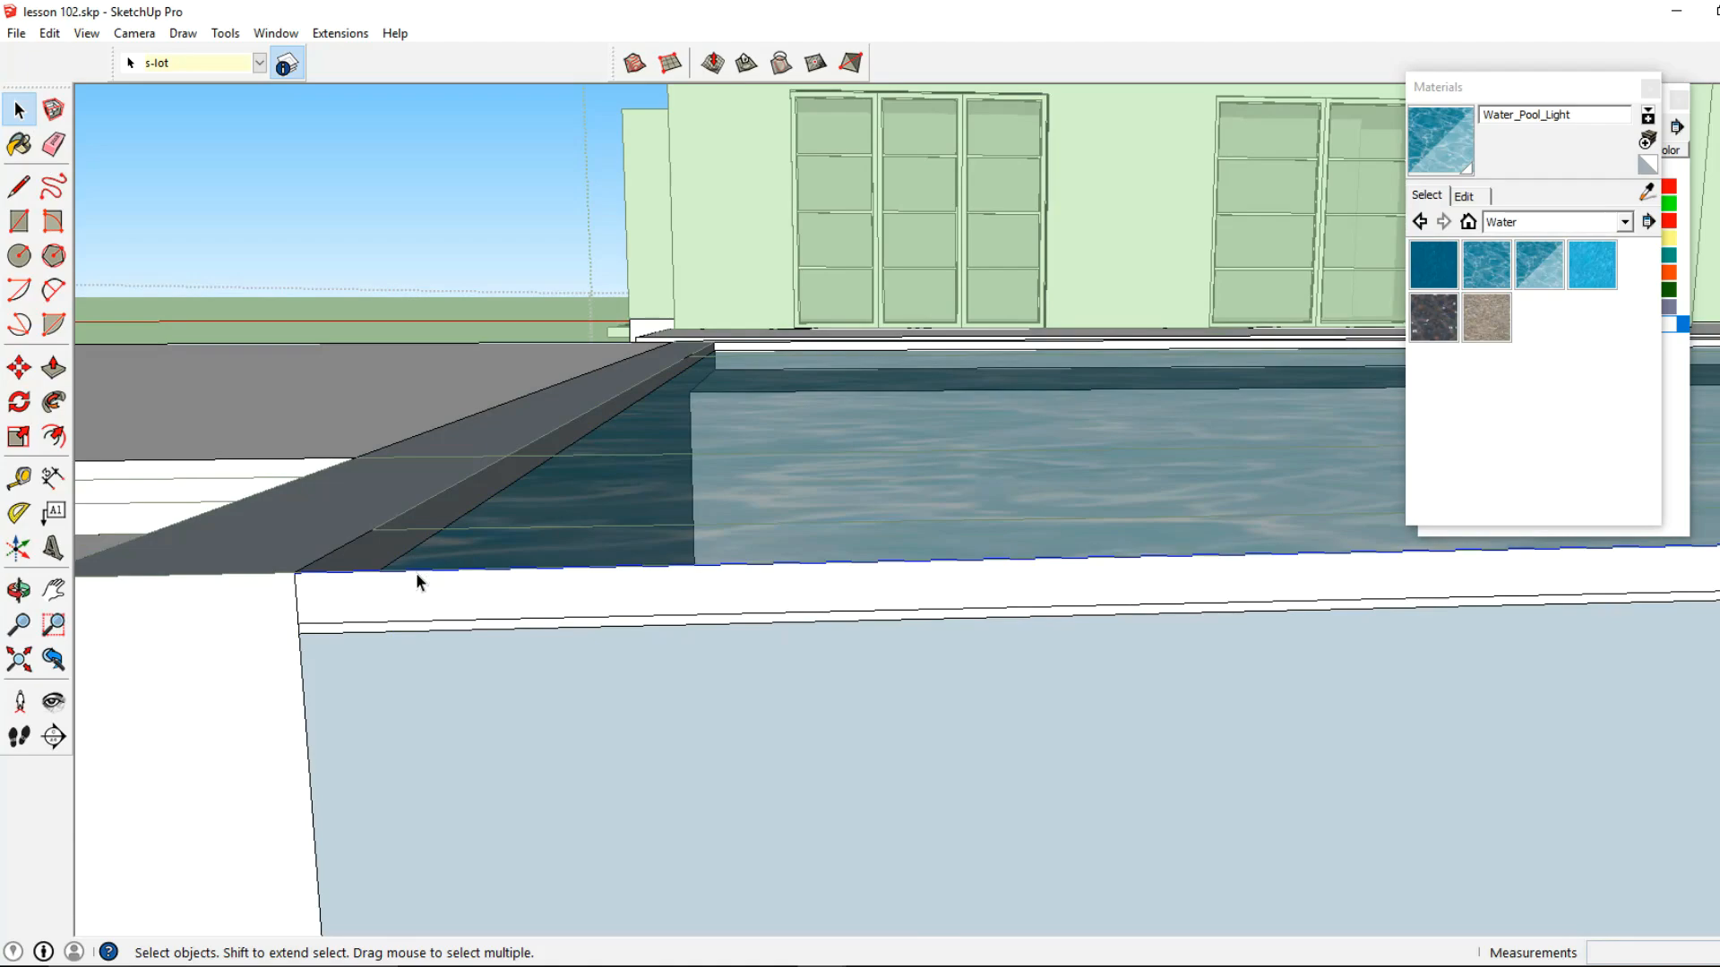
{"action": "key", "text": "Delete"}
{"action": "scroll", "coordinate": [625, 625], "scroll_direction": "down", "scroll_amount": 4}
{"action": "key", "text": "Escape"}
{"action": "middle_click_drag", "start_coordinate": [833, 660], "coordinate": [744, 568]}
{"action": "scroll", "coordinate": [1300, 695], "scroll_direction": "up", "scroll_amount": 3}
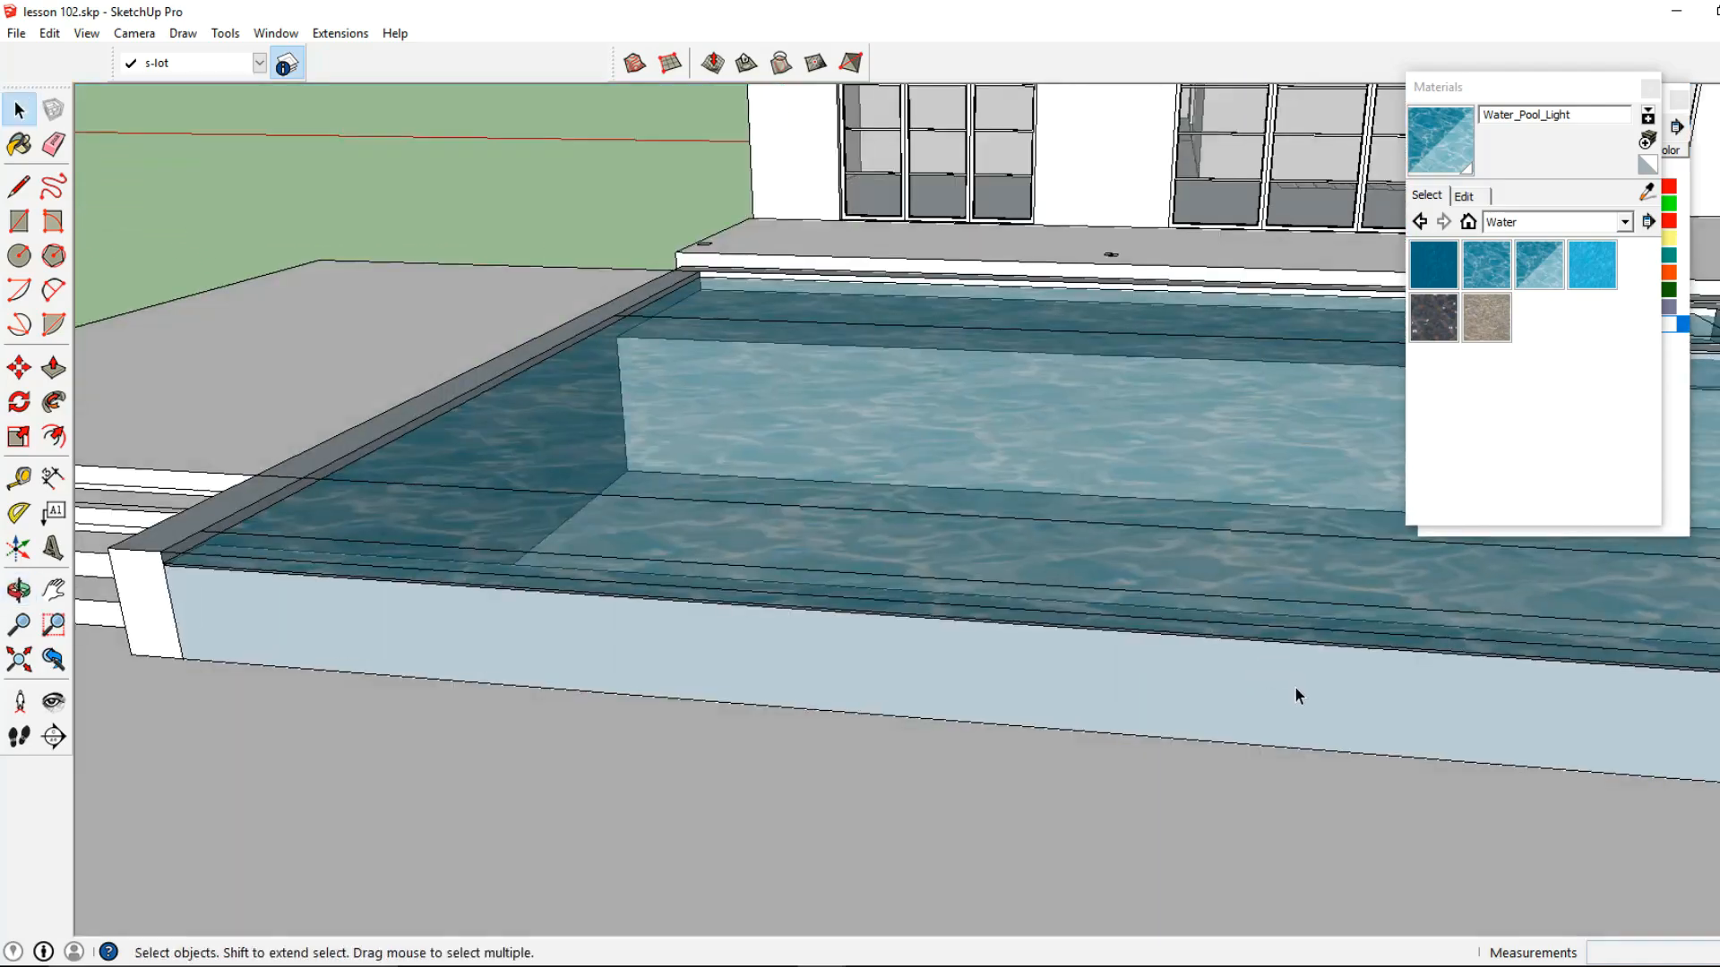
Draw a rectangle on the lower terrace along the foot of the overflow wall, starting at the pool wall's outer corner
{"action": "scroll", "coordinate": [1301, 695], "scroll_direction": "down", "scroll_amount": 2}
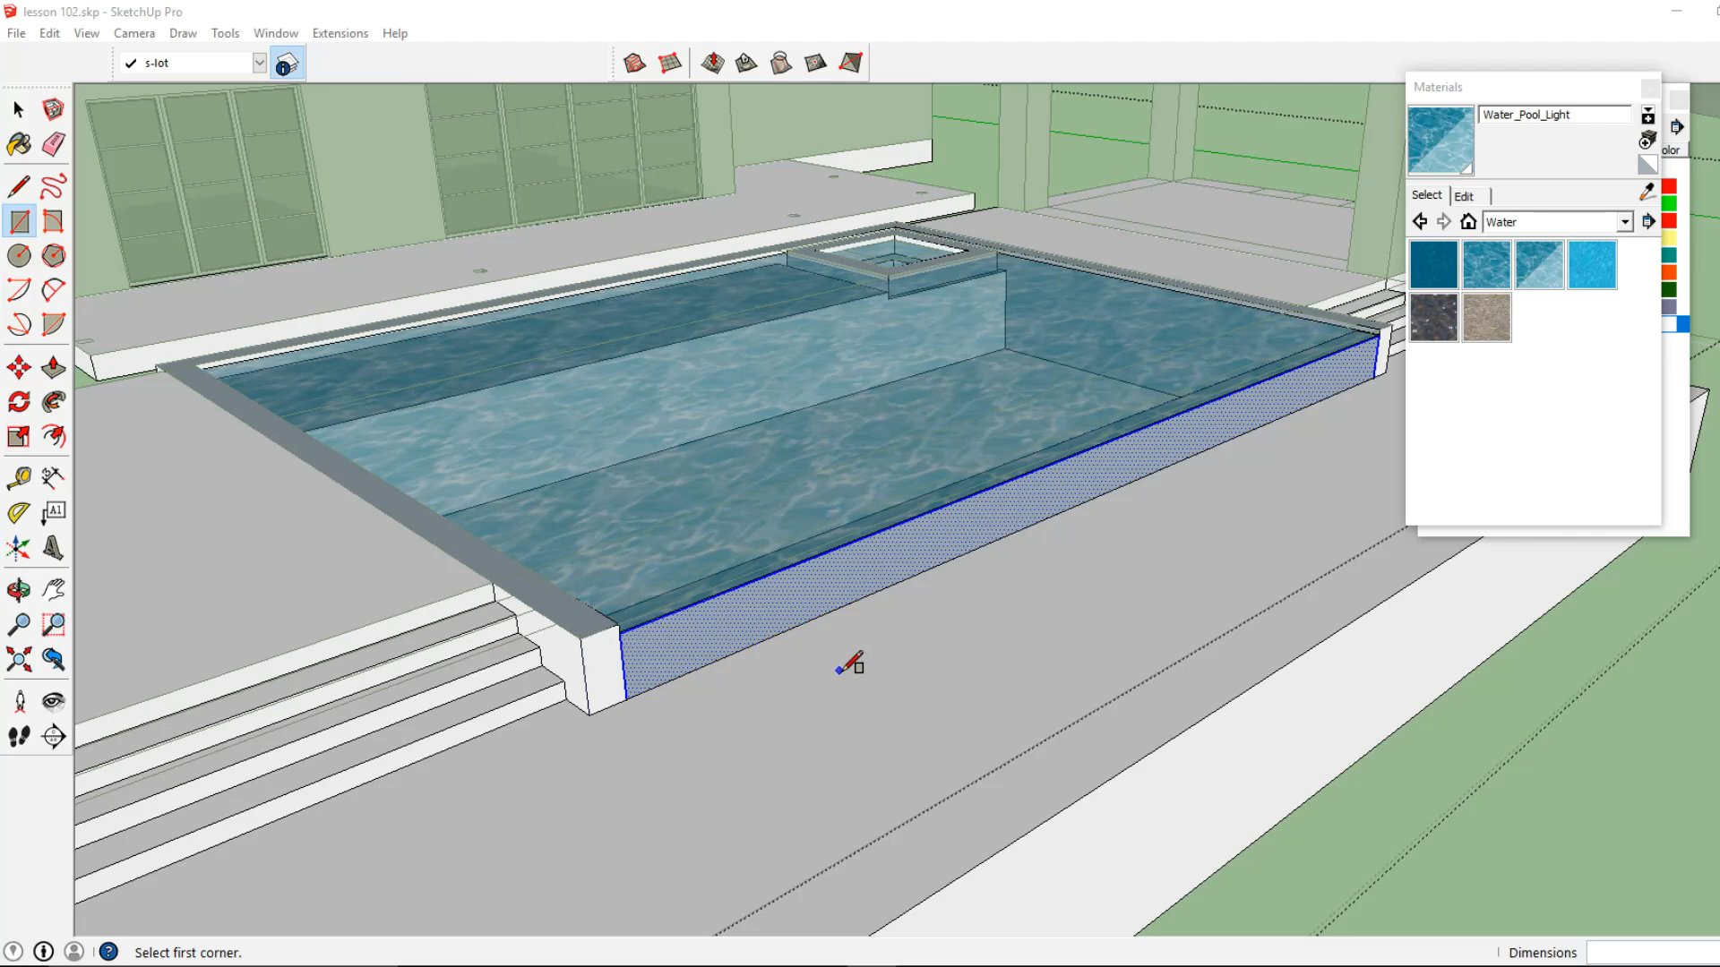
{"action": "left_click", "coordinate": [589, 713]}
{"action": "scroll", "coordinate": [896, 671], "scroll_direction": "up", "scroll_amount": 5}
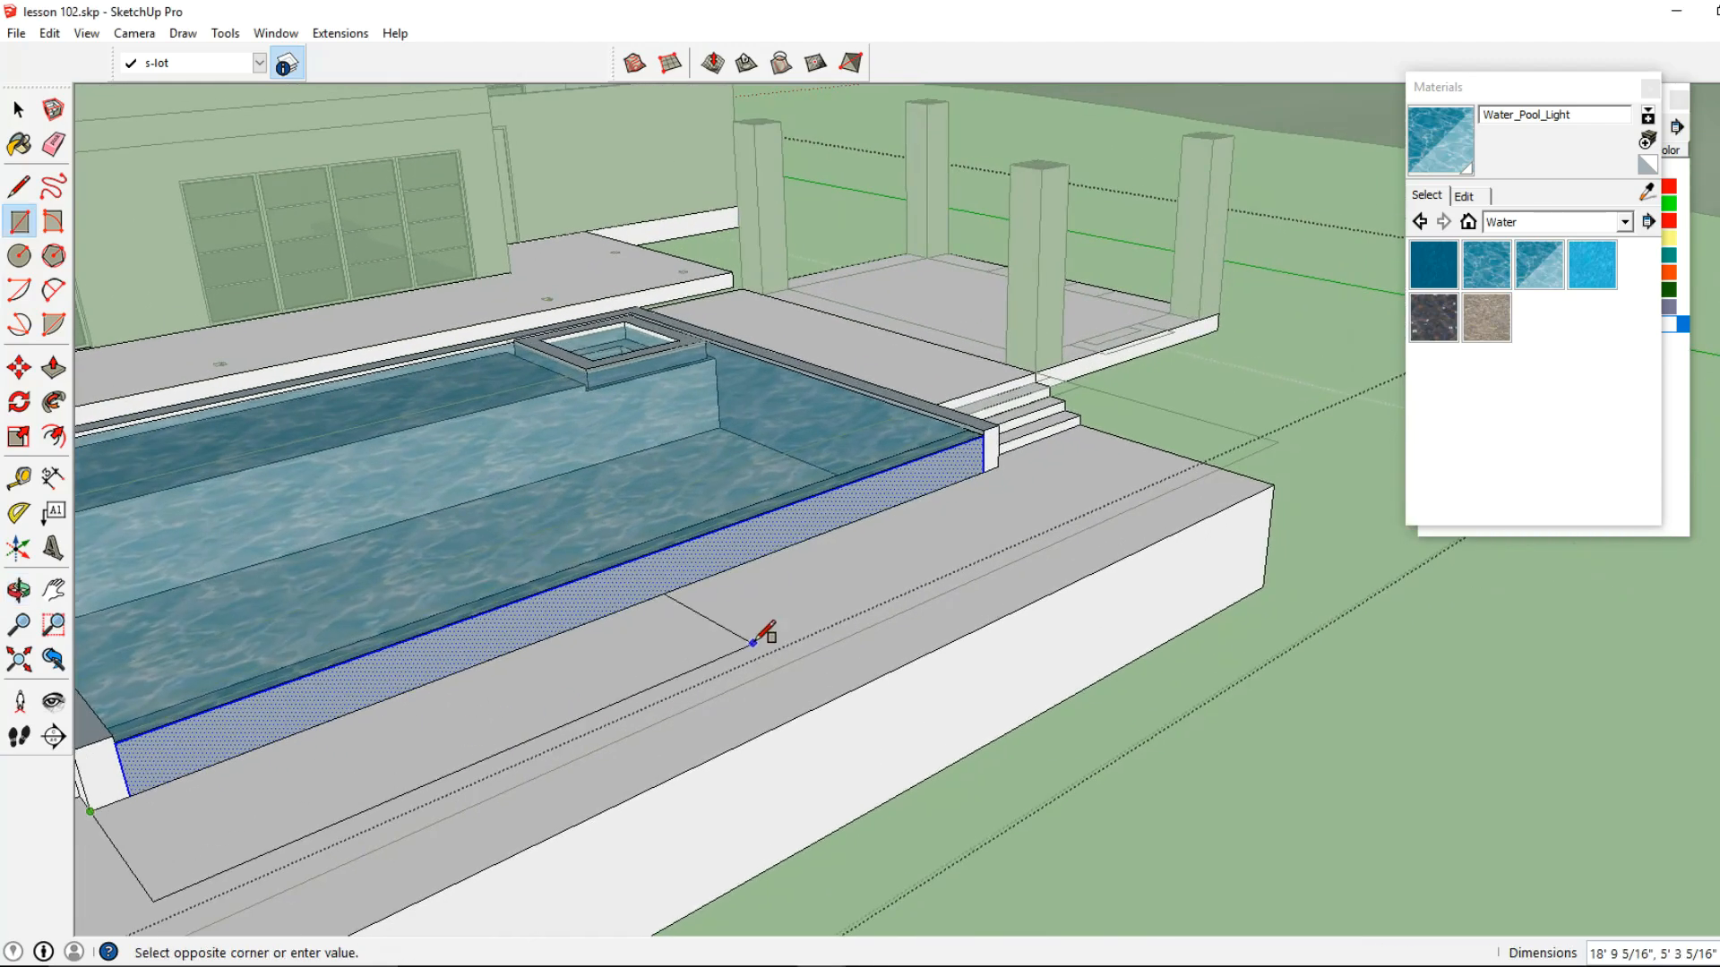
{"action": "key", "text": "Escape"}
{"action": "middle_click_drag", "start_coordinate": [981, 549], "coordinate": [402, 440]}
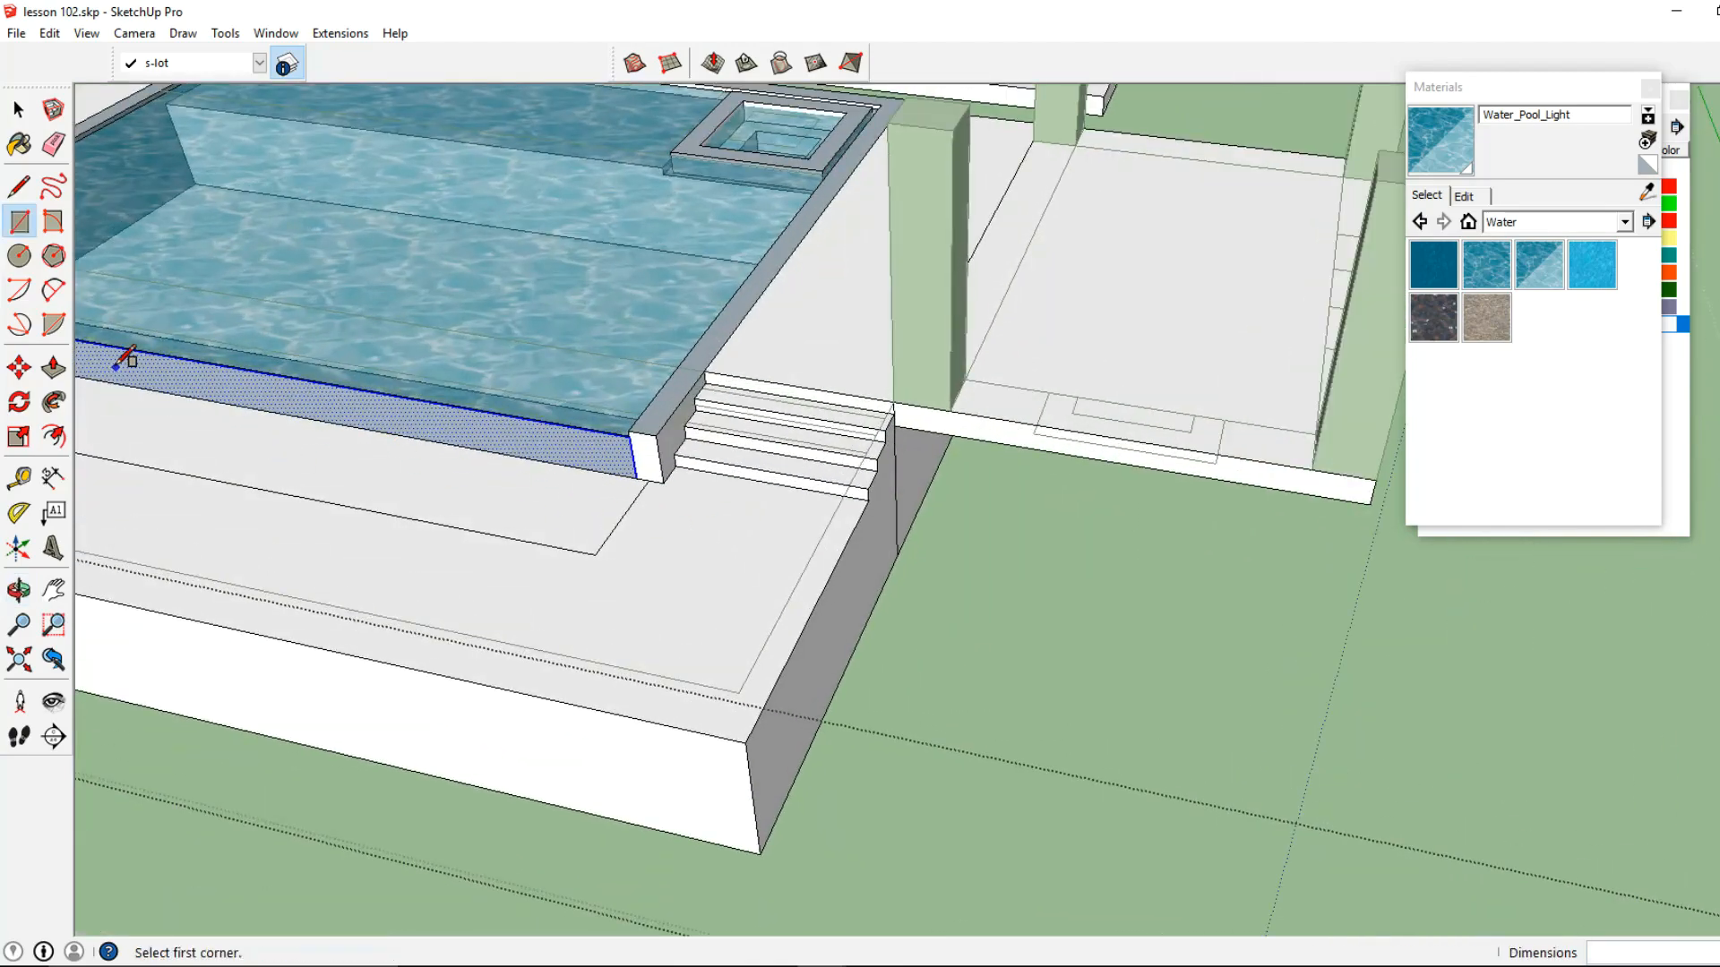
Push/Pull the terrace rectangle up into a low slab in front of the overflow wall
{"action": "left_click", "coordinate": [53, 369]}
{"action": "scroll", "coordinate": [587, 546], "scroll_direction": "up", "scroll_amount": 2}
{"action": "left_click", "coordinate": [583, 537]}
{"action": "left_click", "coordinate": [630, 490]}
Pull the slab's end face about 6 9/16" out to the pool wall corner and push its front face in about 4 5/16"
{"action": "left_click", "coordinate": [630, 491]}
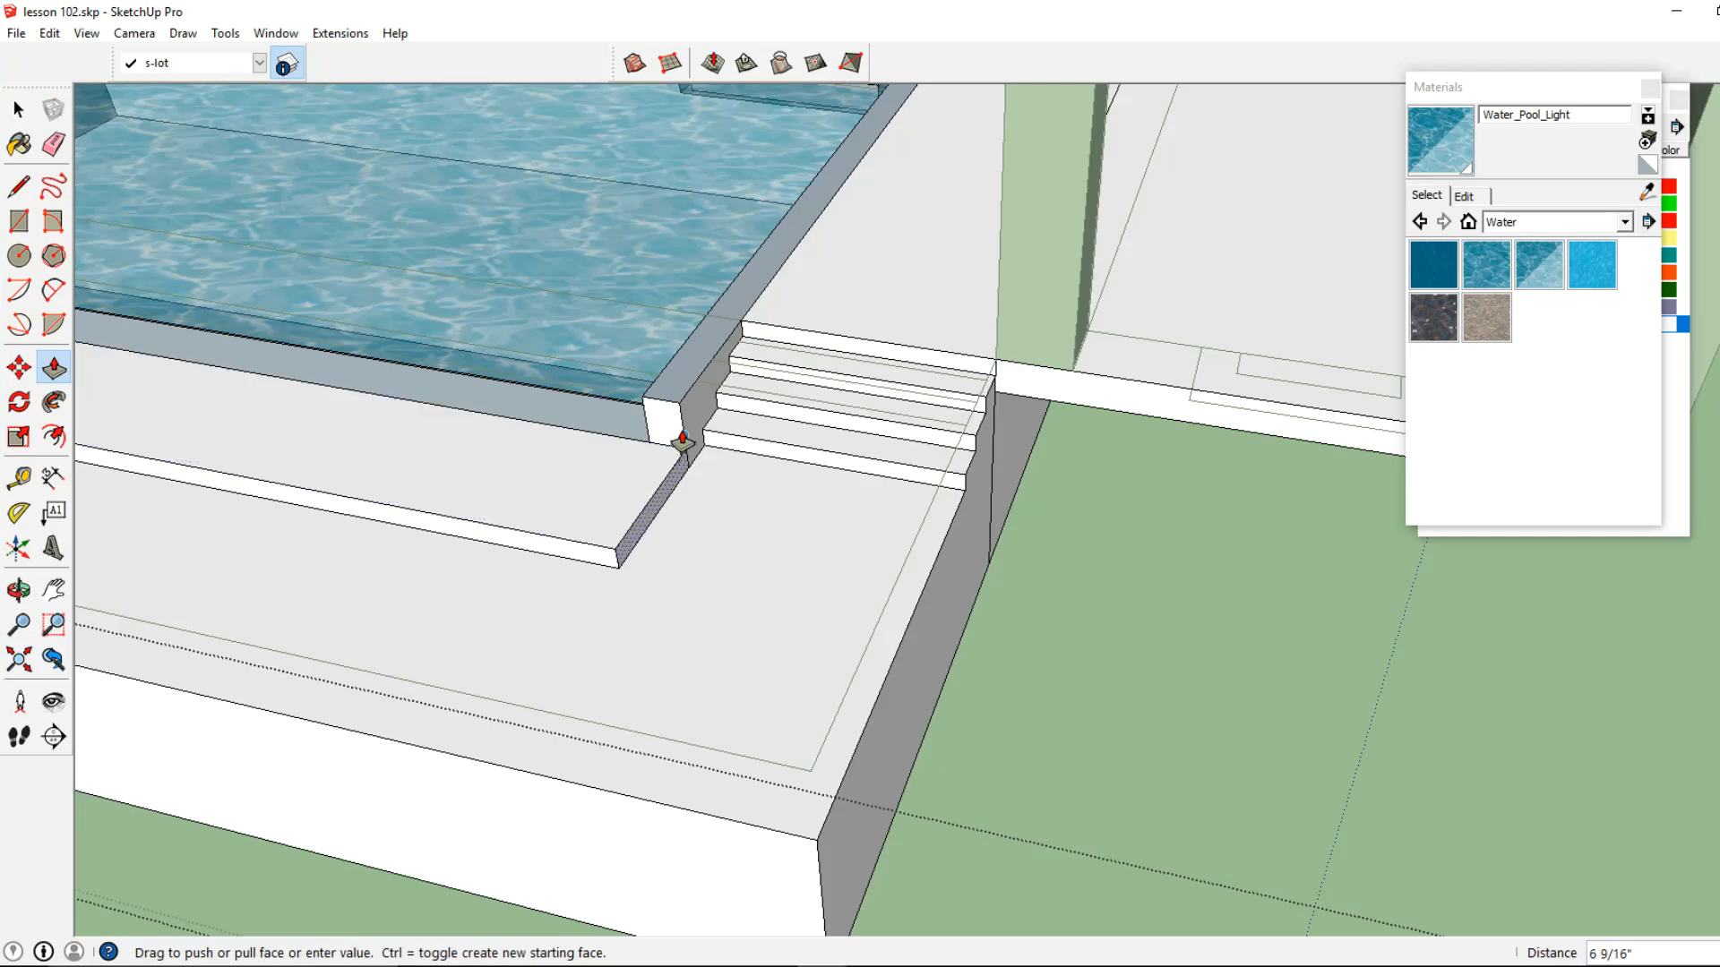
{"action": "left_click", "coordinate": [682, 440]}
{"action": "middle_click_drag", "start_coordinate": [350, 459], "coordinate": [615, 484]}
{"action": "left_click", "coordinate": [645, 465]}
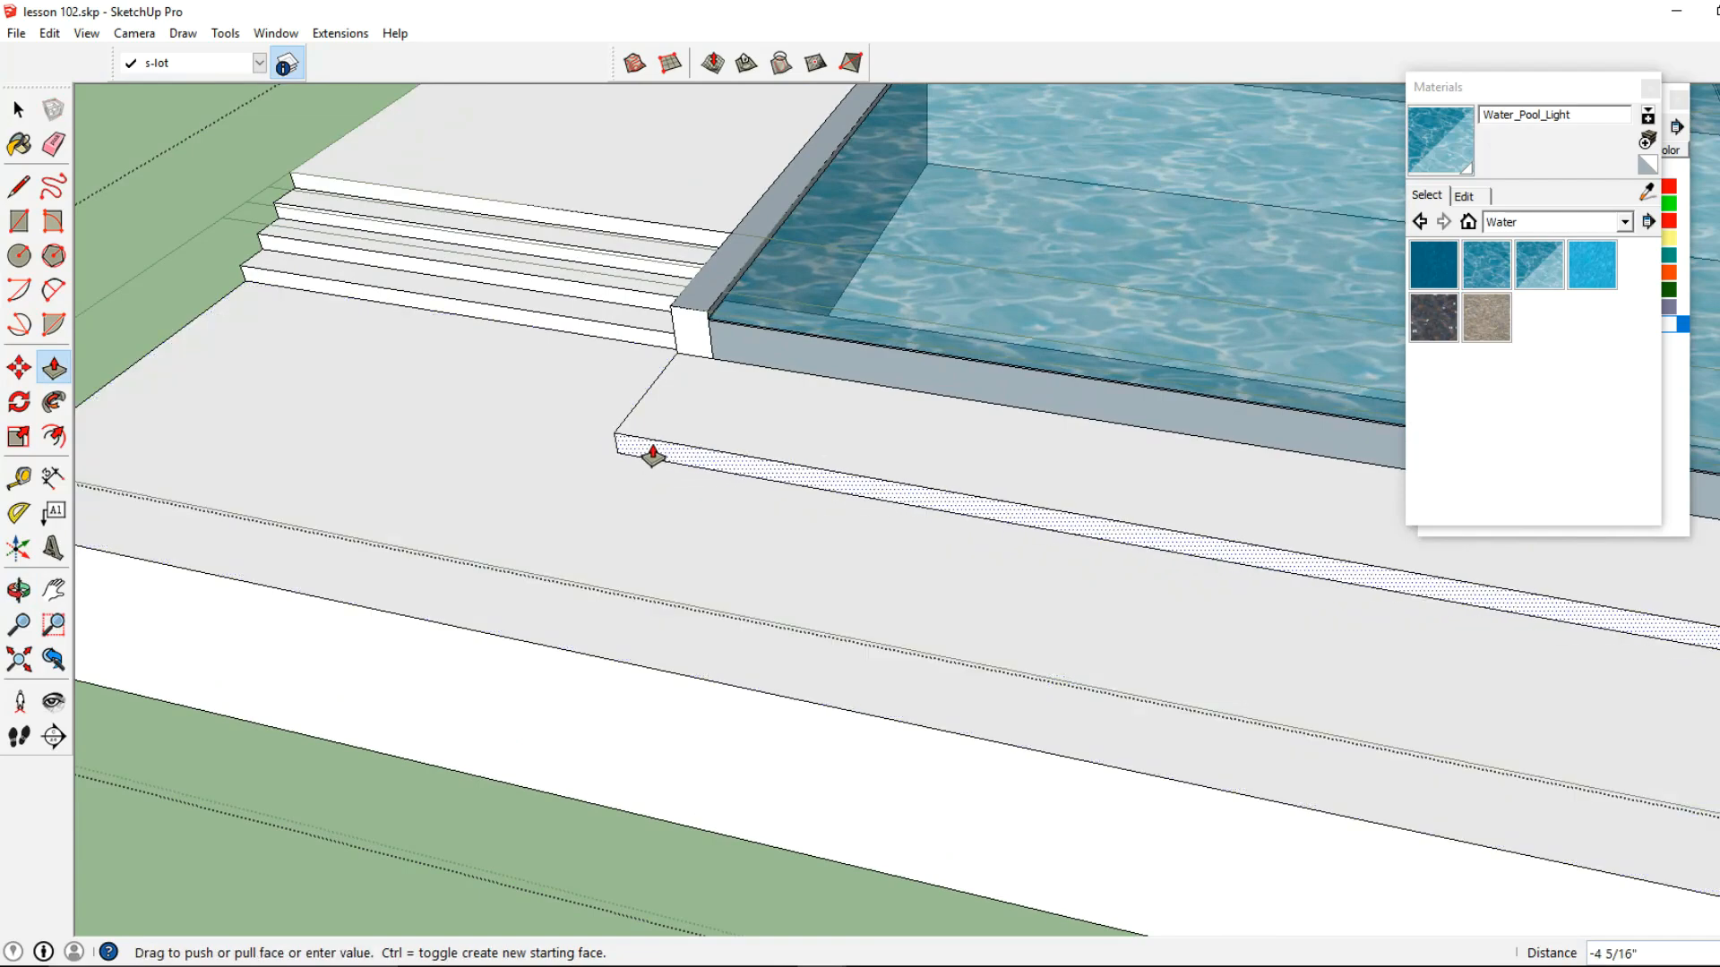
{"action": "left_click", "coordinate": [653, 453]}
Offset the outline of the low slab's top face inward to form an inner rectangle in front of the overflow wall
{"action": "left_click", "coordinate": [54, 436]}
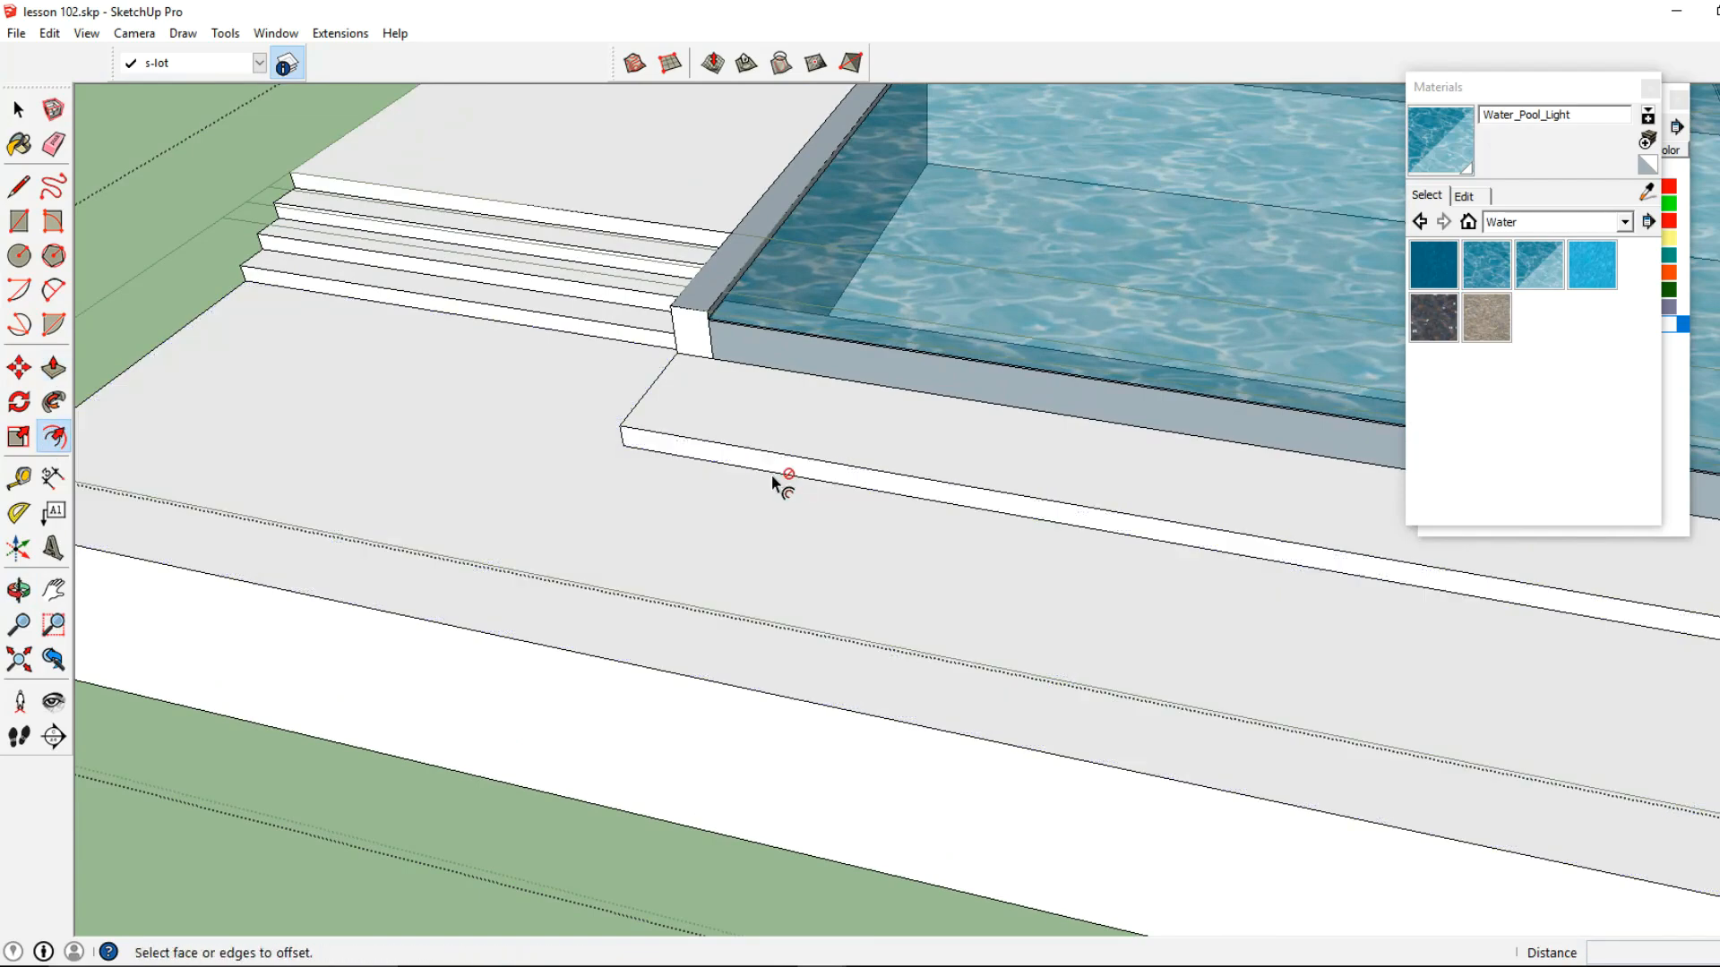
{"action": "middle_click_drag", "start_coordinate": [686, 419], "coordinate": [426, 552], "text": "shift"}
{"action": "double_click", "coordinate": [432, 537]}
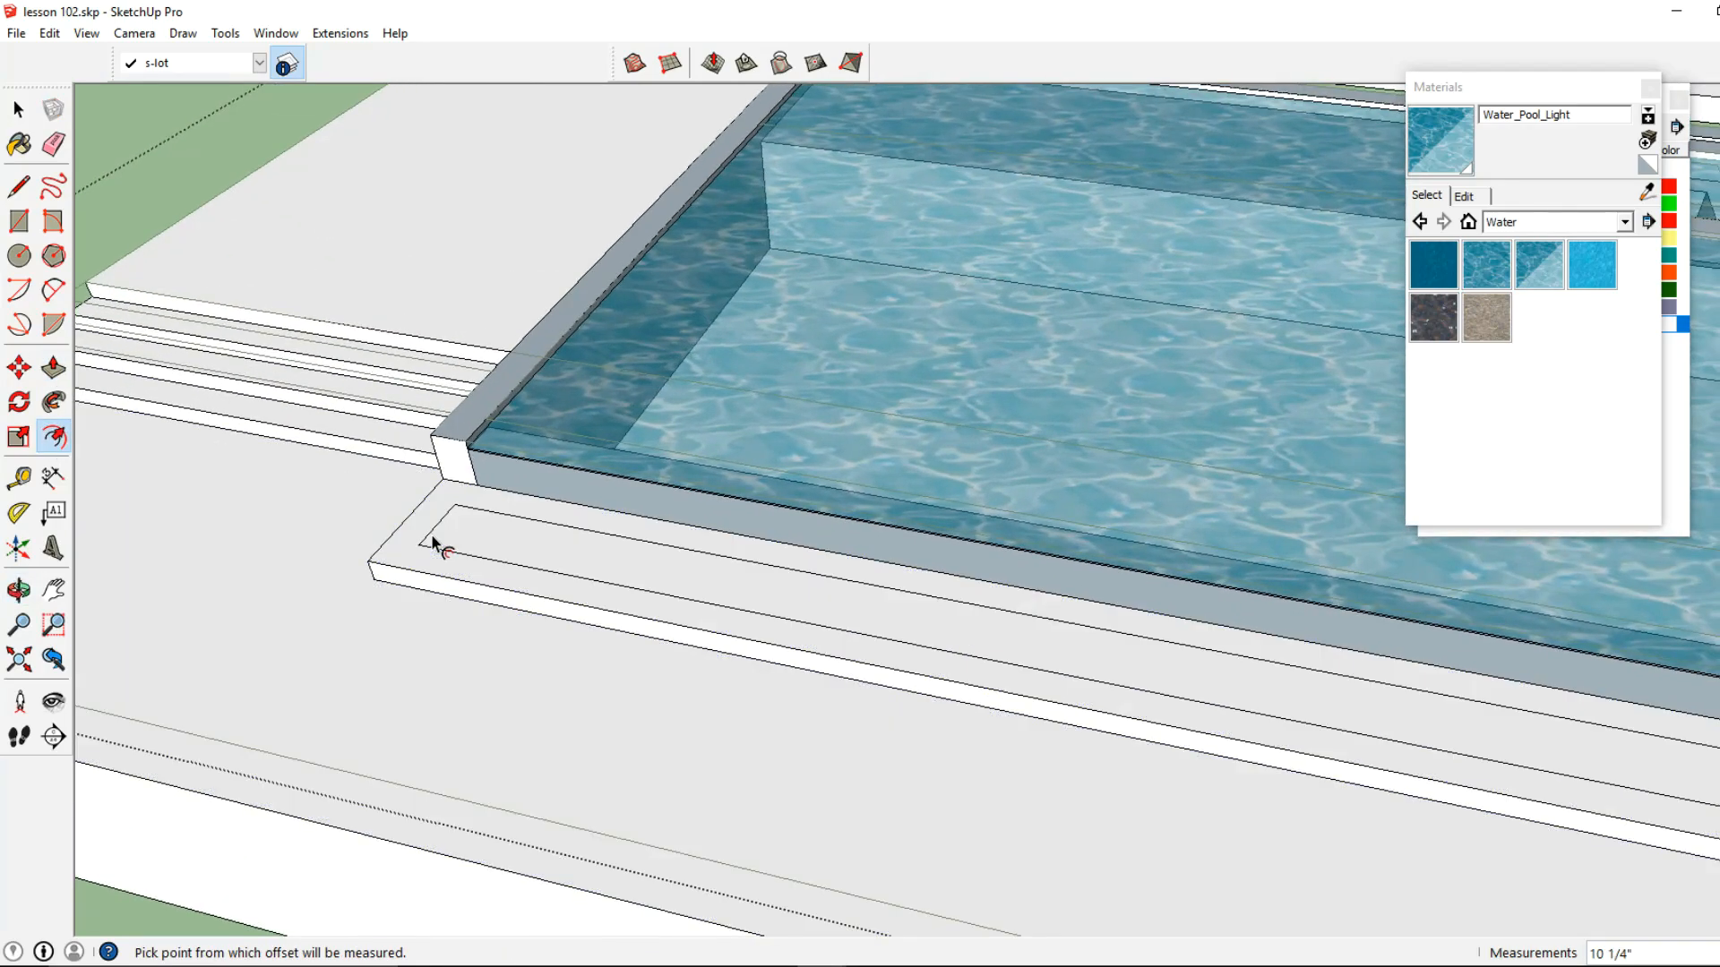
Push/Pull the inner rectangle down 2" to recess the catch basin
{"action": "scroll", "coordinate": [434, 545], "scroll_direction": "up", "scroll_amount": 2}
{"action": "left_click", "coordinate": [54, 369]}
{"action": "scroll", "coordinate": [541, 534], "scroll_direction": "up", "scroll_amount": 3}
{"action": "key", "text": "Escape"}
{"action": "middle_click_drag", "start_coordinate": [479, 488], "coordinate": [600, 503]}
{"action": "left_click", "coordinate": [630, 565]}
{"action": "type", "text": "2"}
{"action": "key", "text": "Return"}
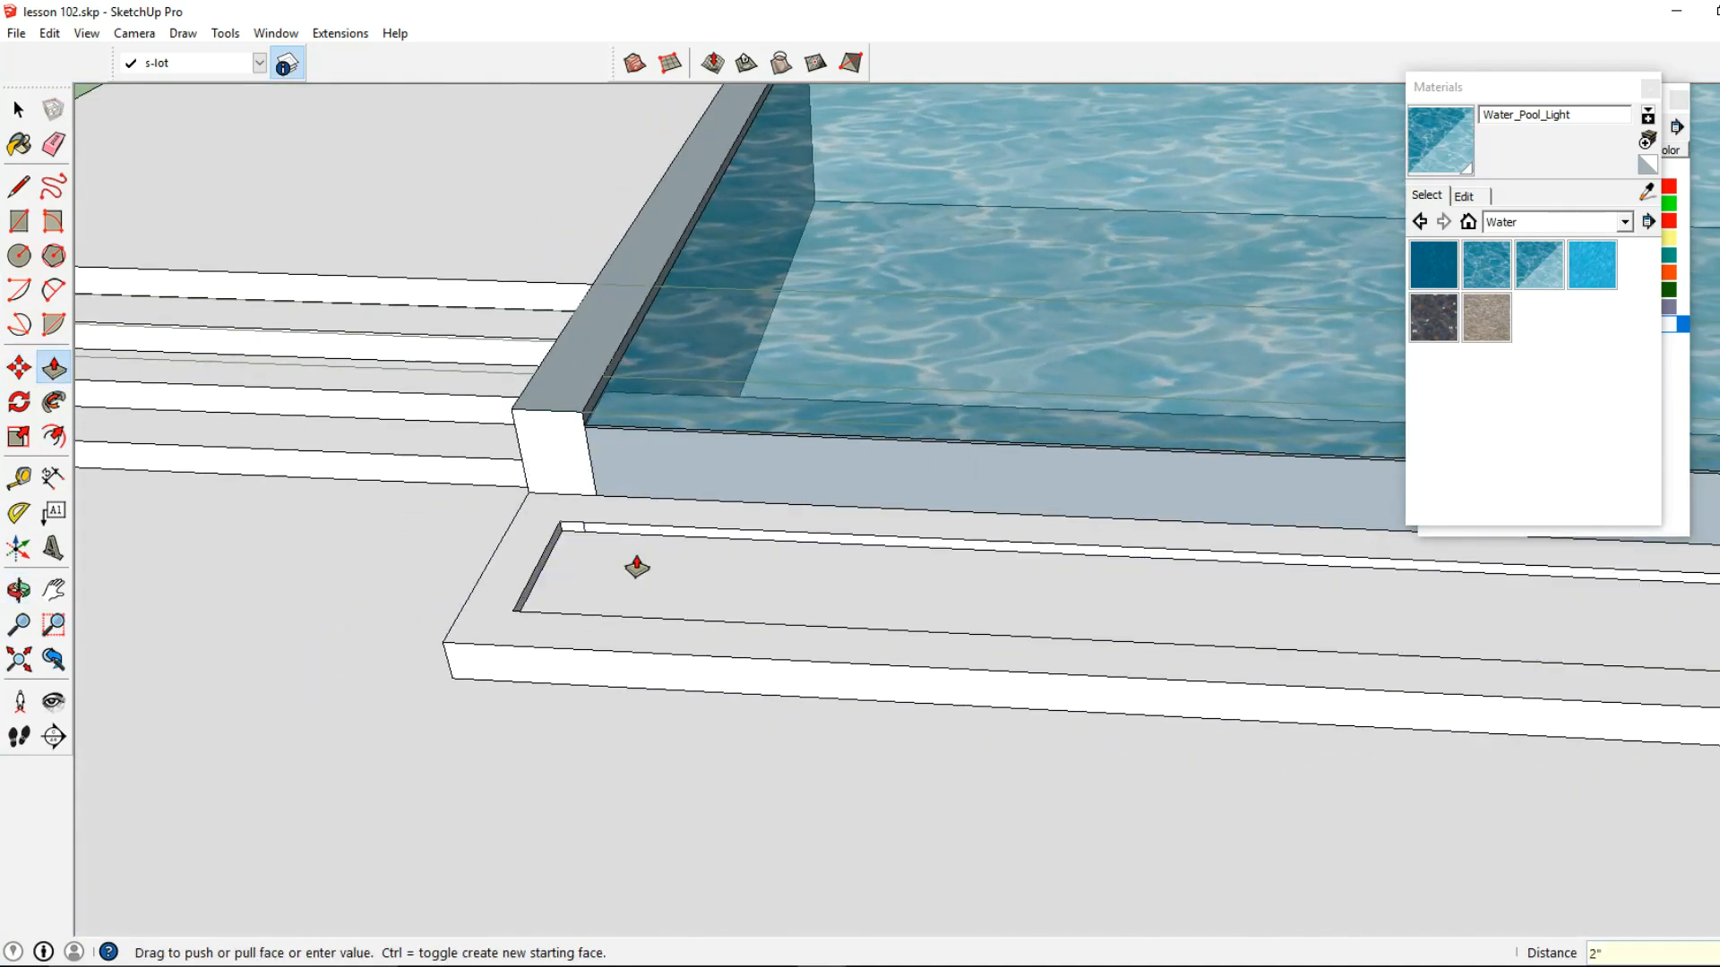
Push/Pull both short end faces of the catch basin recess inward 4" to line up with the pool walls' inner corners
{"action": "scroll", "coordinate": [637, 562], "scroll_direction": "up", "scroll_amount": 2}
{"action": "left_click", "coordinate": [538, 533]}
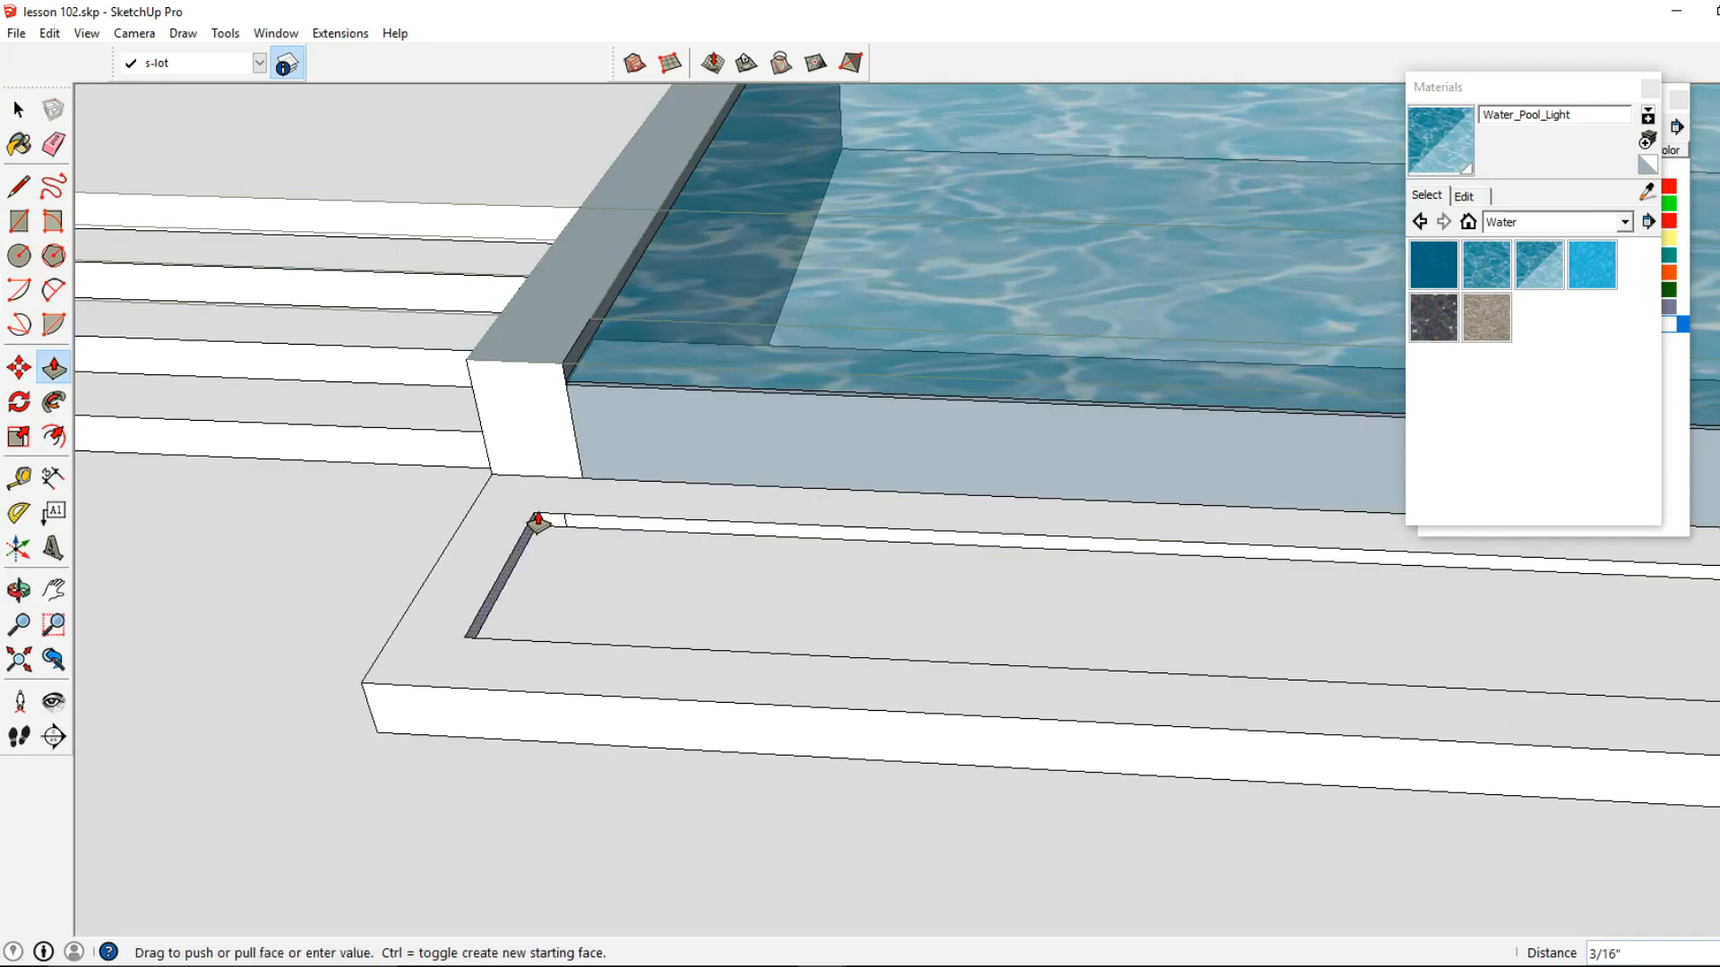
{"action": "left_click", "coordinate": [564, 373]}
{"action": "scroll", "coordinate": [583, 438], "scroll_direction": "up", "scroll_amount": 1}
{"action": "scroll", "coordinate": [893, 616], "scroll_direction": "up", "scroll_amount": 4}
{"action": "scroll", "coordinate": [893, 616], "scroll_direction": "down", "scroll_amount": 6}
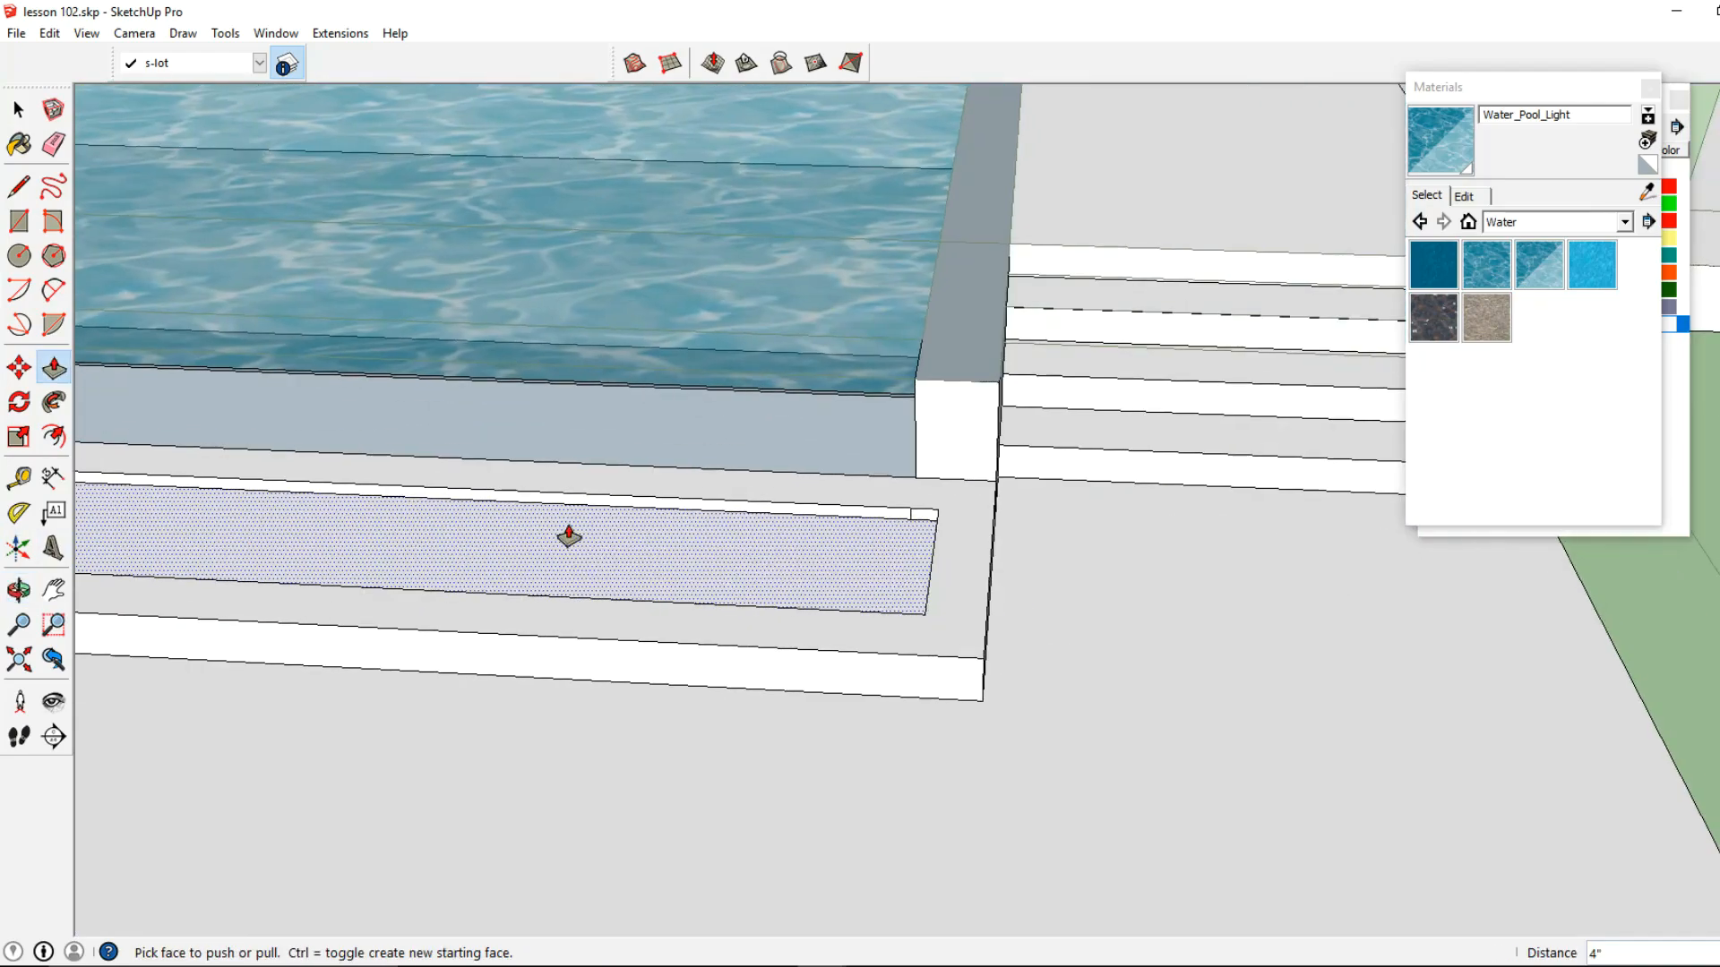
{"action": "scroll", "coordinate": [922, 529], "scroll_direction": "up", "scroll_amount": 2}
{"action": "left_click", "coordinate": [928, 539]}
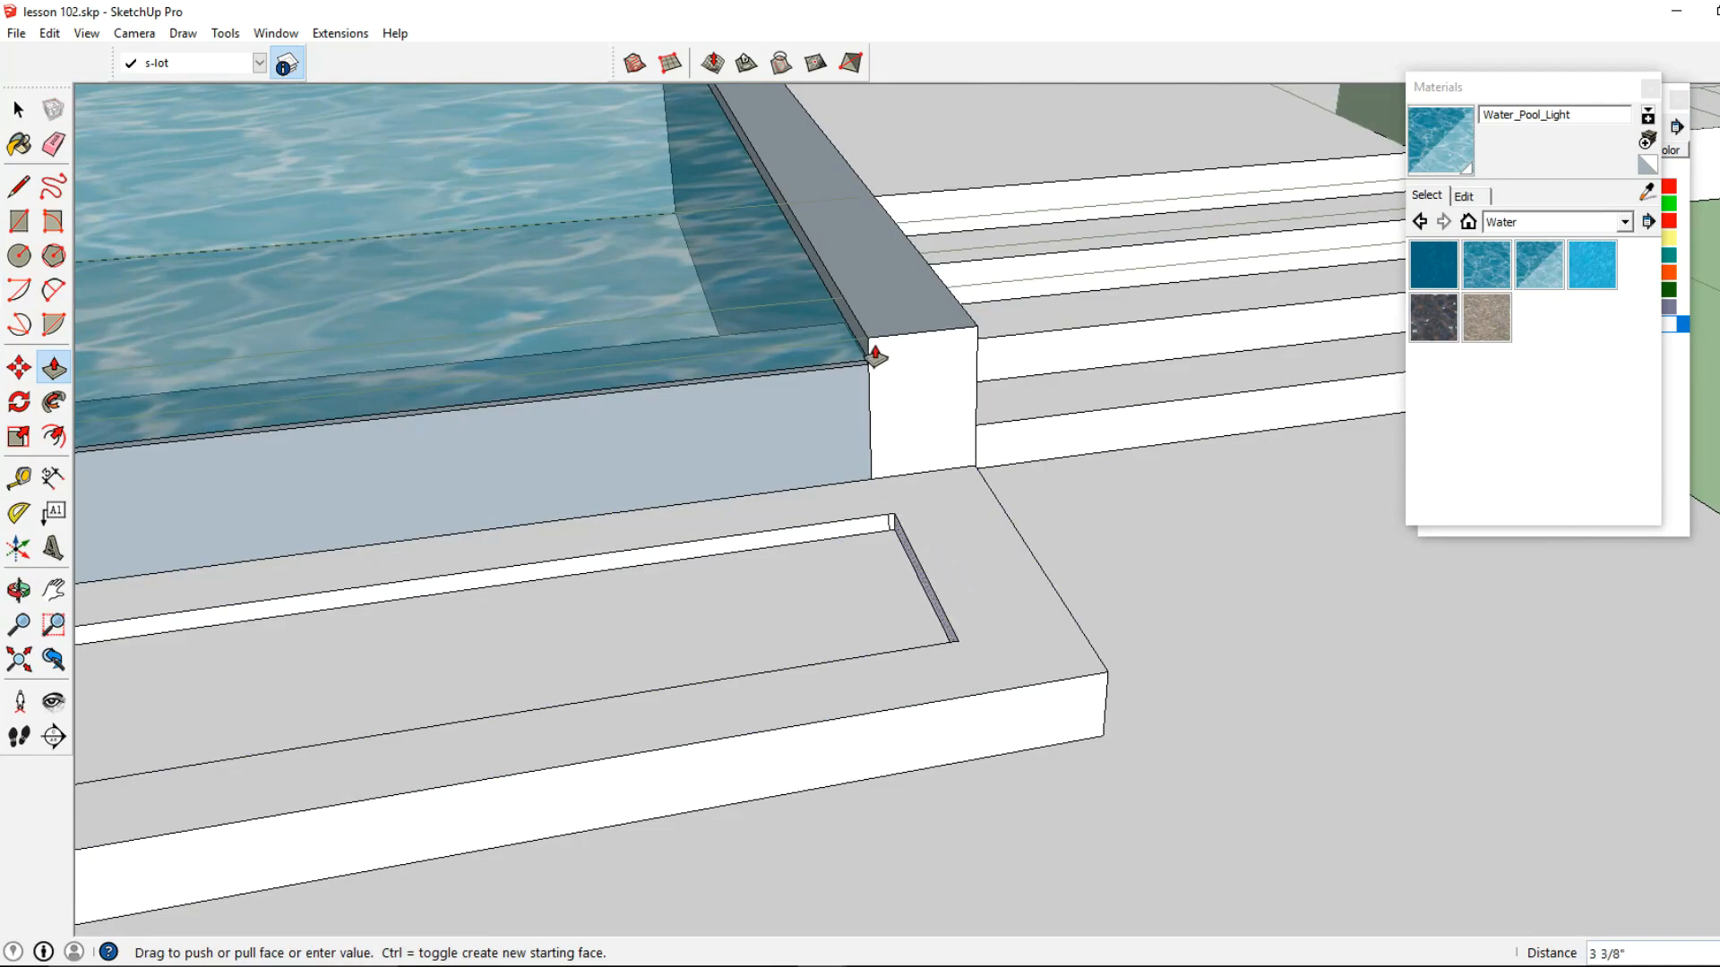
{"action": "type", "text": "4"}
{"action": "key", "text": "Return"}
{"action": "scroll", "coordinate": [690, 568], "scroll_direction": "down", "scroll_amount": 3}
{"action": "scroll", "coordinate": [925, 568], "scroll_direction": "up", "scroll_amount": 3}
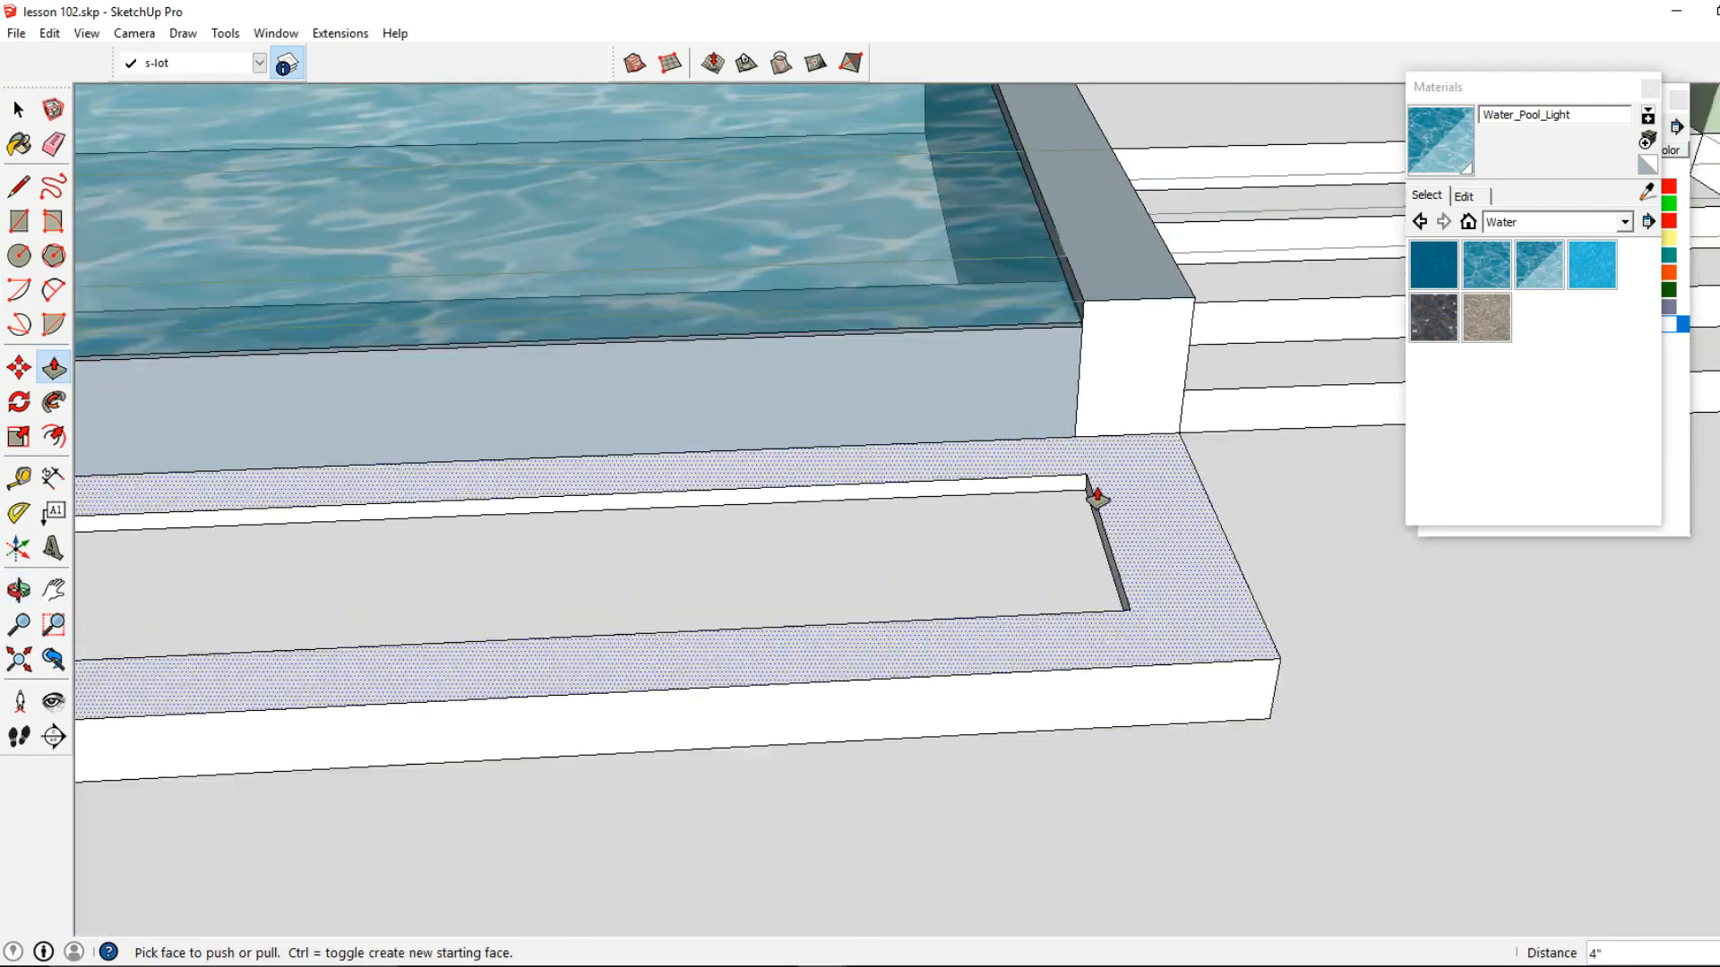
Push the recess's long pool-side face back 8" so the basin meets the overflow wall
{"action": "left_click", "coordinate": [1097, 497]}
{"action": "left_click", "coordinate": [1113, 449]}
{"action": "scroll", "coordinate": [1111, 477], "scroll_direction": "down", "scroll_amount": 2}
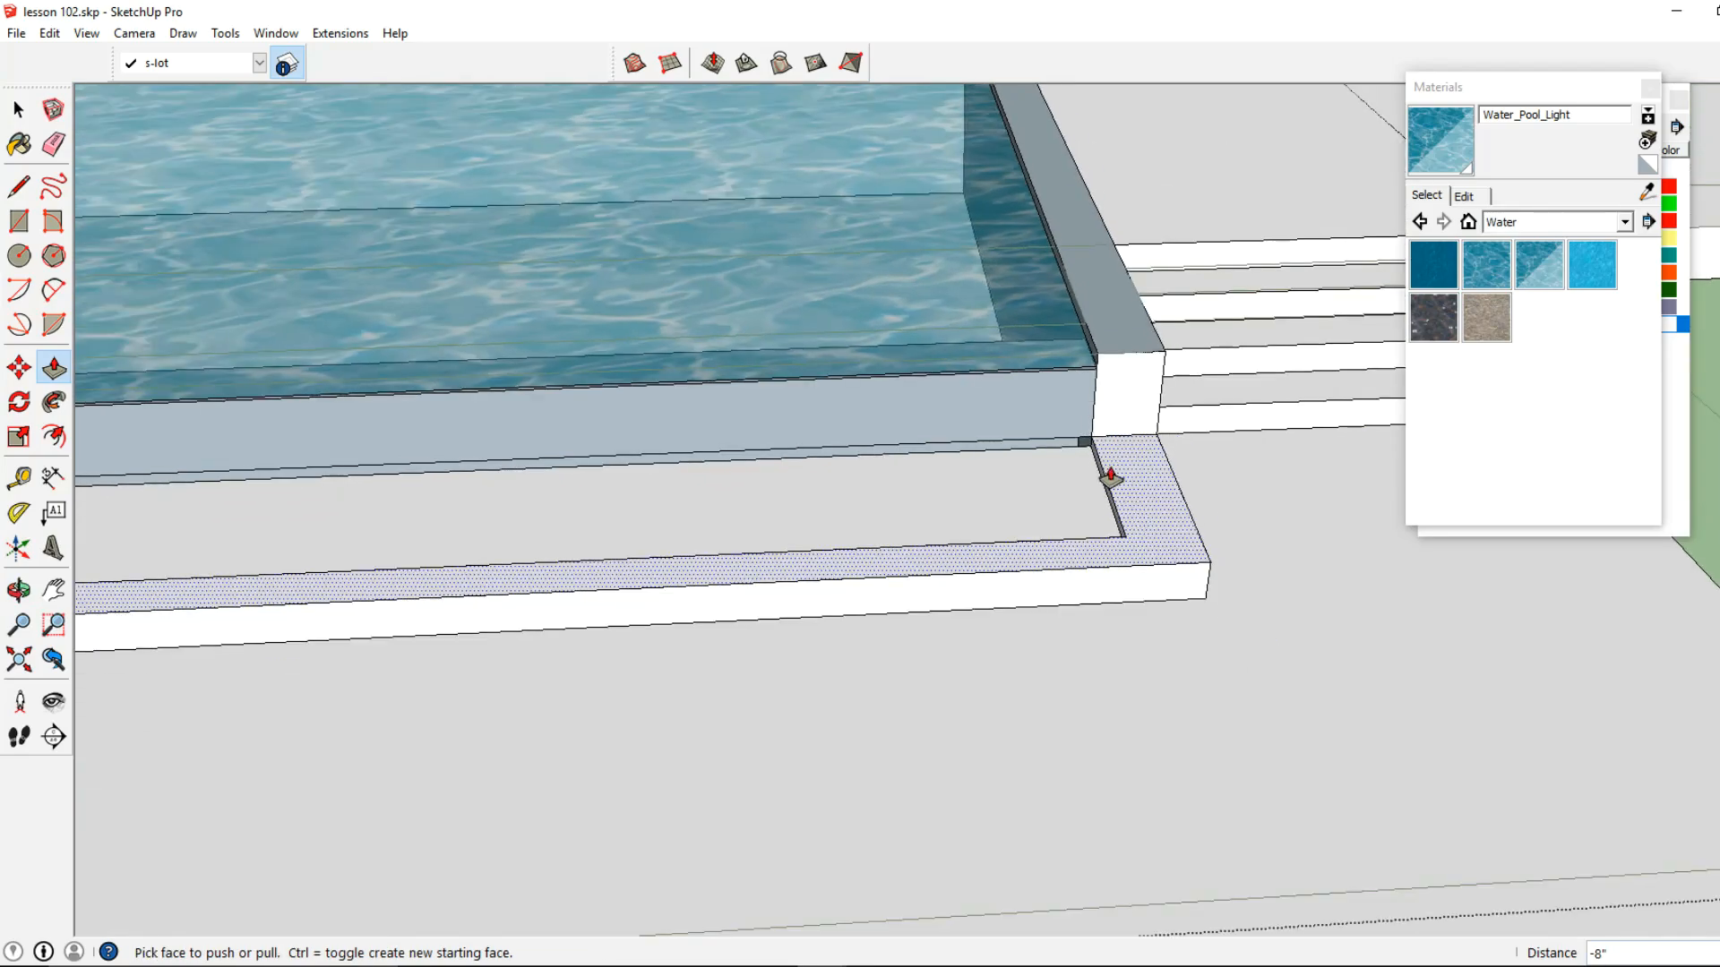
Draw a 2" line at the basin's corner under the pool wall and delete the seam along the overflow wall's foot
{"action": "middle_click_drag", "start_coordinate": [1111, 477], "coordinate": [806, 534]}
{"action": "middle_click_drag", "start_coordinate": [328, 339], "coordinate": [806, 422], "text": "shift"}
{"action": "mouse_move", "coordinate": [269, 367]}
{"action": "middle_mouse_down", "text": "shift"}
{"action": "mouse_move", "coordinate": [586, 423]}
{"action": "mouse_move", "coordinate": [385, 387]}
{"action": "middle_mouse_up", "text": "shift"}
{"action": "left_click", "coordinate": [18, 186]}
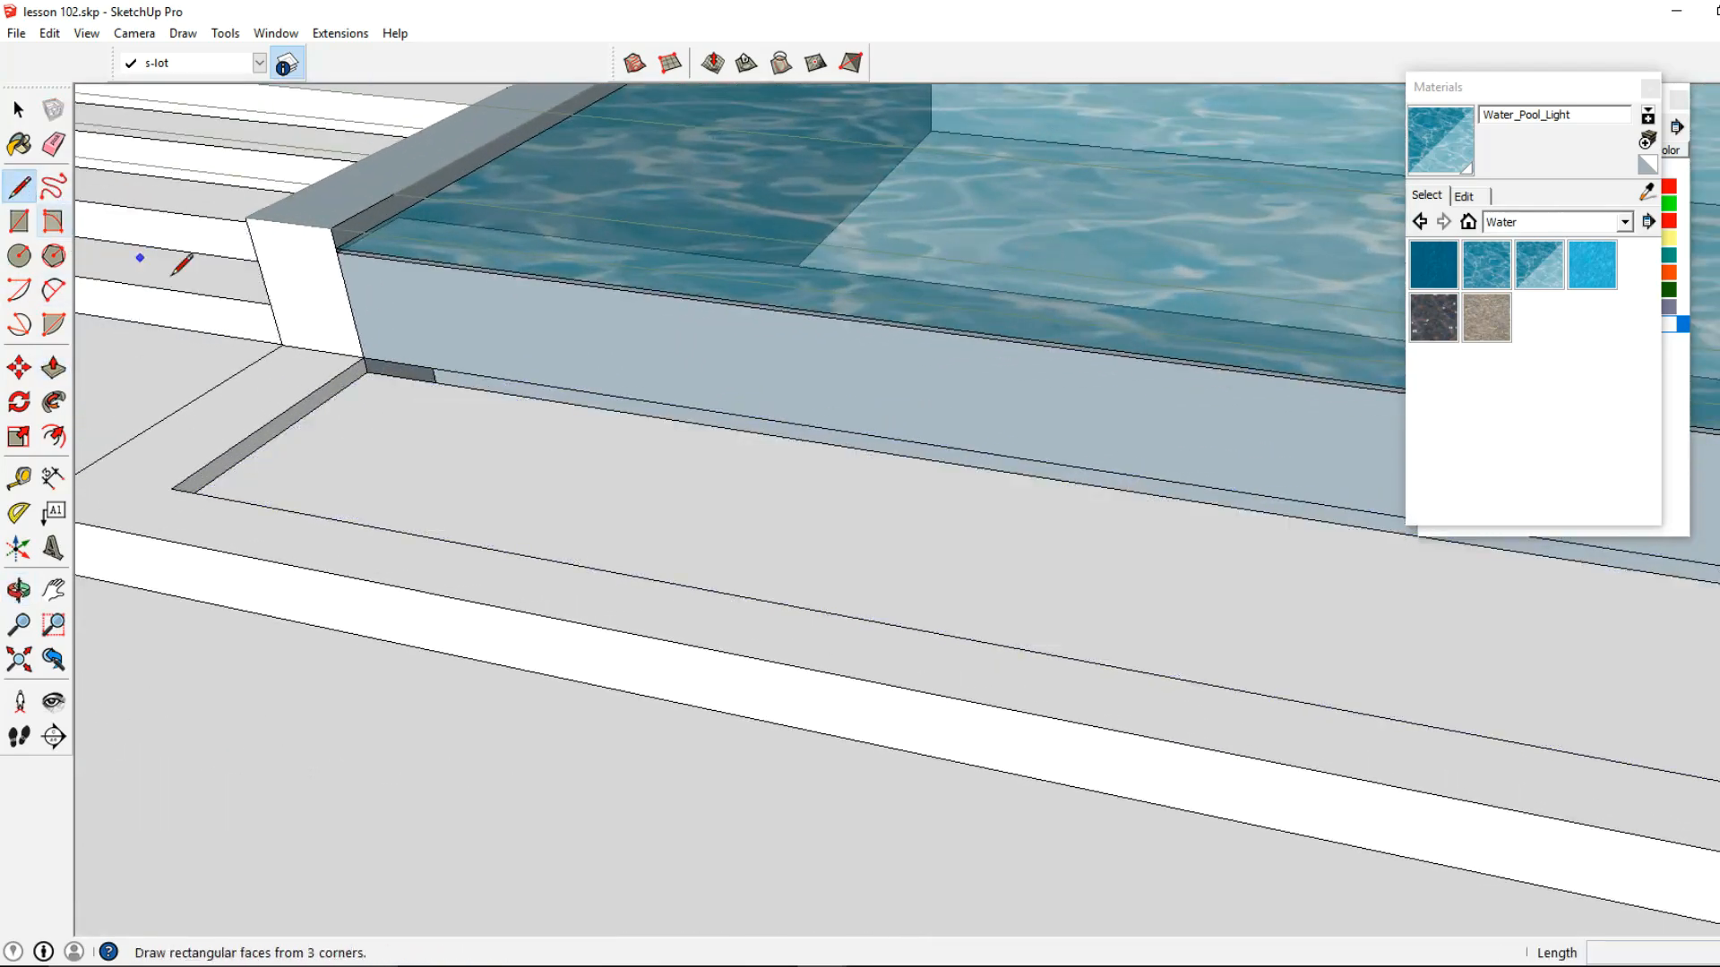
{"action": "left_click", "coordinate": [364, 358]}
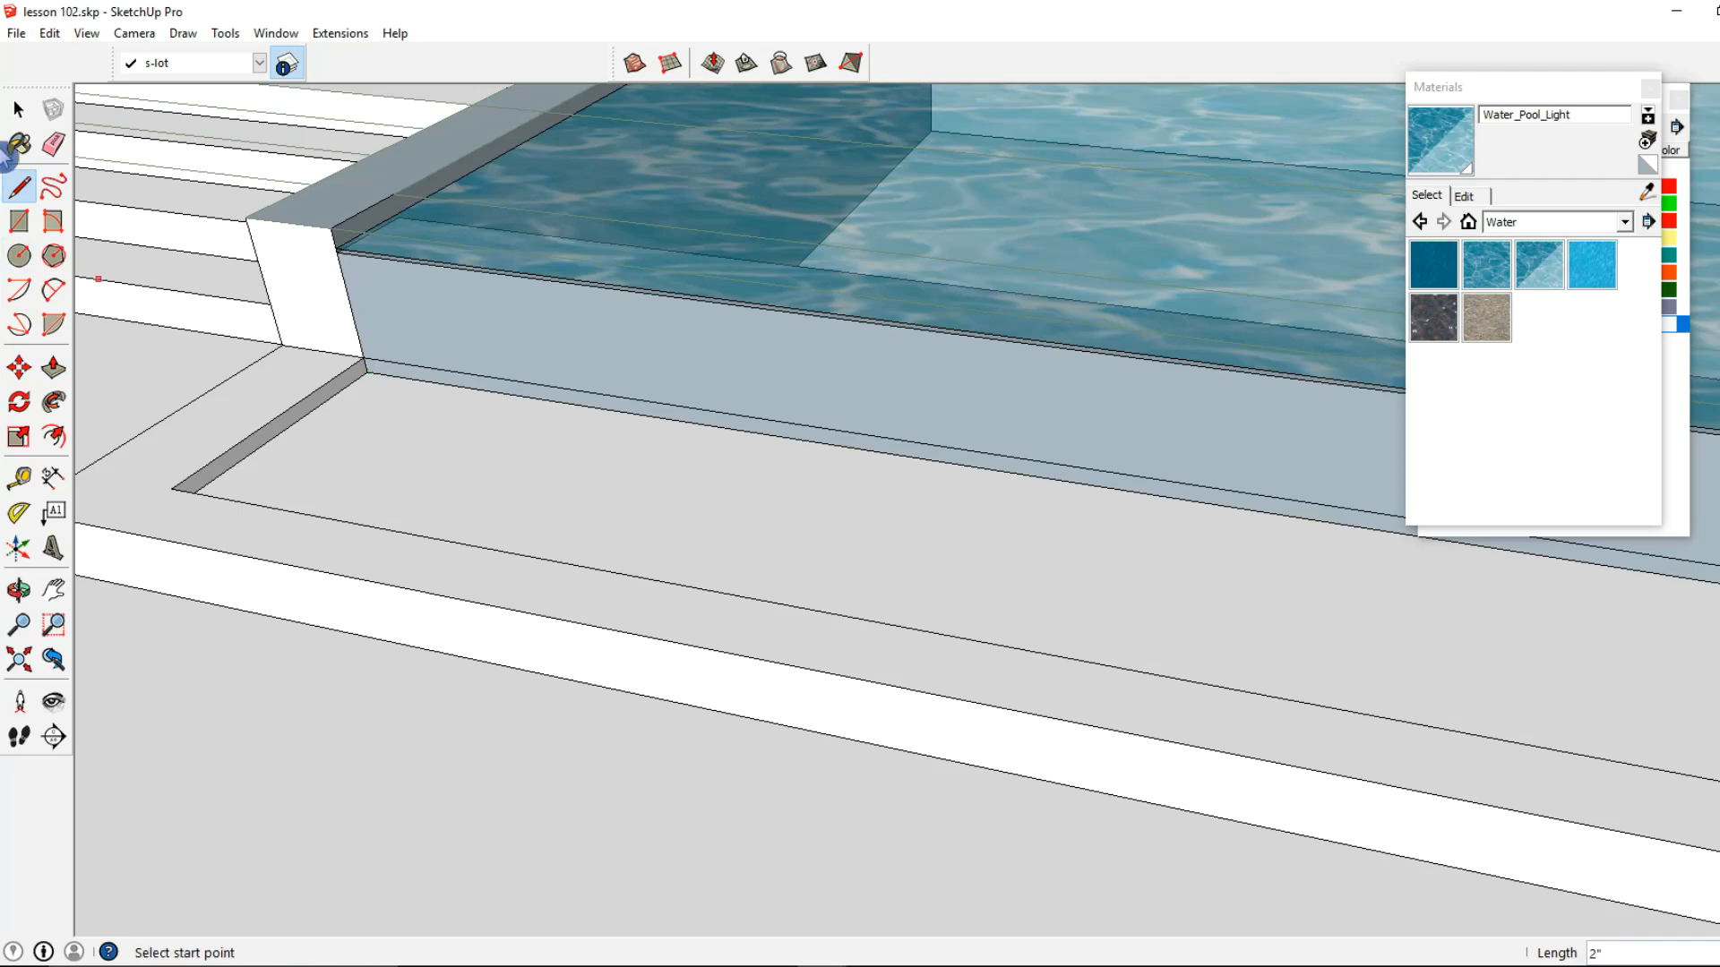
{"action": "left_click", "coordinate": [18, 109]}
{"action": "left_click", "coordinate": [438, 374]}
{"action": "key", "text": "Delete"}
Paint the catch basin's floor with the Water_Pool material
{"action": "scroll", "coordinate": [441, 371], "scroll_direction": "down", "scroll_amount": 5}
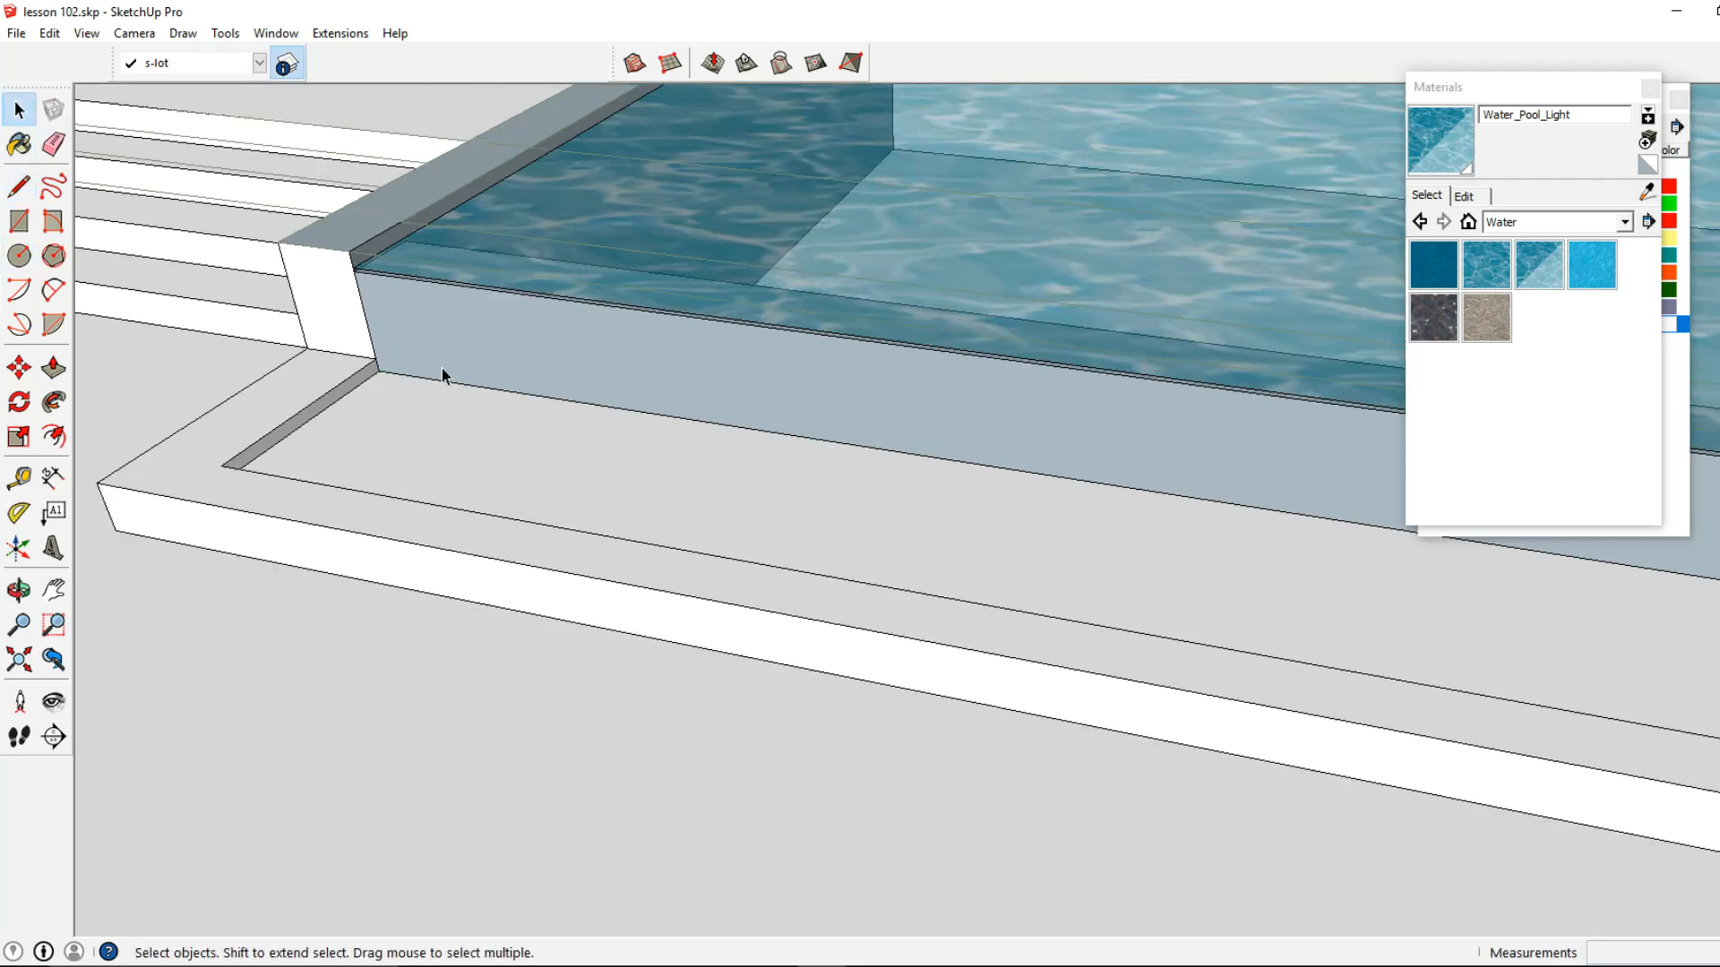
{"action": "left_click", "coordinate": [531, 429]}
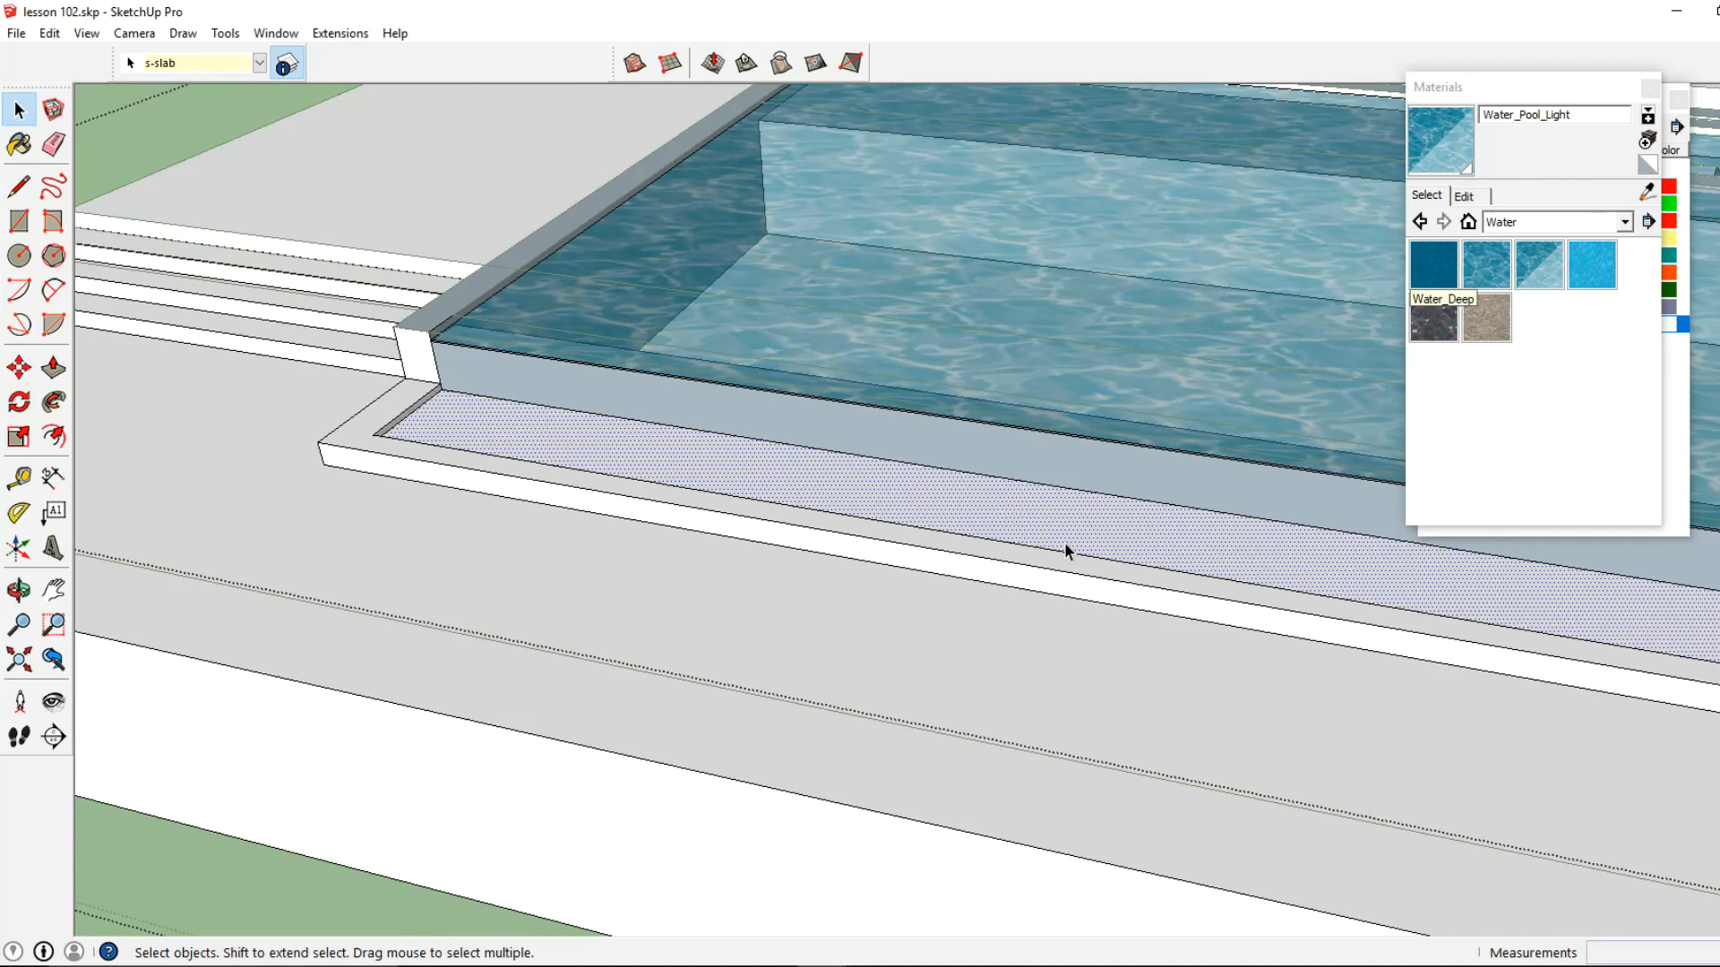
{"action": "middle_click_drag", "start_coordinate": [1065, 551], "coordinate": [803, 548]}
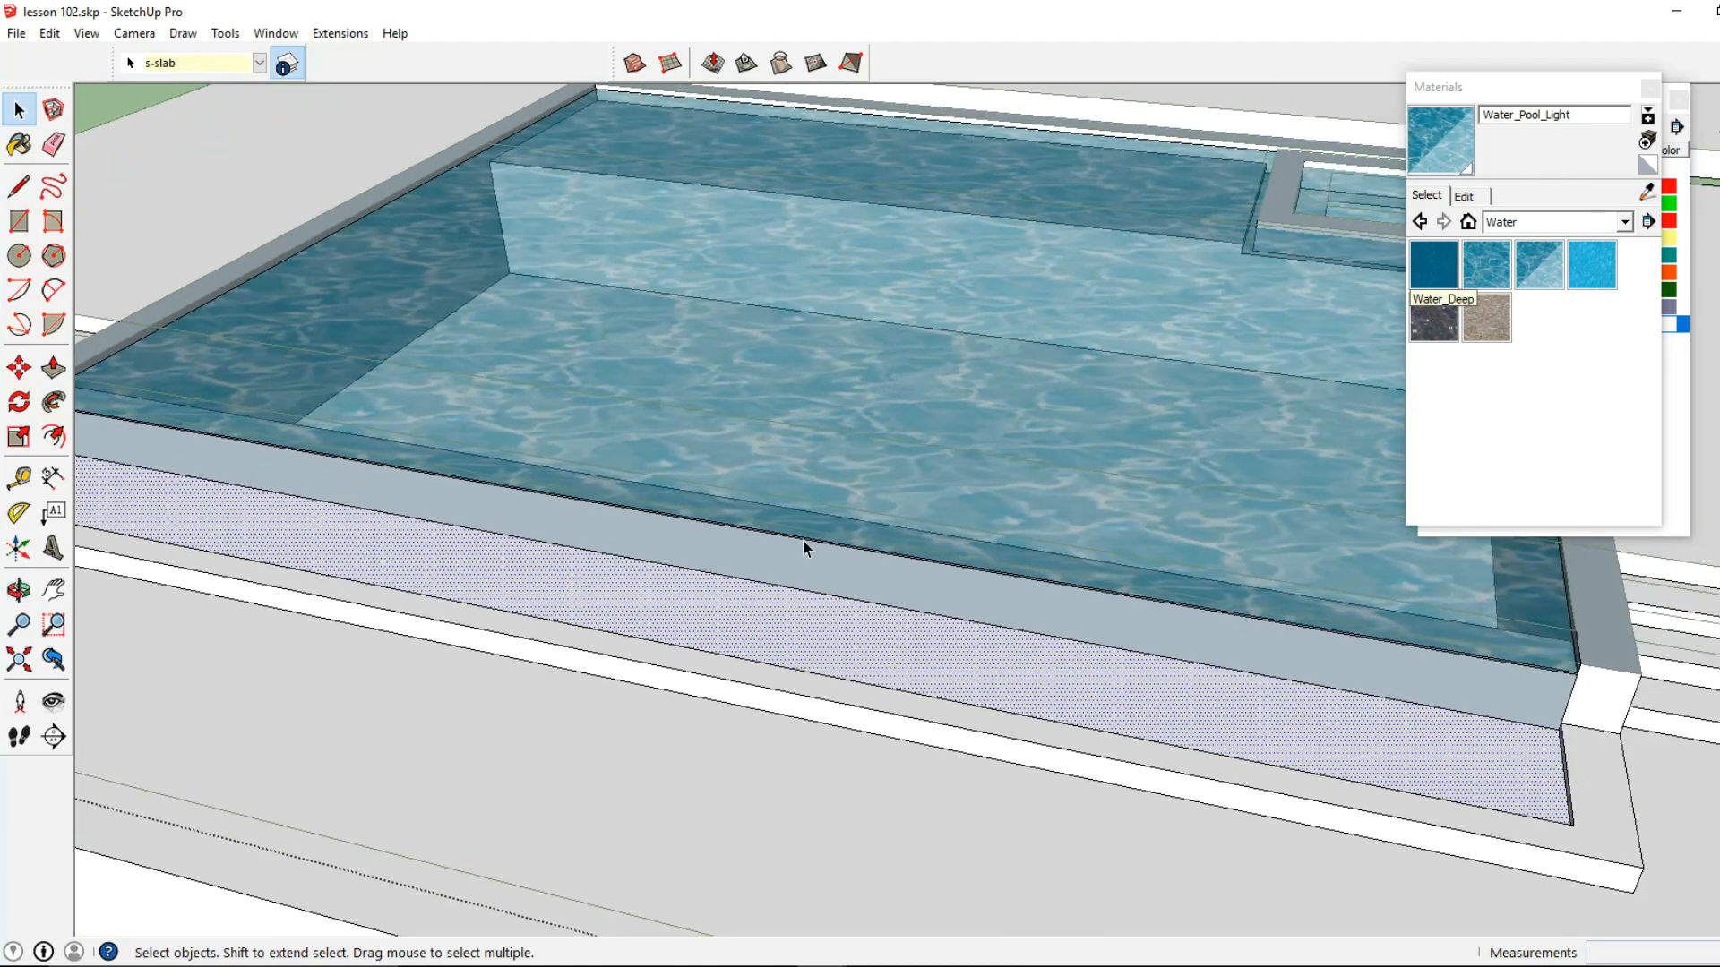
{"action": "left_click", "coordinate": [1483, 269]}
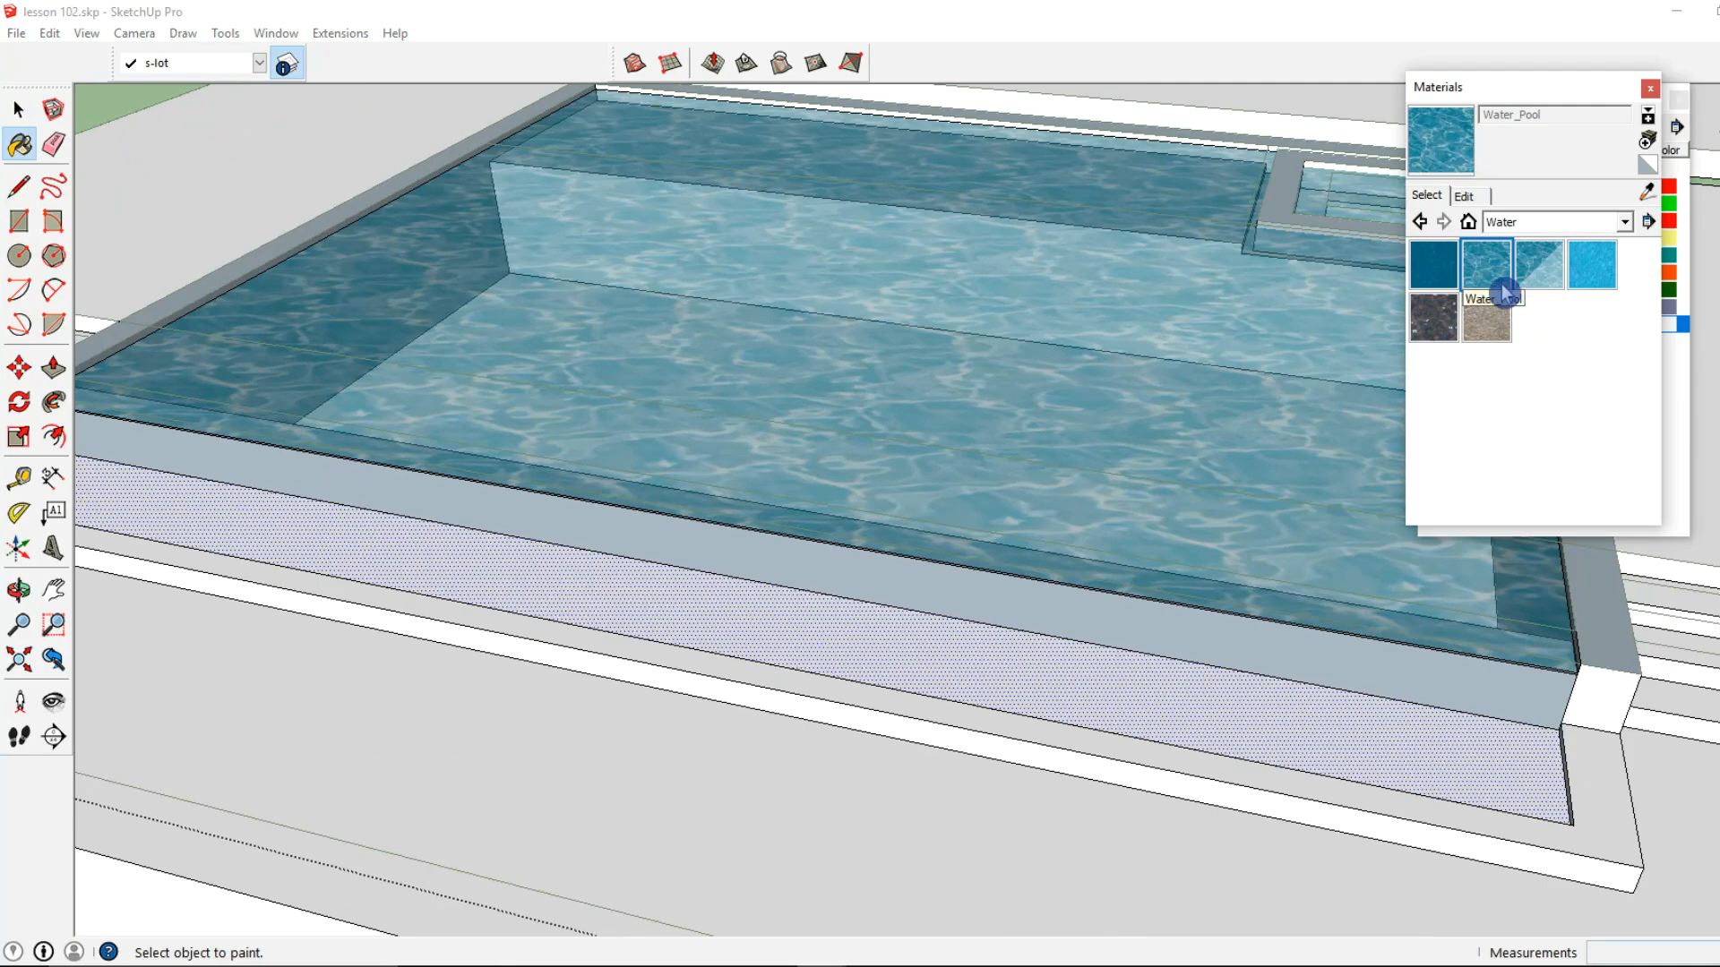
{"action": "left_click", "coordinate": [1137, 676]}
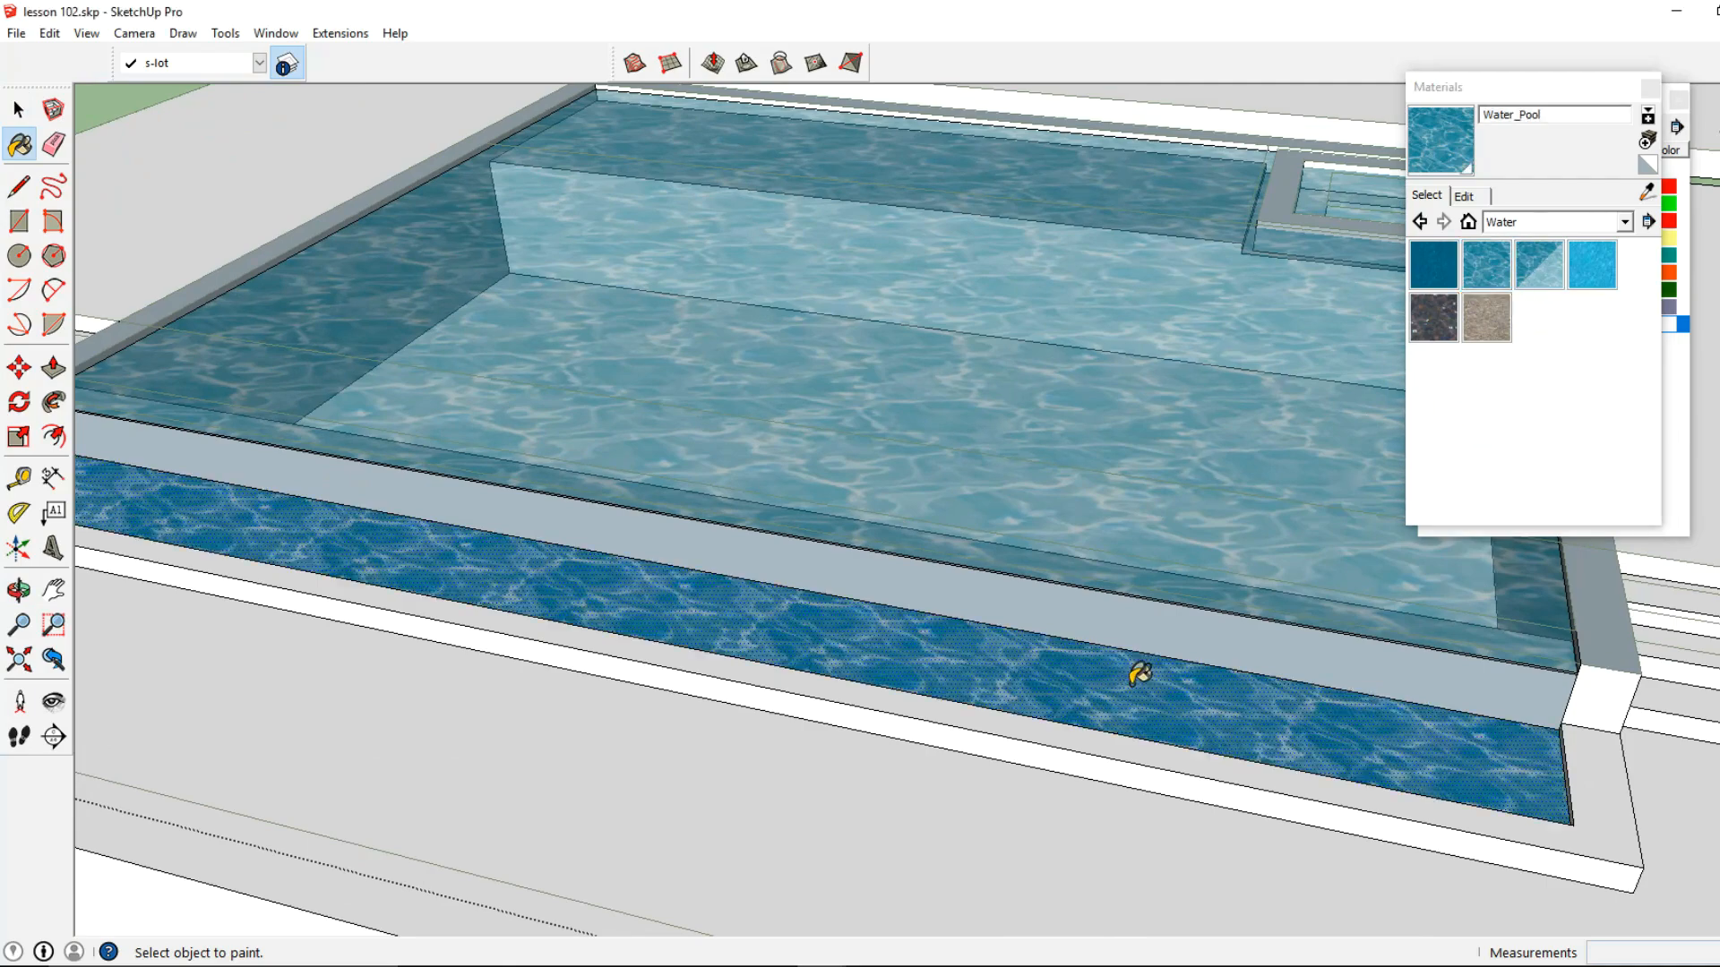
Paint the outer face of the overflow wall with the Water_Pool material
{"action": "left_click", "coordinate": [19, 110]}
{"action": "scroll", "coordinate": [338, 499], "scroll_direction": "down", "scroll_amount": 3}
{"action": "scroll", "coordinate": [441, 460], "scroll_direction": "up", "scroll_amount": 4}
{"action": "left_click", "coordinate": [441, 445]}
{"action": "left_click", "coordinate": [1439, 157]}
{"action": "left_click", "coordinate": [1072, 554]}
{"action": "mouse_move", "coordinate": [1072, 554]}
{"action": "middle_mouse_down"}
{"action": "mouse_move", "coordinate": [1072, 595]}
{"action": "mouse_move", "coordinate": [766, 496]}
{"action": "middle_mouse_up"}
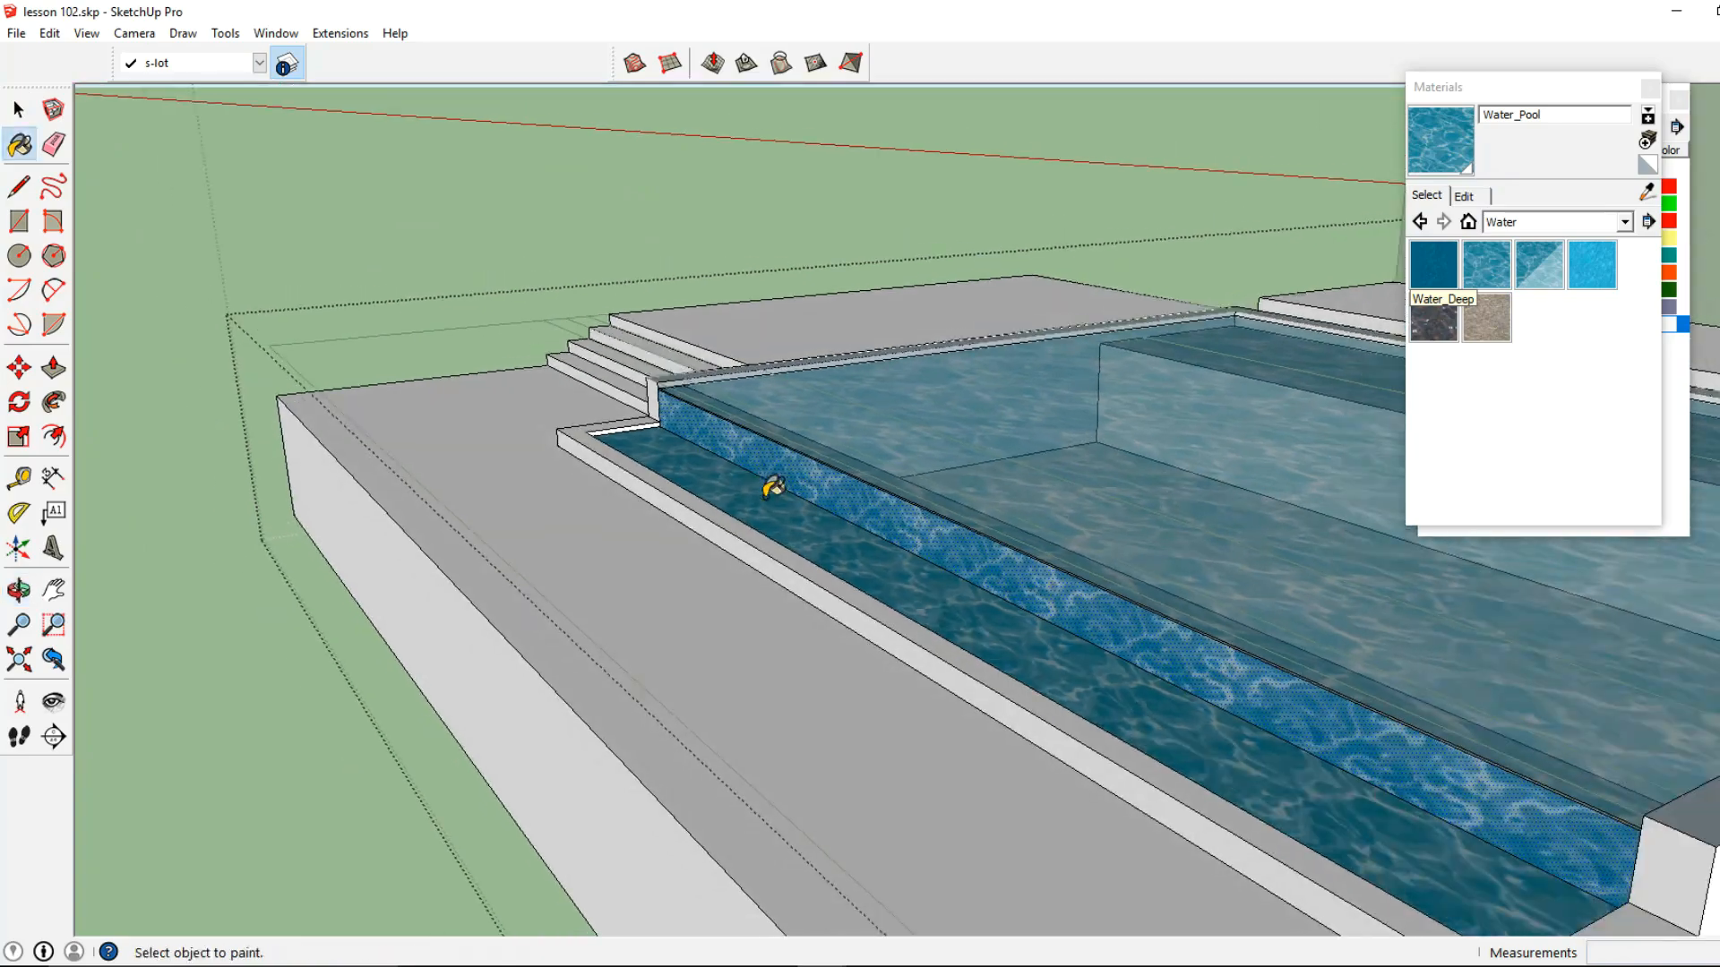
Examine the pool together with the house and the gap between the house terrace and the pool wall
{"action": "left_click", "coordinate": [18, 110]}
{"action": "scroll", "coordinate": [600, 439], "scroll_direction": "down", "scroll_amount": 3}
{"action": "middle_click_drag", "start_coordinate": [451, 333], "coordinate": [629, 524]}
{"action": "middle_click_drag", "start_coordinate": [582, 597], "coordinate": [976, 512], "text": "shift"}
{"action": "scroll", "coordinate": [926, 549], "scroll_direction": "down", "scroll_amount": 1}
{"action": "middle_click_drag", "start_coordinate": [1187, 578], "coordinate": [923, 596]}
{"action": "middle_click_drag", "start_coordinate": [923, 596], "coordinate": [800, 638], "text": "shift"}
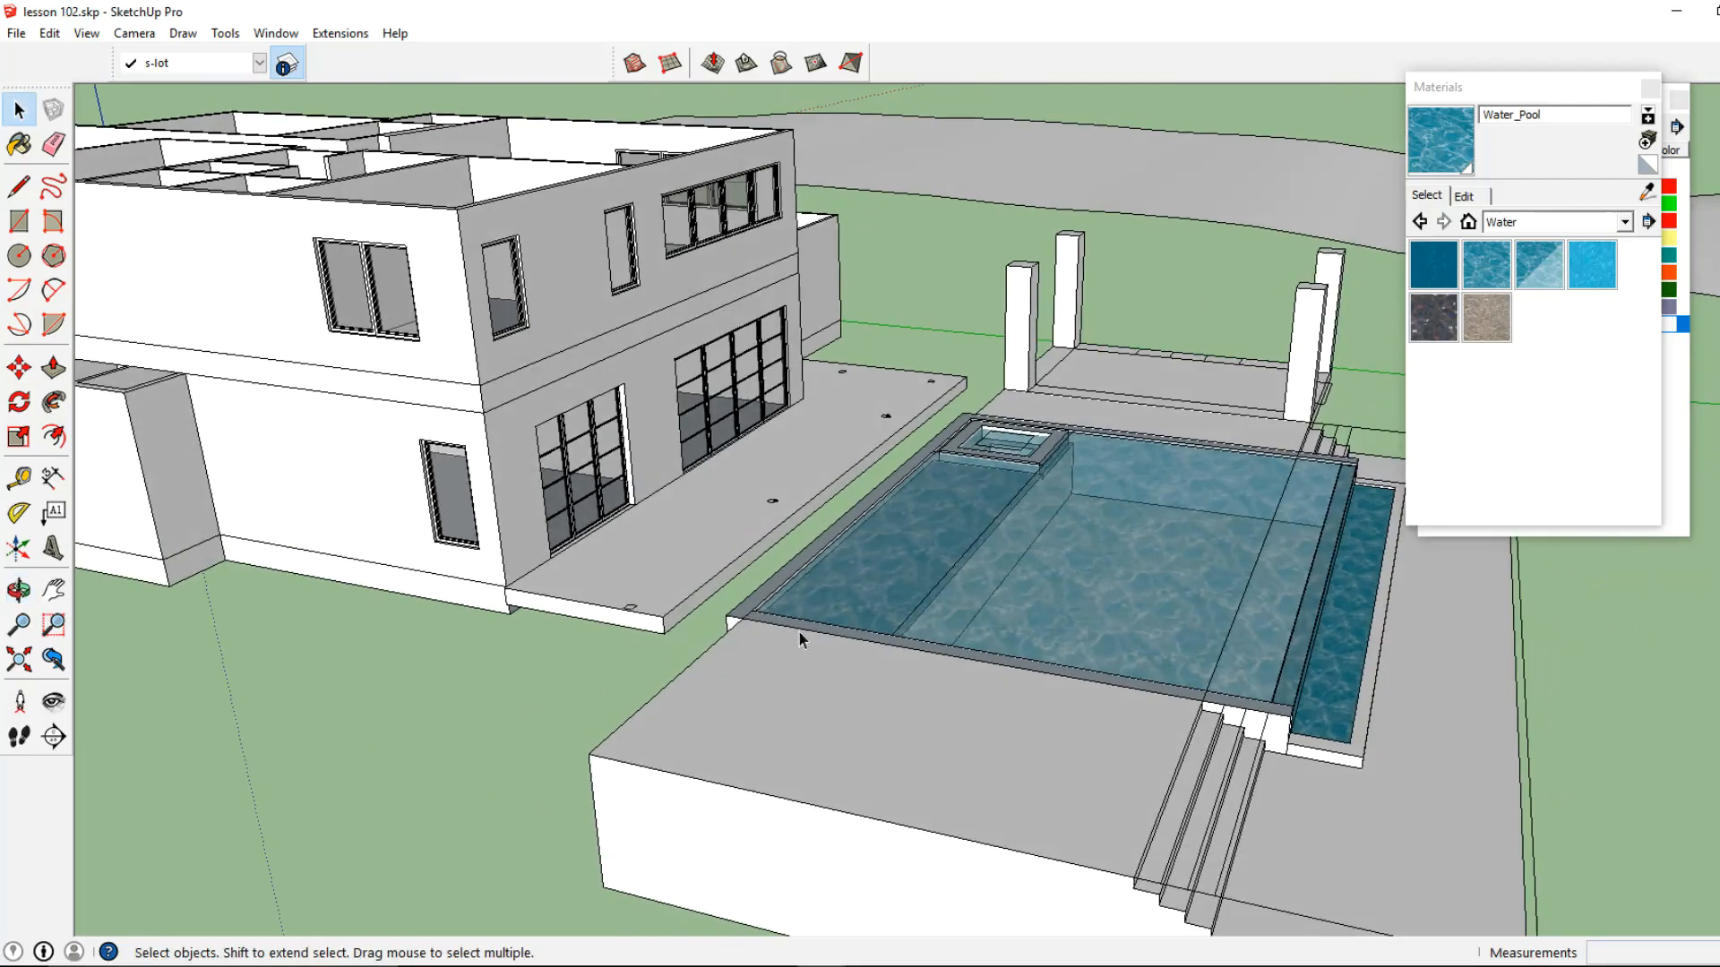
Open the slab group and Push/Pull the house terrace's pool-side face out to the pool wall, plus another 1' under the rim
{"action": "scroll", "coordinate": [800, 638], "scroll_direction": "up", "scroll_amount": 4}
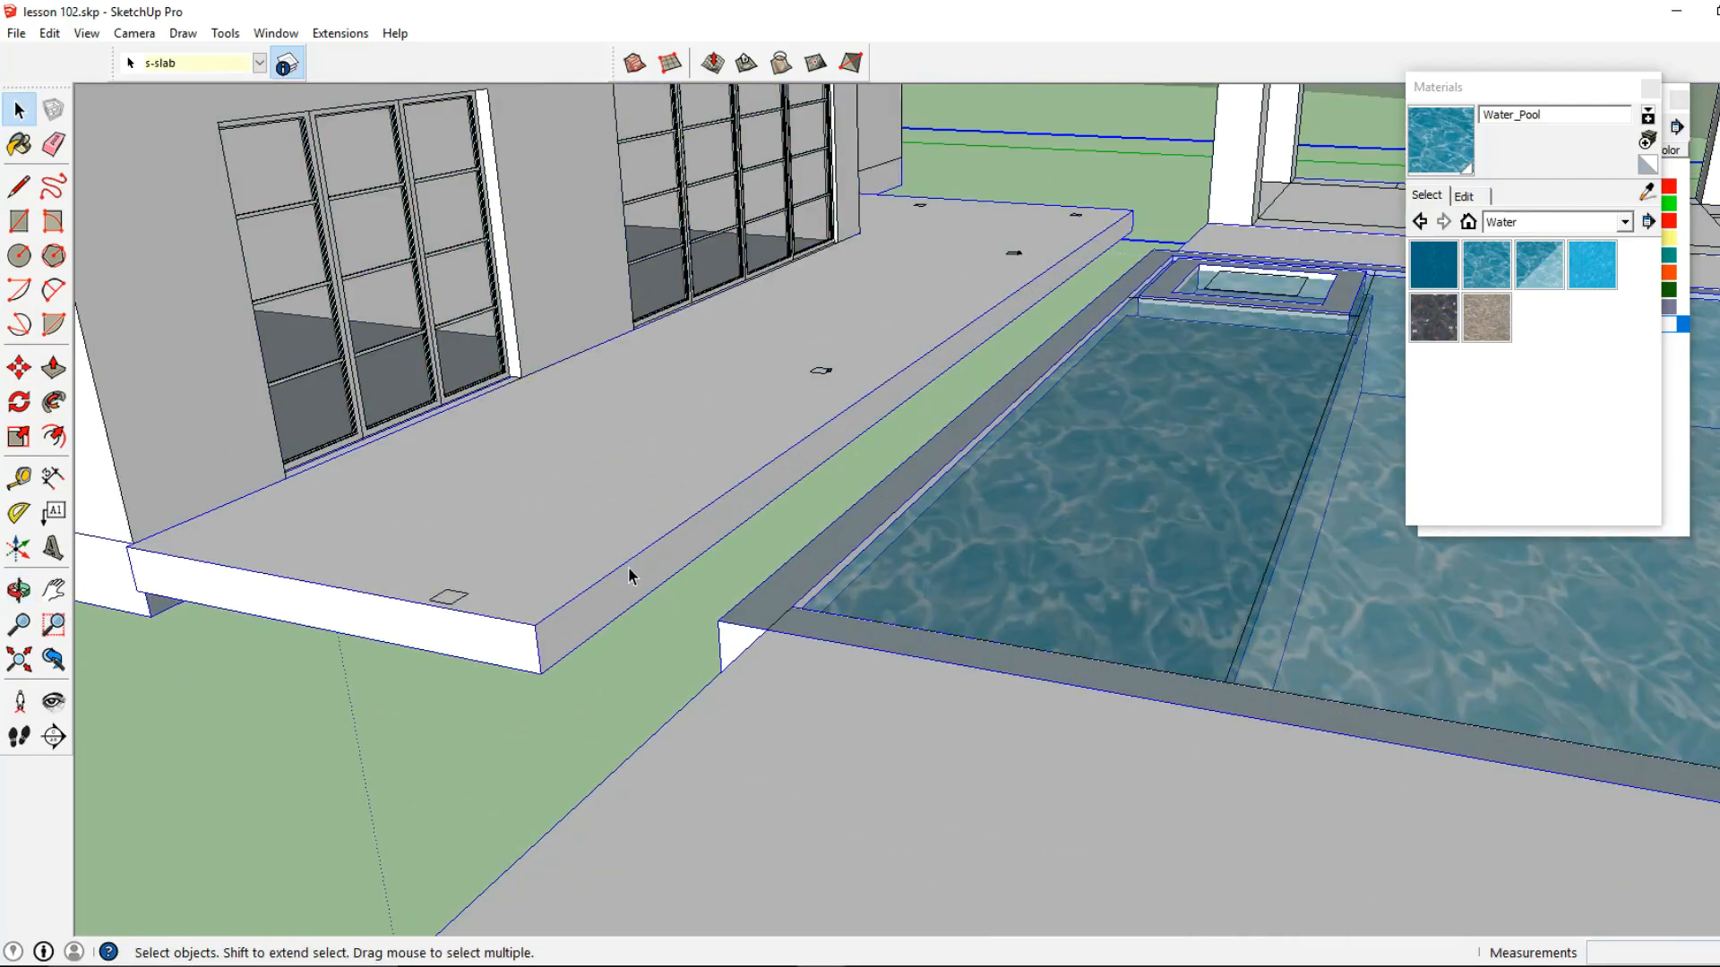
{"action": "double_click", "coordinate": [629, 568]}
{"action": "left_click", "coordinate": [639, 588]}
{"action": "left_click", "coordinate": [667, 567]}
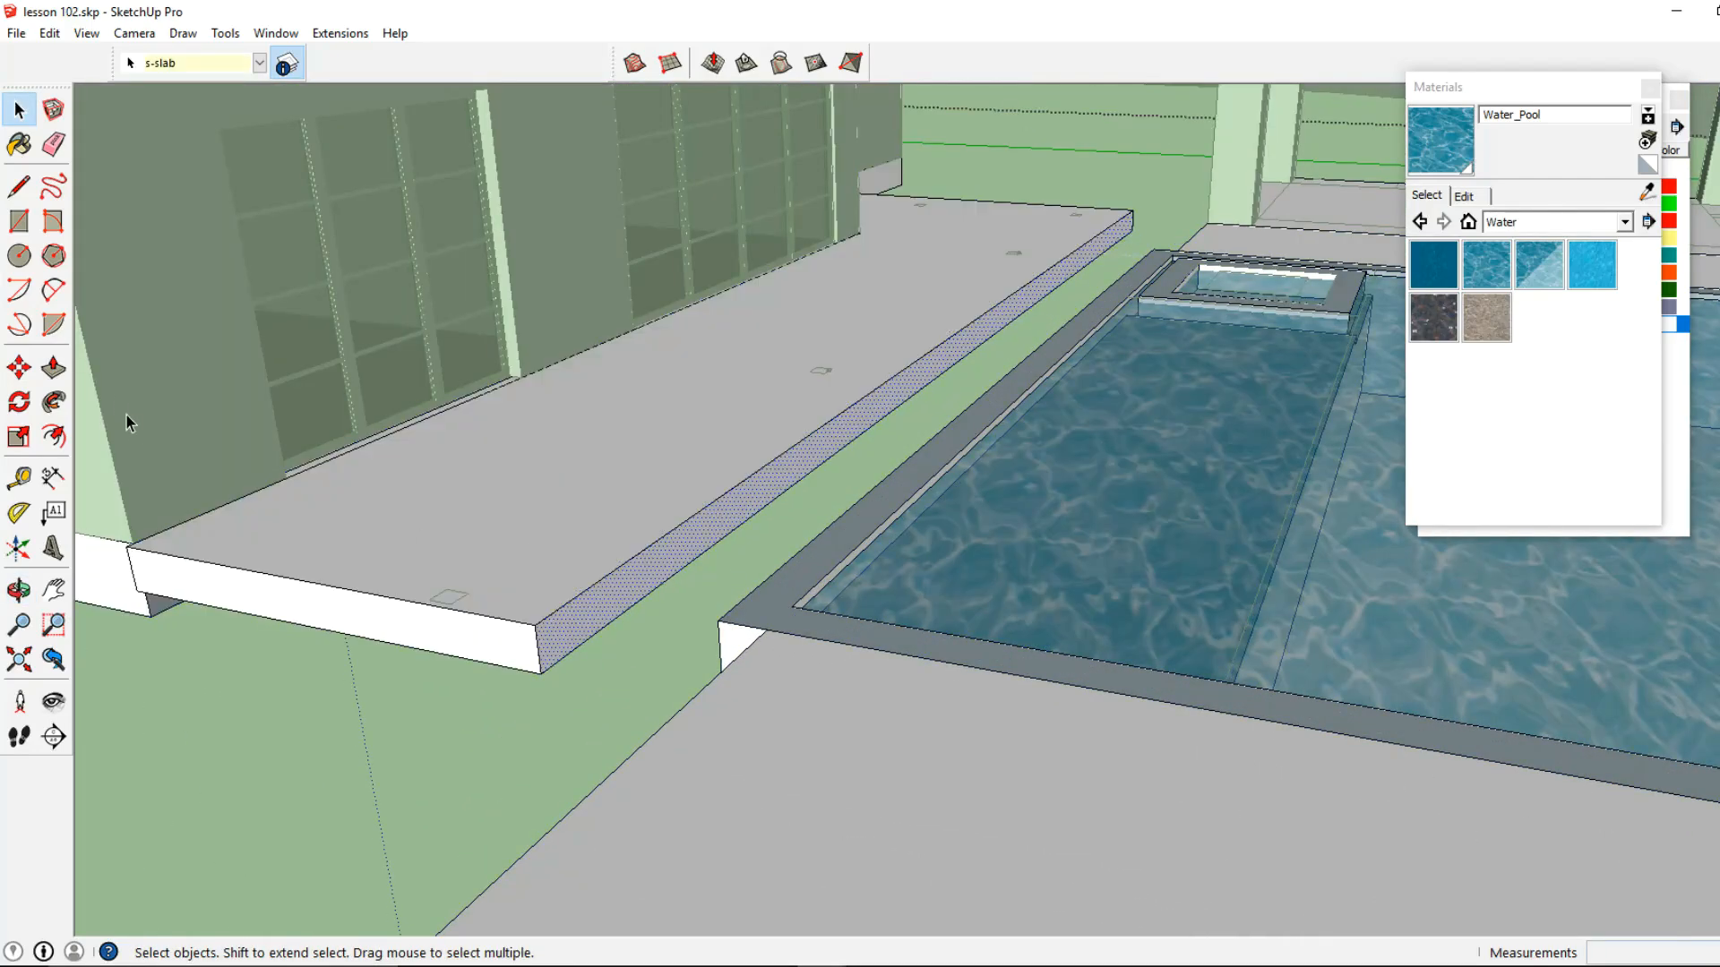
{"action": "left_click", "coordinate": [53, 367]}
{"action": "left_click", "coordinate": [560, 636]}
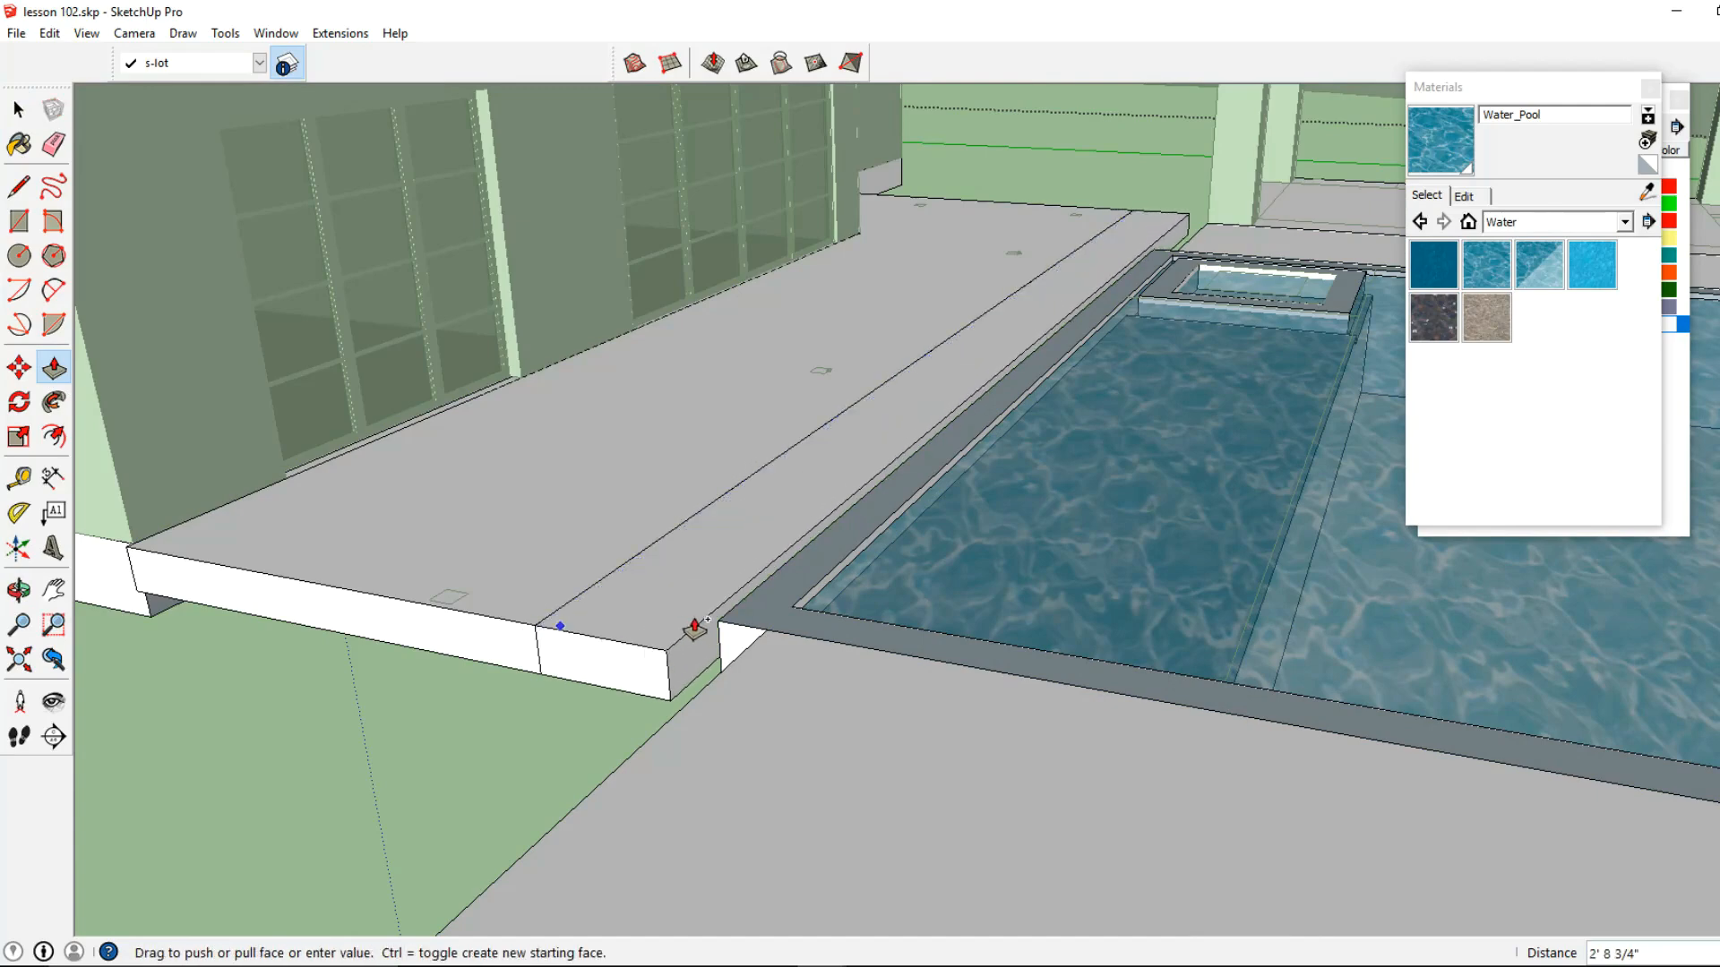
{"action": "left_click", "coordinate": [727, 624]}
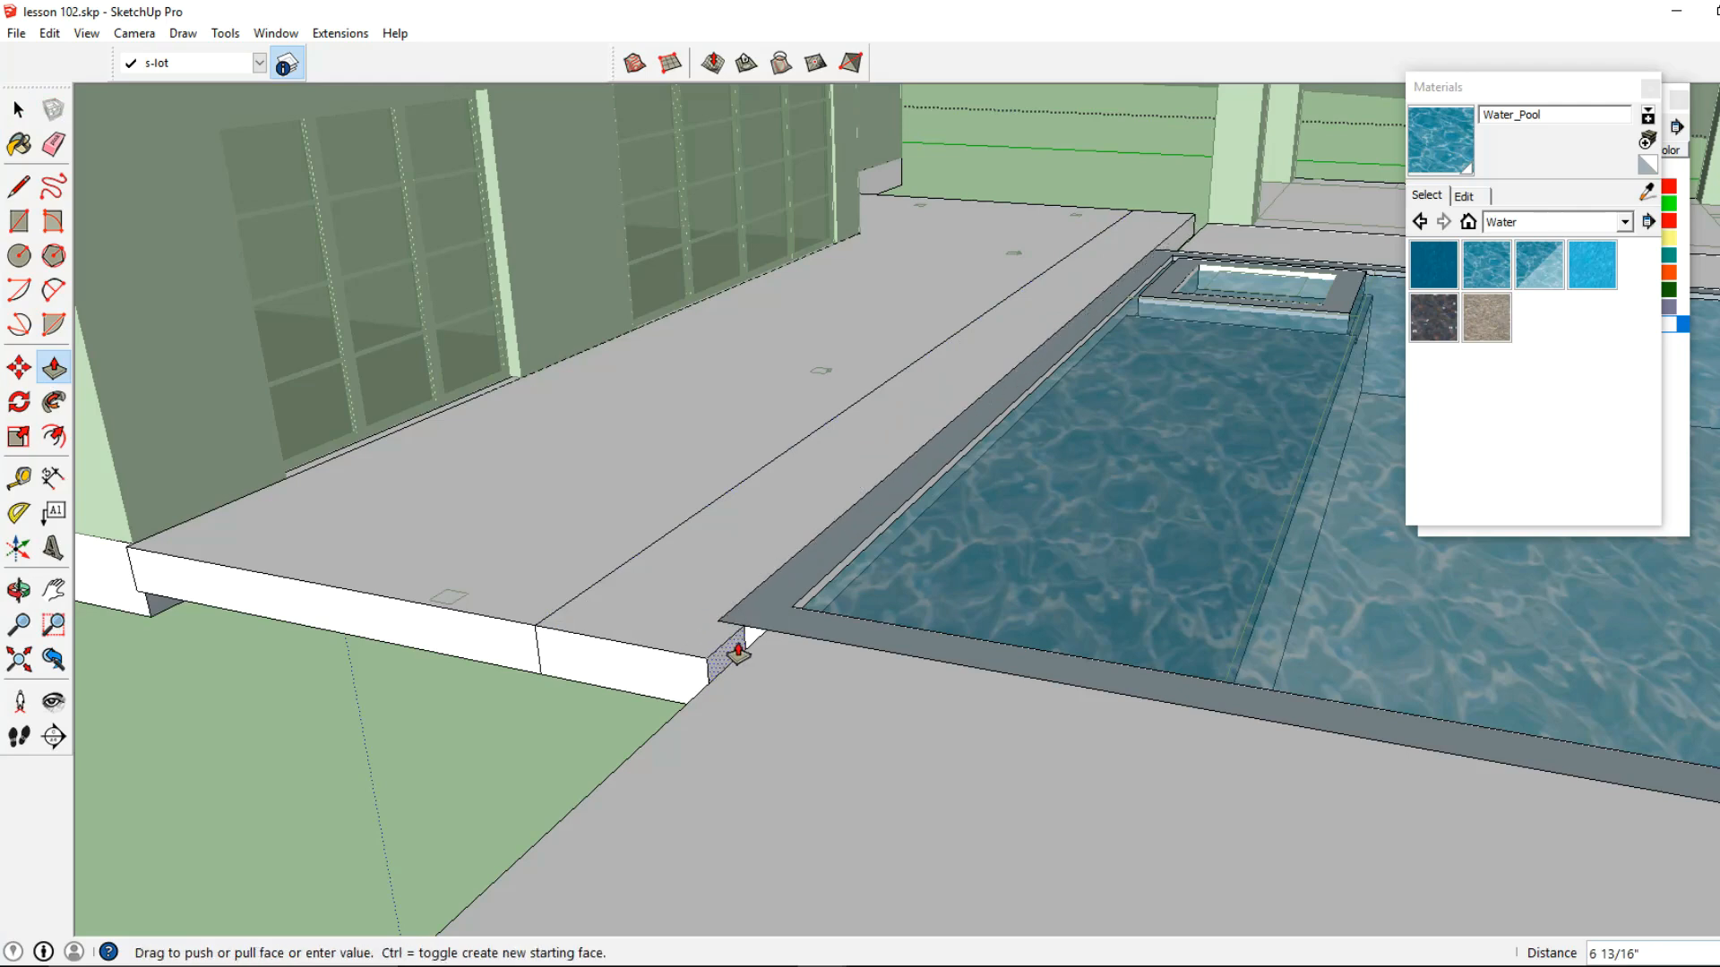
{"action": "left_click", "coordinate": [760, 640]}
Push/Pull the end face of the terrace extension out to the outer edge of the pool platform
{"action": "scroll", "coordinate": [602, 646], "scroll_direction": "down", "scroll_amount": 2}
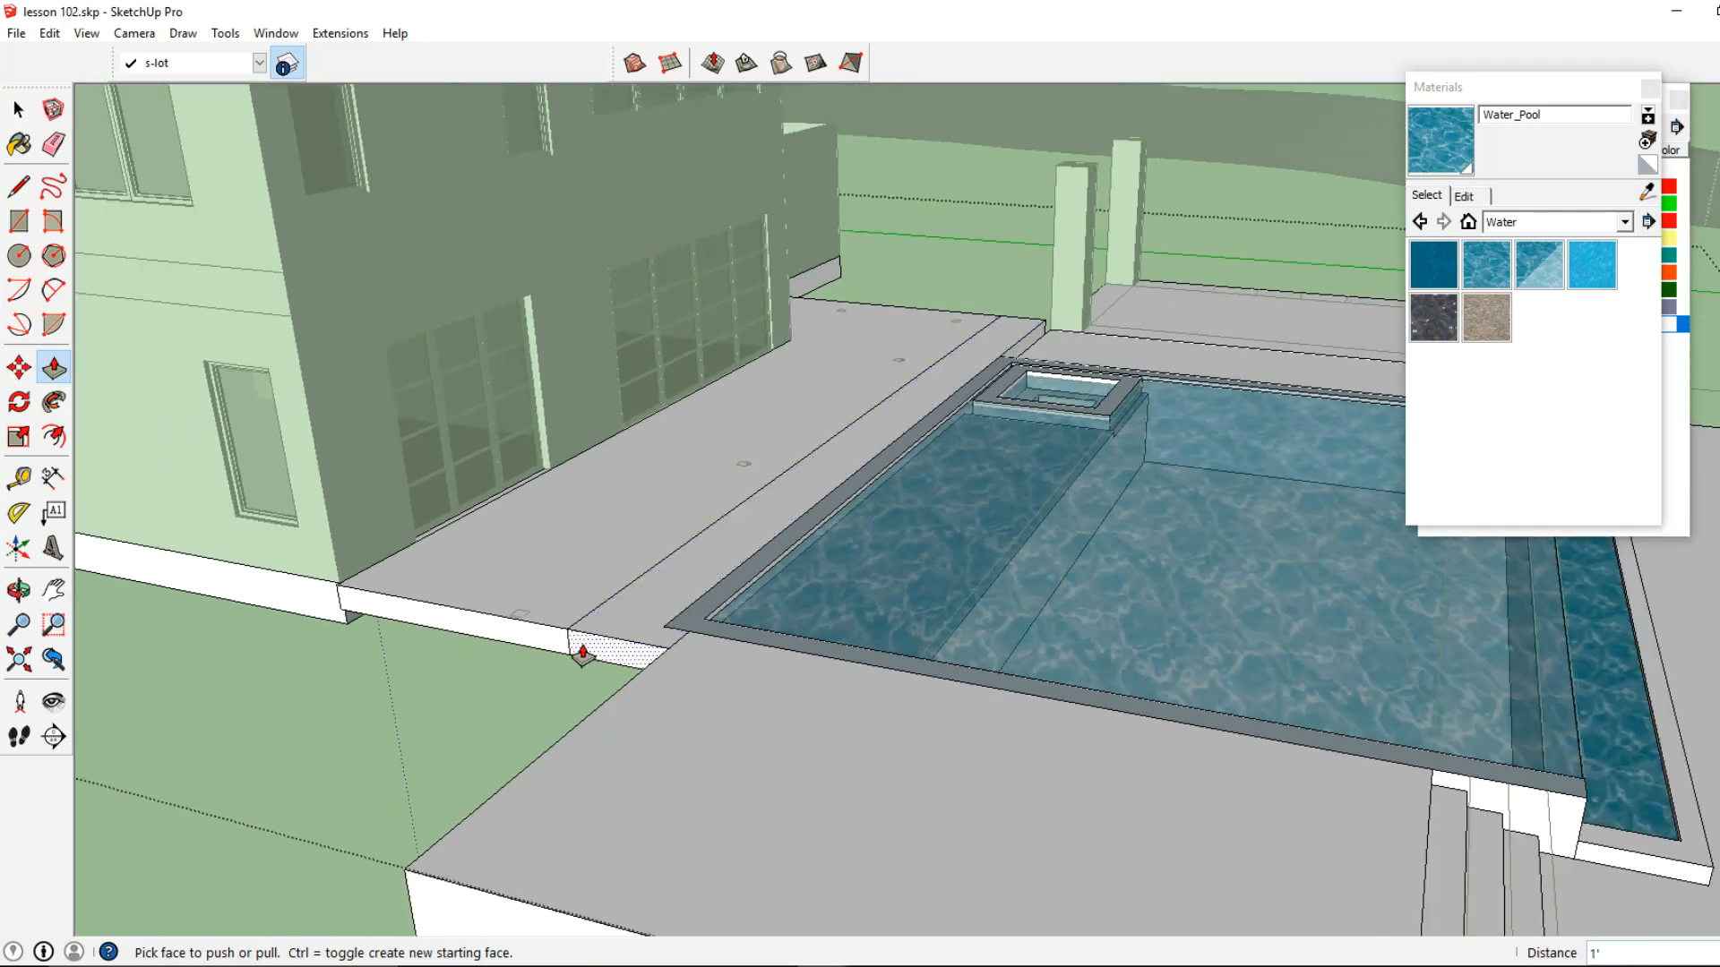
{"action": "left_click", "coordinate": [584, 655]}
{"action": "middle_click_drag", "start_coordinate": [483, 761], "coordinate": [568, 649], "text": "shift"}
{"action": "left_click", "coordinate": [521, 724]}
Push/Pull the underside of the terrace extension down 4' beside the pool platform
{"action": "middle_click_drag", "start_coordinate": [509, 747], "coordinate": [191, 879], "text": "shift"}
{"action": "middle_click_drag", "start_coordinate": [300, 776], "coordinate": [791, 637], "text": "shift"}
{"action": "left_click", "coordinate": [801, 644]}
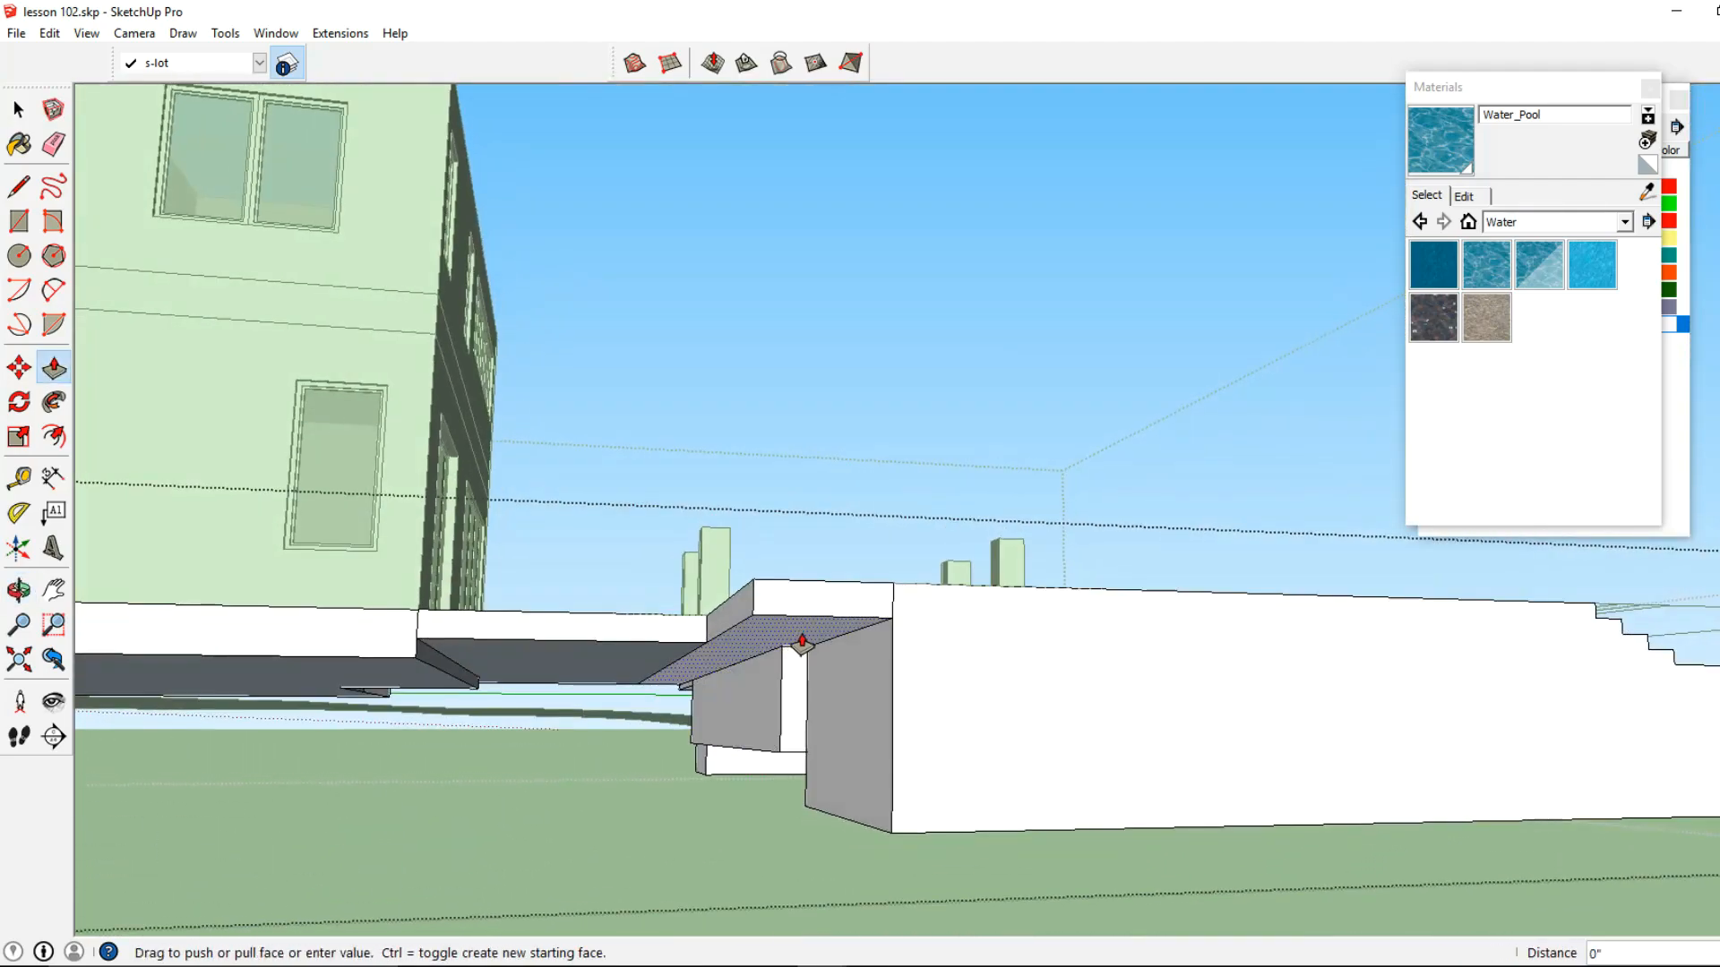
{"action": "middle_click_drag", "start_coordinate": [849, 787], "coordinate": [556, 538]}
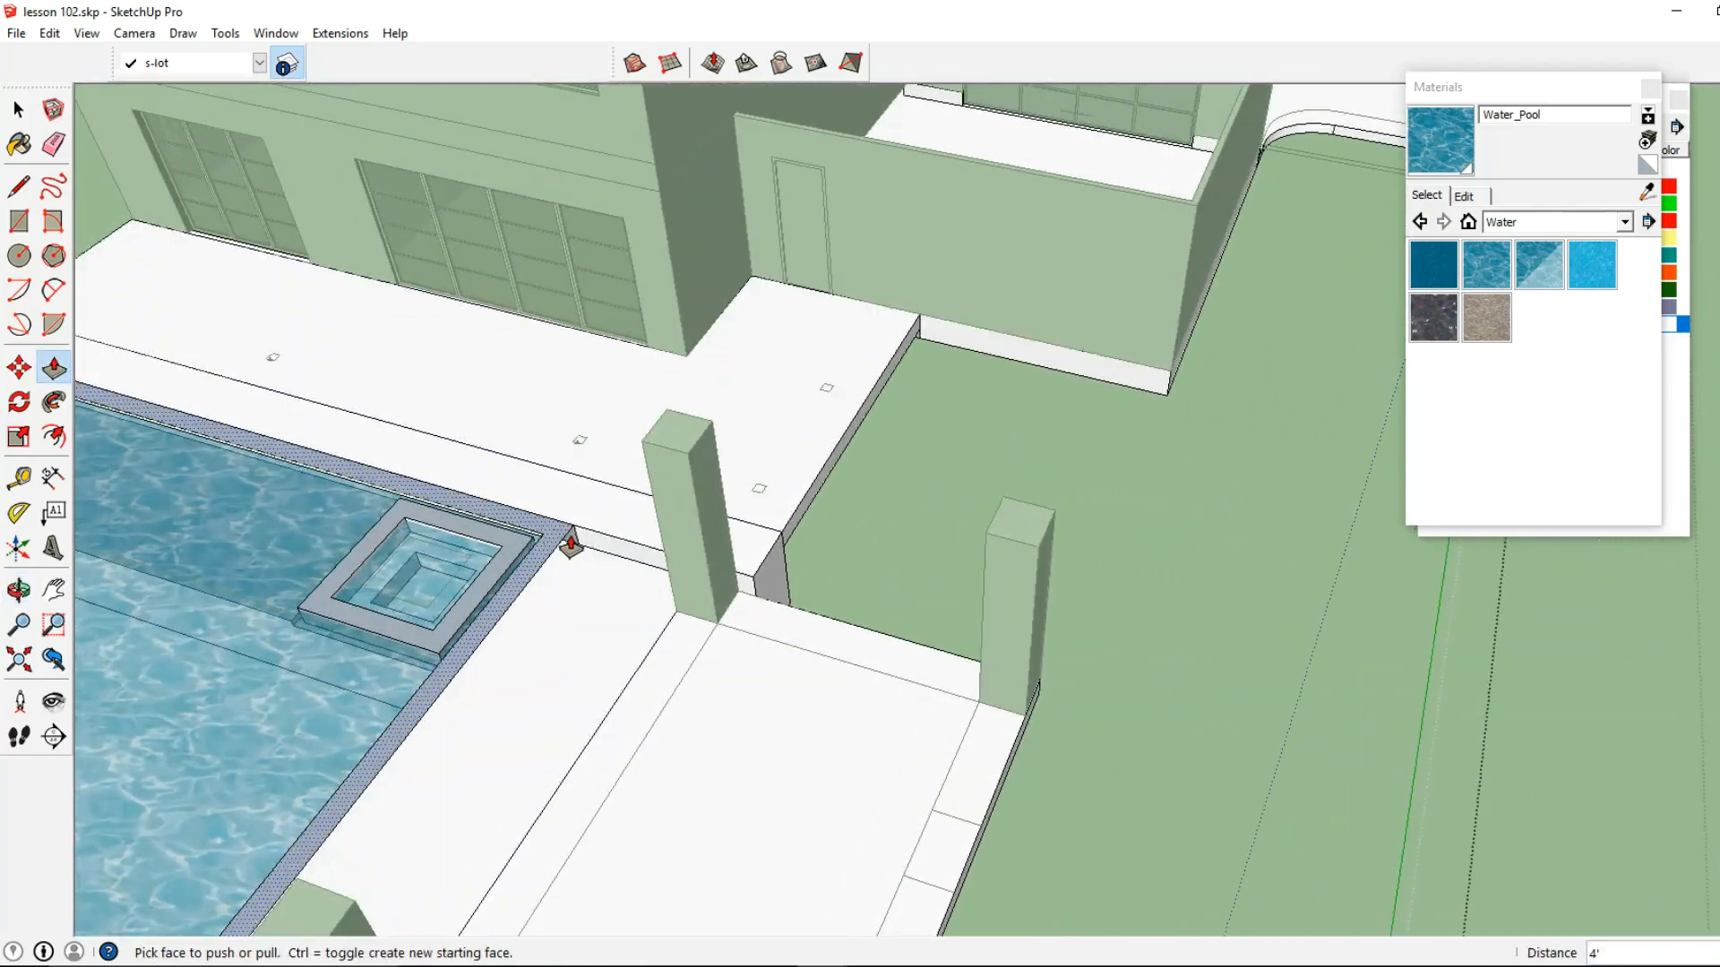
Push/Pull the side face beside the spa corner 1' to meet the side deck, and close the slab group
{"action": "left_click", "coordinate": [599, 548]}
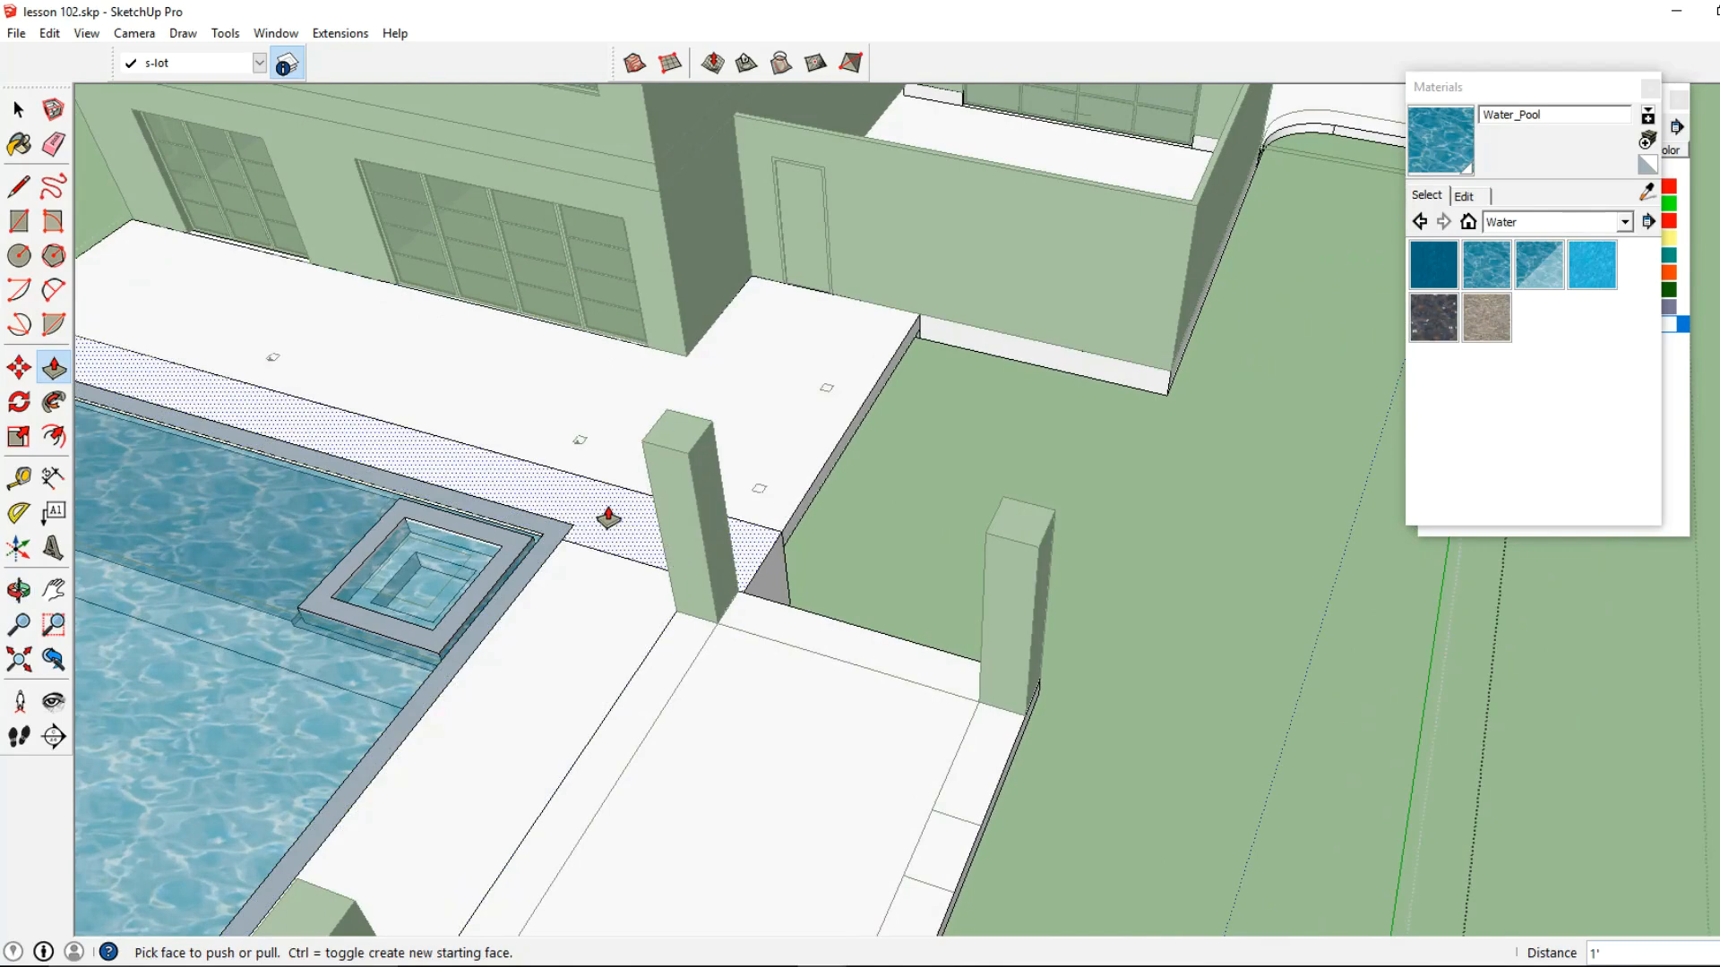
{"action": "key", "text": "space"}
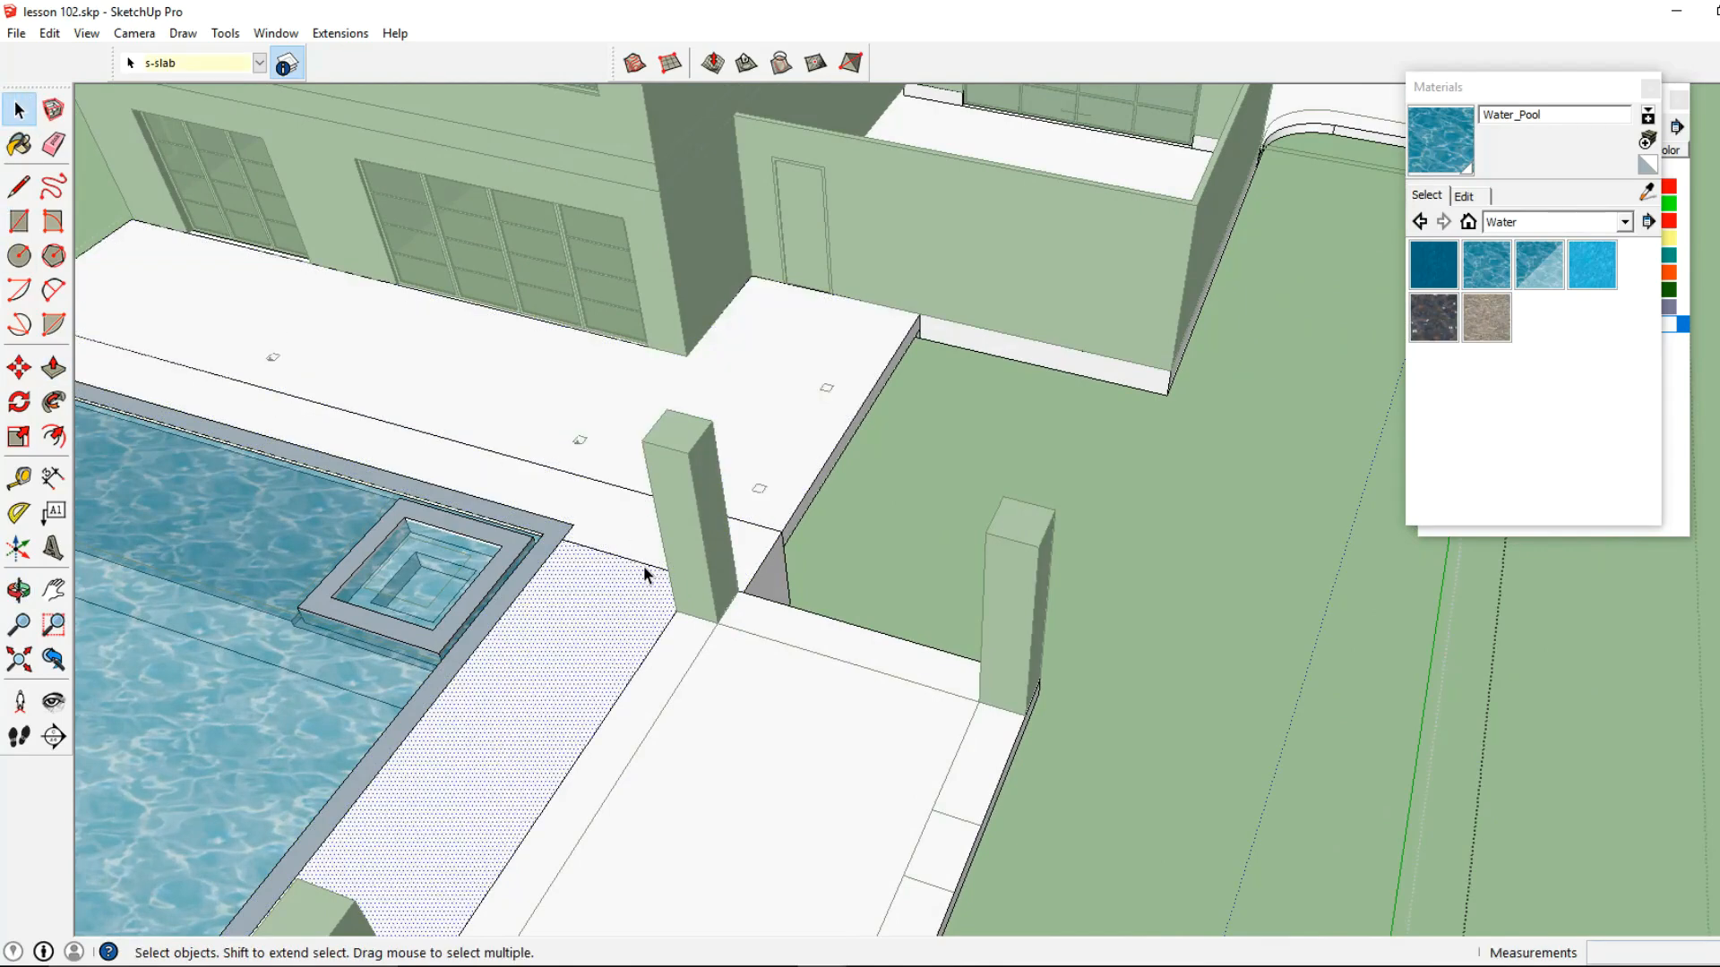
{"action": "scroll", "coordinate": [557, 544], "scroll_direction": "down", "scroll_amount": 3}
{"action": "middle_click_drag", "start_coordinate": [556, 544], "coordinate": [927, 543], "text": "shift"}
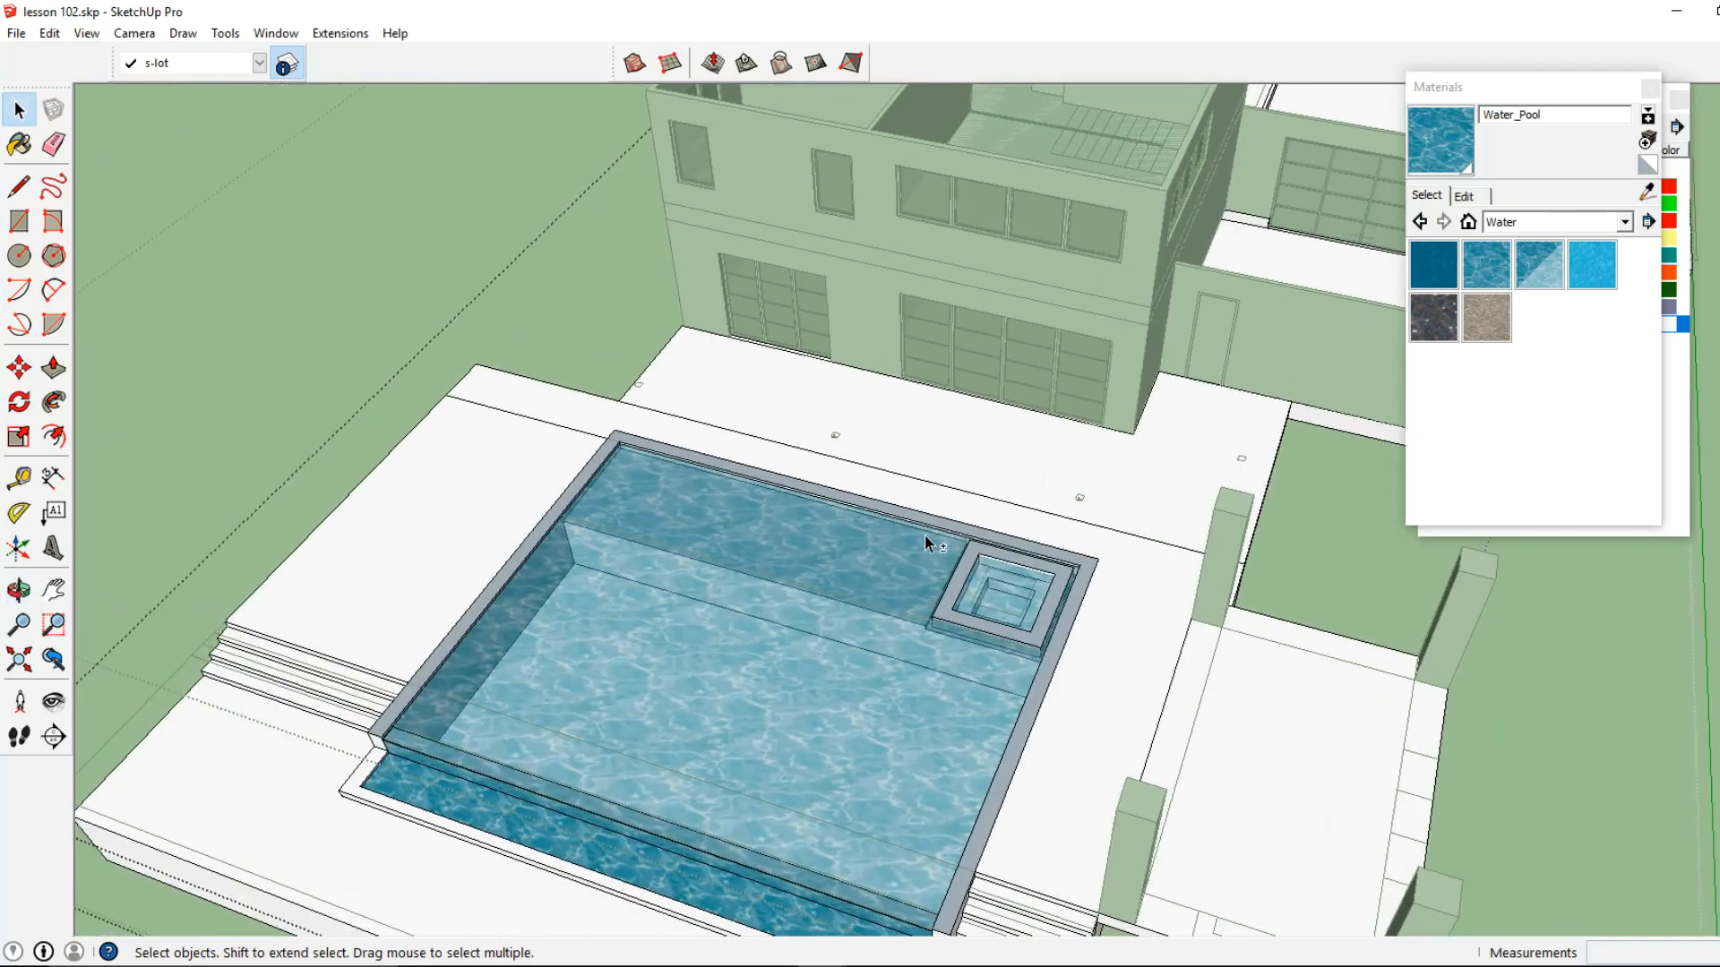
{"action": "key", "text": "Escape"}
{"action": "key", "text": "Escape"}
Examine the extended terrace slab and its seam around the pool from the platform side
{"action": "middle_click_drag", "start_coordinate": [1263, 462], "coordinate": [845, 537]}
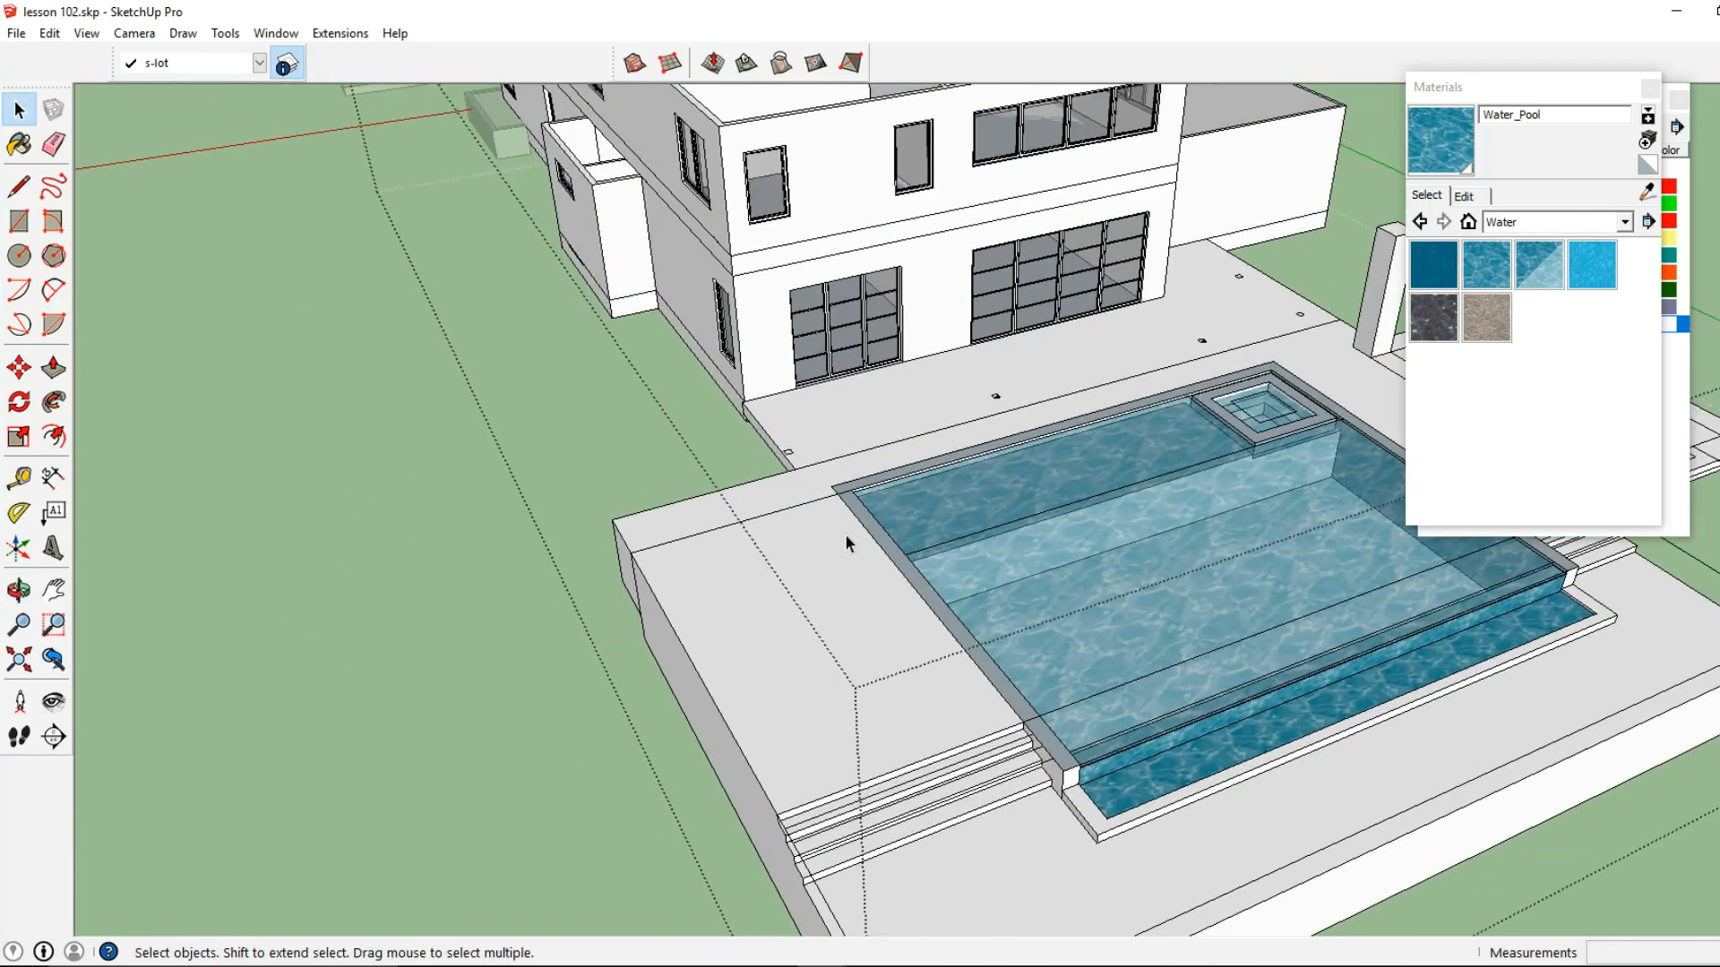
{"action": "left_click", "coordinate": [787, 514]}
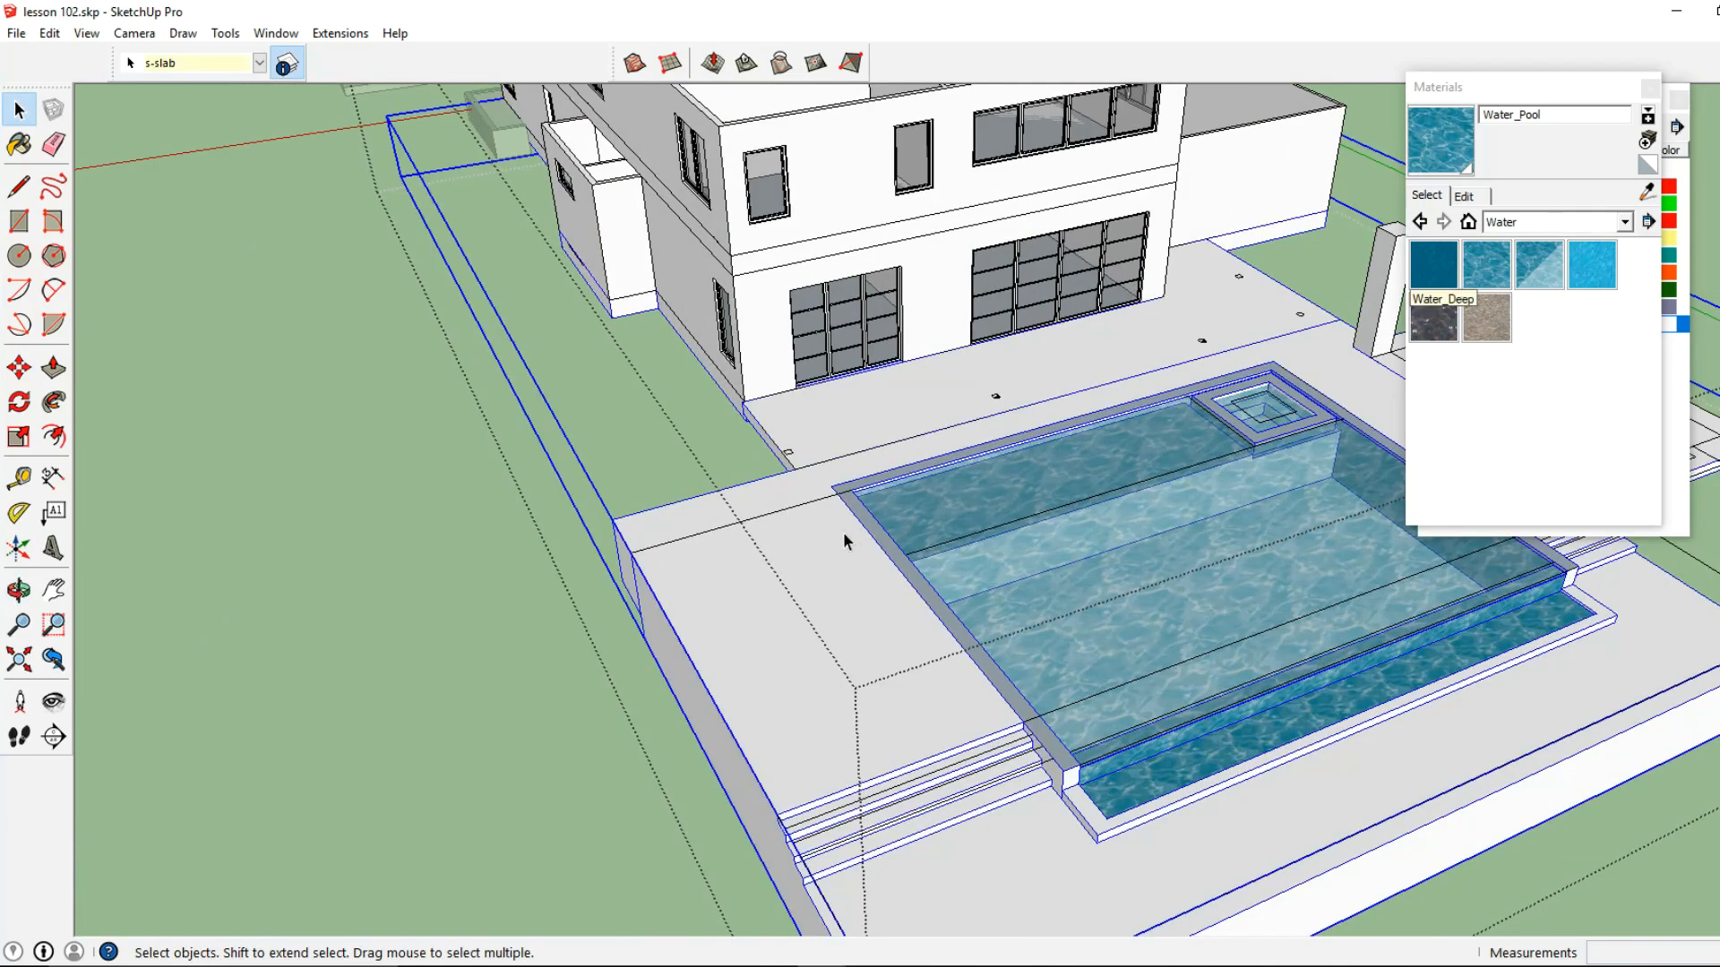
{"action": "double_click", "coordinate": [793, 519]}
{"action": "left_click", "coordinate": [802, 507]}
{"action": "key", "text": "Escape"}
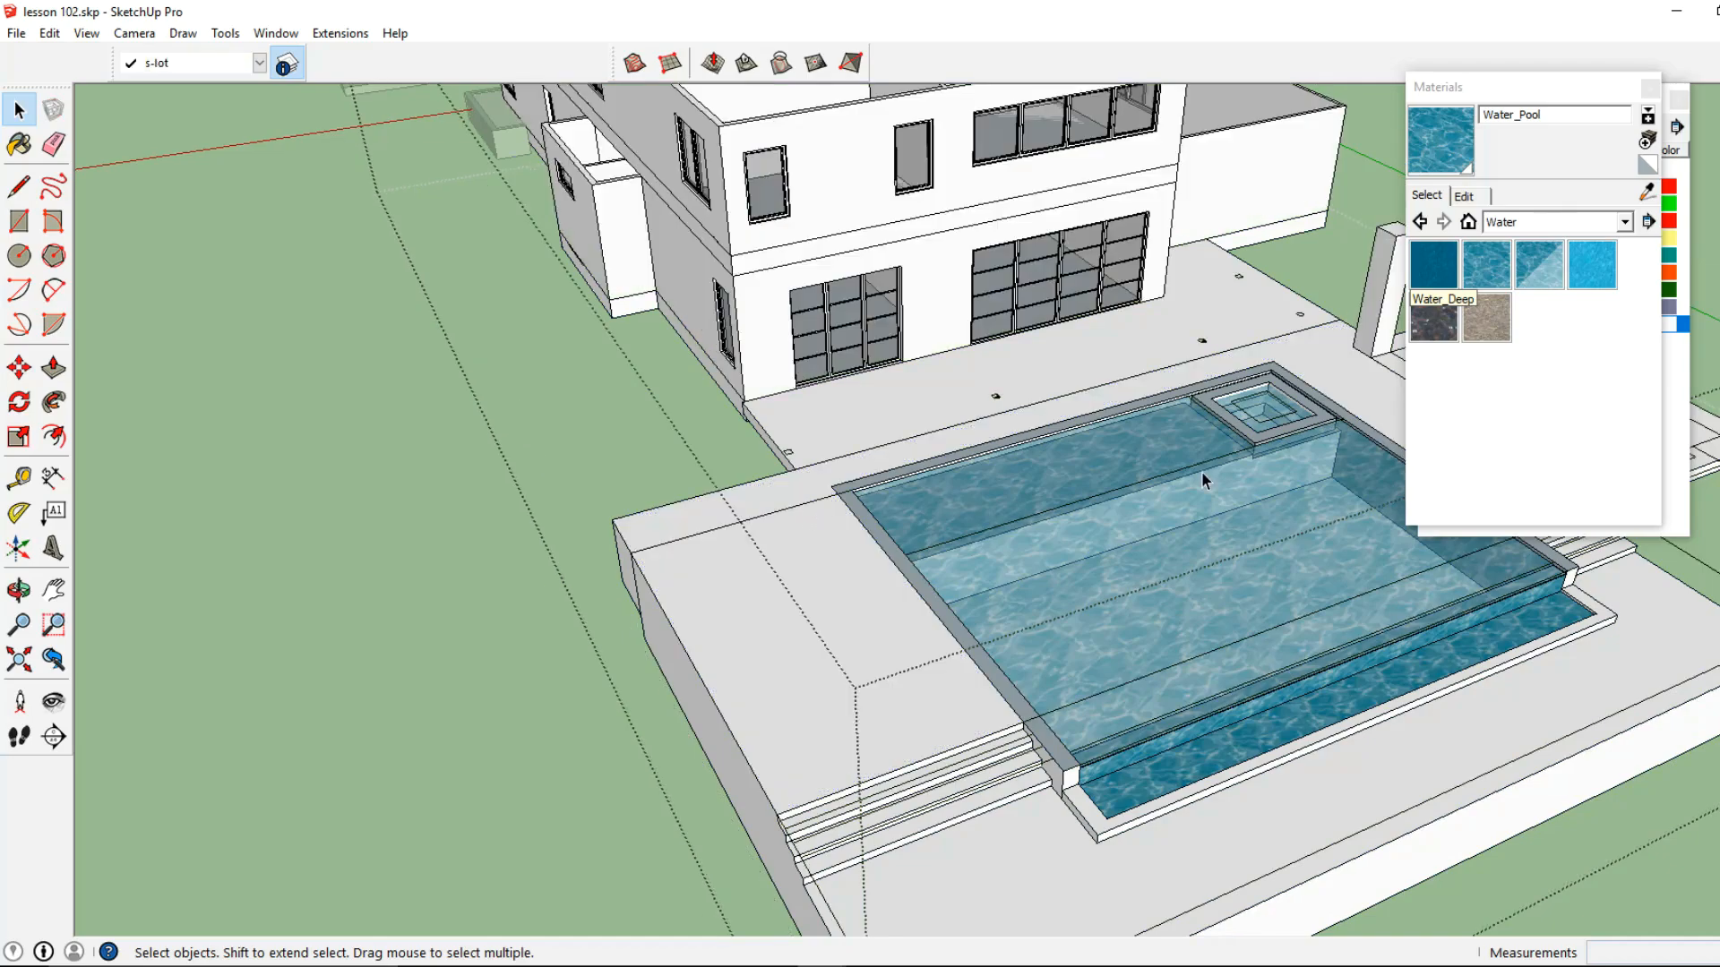
{"action": "middle_click_drag", "start_coordinate": [1204, 481], "coordinate": [907, 600]}
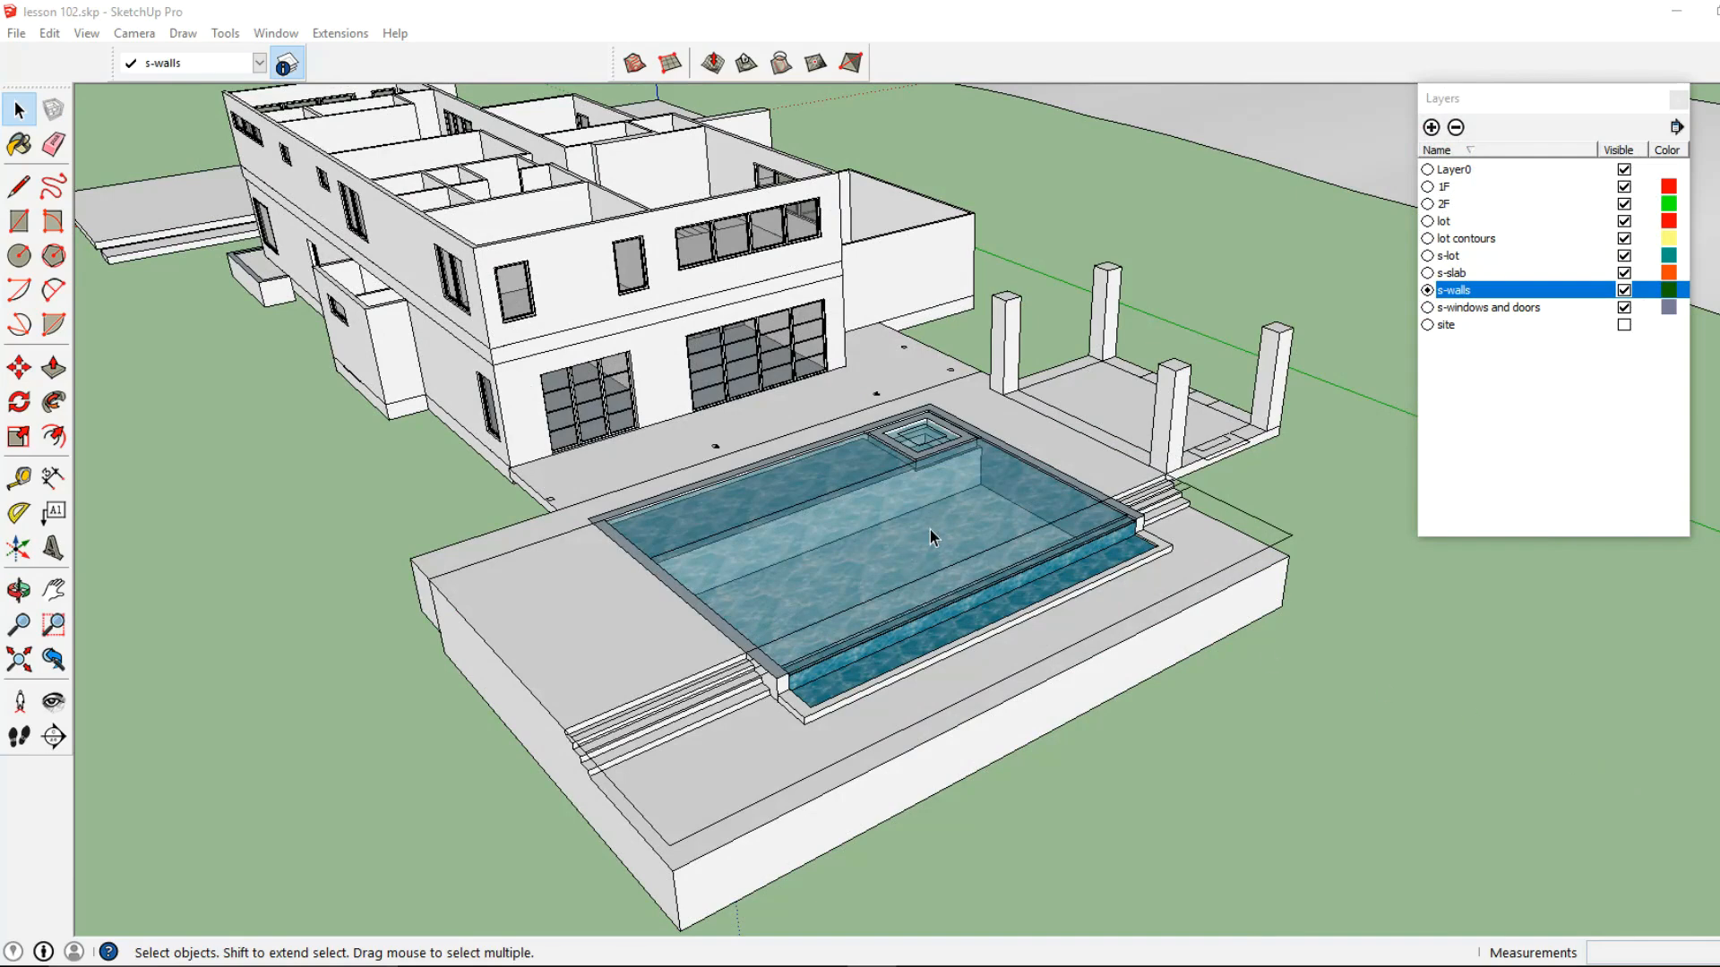
Draw a 6" by 6" rectangle over the square mark at the terrace's outer house corner and select its face
{"action": "scroll", "coordinate": [901, 512], "scroll_direction": "up", "scroll_amount": 2}
{"action": "middle_click_drag", "start_coordinate": [904, 509], "coordinate": [914, 529], "text": "shift"}
{"action": "middle_click_drag", "start_coordinate": [914, 529], "coordinate": [915, 516]}
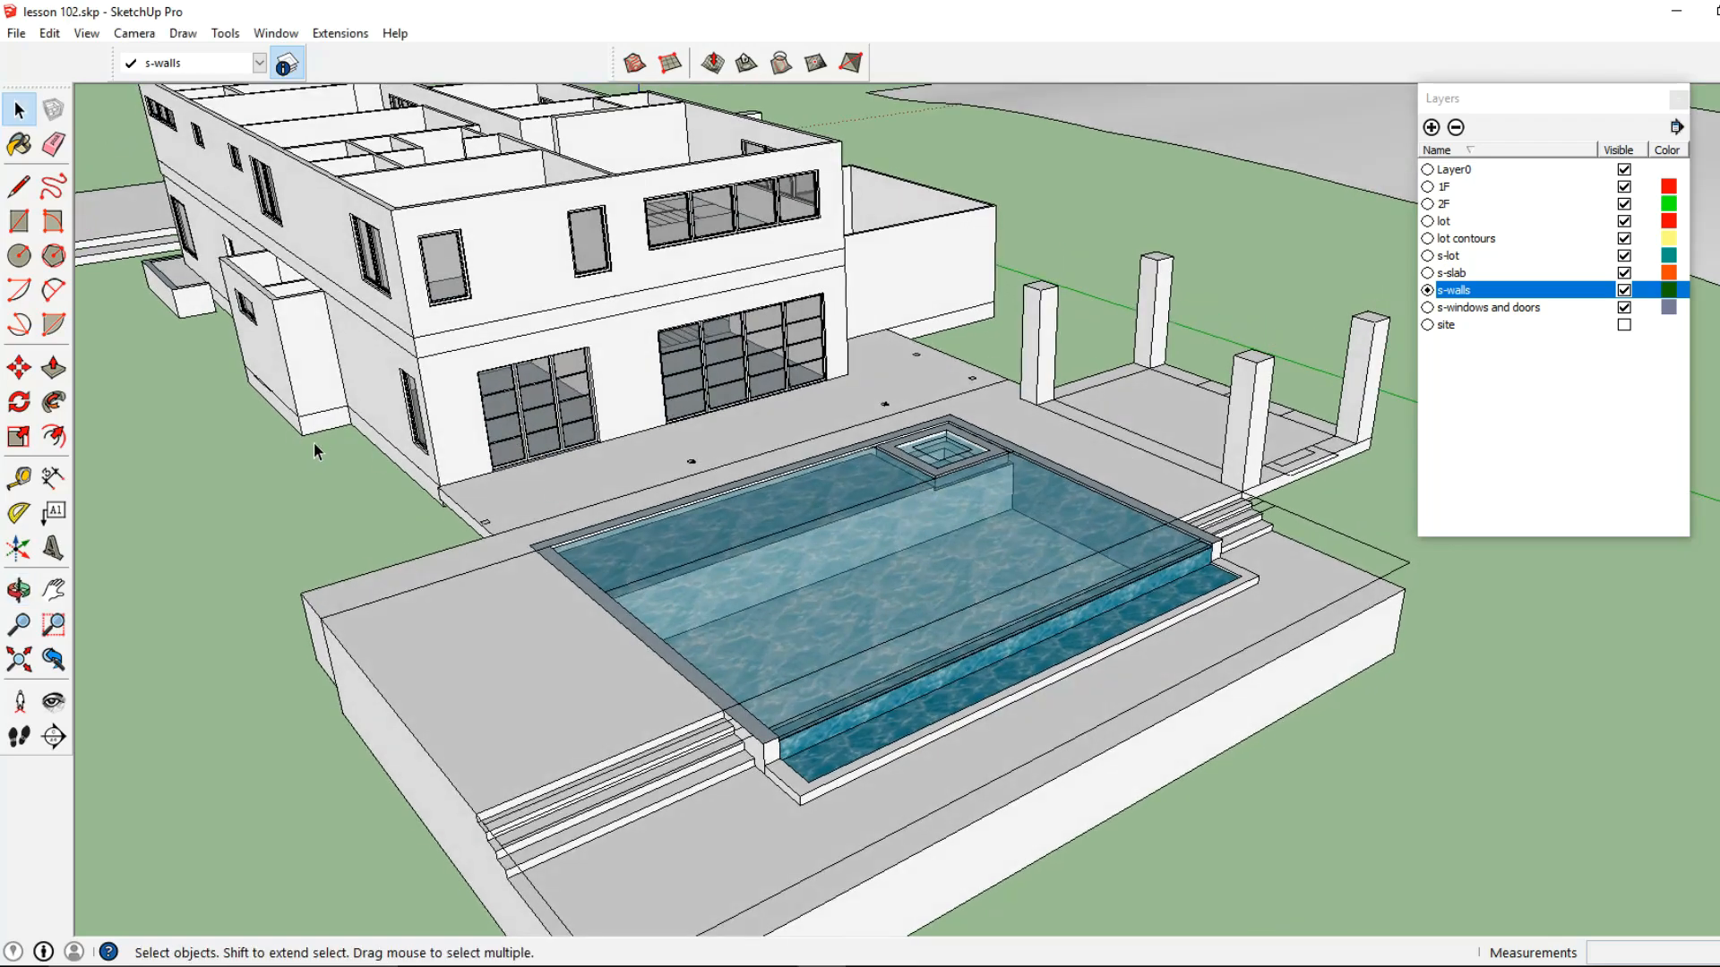
{"action": "left_click", "coordinate": [19, 221]}
{"action": "scroll", "coordinate": [597, 678], "scroll_direction": "up", "scroll_amount": 6}
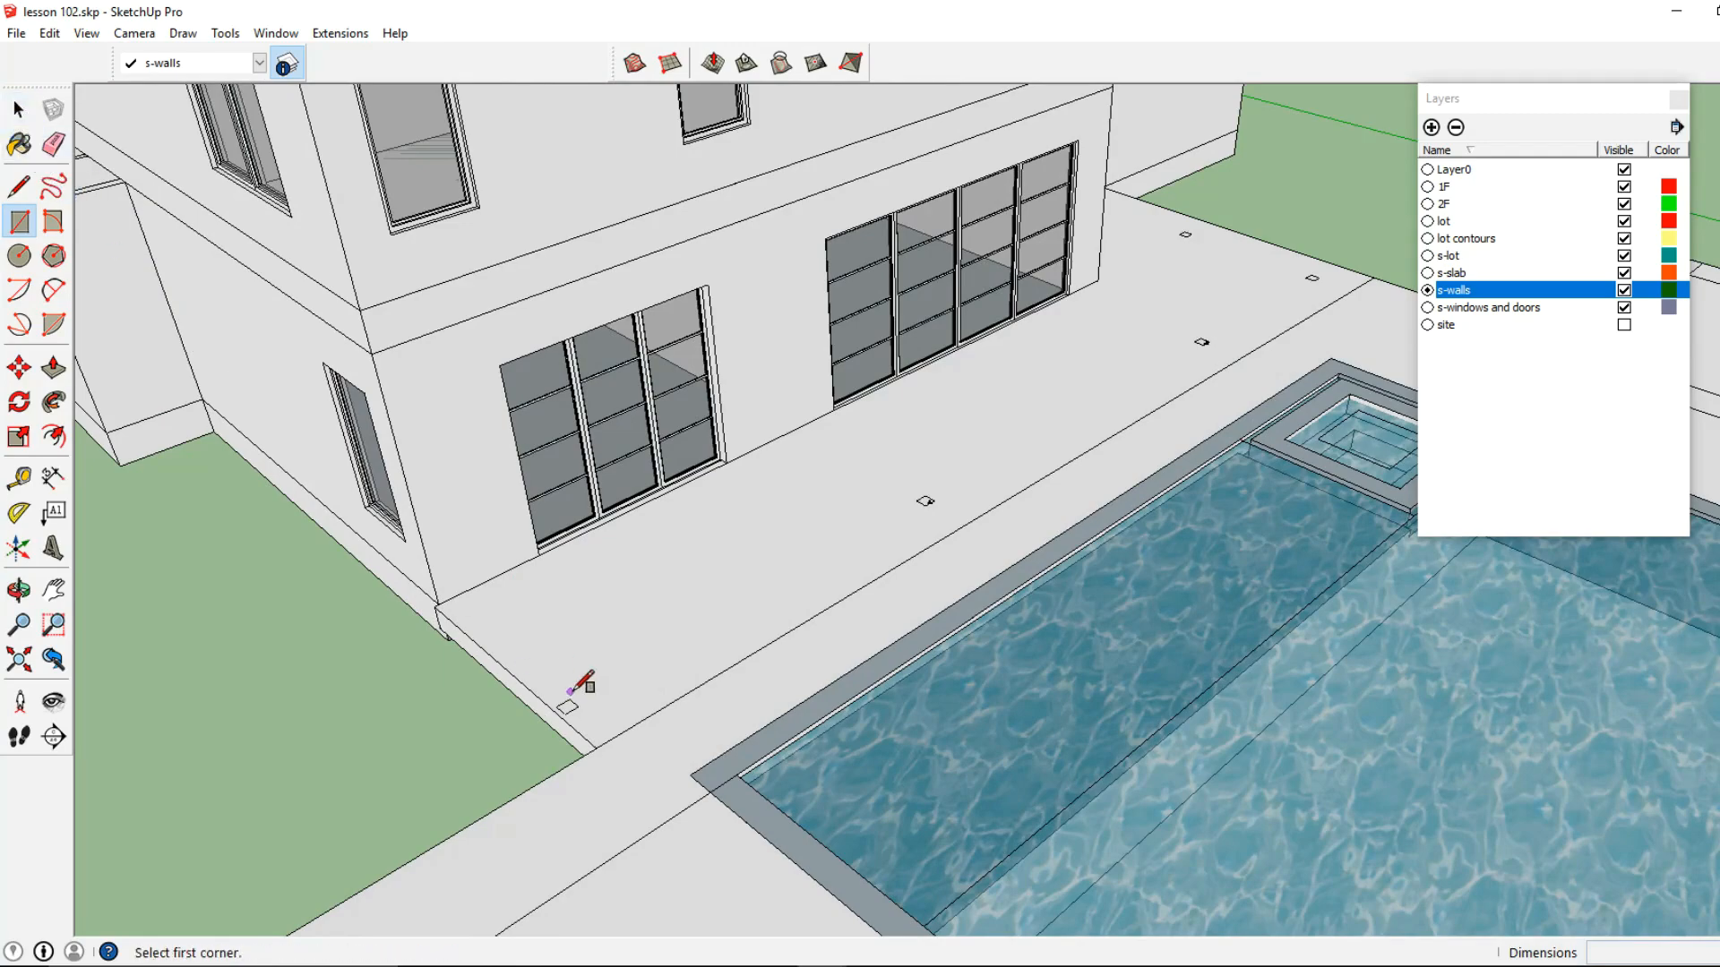
{"action": "scroll", "coordinate": [568, 697], "scroll_direction": "up", "scroll_amount": 2}
{"action": "scroll", "coordinate": [610, 696], "scroll_direction": "up", "scroll_amount": 1}
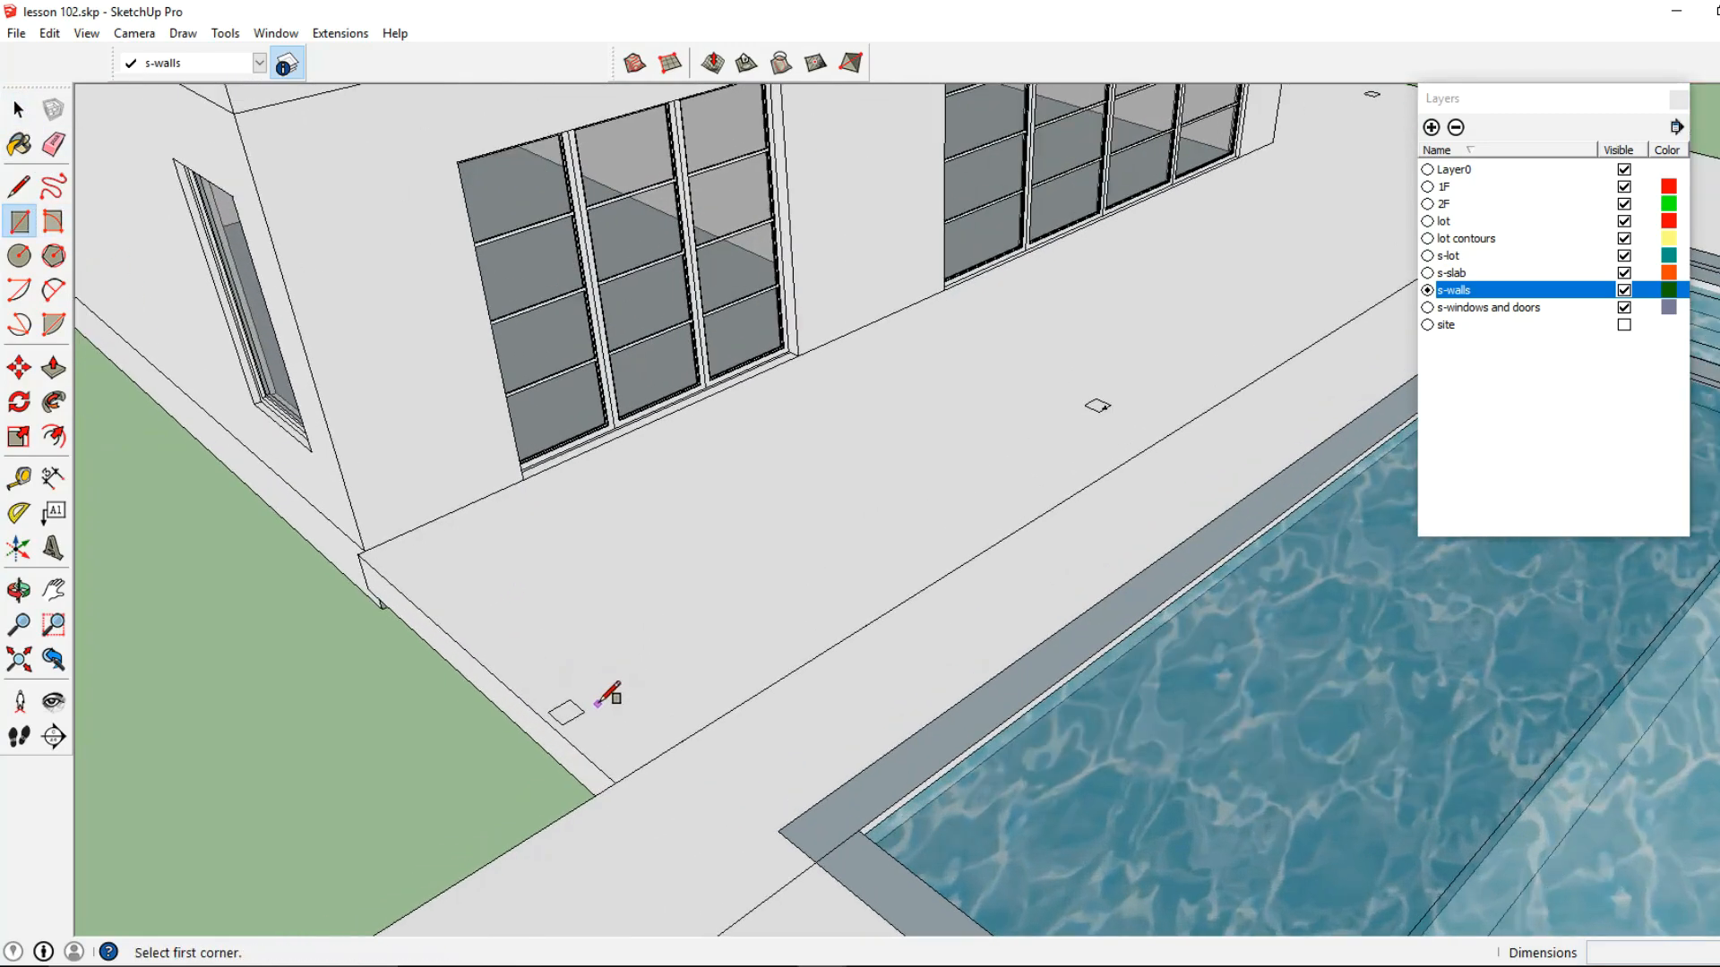
{"action": "left_click", "coordinate": [549, 712]}
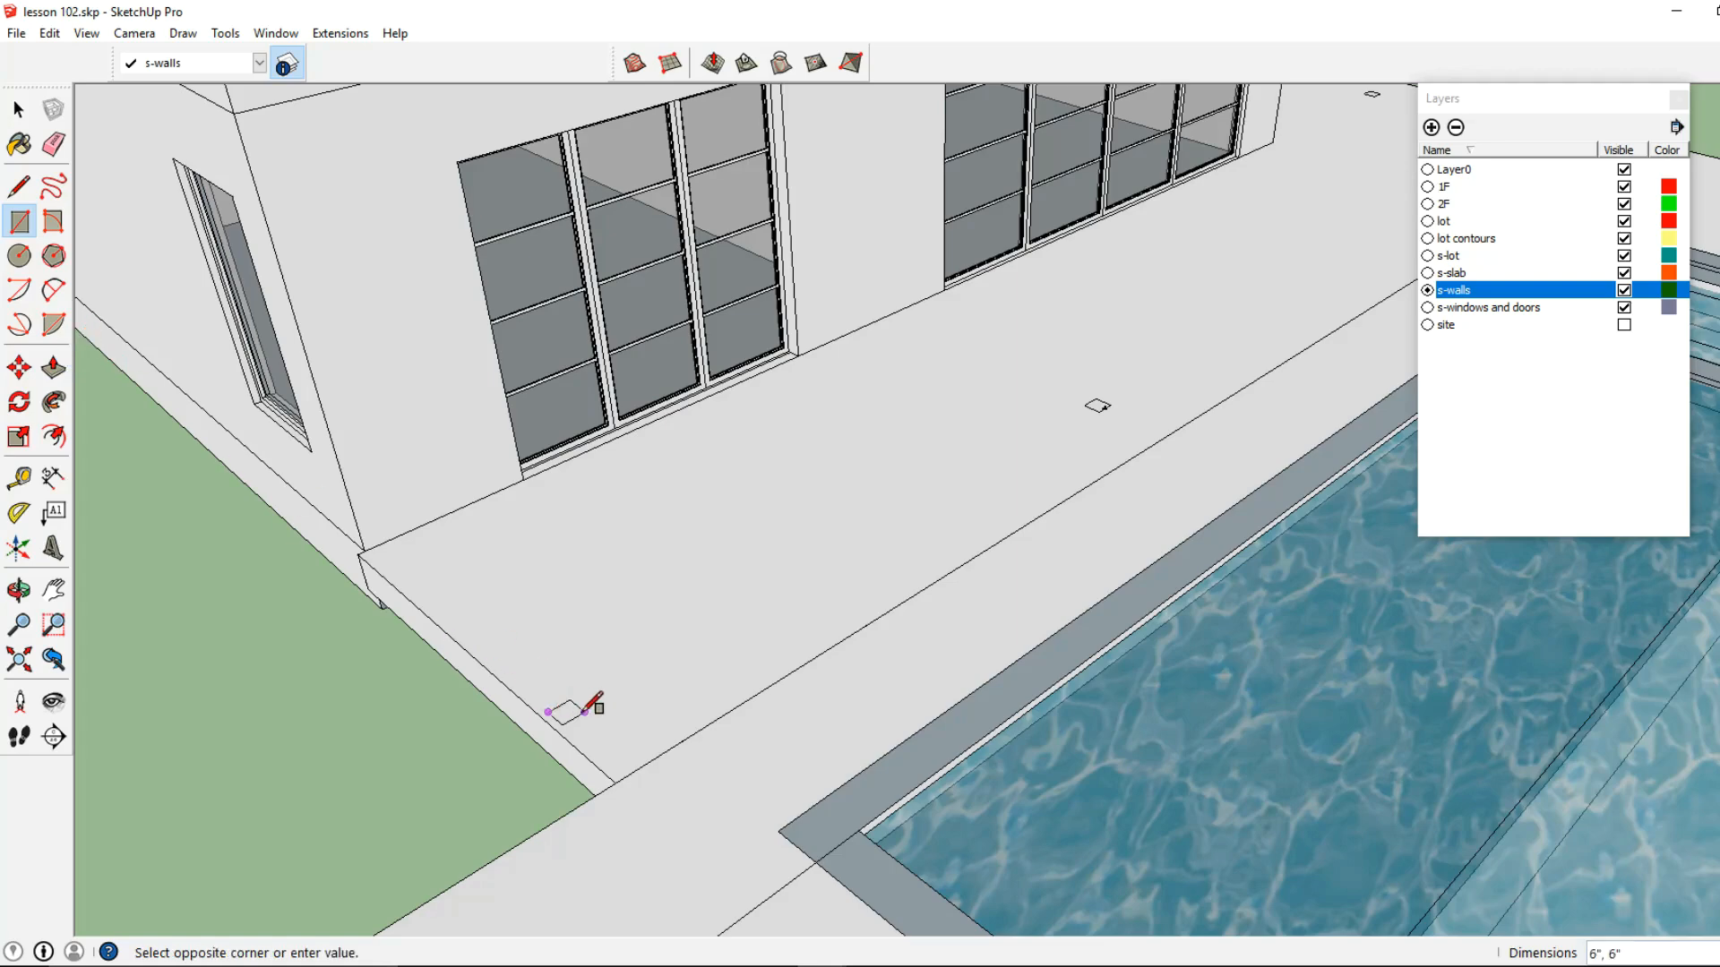
{"action": "left_click", "coordinate": [19, 110]}
{"action": "scroll", "coordinate": [518, 659], "scroll_direction": "up", "scroll_amount": 3}
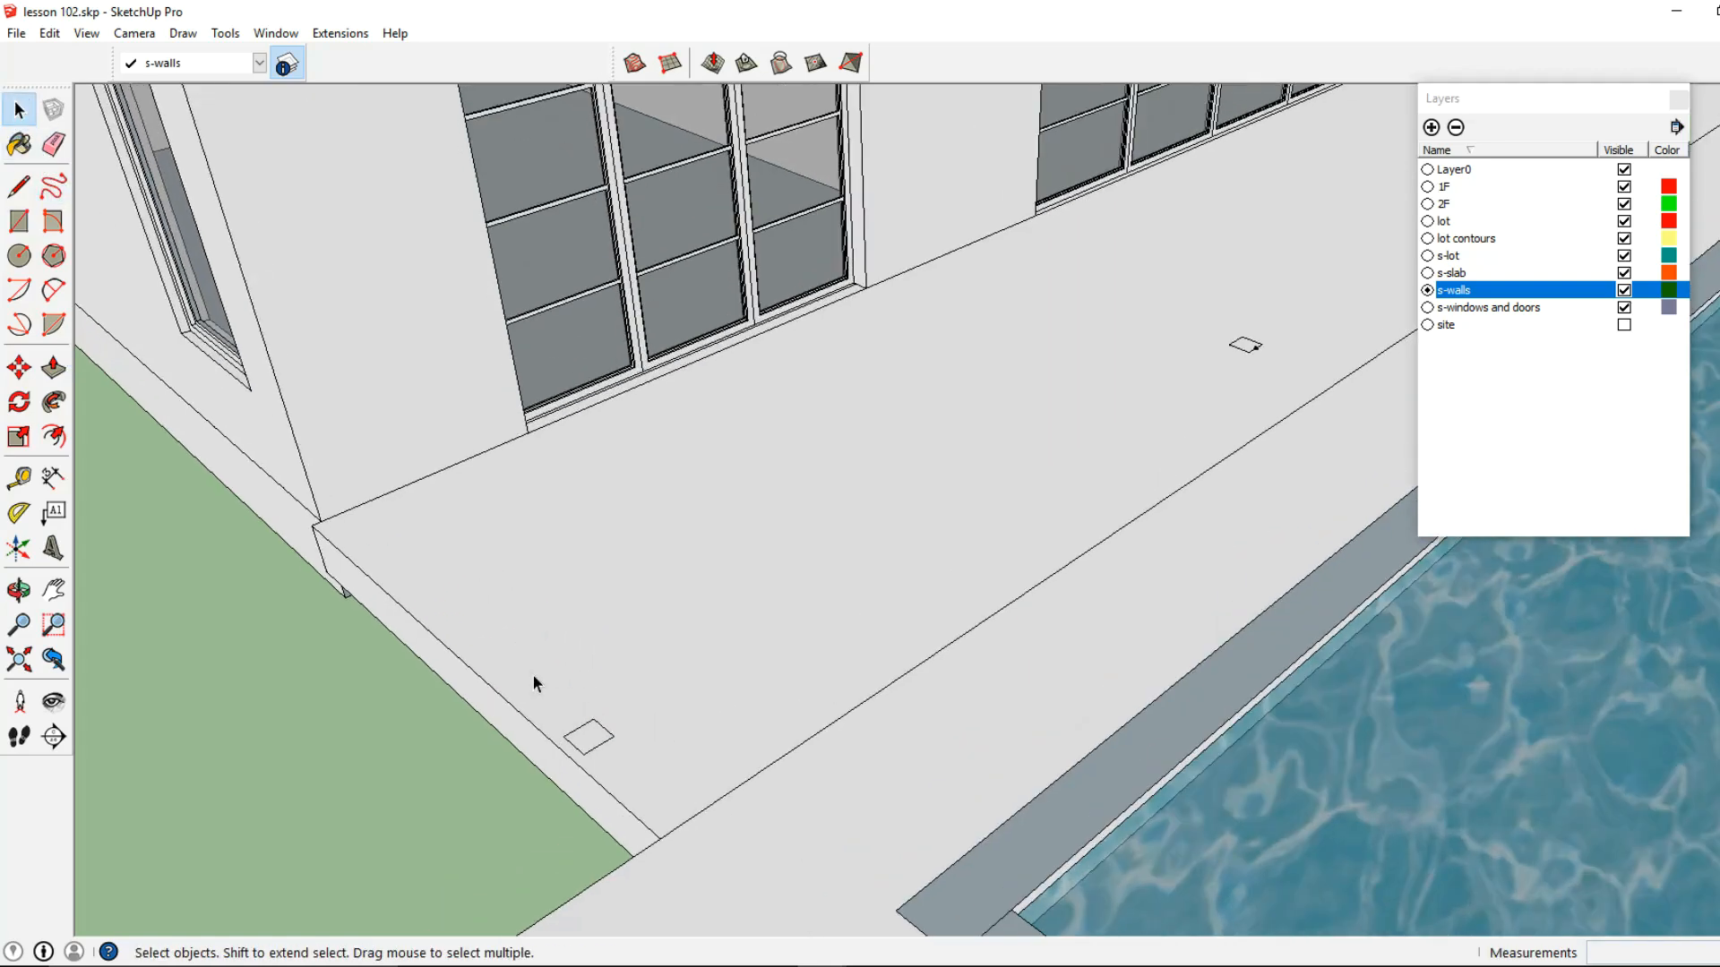
Push/Pull the square face up 10' to form a column
{"action": "left_click", "coordinate": [53, 367]}
{"action": "left_click", "coordinate": [585, 750]}
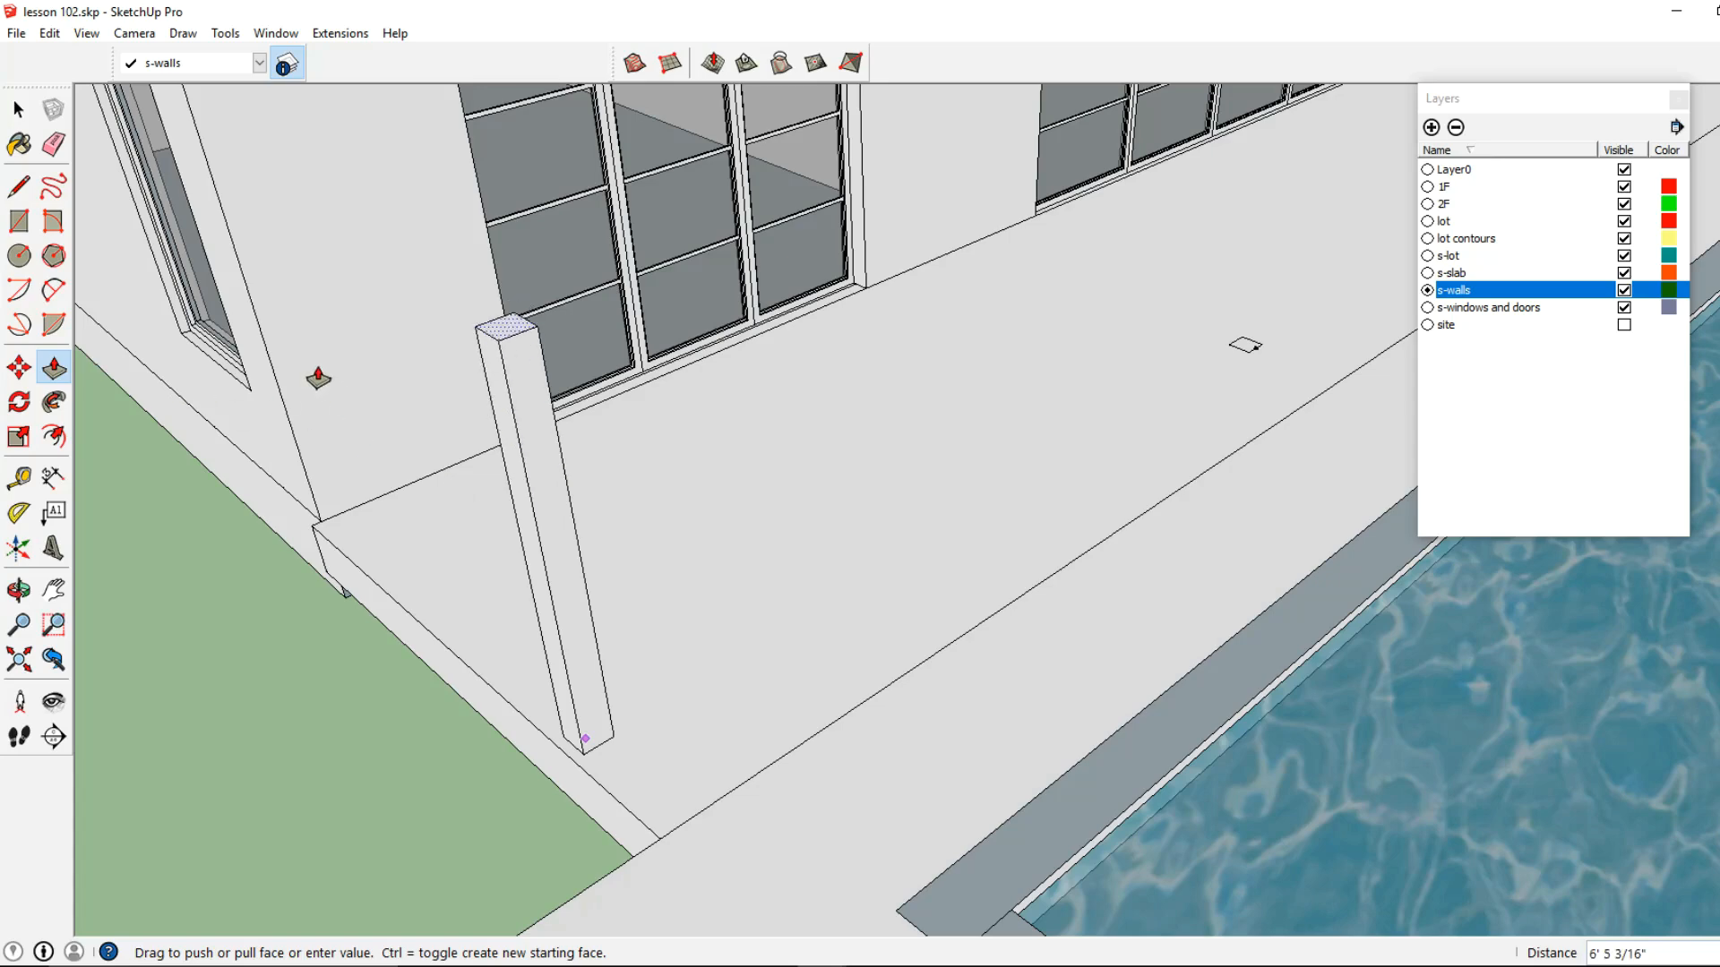
{"action": "type", "text": "10'"}
{"action": "key", "text": "Return"}
{"action": "scroll", "coordinate": [660, 602], "scroll_direction": "down", "scroll_amount": 3}
Group the column's geometry and turn the group into a component
{"action": "scroll", "coordinate": [506, 482], "scroll_direction": "up", "scroll_amount": 1}
{"action": "key", "text": "space"}
{"action": "scroll", "coordinate": [583, 444], "scroll_direction": "up", "scroll_amount": 2}
{"action": "left_click", "coordinate": [636, 450]}
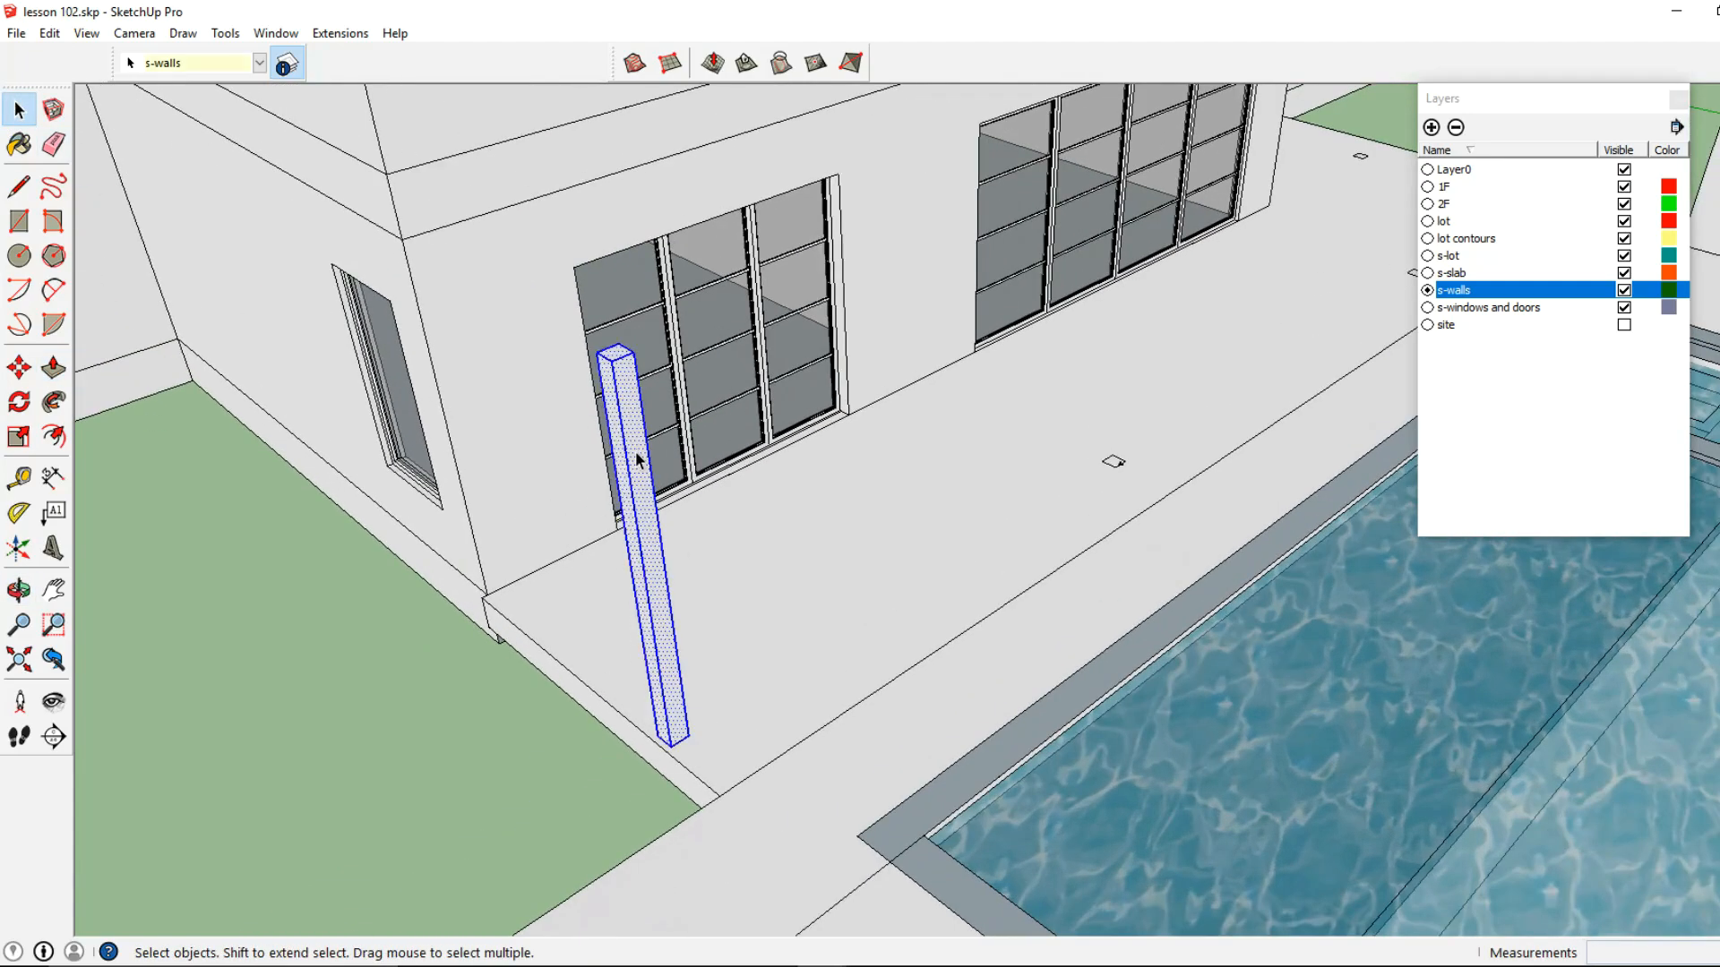
{"action": "right_click", "coordinate": [636, 449]}
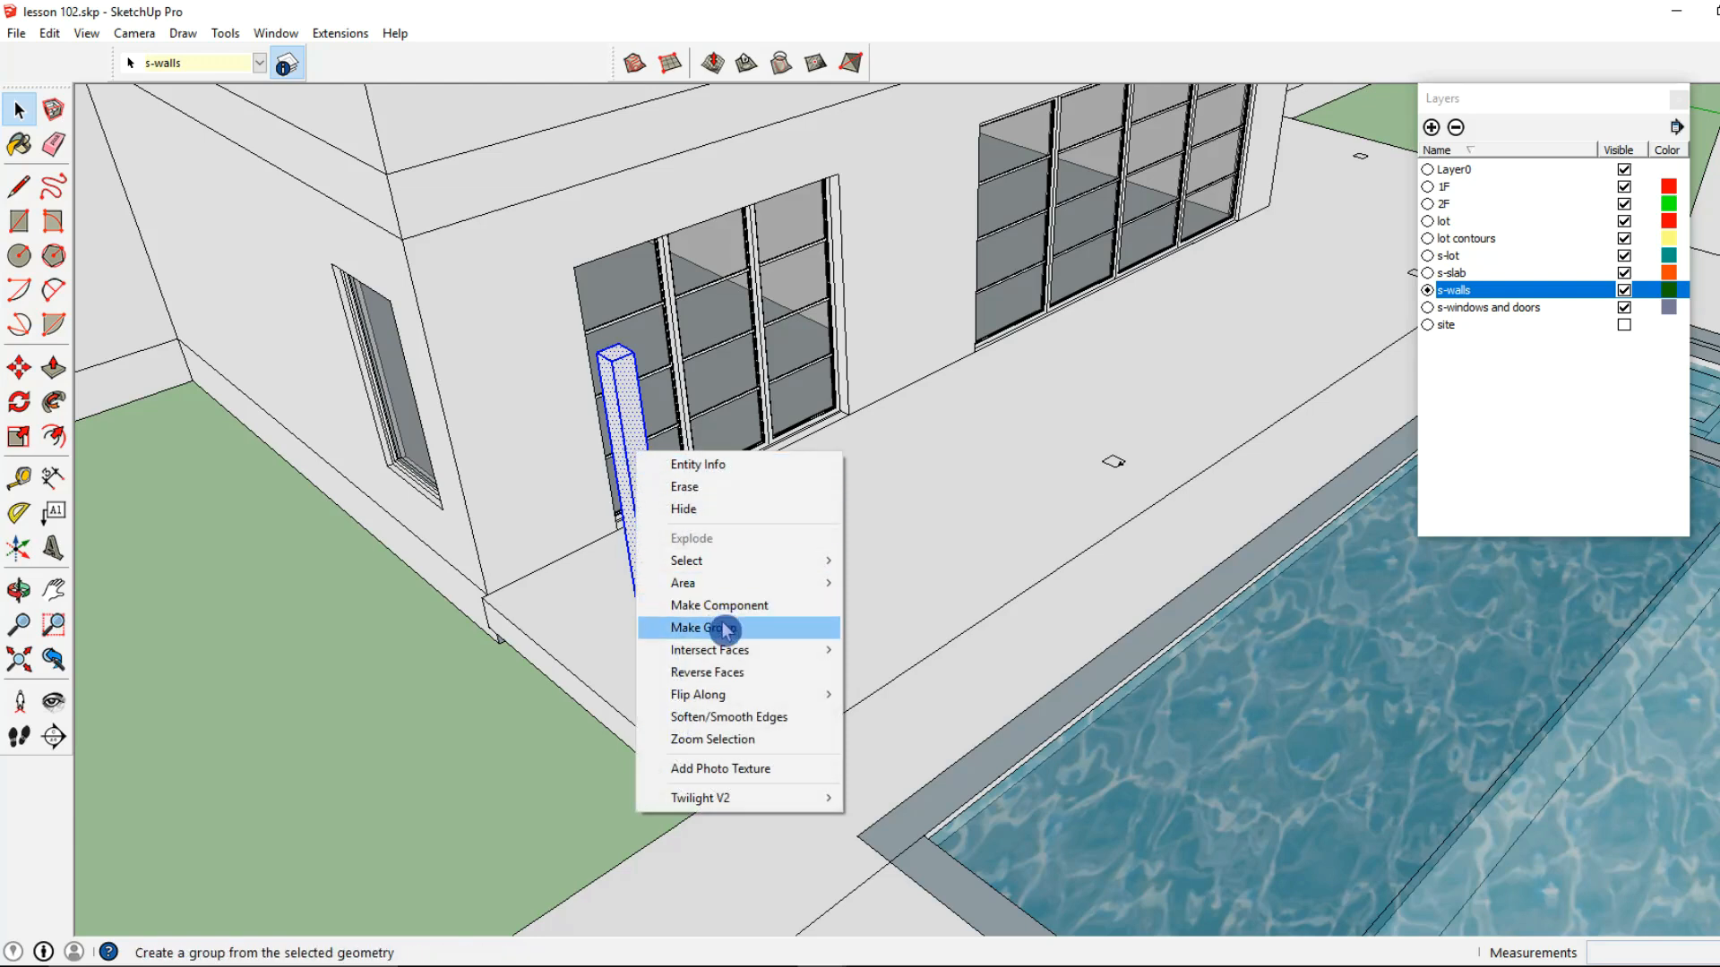
{"action": "left_click", "coordinate": [727, 627]}
{"action": "right_click", "coordinate": [641, 469]}
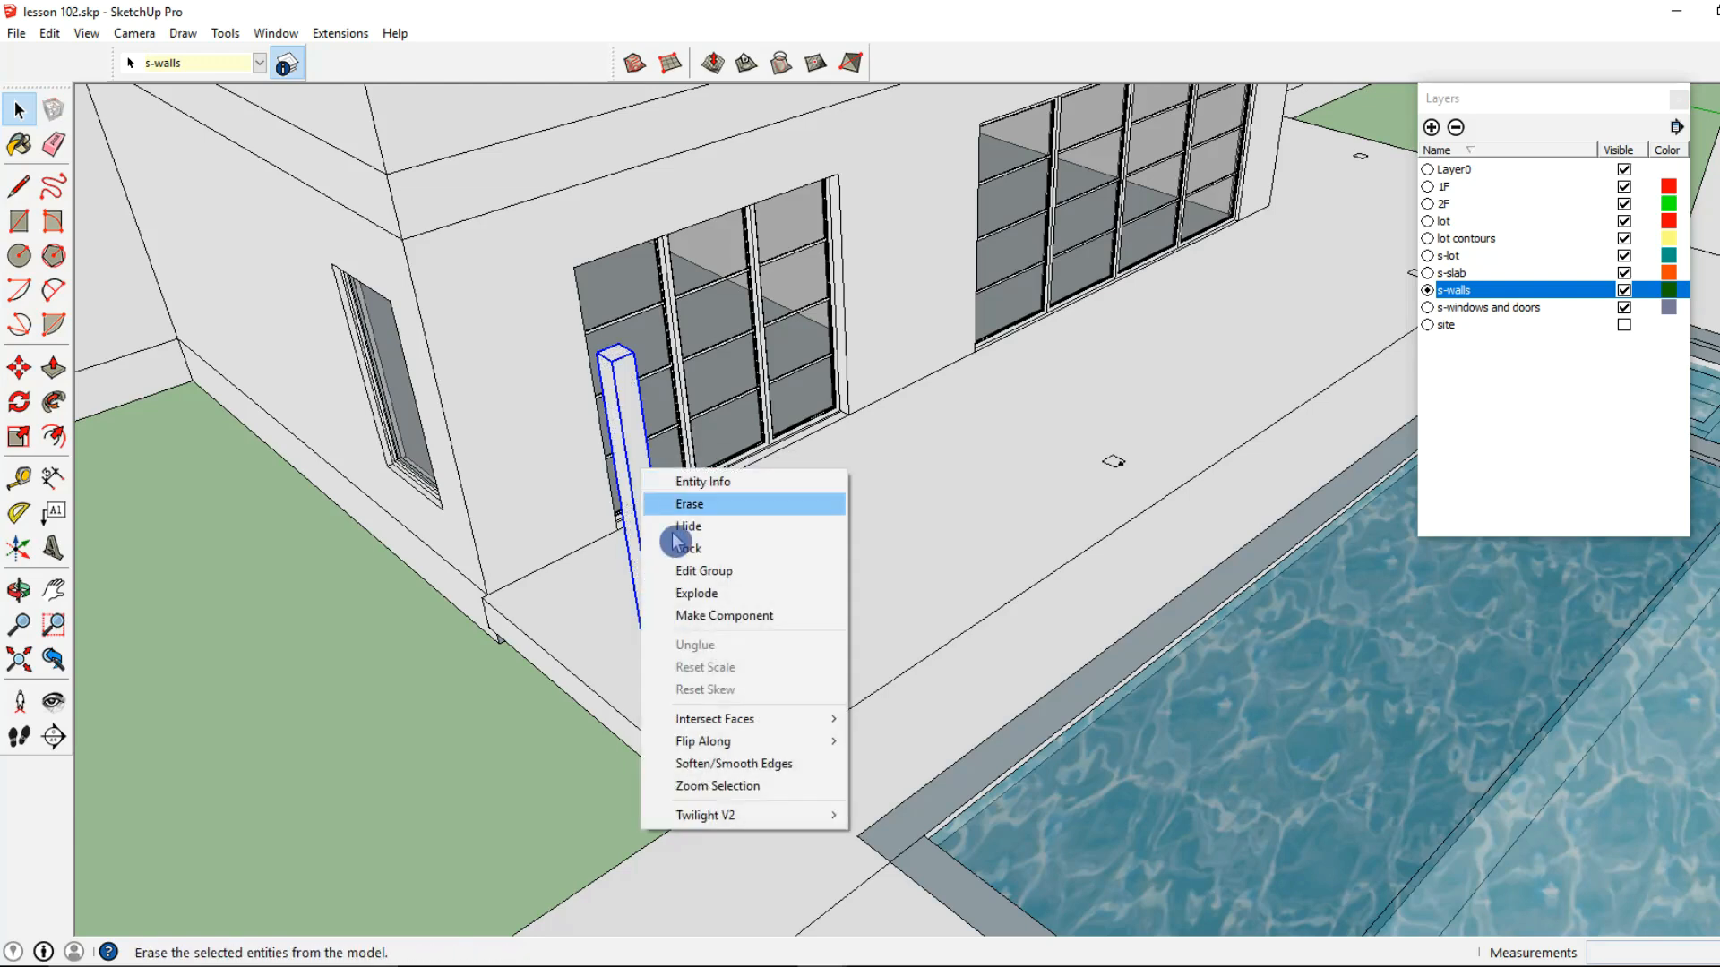
{"action": "left_click", "coordinate": [712, 616]}
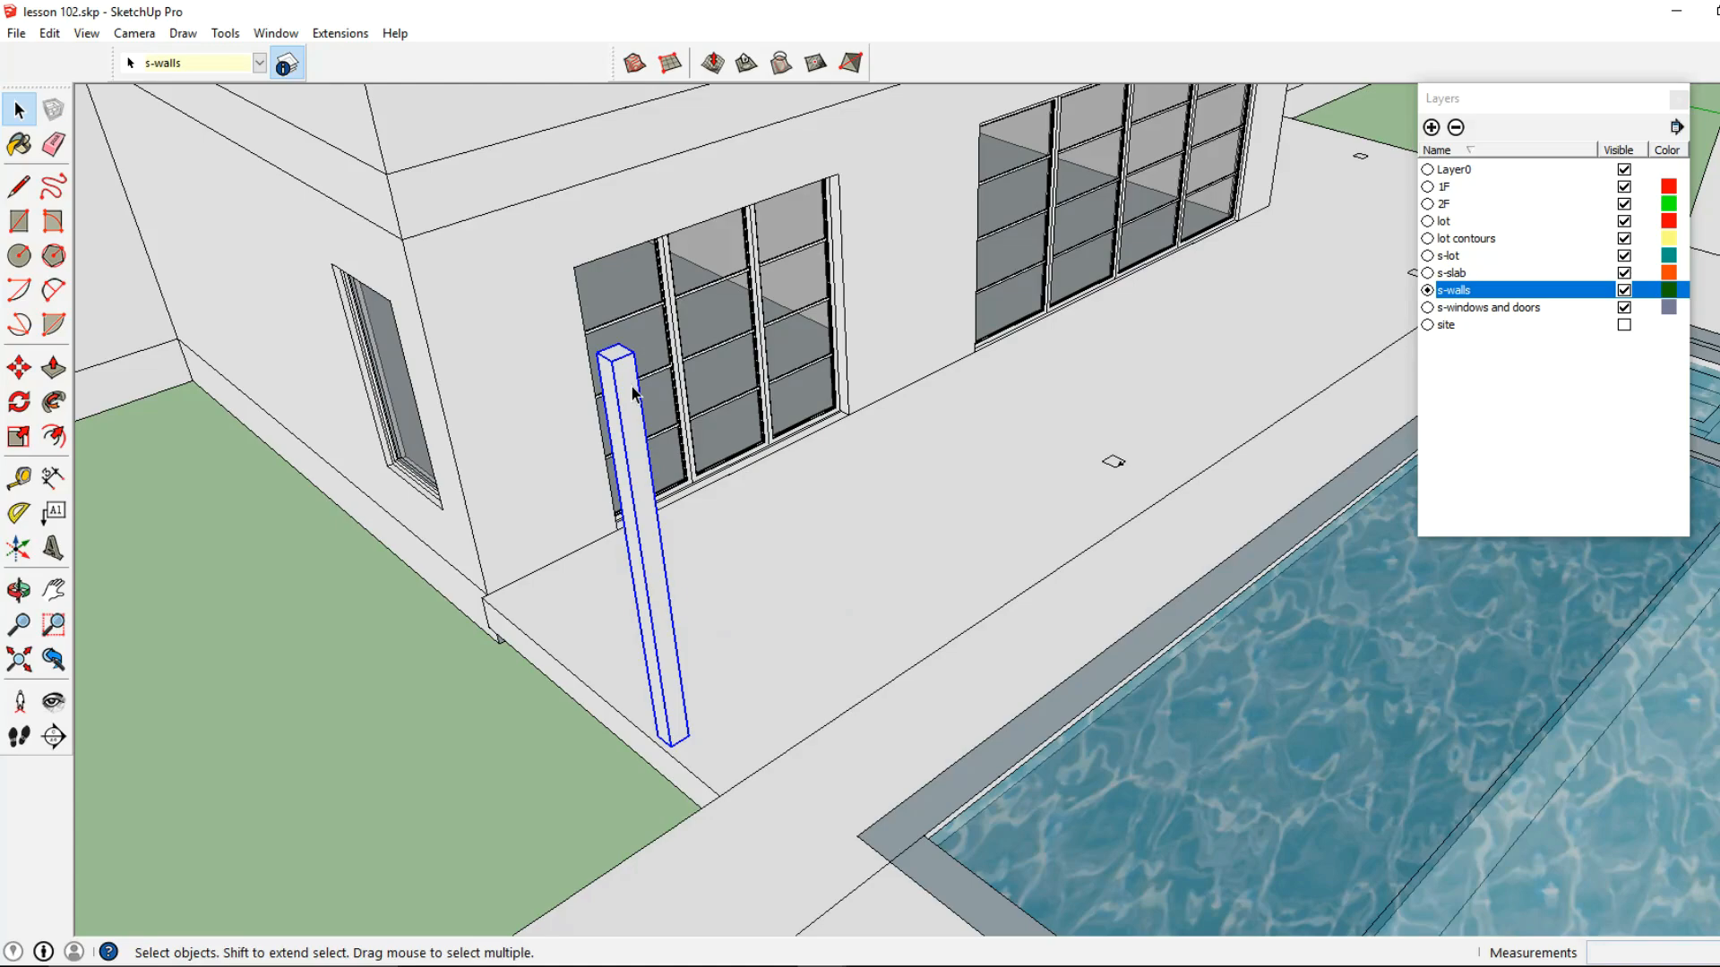
Copy the column component from its base corner onto the second square mark along the terrace edge
{"action": "key", "text": "m"}
{"action": "scroll", "coordinate": [668, 722], "scroll_direction": "up", "scroll_amount": 2}
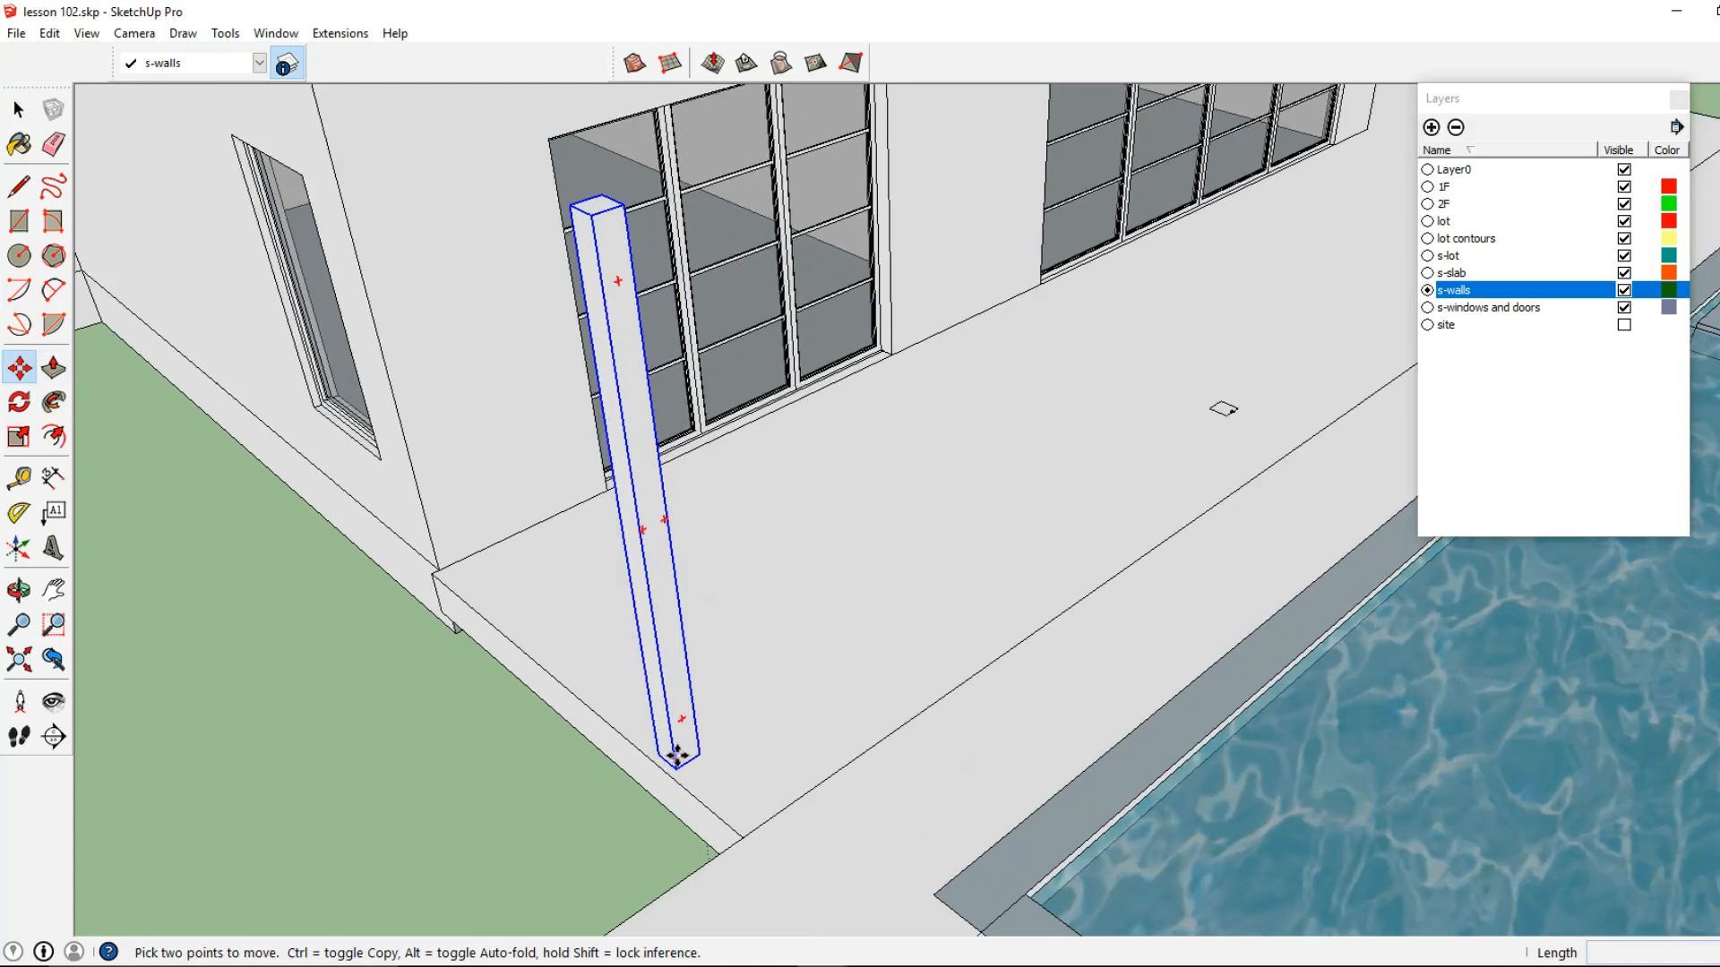
{"action": "left_click", "coordinate": [679, 765]}
{"action": "middle_click_drag", "start_coordinate": [994, 587], "coordinate": [737, 780], "text": "shift"}
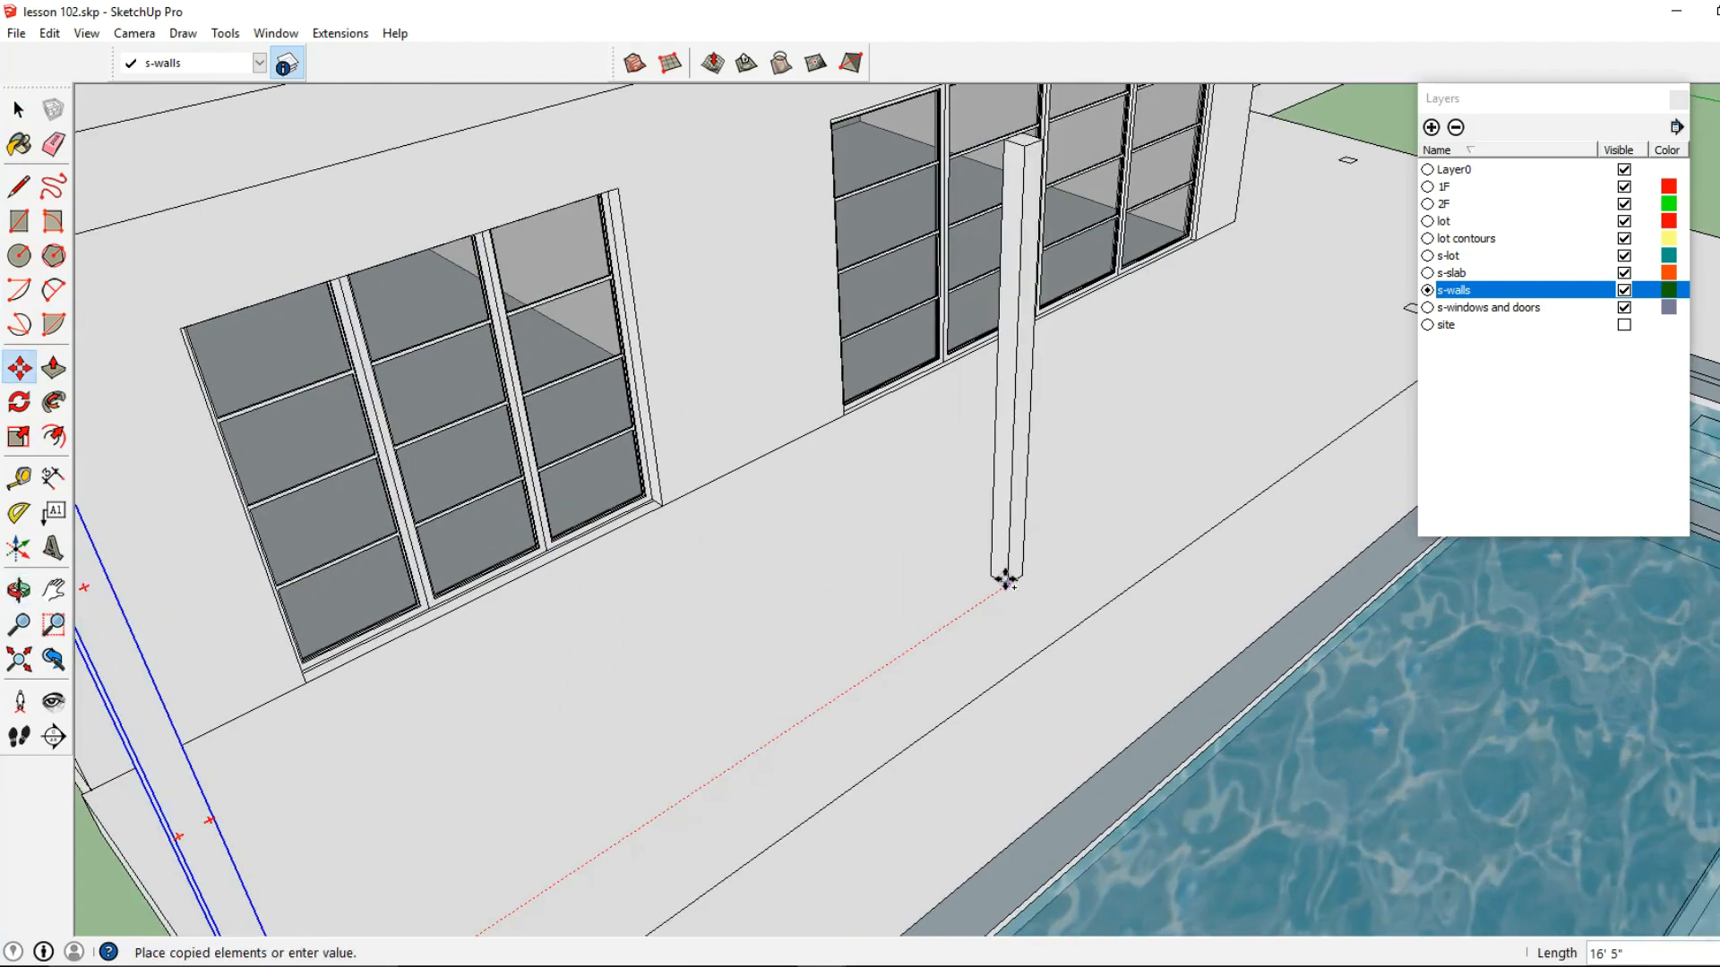
{"action": "left_click", "coordinate": [1007, 583]}
{"action": "key", "text": "ctrl"}
{"action": "left_click", "coordinate": [1007, 585]}
Copy the column onto the third square mark, beside the spa
{"action": "middle_click_drag", "start_coordinate": [1370, 327], "coordinate": [905, 549], "text": "shift"}
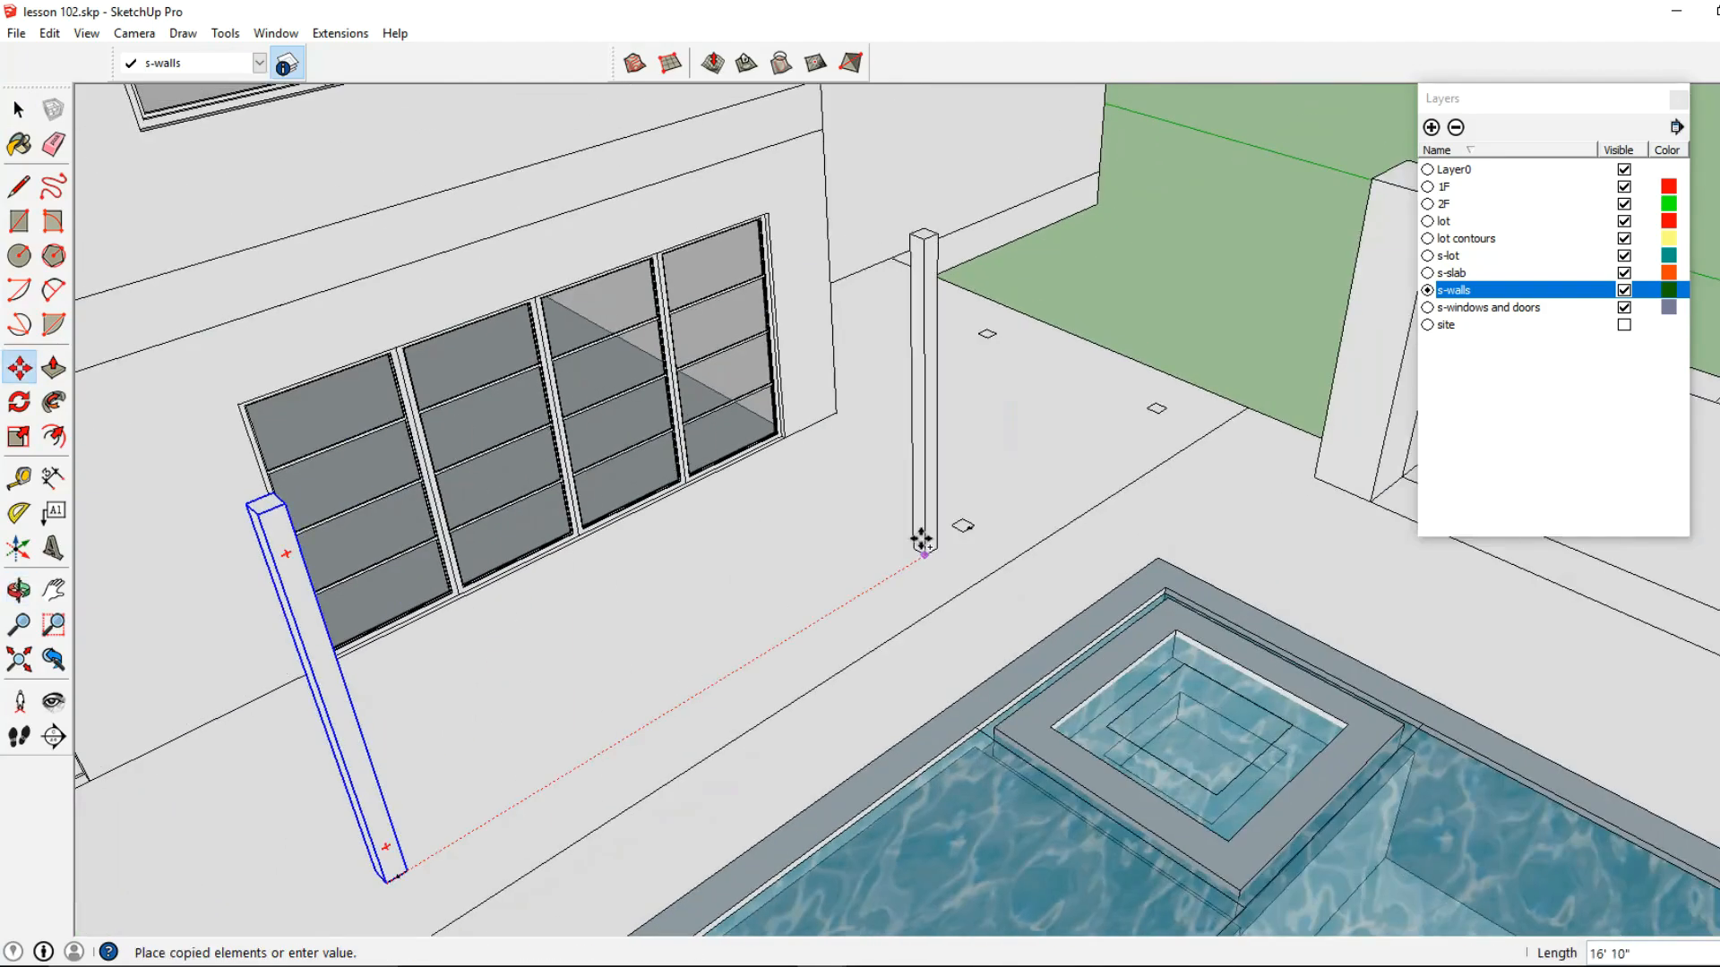
{"action": "scroll", "coordinate": [906, 549], "scroll_direction": "up", "scroll_amount": 1}
{"action": "left_click", "coordinate": [966, 530]}
{"action": "key", "text": "ctrl"}
{"action": "left_click", "coordinate": [968, 529]}
Copy the column onto the remaining two square marks at the far end of the terrace
{"action": "middle_click_drag", "start_coordinate": [1266, 364], "coordinate": [863, 576], "text": "shift"}
{"action": "left_click", "coordinate": [871, 567]}
{"action": "key", "text": "ctrl"}
{"action": "left_click", "coordinate": [869, 566]}
{"action": "left_click", "coordinate": [697, 453]}
{"action": "middle_click_drag", "start_coordinate": [696, 453], "coordinate": [865, 385]}
Open the corner column component for editing and offset its top face outward by about 2 7/8"
{"action": "left_click", "coordinate": [19, 111]}
{"action": "scroll", "coordinate": [641, 524], "scroll_direction": "up", "scroll_amount": 3}
{"action": "double_click", "coordinate": [737, 509]}
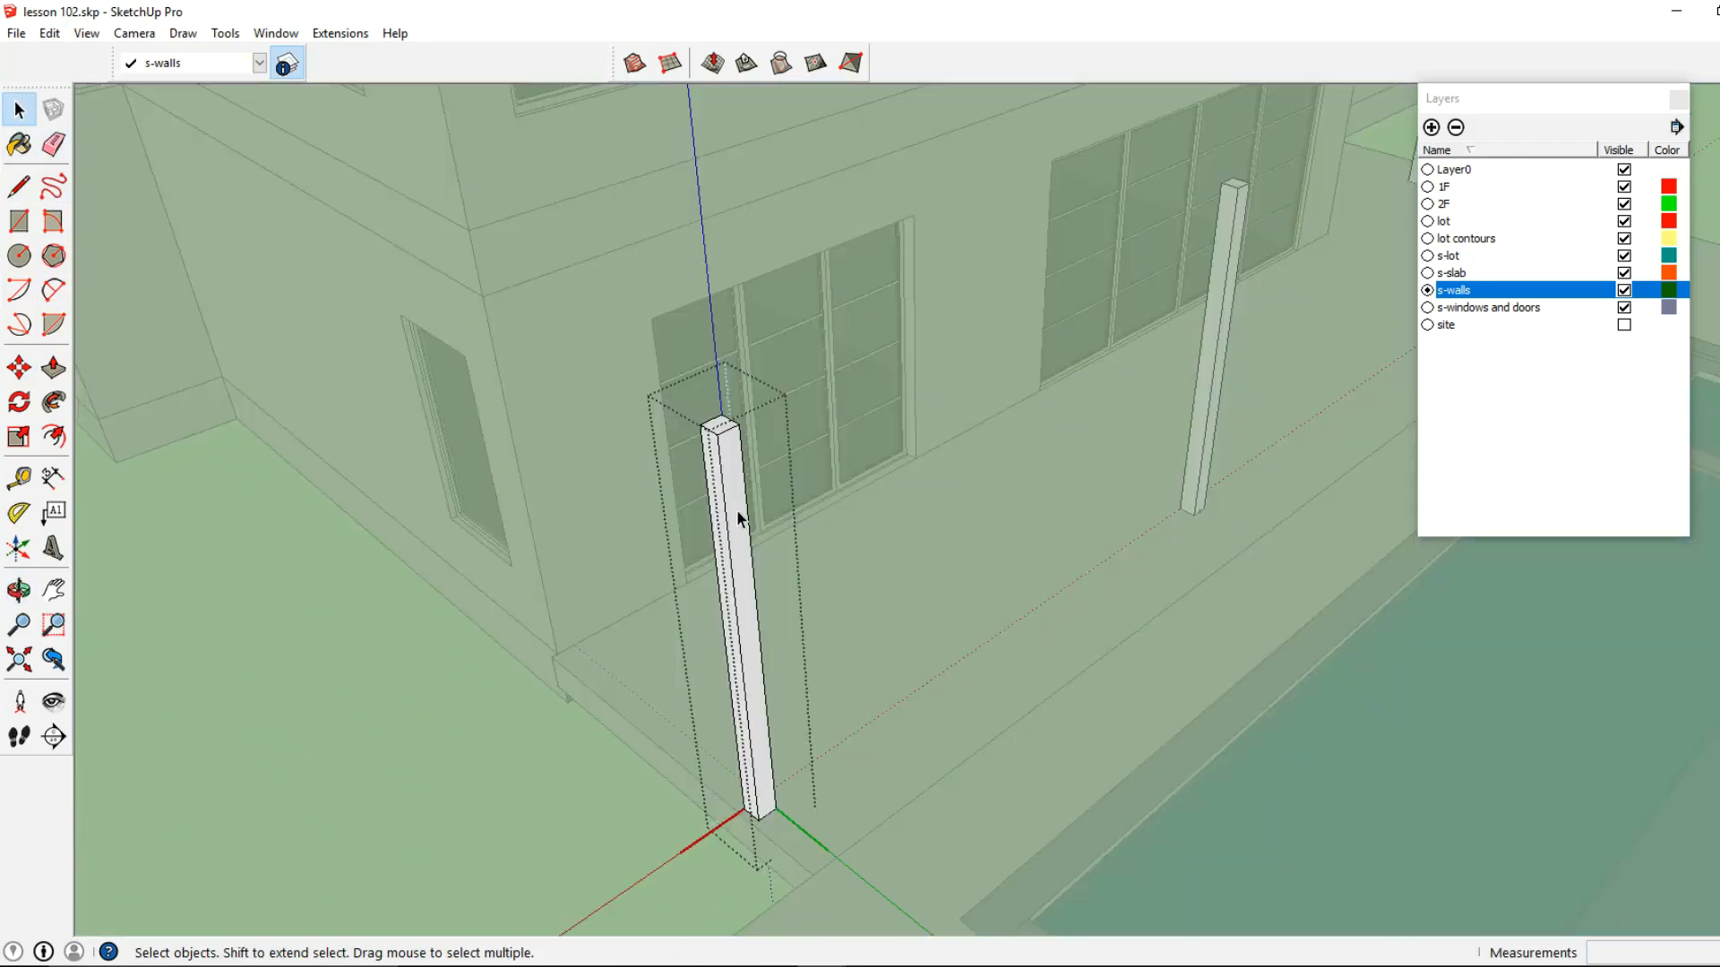
{"action": "middle_click_drag", "start_coordinate": [736, 509], "coordinate": [702, 598]}
{"action": "left_click", "coordinate": [67, 439]}
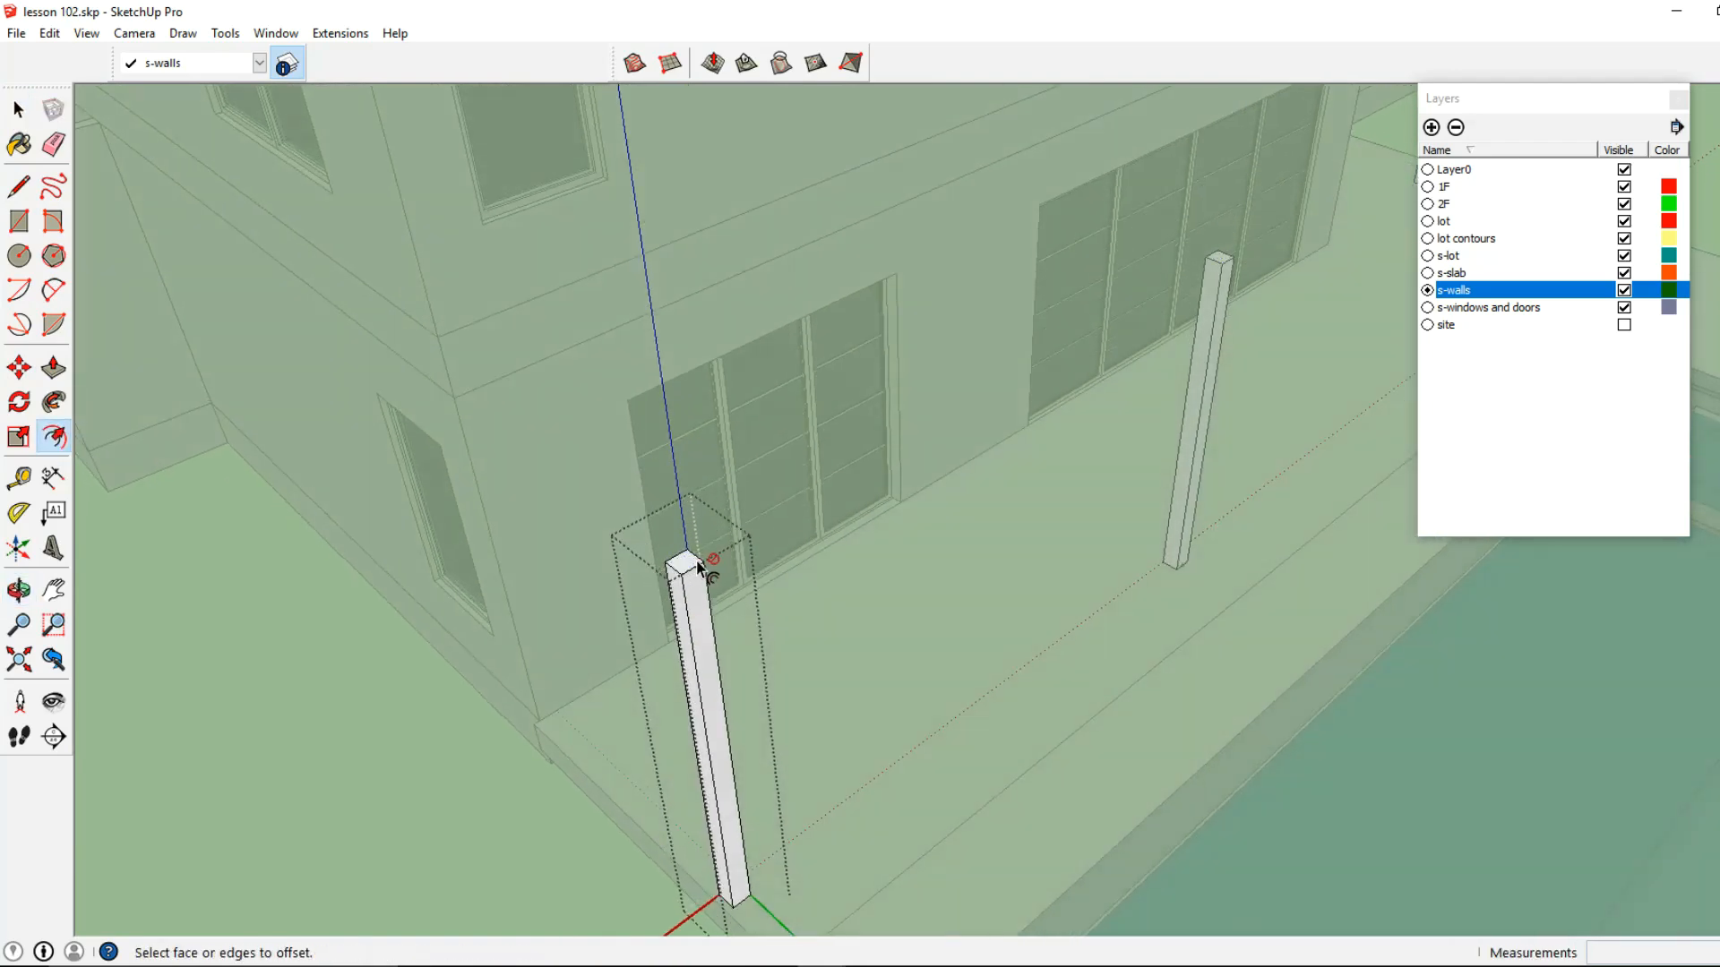
{"action": "left_click", "coordinate": [686, 566]}
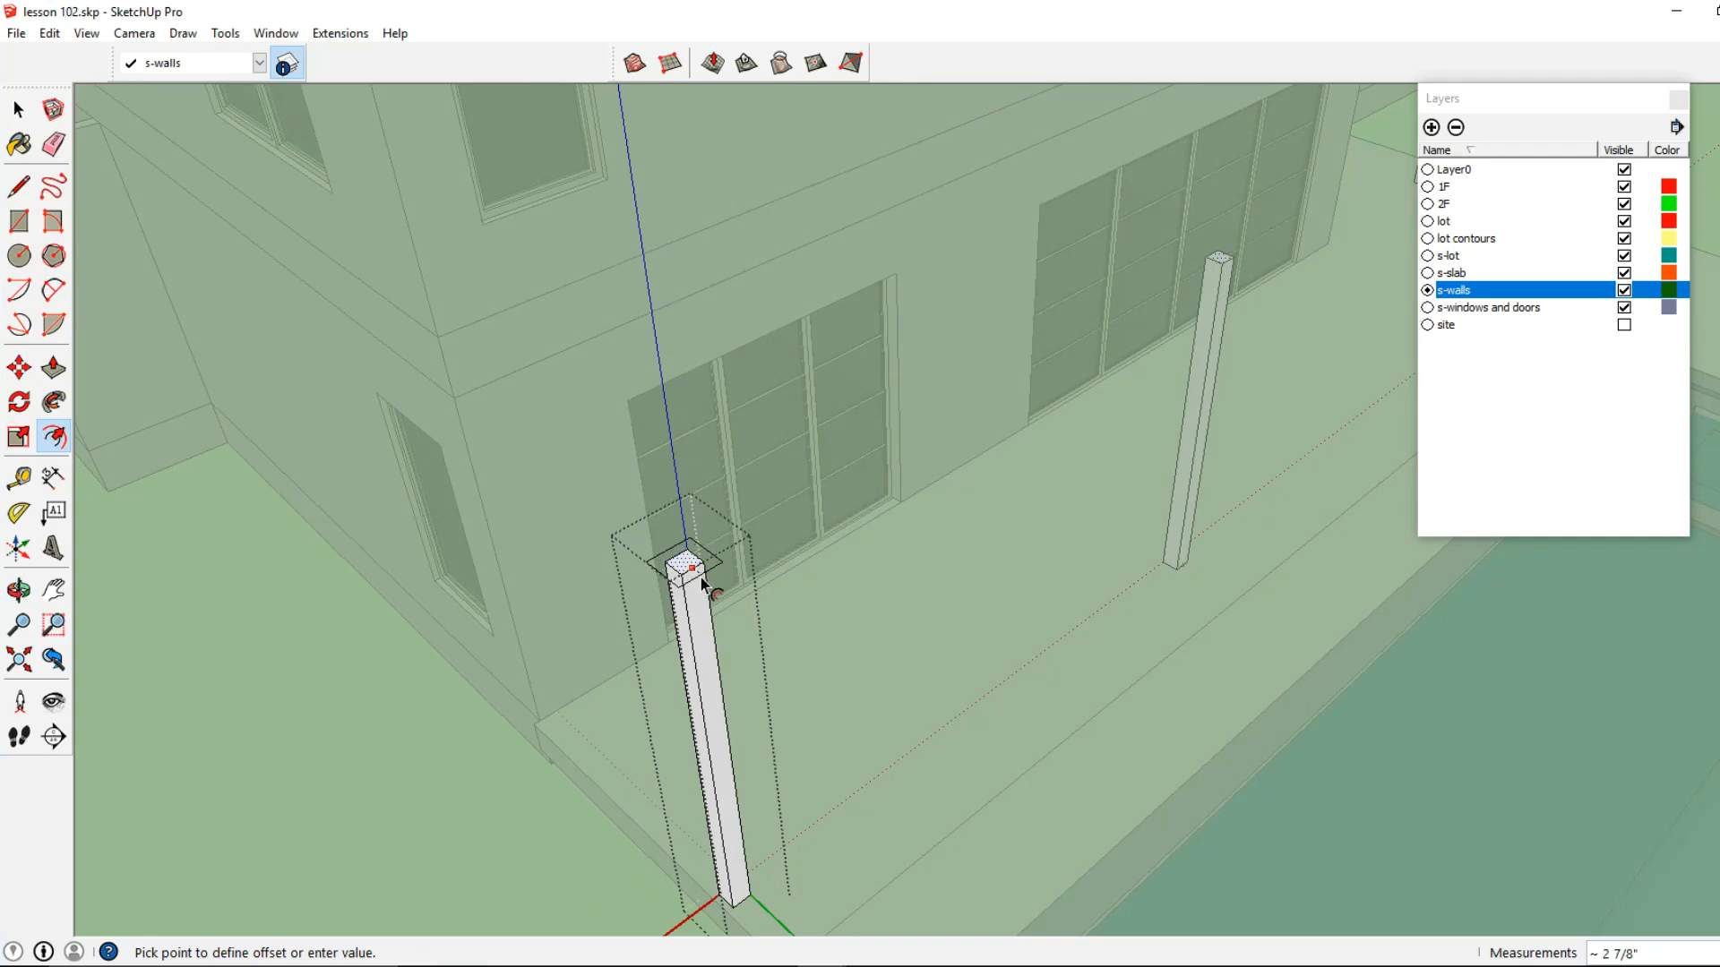
{"action": "left_click", "coordinate": [703, 583]}
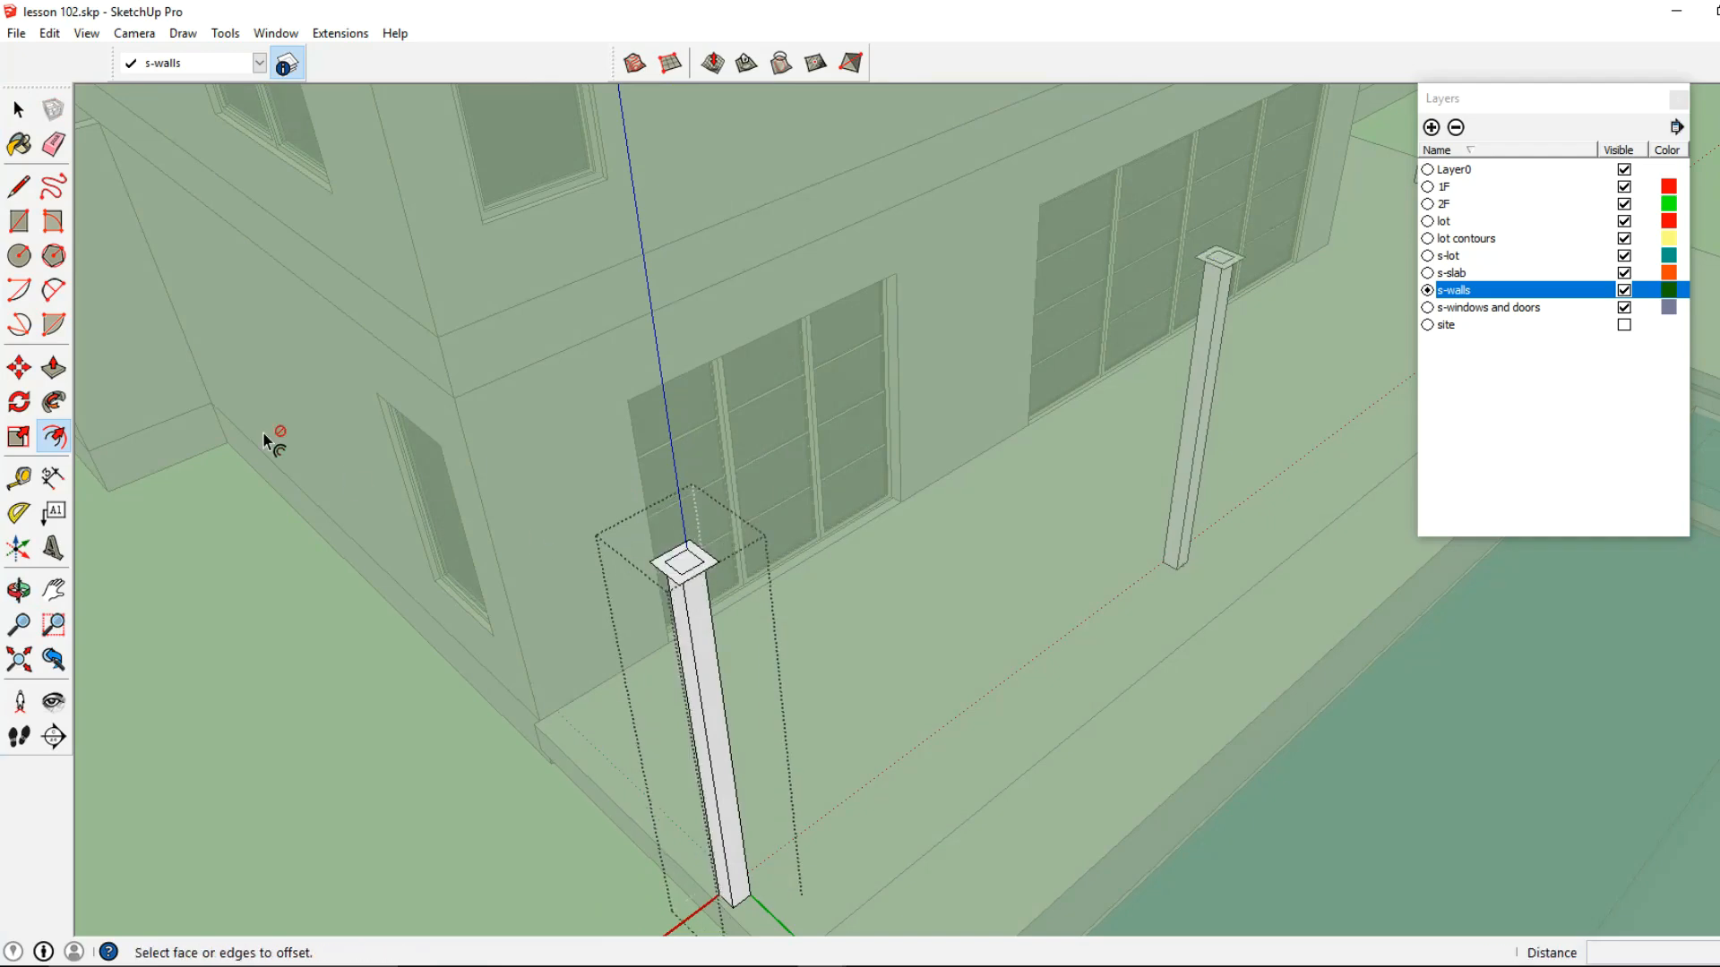
Push/Pull the offset ring down 10' to the column's base, and close the component
{"action": "left_click", "coordinate": [54, 368]}
{"action": "left_click", "coordinate": [707, 571]}
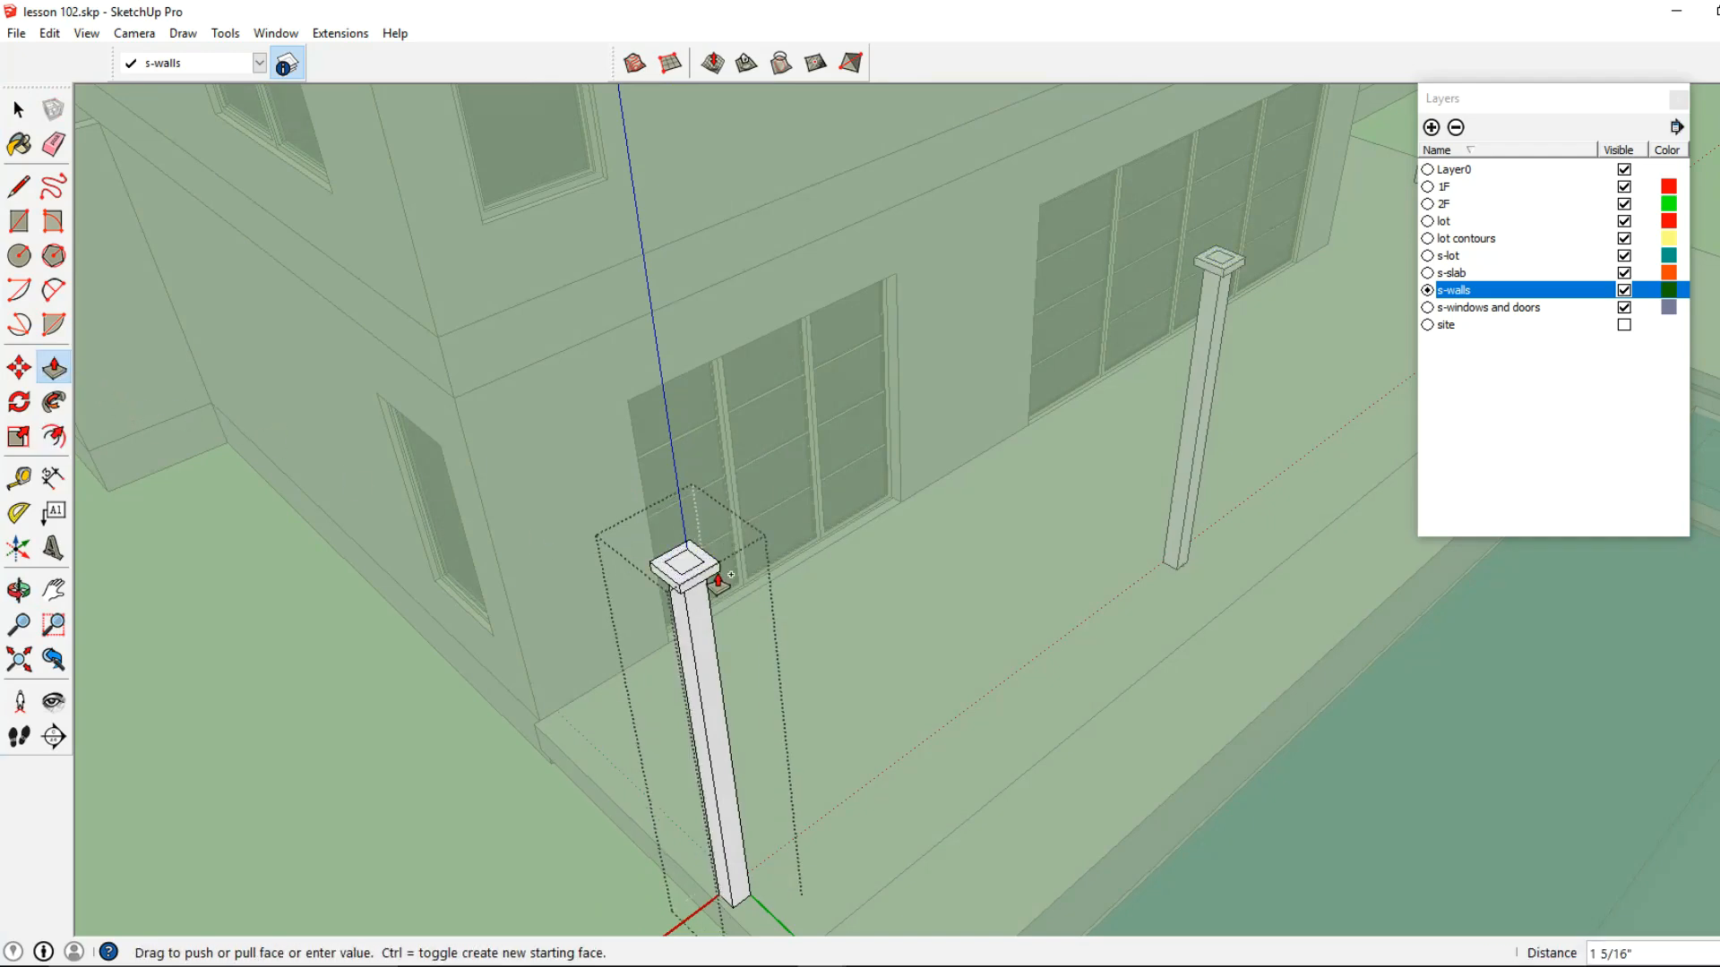
{"action": "middle_click_drag", "start_coordinate": [763, 668], "coordinate": [768, 564]}
{"action": "scroll", "coordinate": [842, 663], "scroll_direction": "up", "scroll_amount": 1}
{"action": "left_click", "coordinate": [877, 704]}
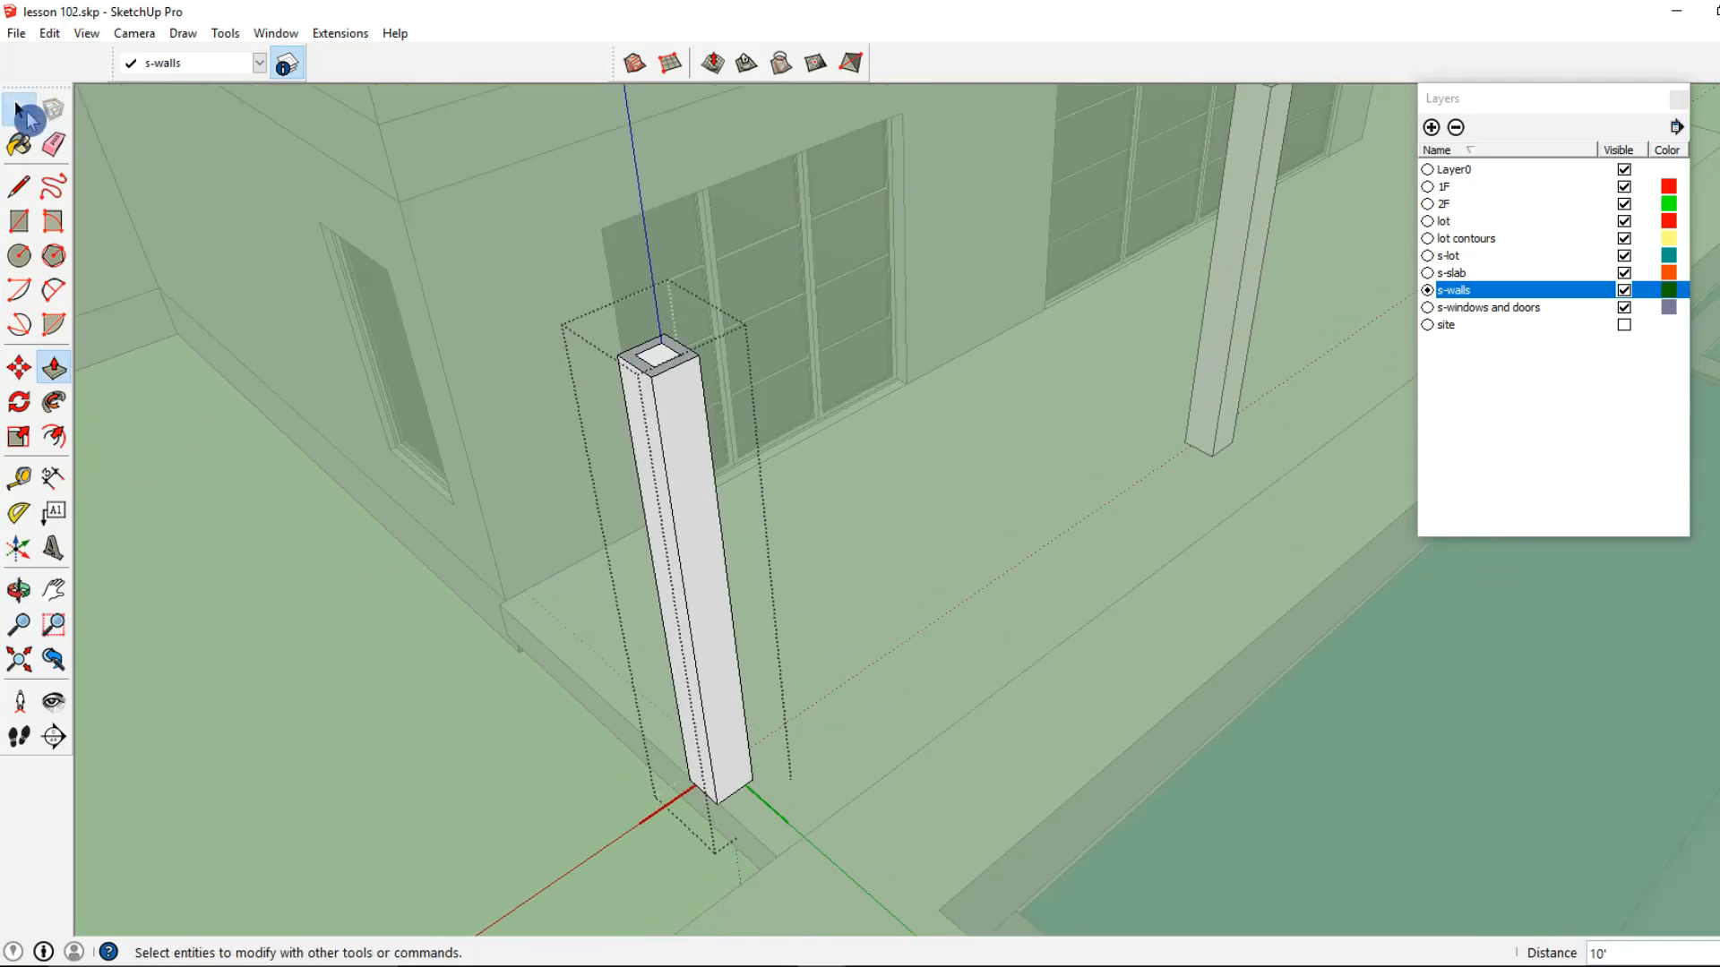
{"action": "left_click", "coordinate": [29, 114]}
{"action": "left_click", "coordinate": [759, 418]}
Examine the terrace columns and the whole house from the pool side around to the street side
{"action": "scroll", "coordinate": [760, 417], "scroll_direction": "down", "scroll_amount": 2}
{"action": "middle_click_drag", "start_coordinate": [940, 483], "coordinate": [854, 476]}
{"action": "scroll", "coordinate": [927, 451], "scroll_direction": "up", "scroll_amount": 2}
{"action": "scroll", "coordinate": [927, 451], "scroll_direction": "down", "scroll_amount": 1}
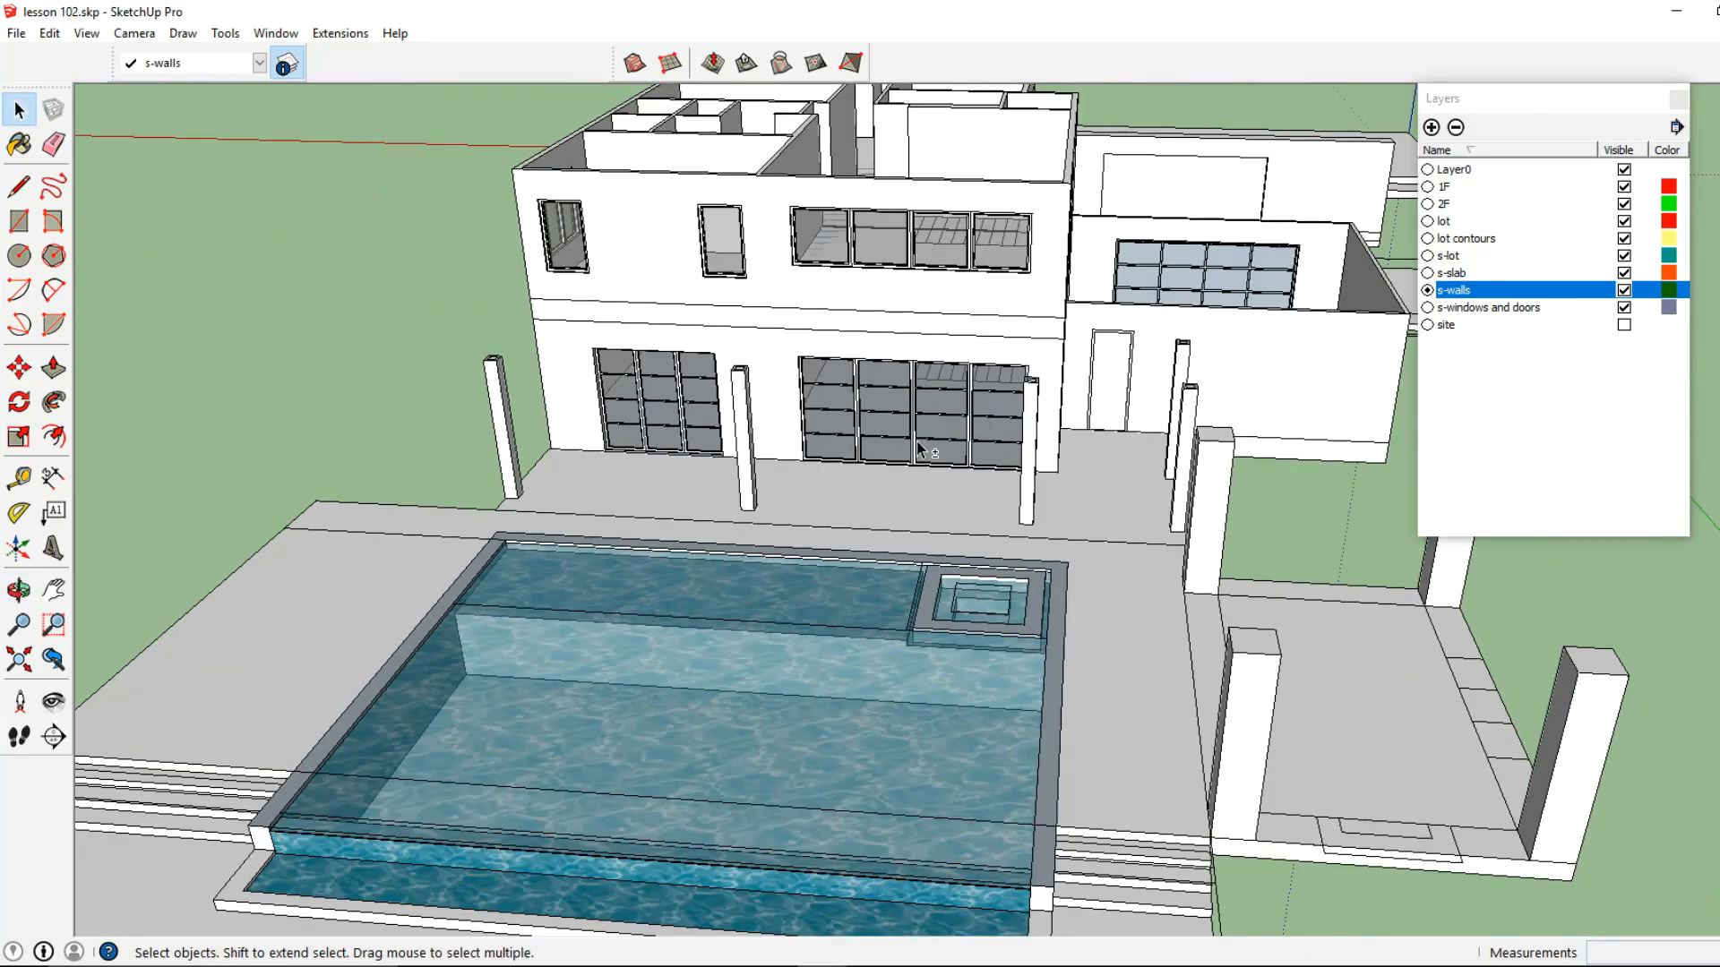
{"action": "middle_click_drag", "start_coordinate": [923, 445], "coordinate": [546, 492]}
{"action": "scroll", "coordinate": [976, 418], "scroll_direction": "down", "scroll_amount": 2}
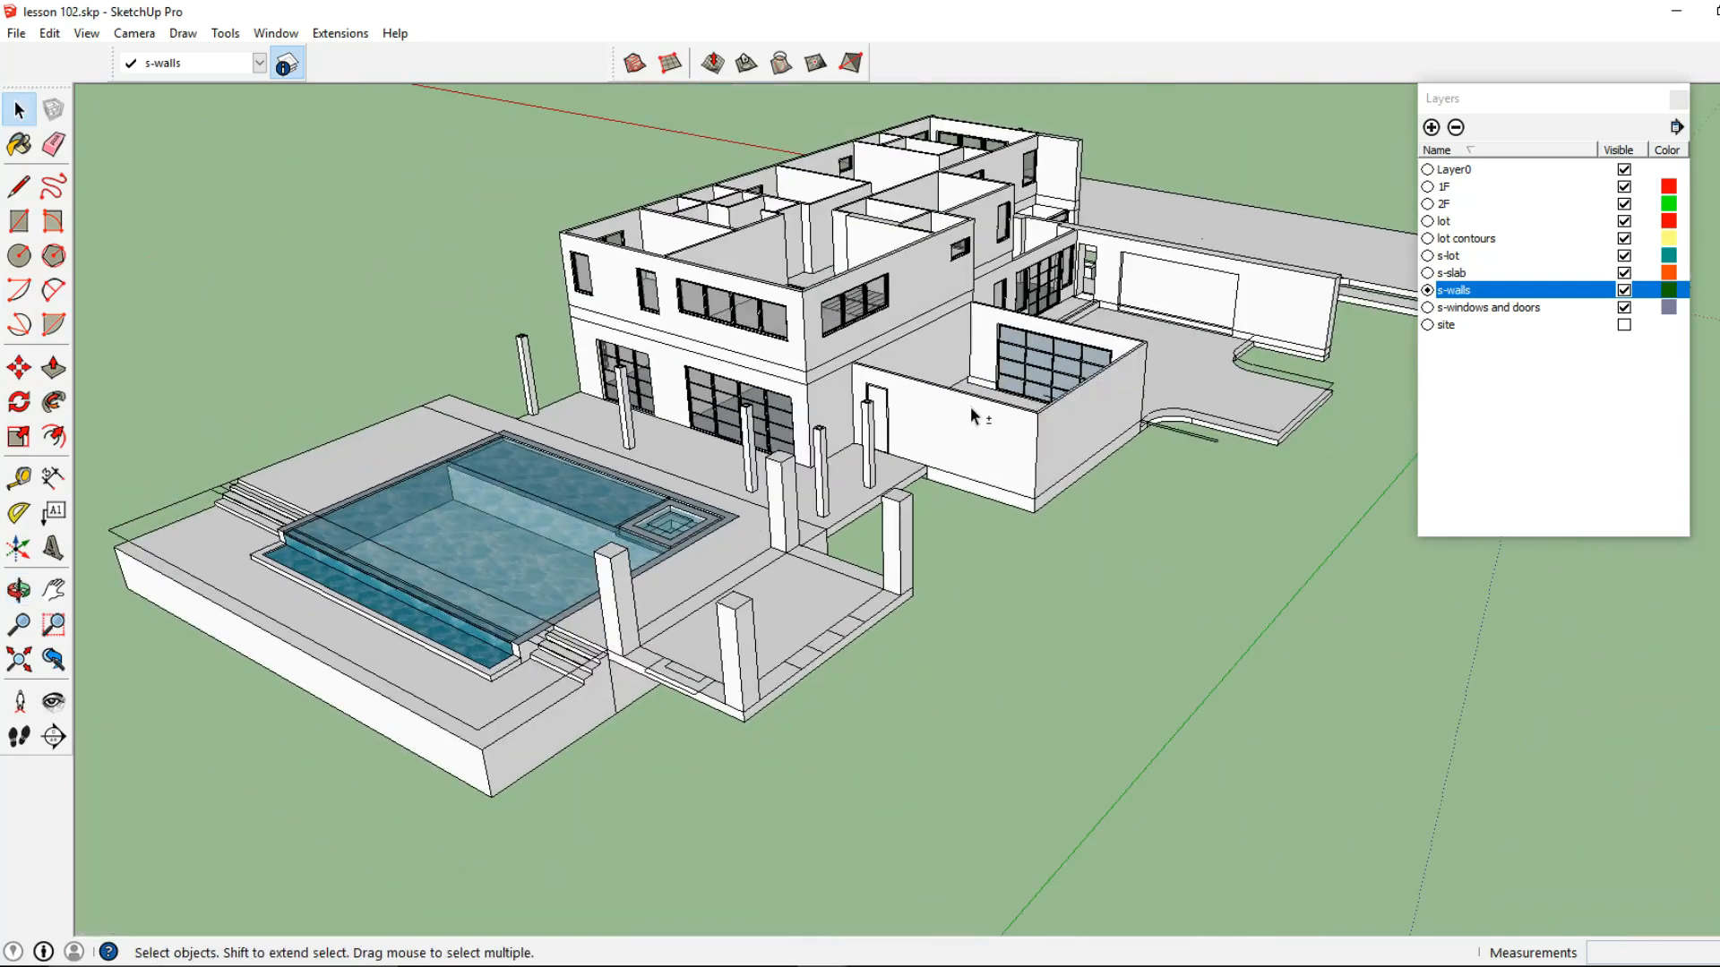
{"action": "middle_click_drag", "start_coordinate": [975, 418], "coordinate": [793, 479]}
{"action": "scroll", "coordinate": [880, 440], "scroll_direction": "down", "scroll_amount": 3}
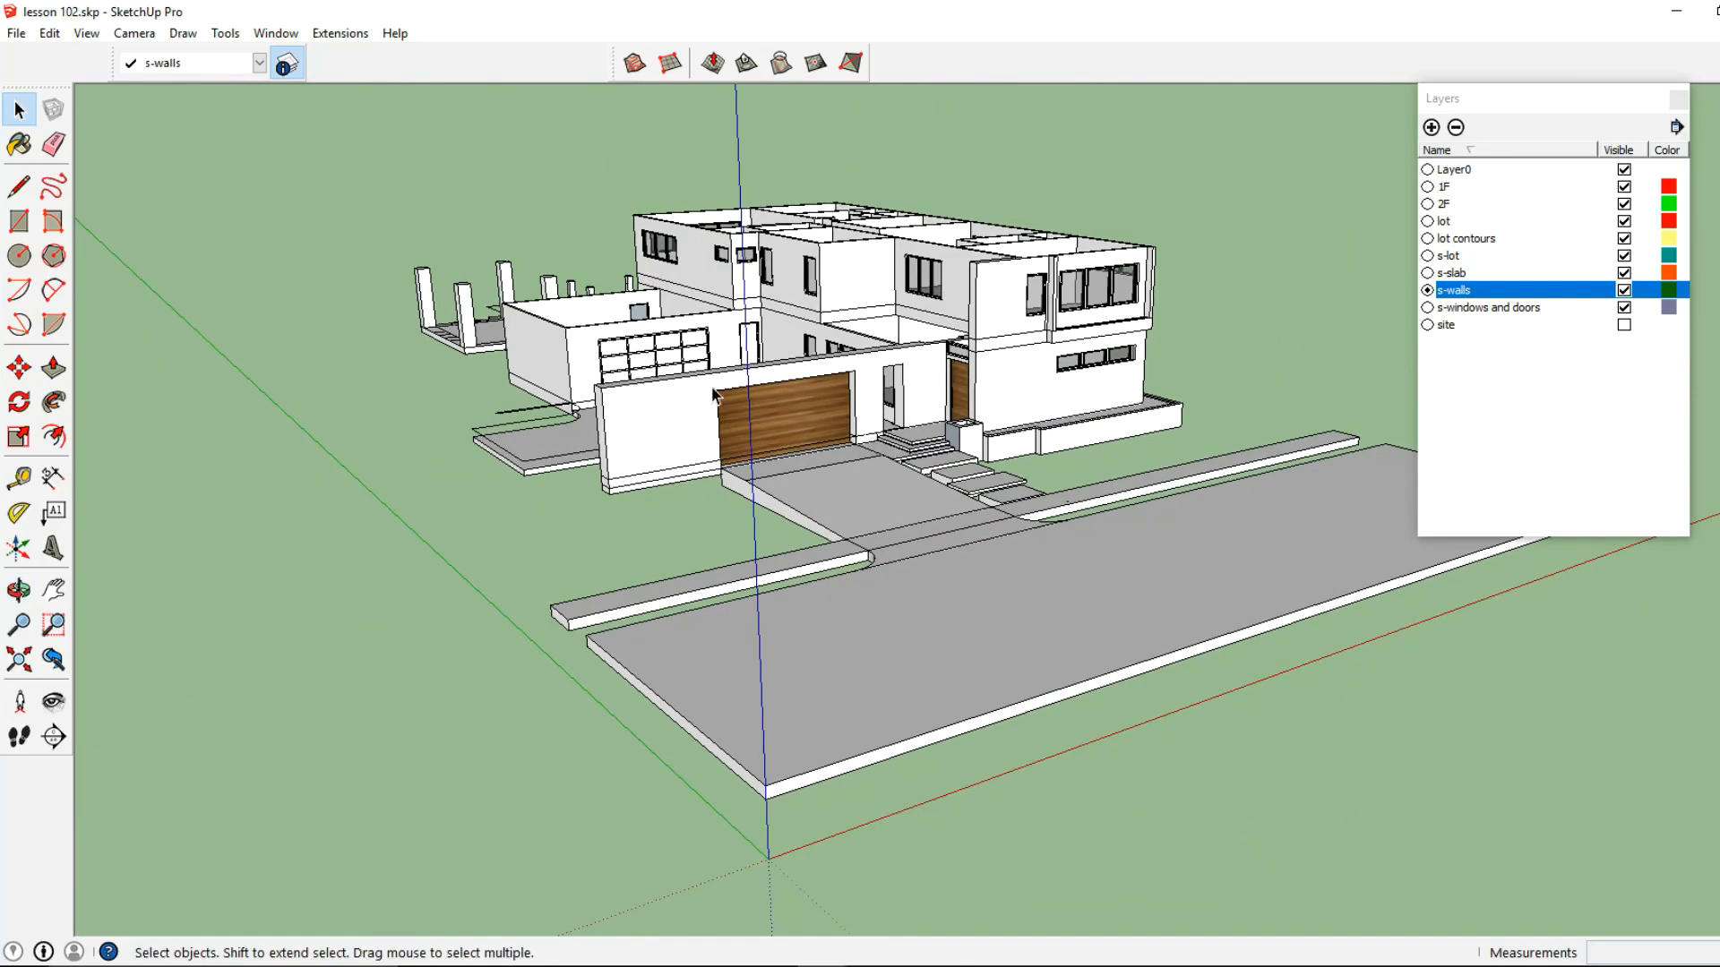
{"action": "middle_click_drag", "start_coordinate": [989, 426], "coordinate": [1226, 446]}
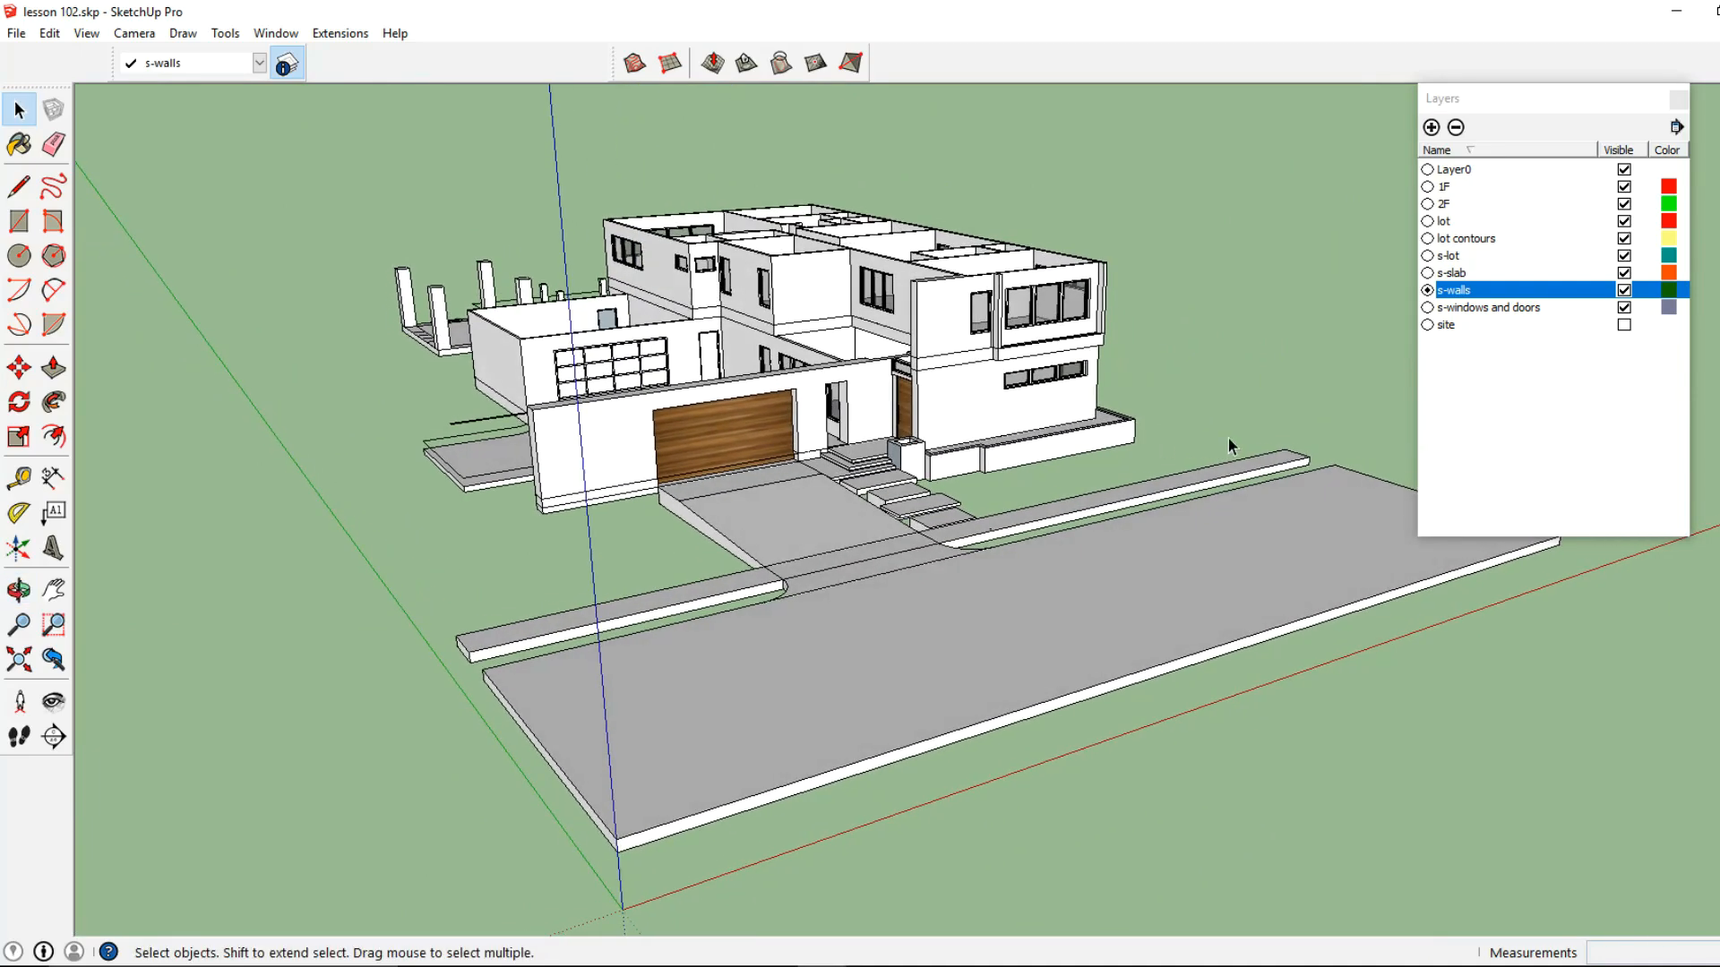